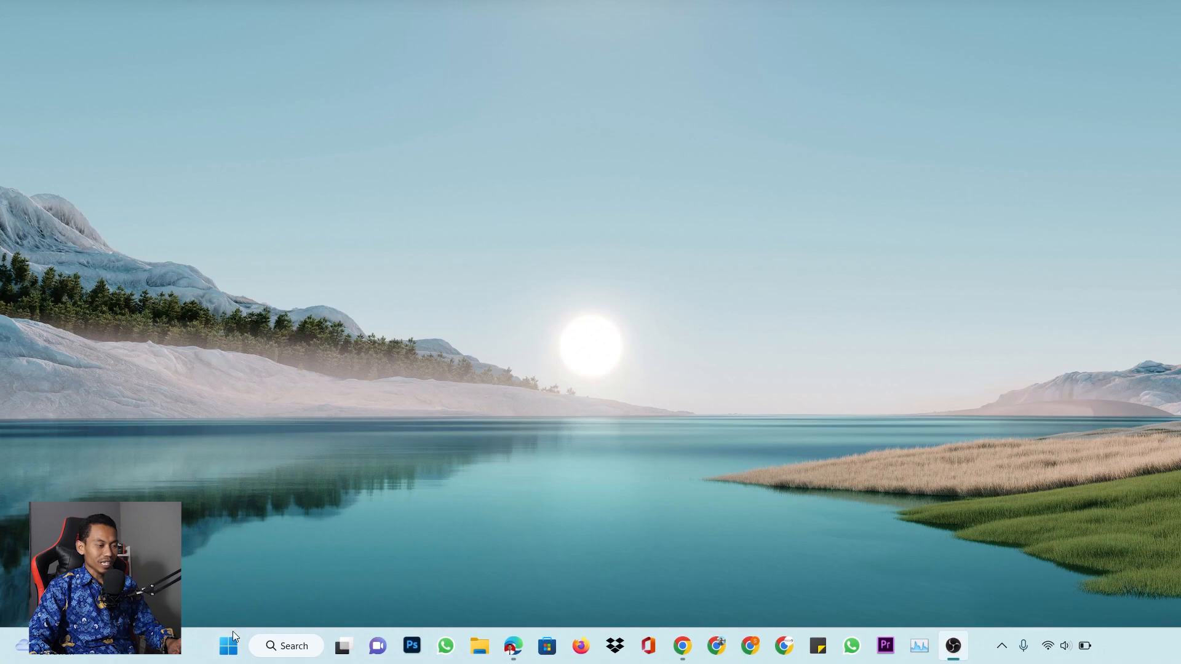
Launch Adobe Illustrator 2020 from the Start menu's recently used apps
{"action": "left_click", "coordinate": [229, 645]}
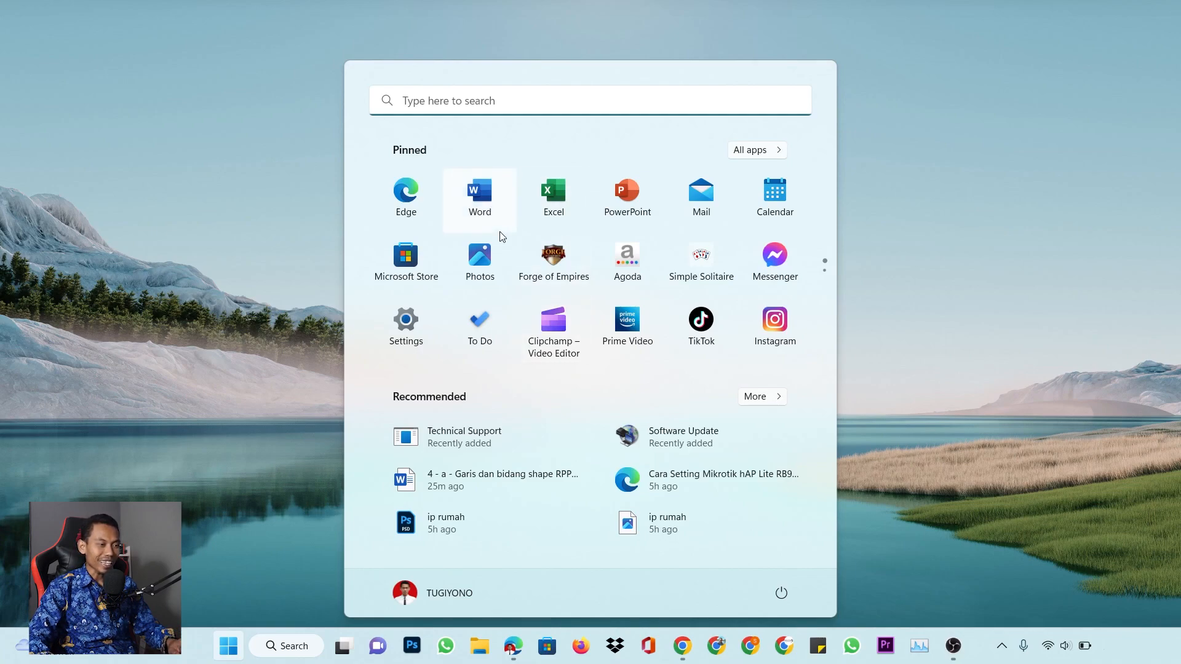
{"action": "left_click", "coordinate": [510, 103]}
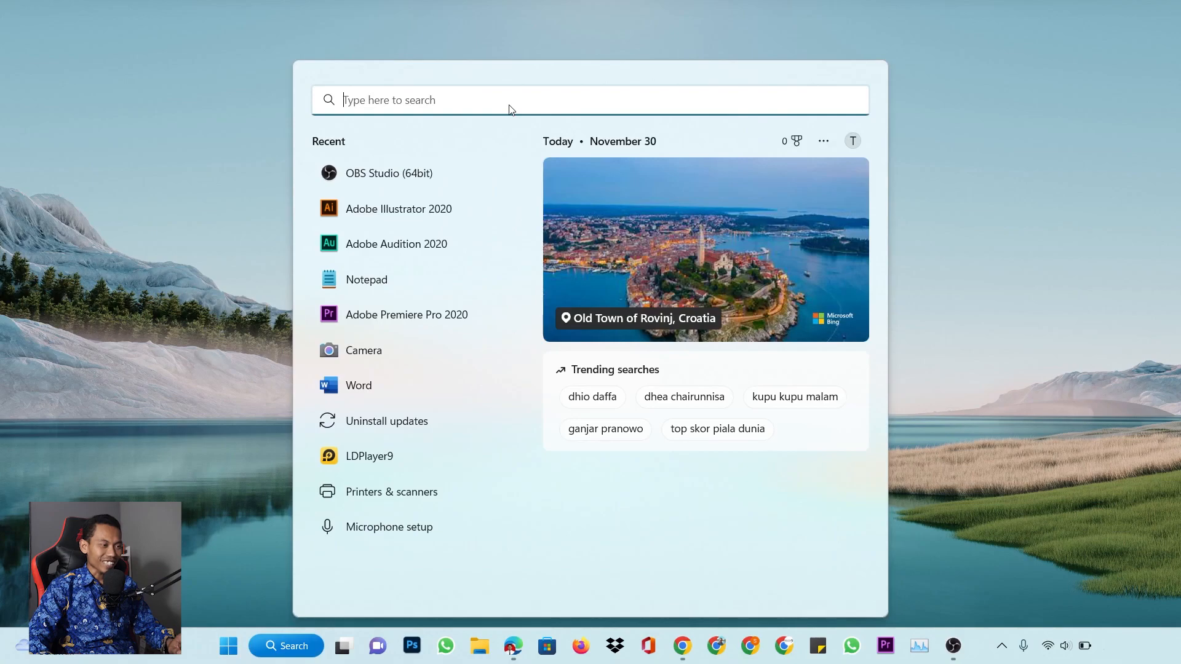
{"action": "left_click", "coordinate": [413, 213]}
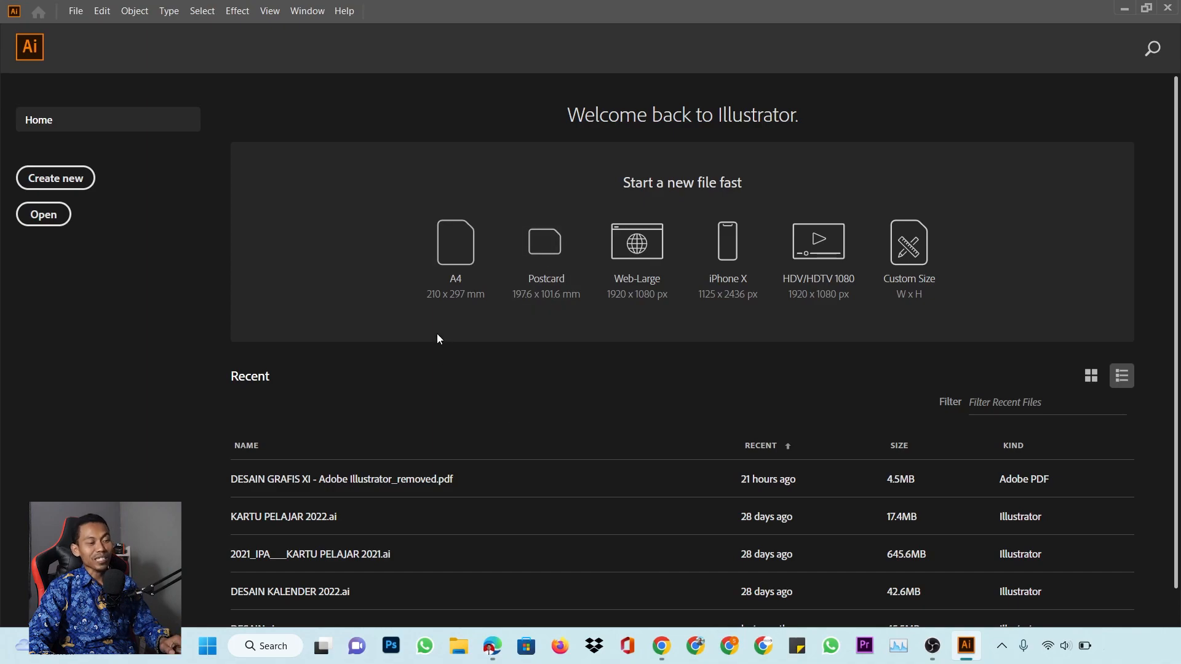
{"action": "scroll", "coordinate": [437, 338], "scroll_direction": "down", "scroll_amount": 1}
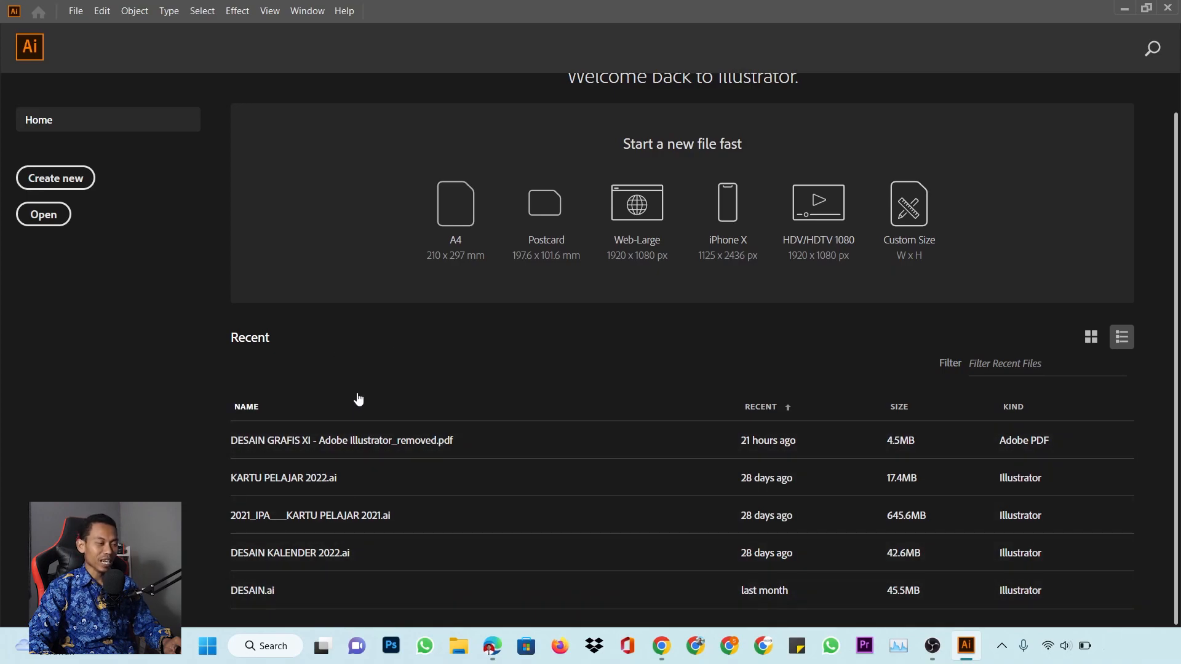
{"action": "scroll", "coordinate": [379, 381], "scroll_direction": "up", "scroll_amount": 1}
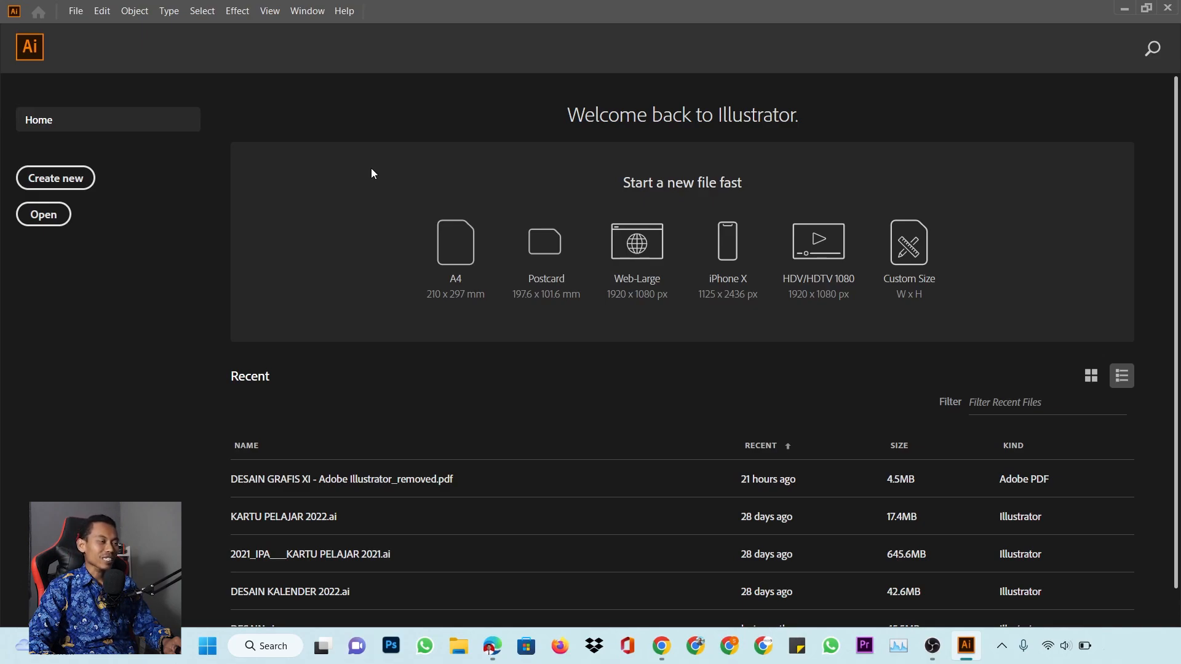
Start a new document and browse the Saved, Mobile, Web, Print and Film & Video presets, ending on Print
{"action": "left_click", "coordinate": [81, 184]}
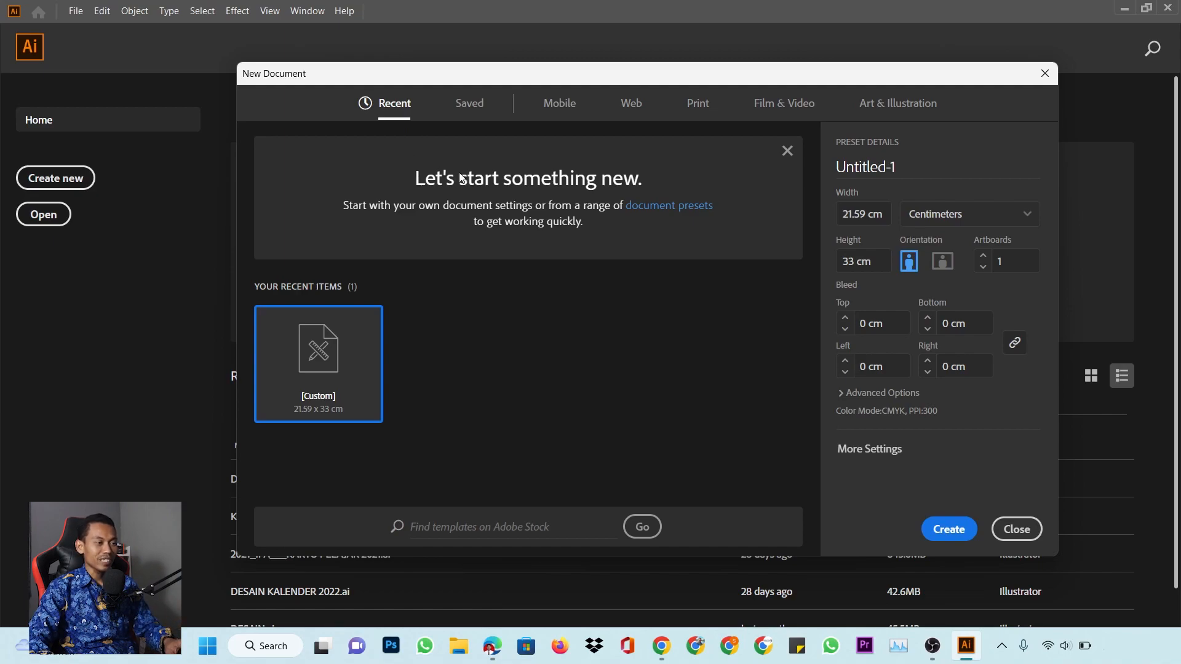
{"action": "left_click", "coordinate": [476, 105]}
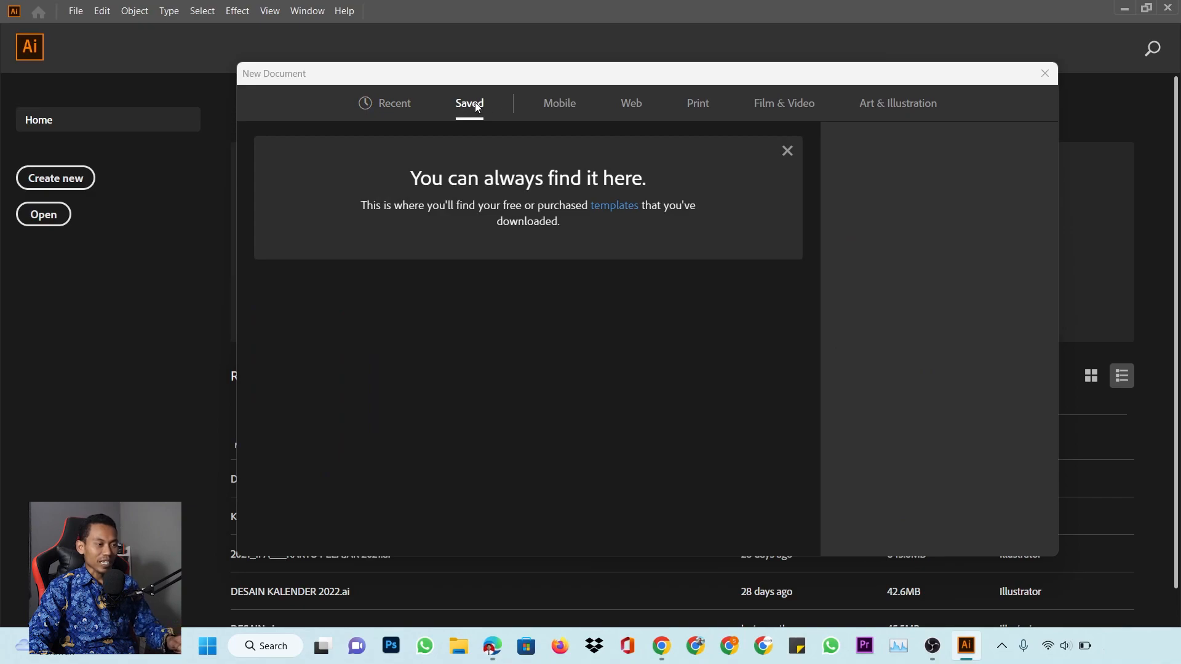
{"action": "left_click", "coordinate": [573, 105]}
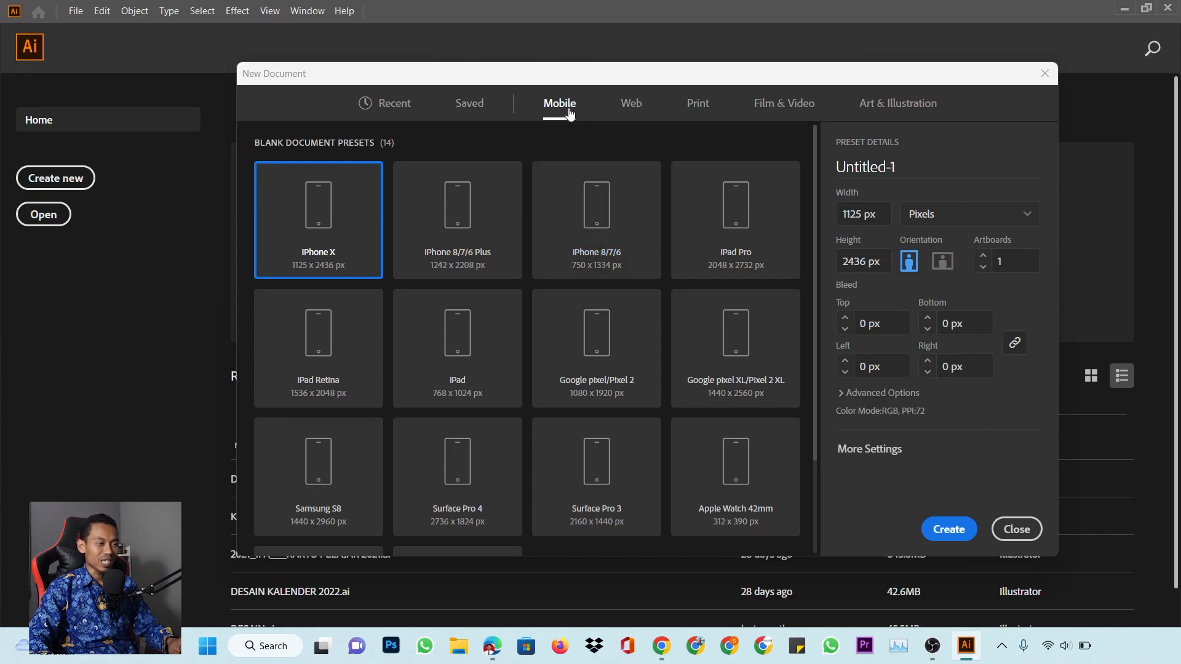
{"action": "left_click", "coordinate": [632, 111]}
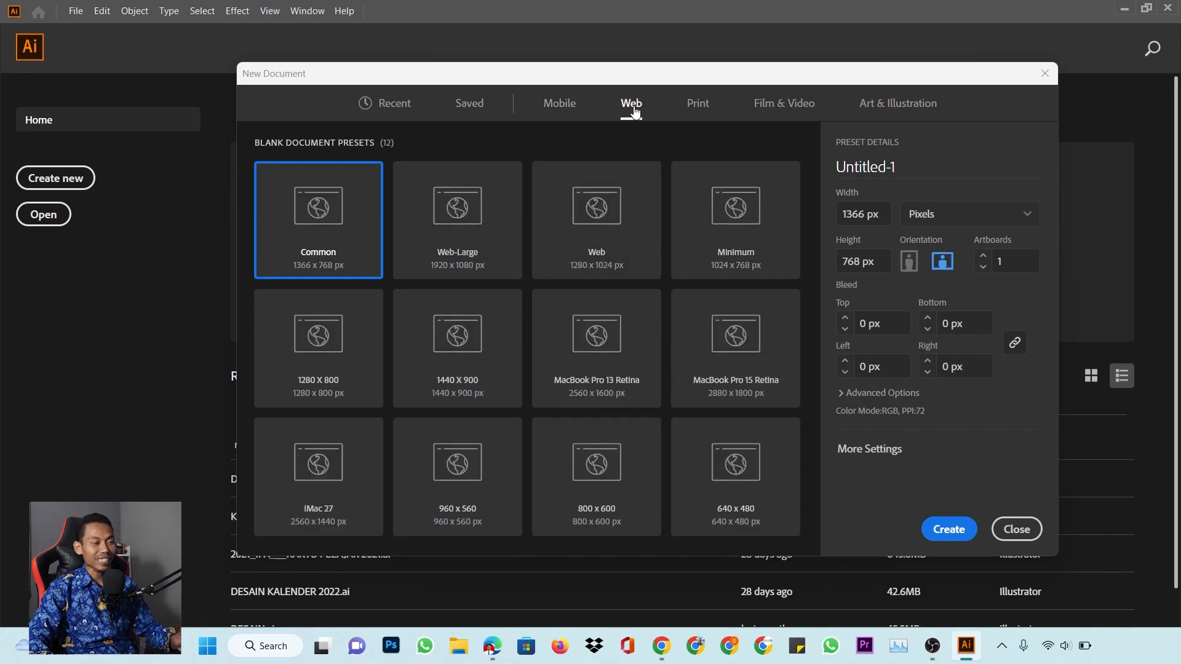
{"action": "left_click", "coordinate": [701, 109]}
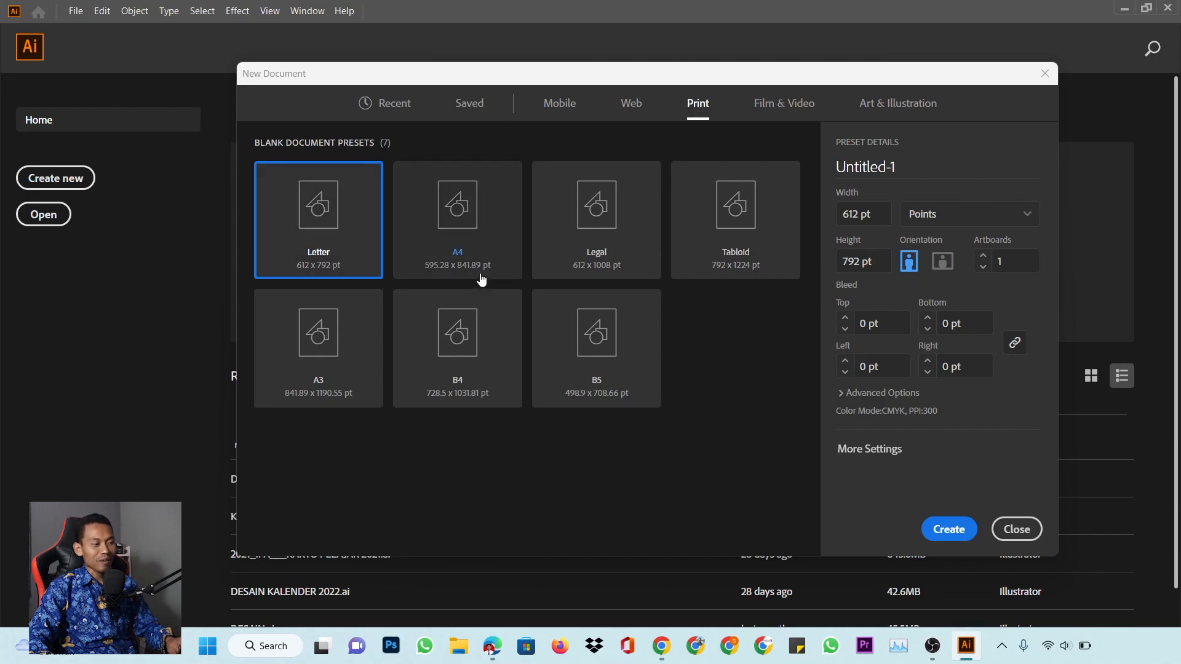
{"action": "left_click", "coordinate": [776, 105]}
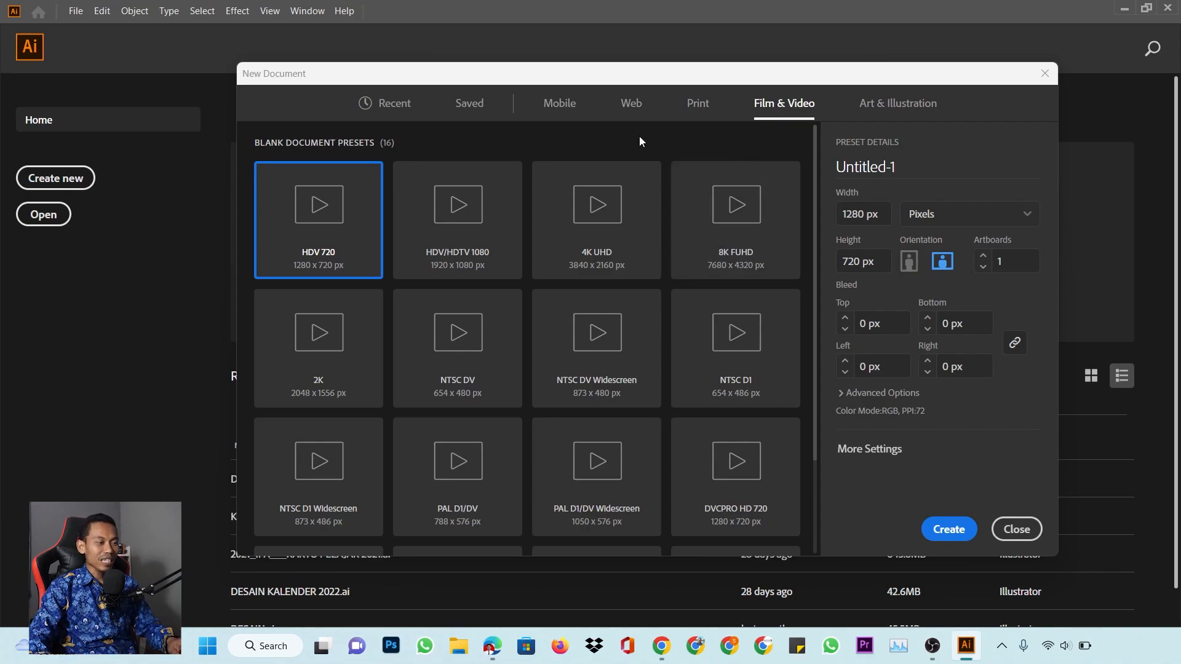
{"action": "left_click", "coordinate": [697, 104]}
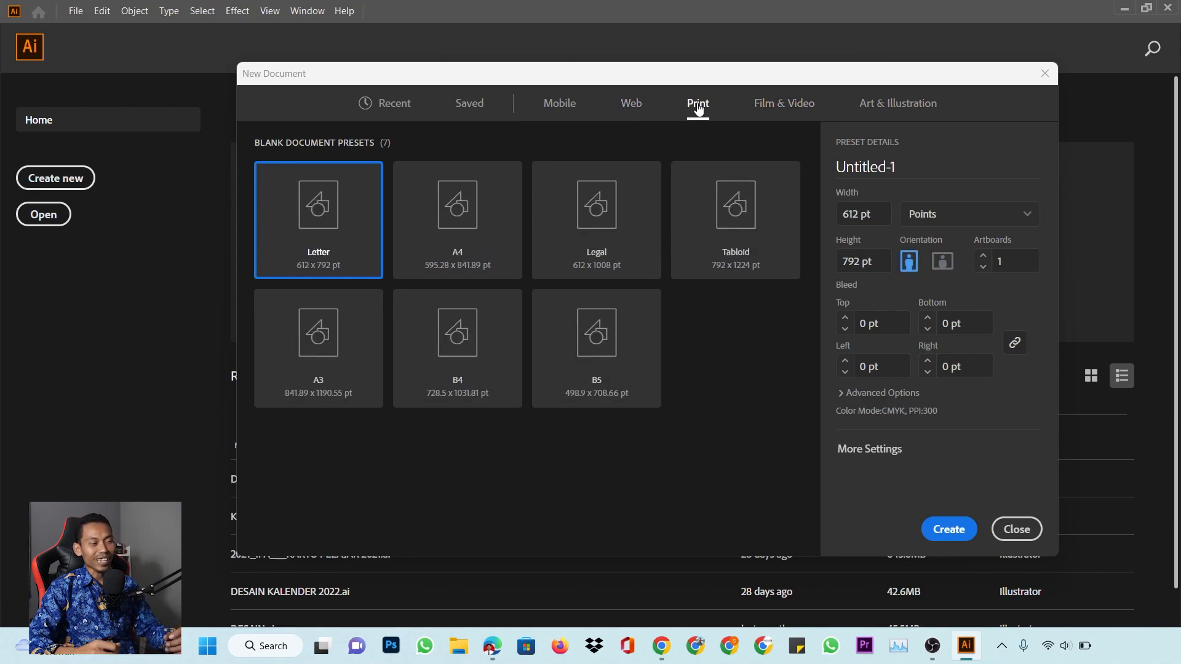
Choose the A4 preset, name the document 'Latihan' and set units to Centimeters
{"action": "left_click", "coordinate": [462, 200]}
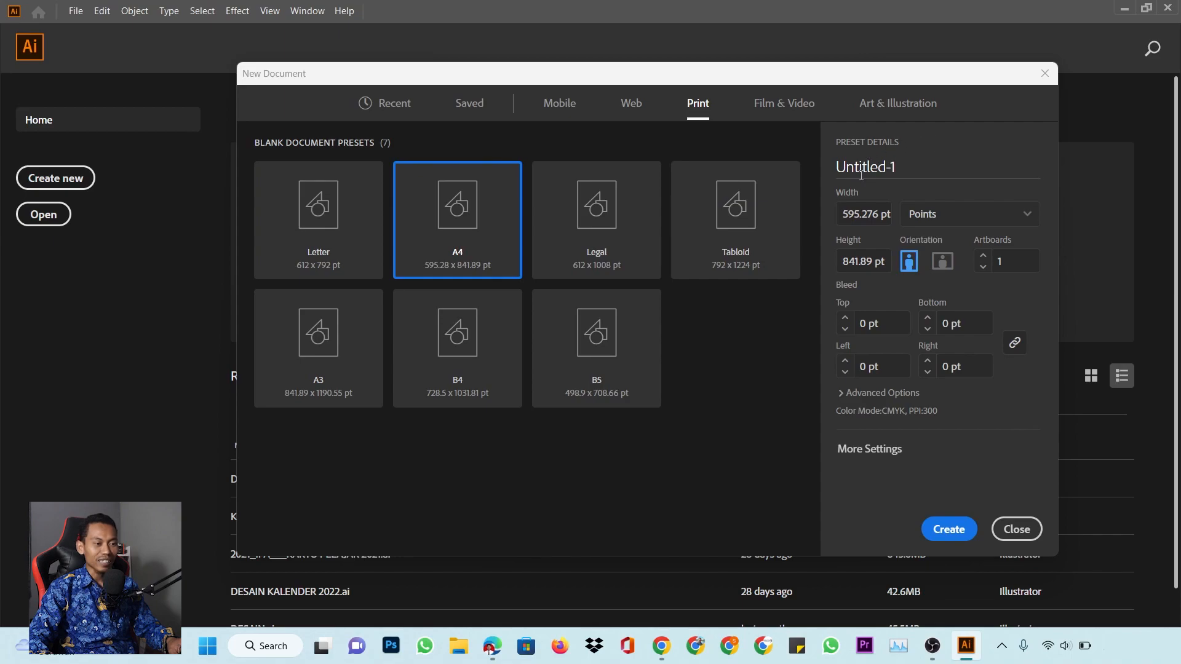
{"action": "left_click", "coordinate": [909, 165]}
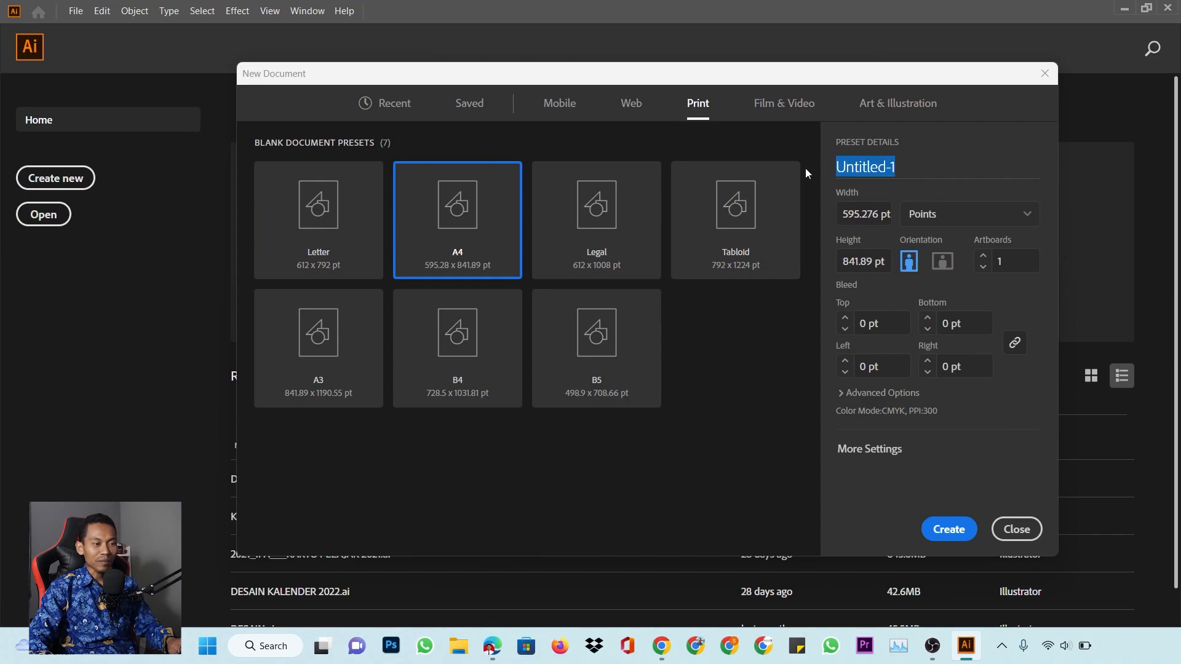
{"action": "type", "text": "Latihan"}
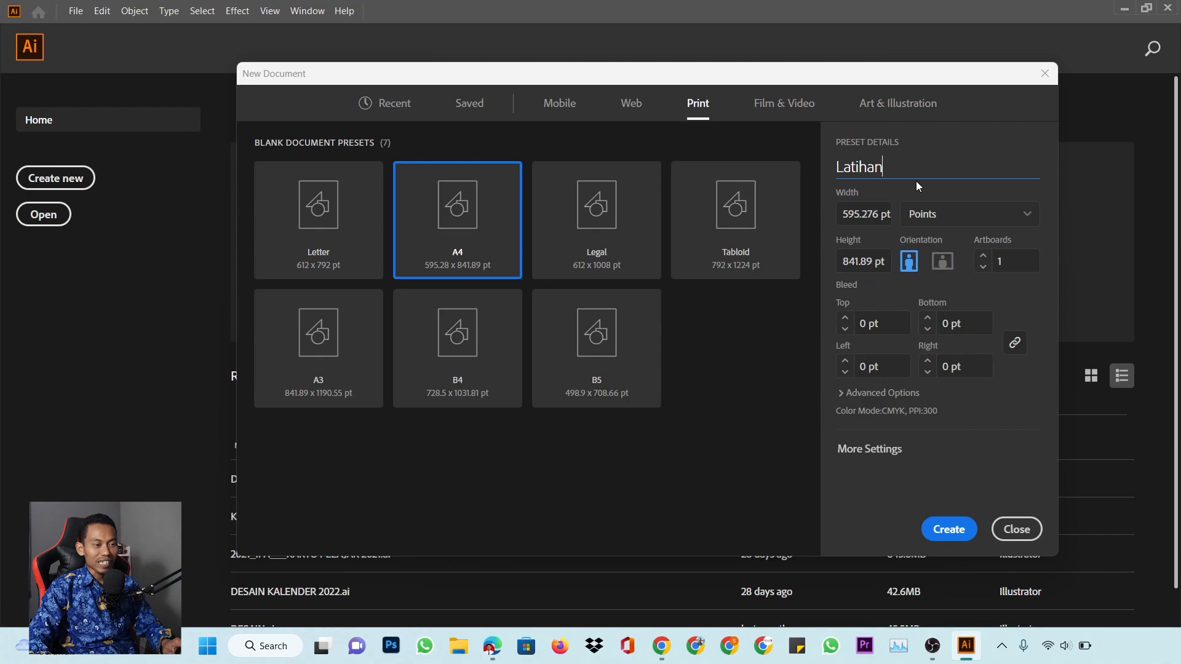
{"action": "left_click", "coordinate": [1021, 218]}
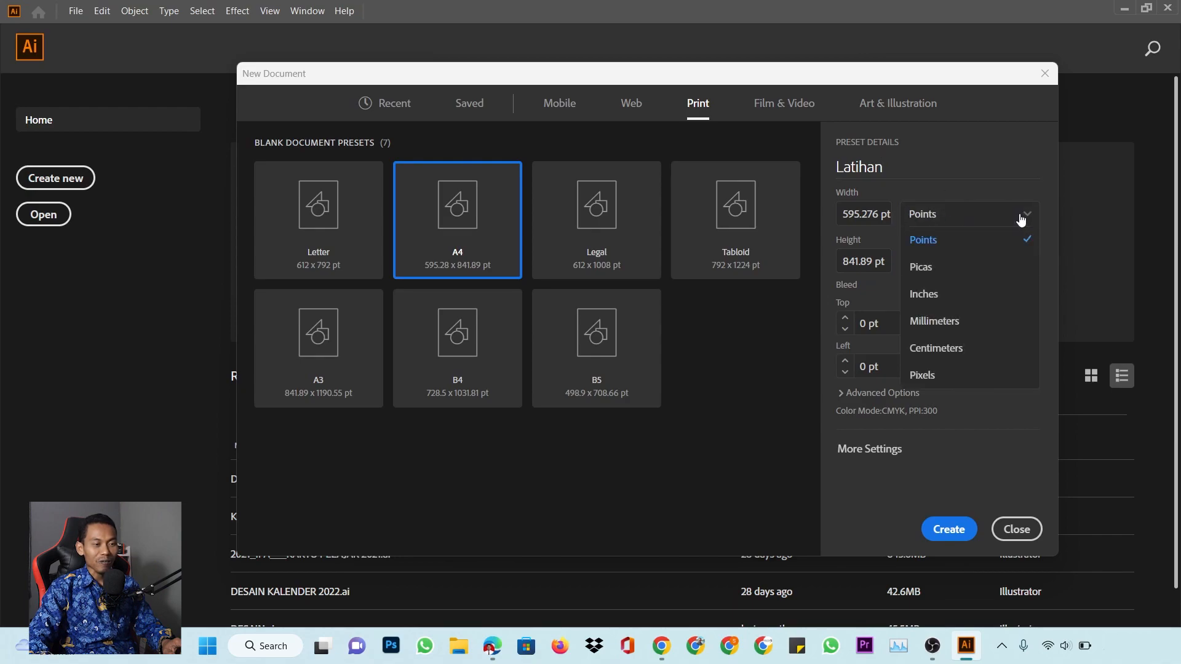
{"action": "left_click", "coordinate": [961, 348]}
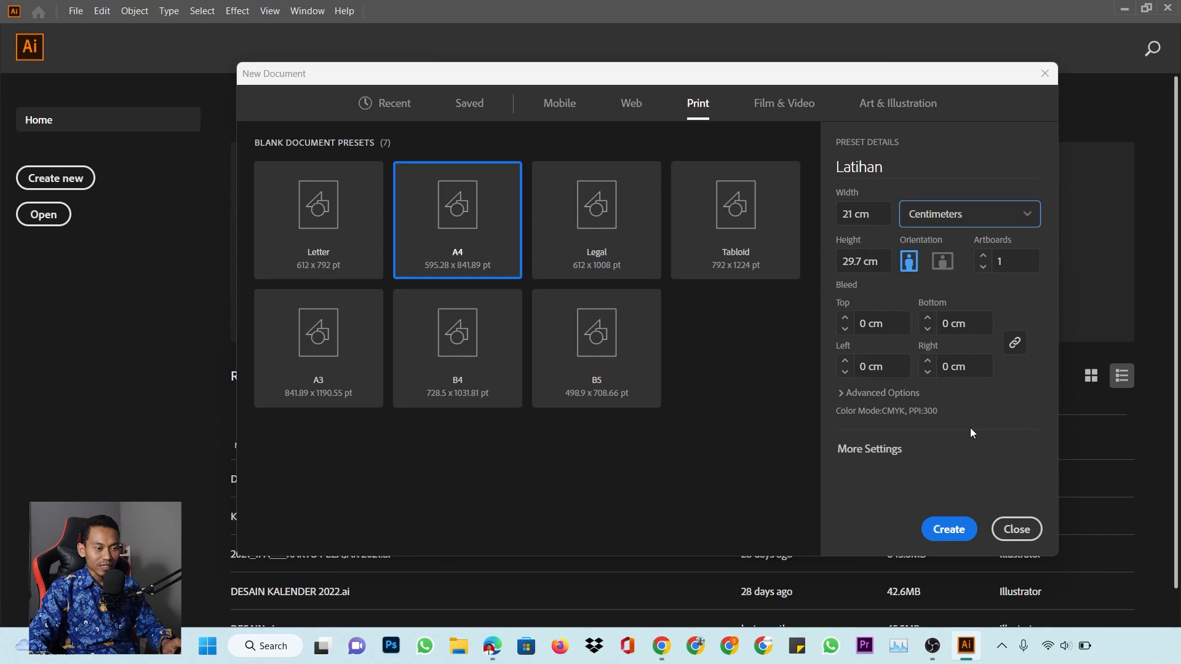
Check CMYK Color and 300 ppi under Advanced Options, then create the Latihan document
{"action": "left_click", "coordinate": [848, 394]}
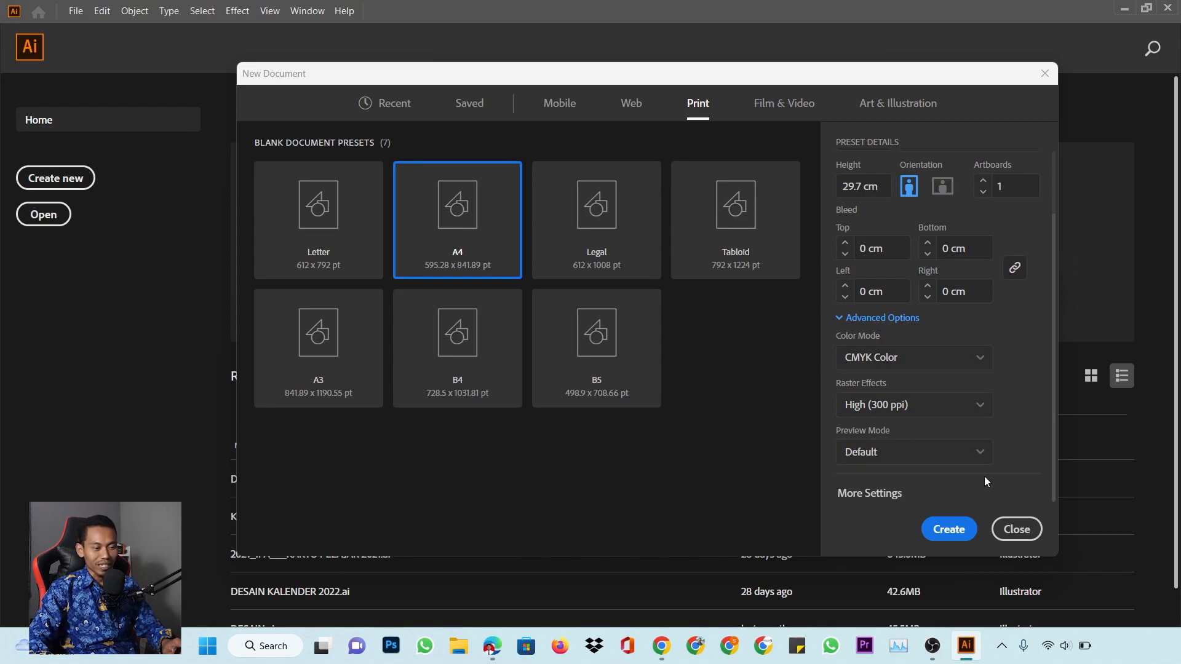
{"action": "left_click", "coordinate": [949, 530]}
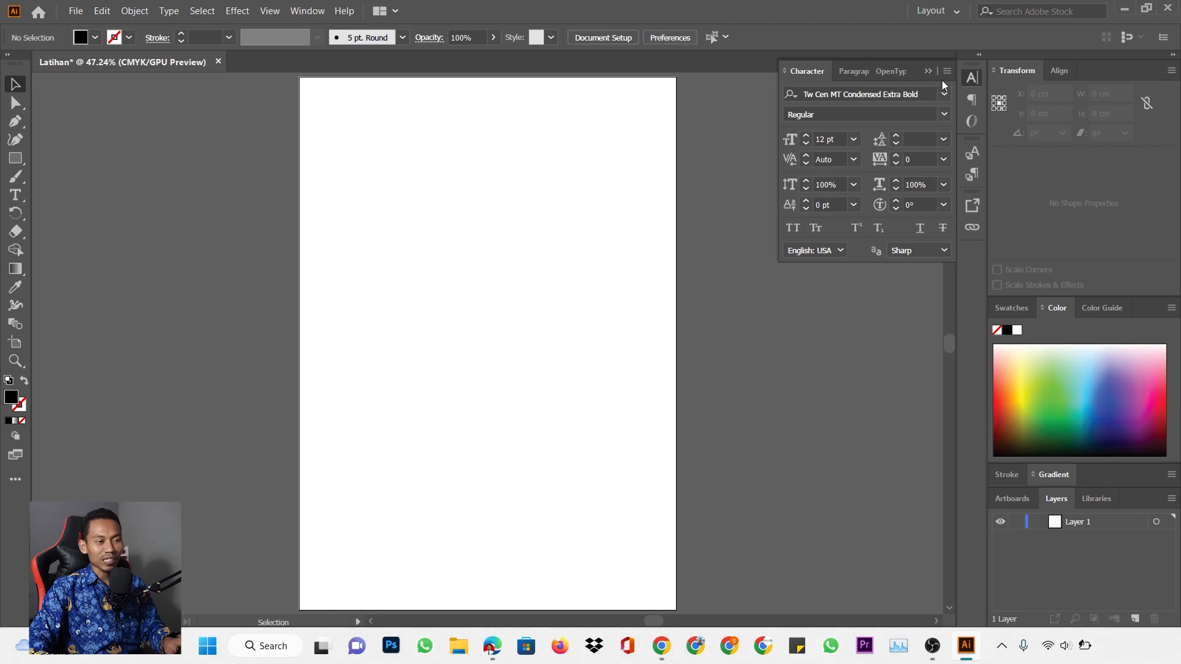
{"action": "left_click", "coordinate": [972, 78]}
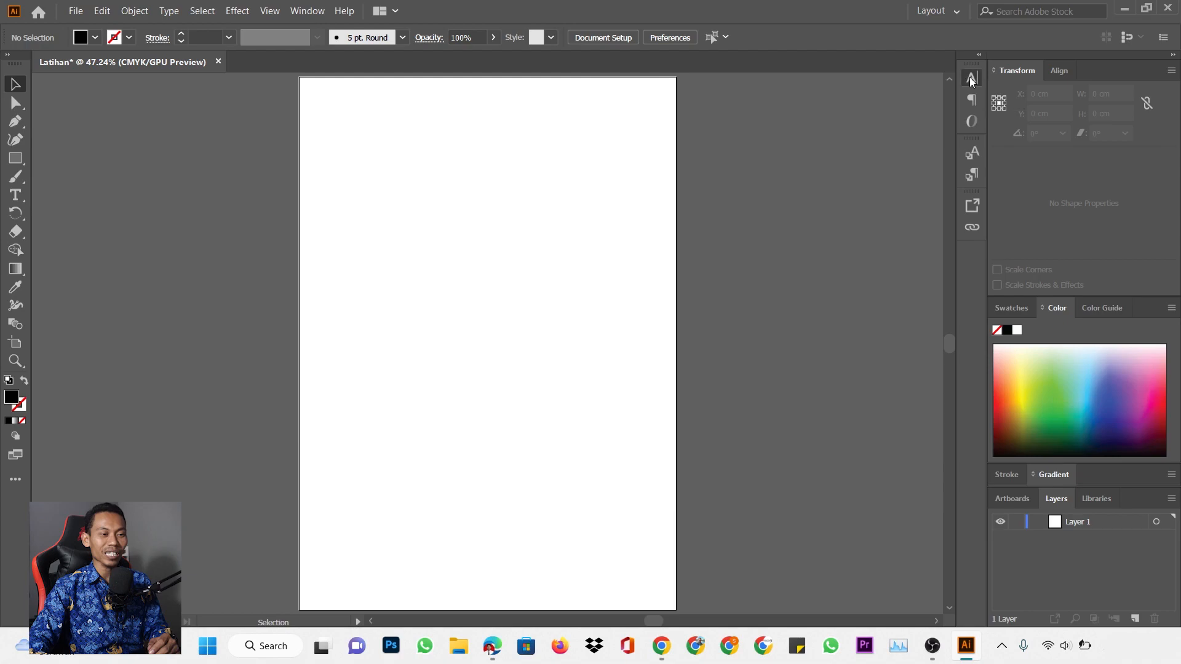
{"action": "left_click", "coordinate": [970, 77]}
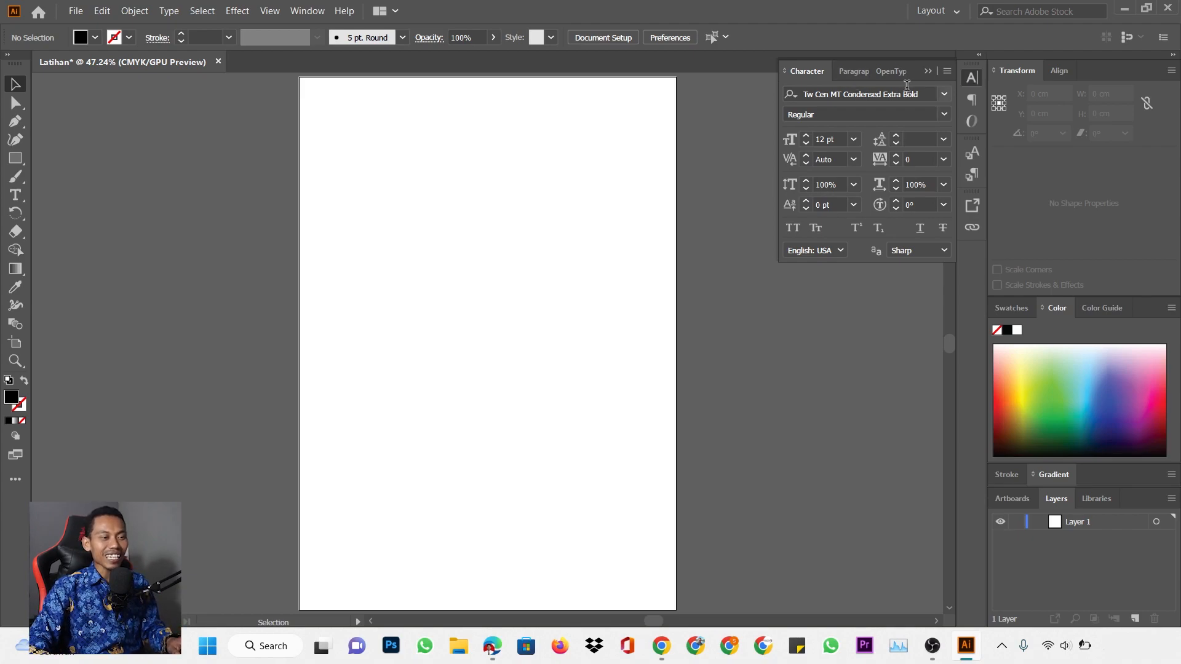
Switch from the Character settings to the Paragraph tab showing alignment and indent options
{"action": "left_click", "coordinate": [973, 78]}
{"action": "left_click", "coordinate": [972, 78]}
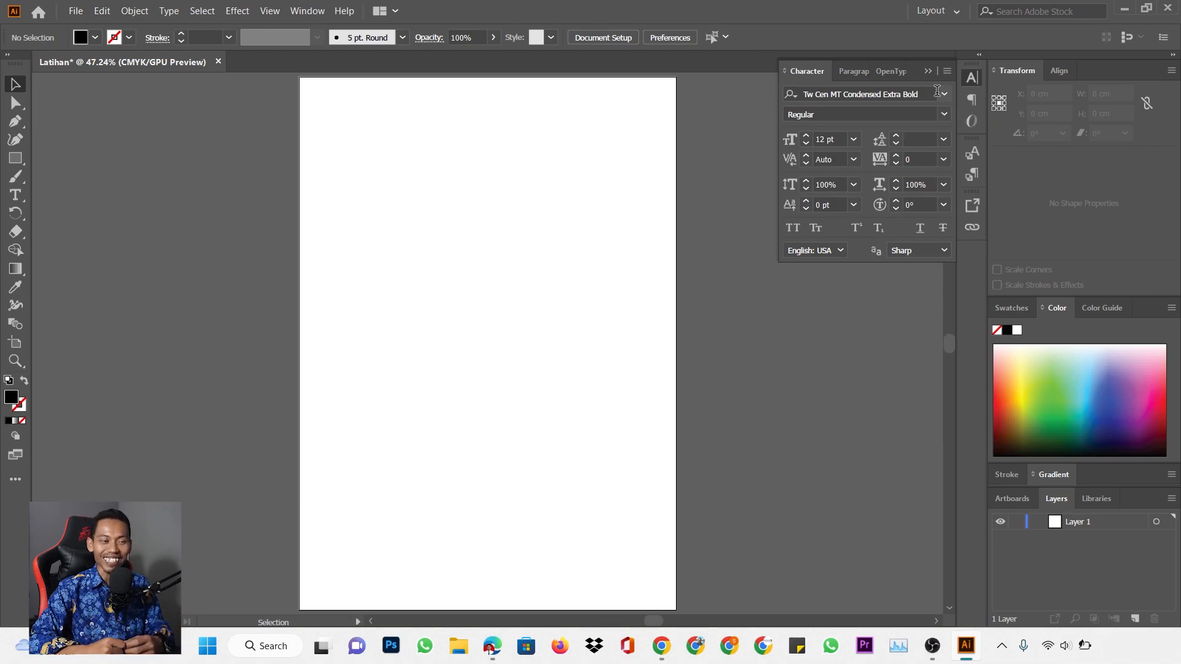
{"action": "left_click", "coordinate": [859, 73]}
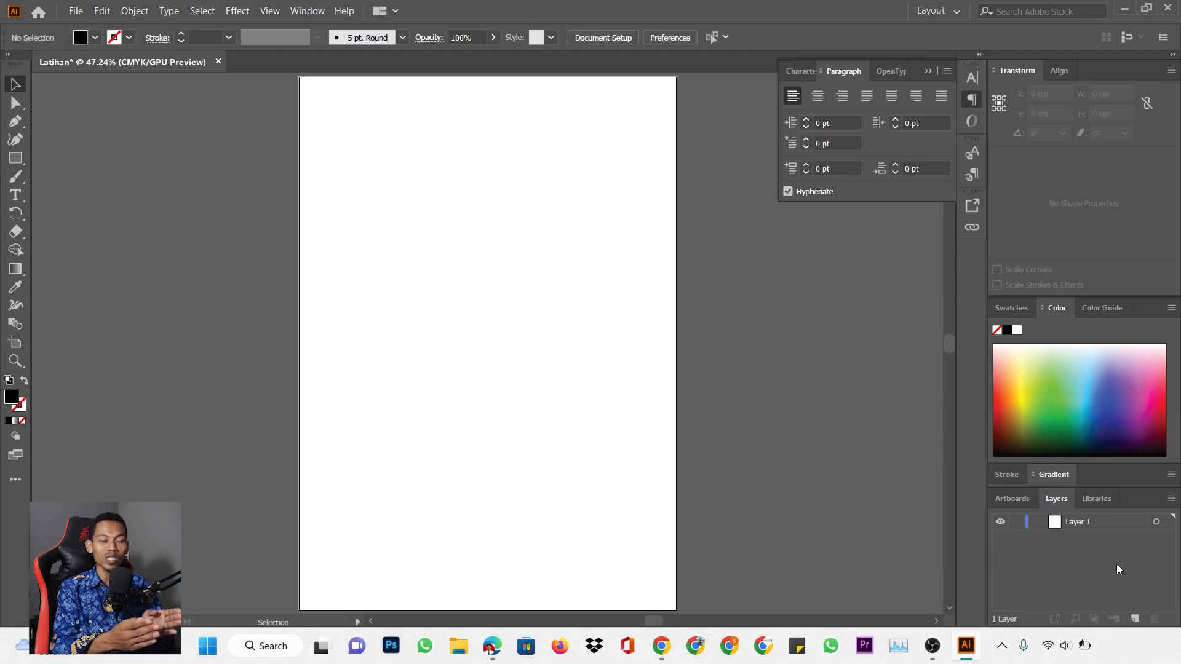
{"action": "left_click", "coordinate": [1135, 617]}
{"action": "left_click", "coordinate": [1135, 617]}
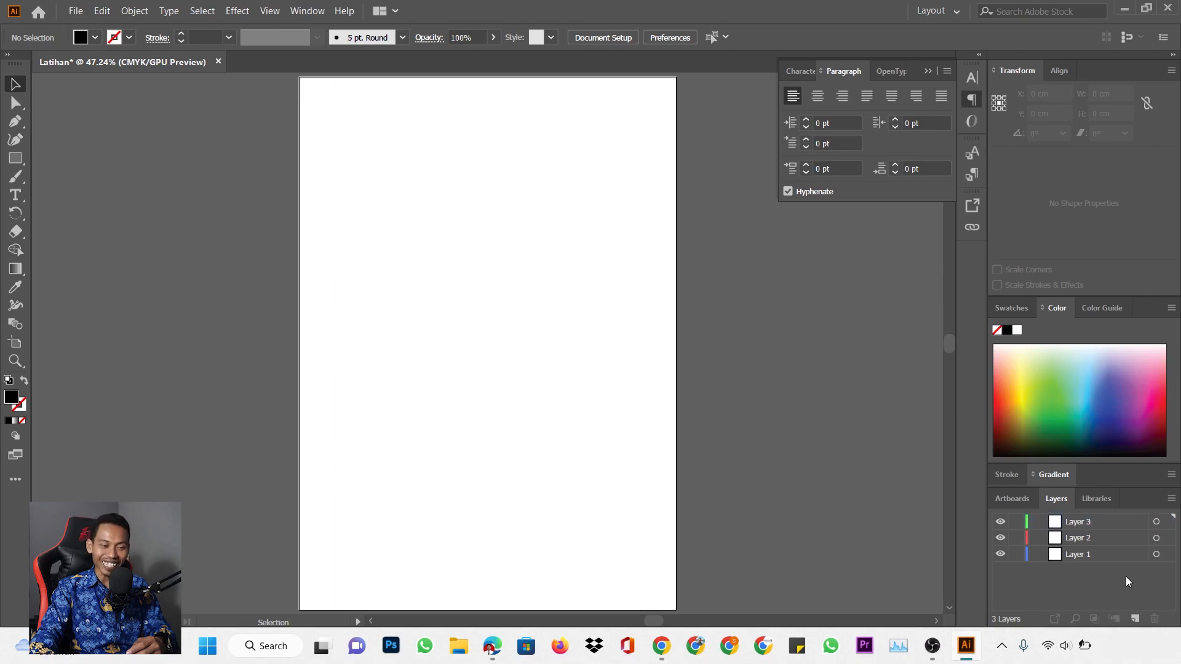
{"action": "left_click", "coordinate": [1095, 561]}
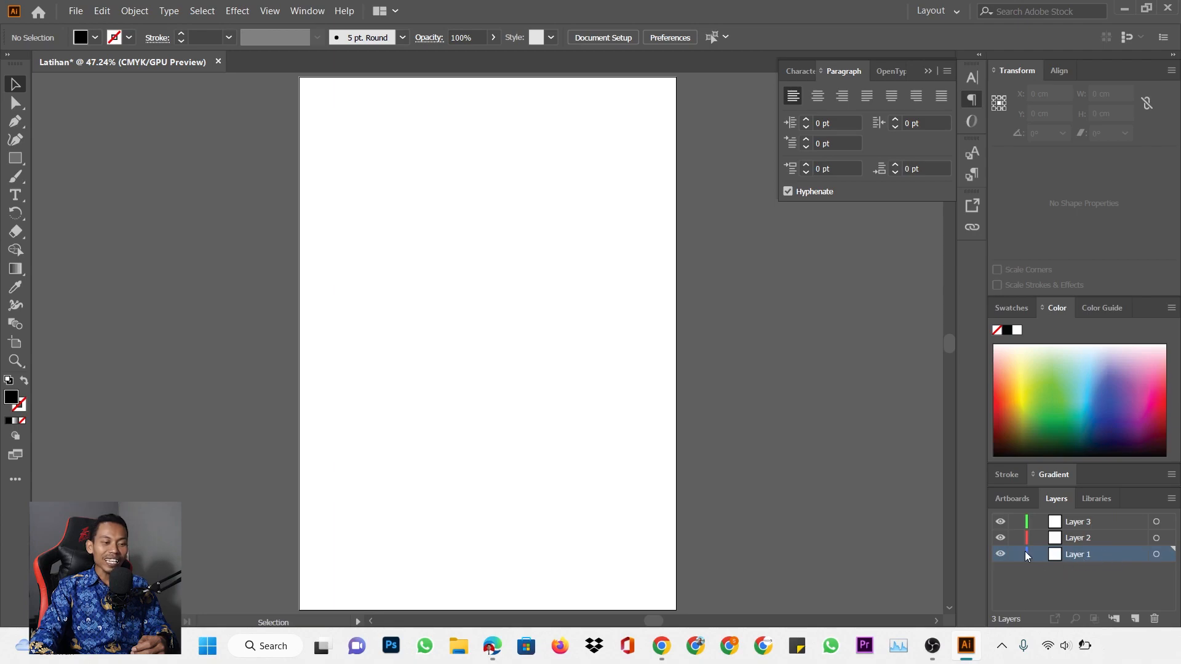
{"action": "left_click", "coordinate": [1089, 537]}
{"action": "left_click", "coordinate": [1093, 556]}
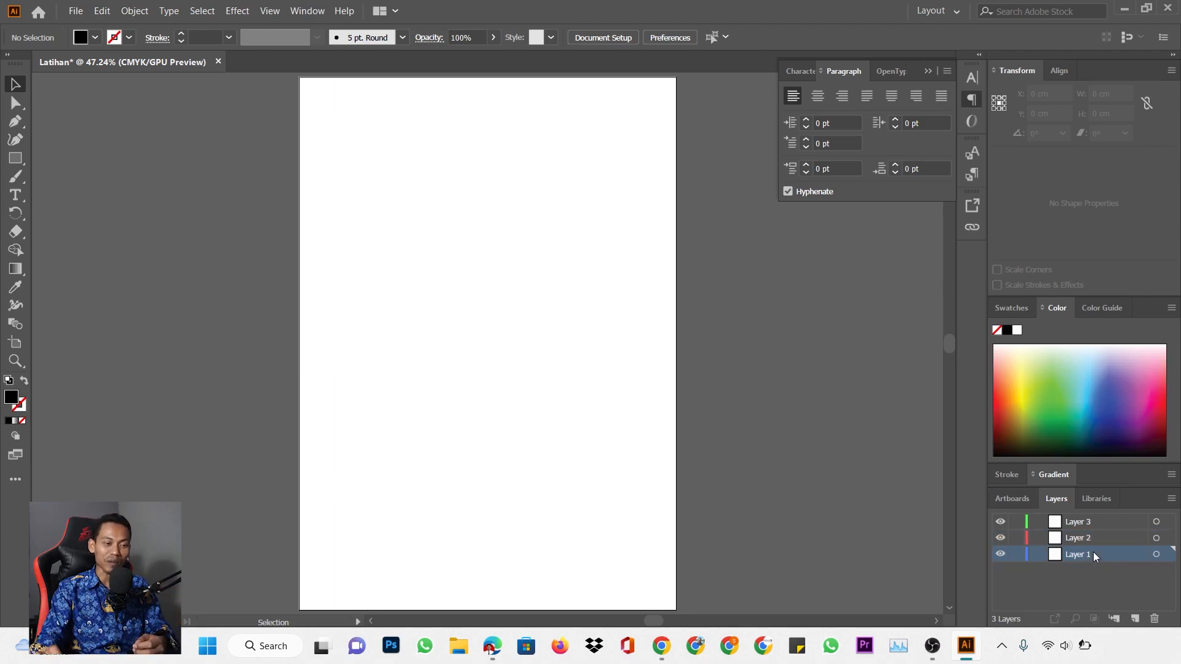
{"action": "left_click", "coordinate": [1100, 522]}
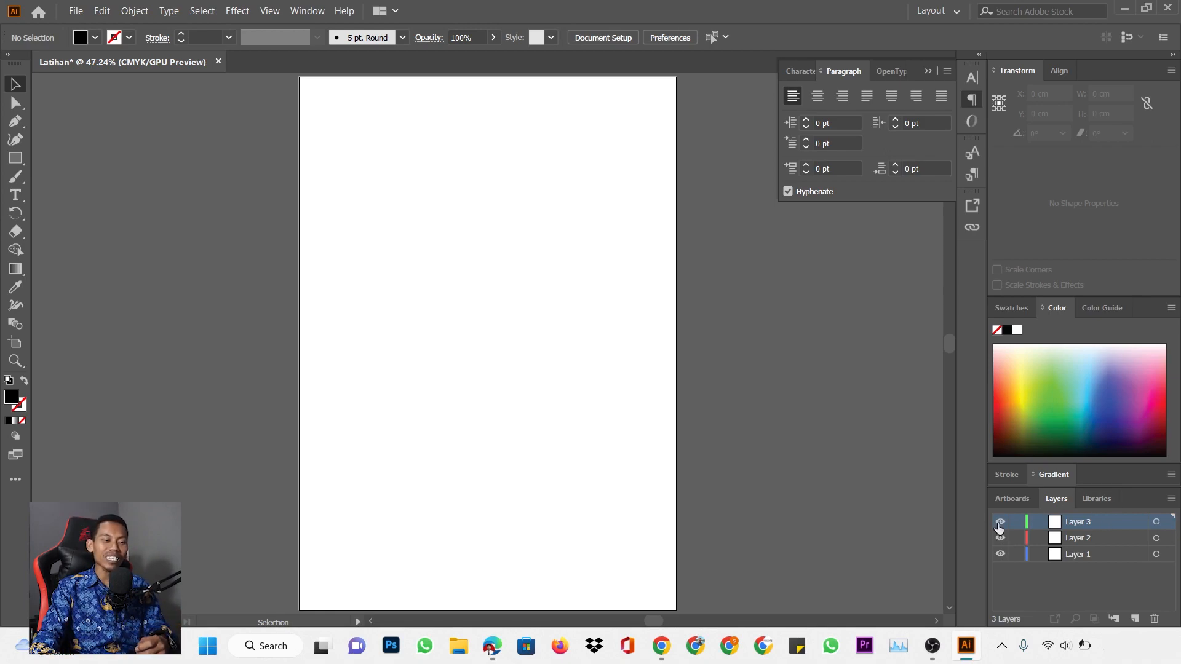
{"action": "key", "text": "ctrl+y"}
{"action": "key", "text": "ctrl+y"}
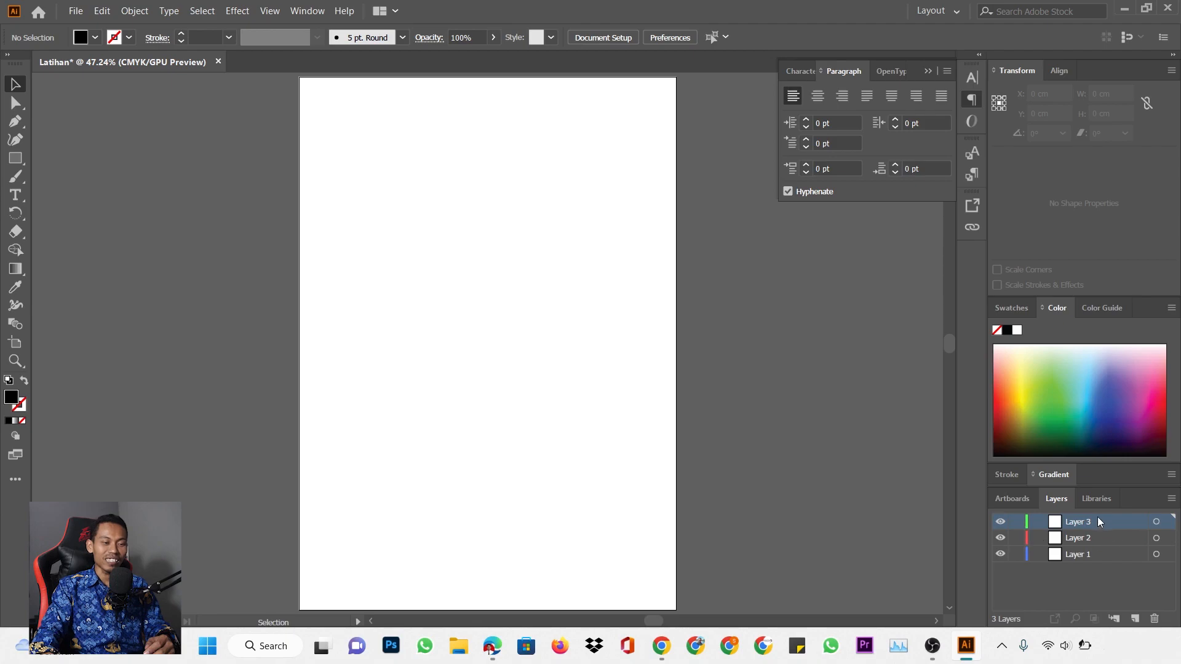
{"action": "left_click_drag", "start_coordinate": [1094, 522], "coordinate": [1154, 618]}
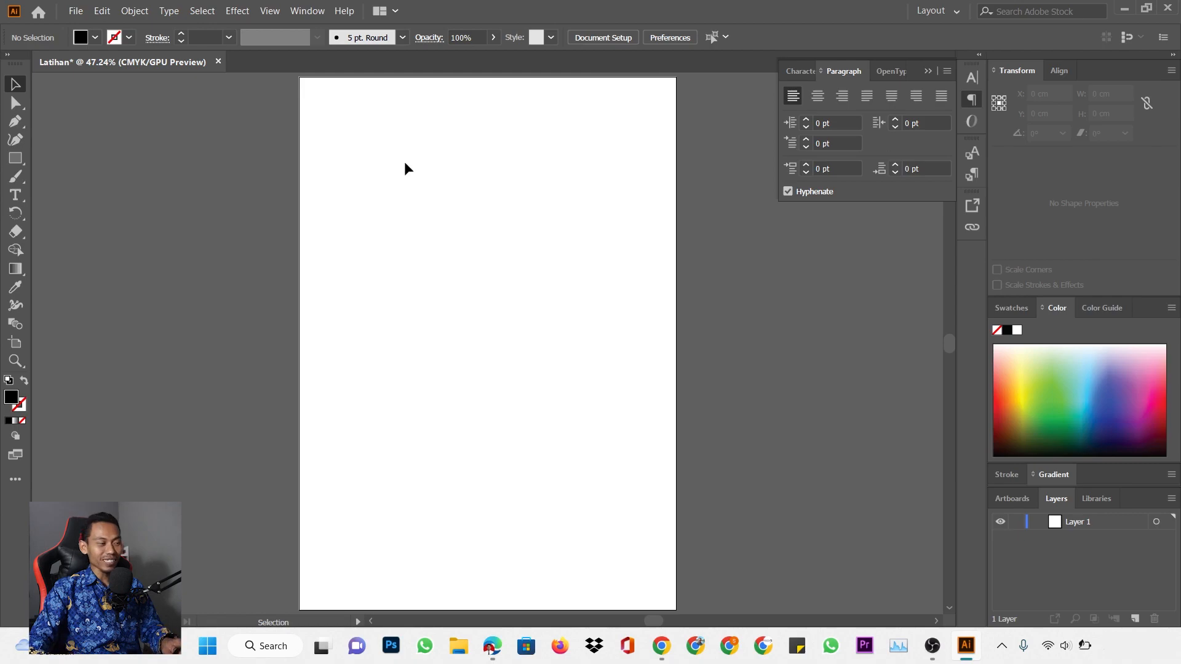
Reveal the Rectangle, Direct Selection and Pen tool flyouts, ending on the Rectangle group
{"action": "left_click", "coordinate": [14, 158]}
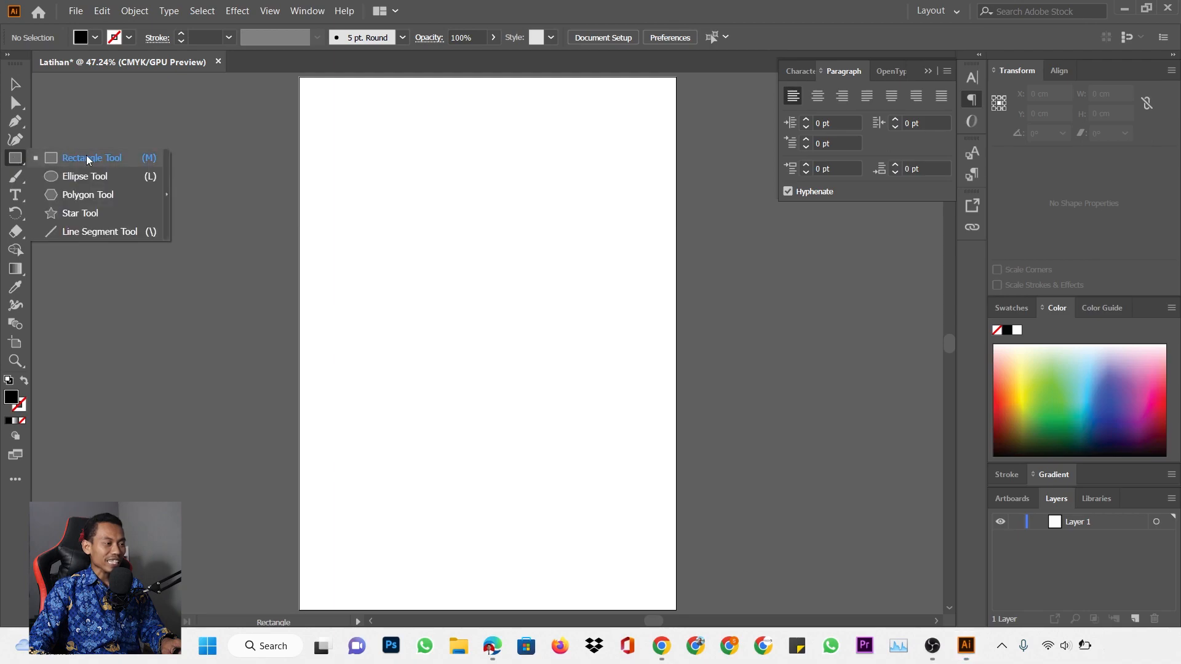
{"action": "left_click", "coordinate": [16, 157]}
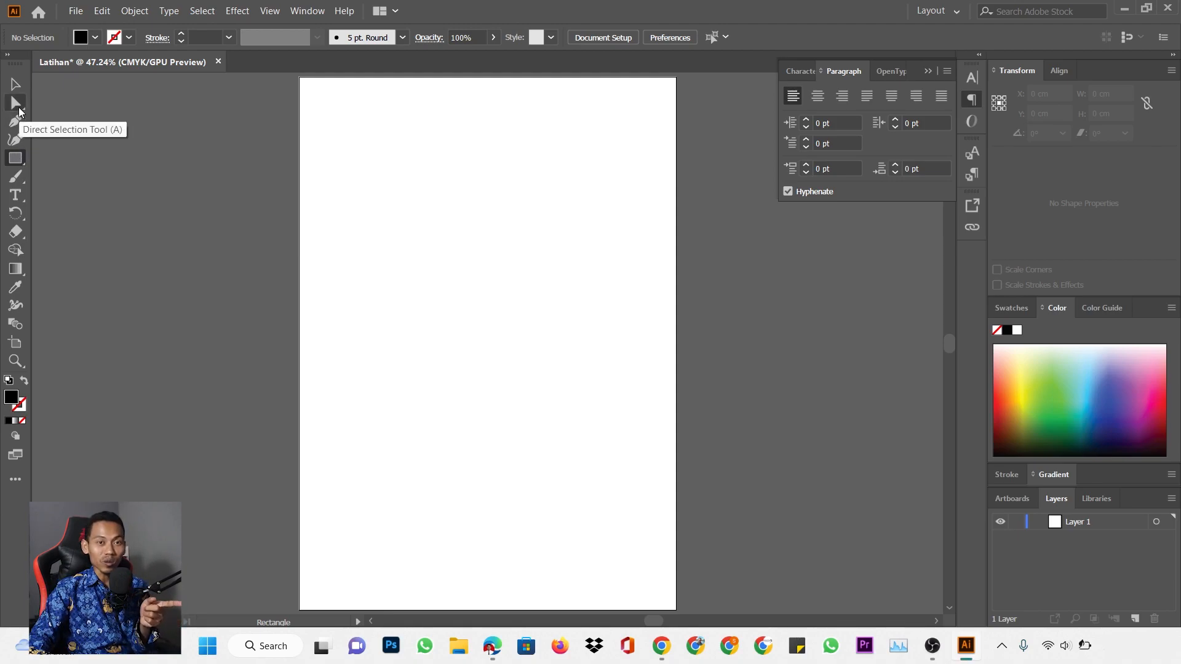
{"action": "left_click", "coordinate": [18, 106]}
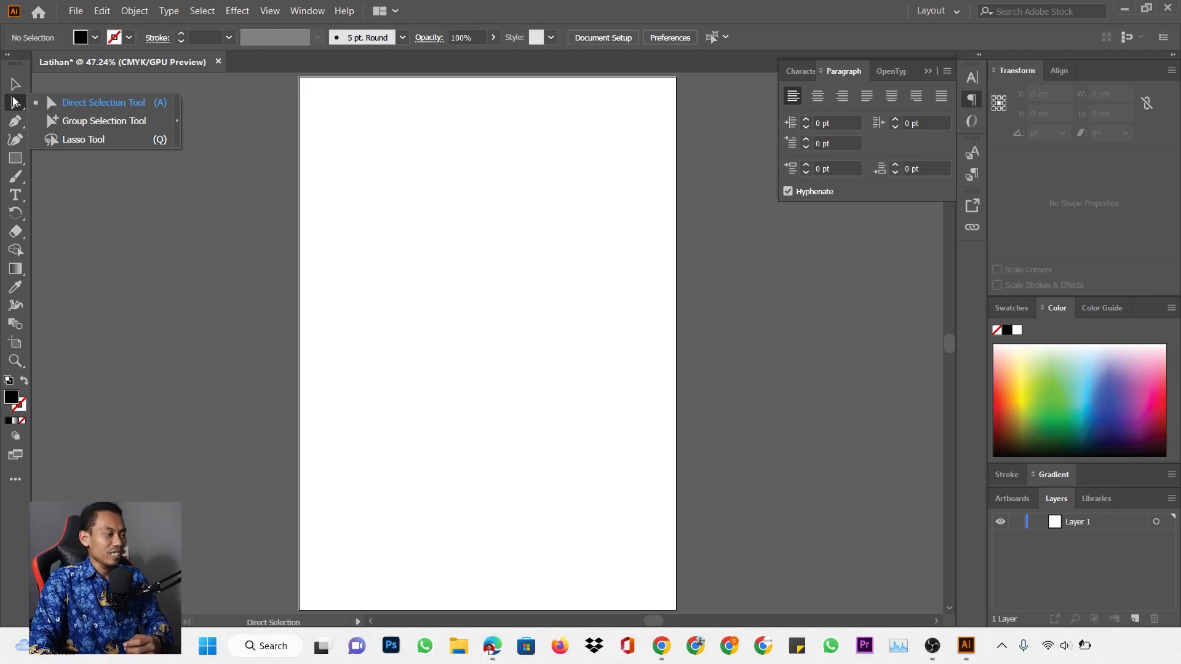
{"action": "left_click", "coordinate": [16, 122]}
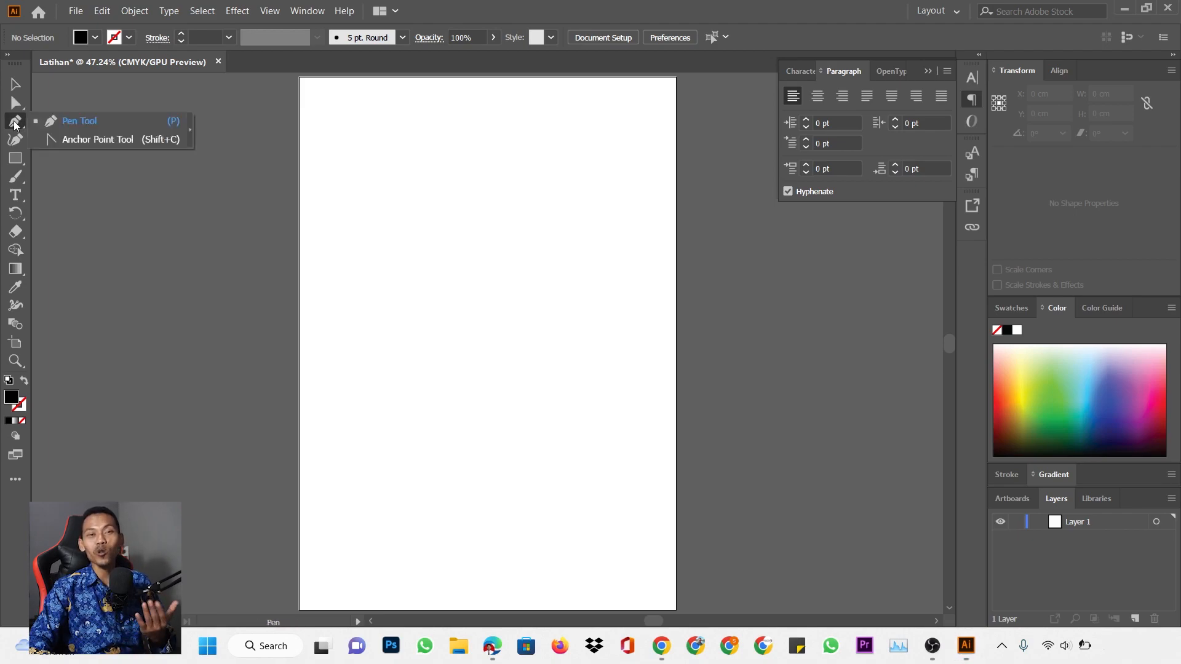
{"action": "left_click", "coordinate": [16, 158]}
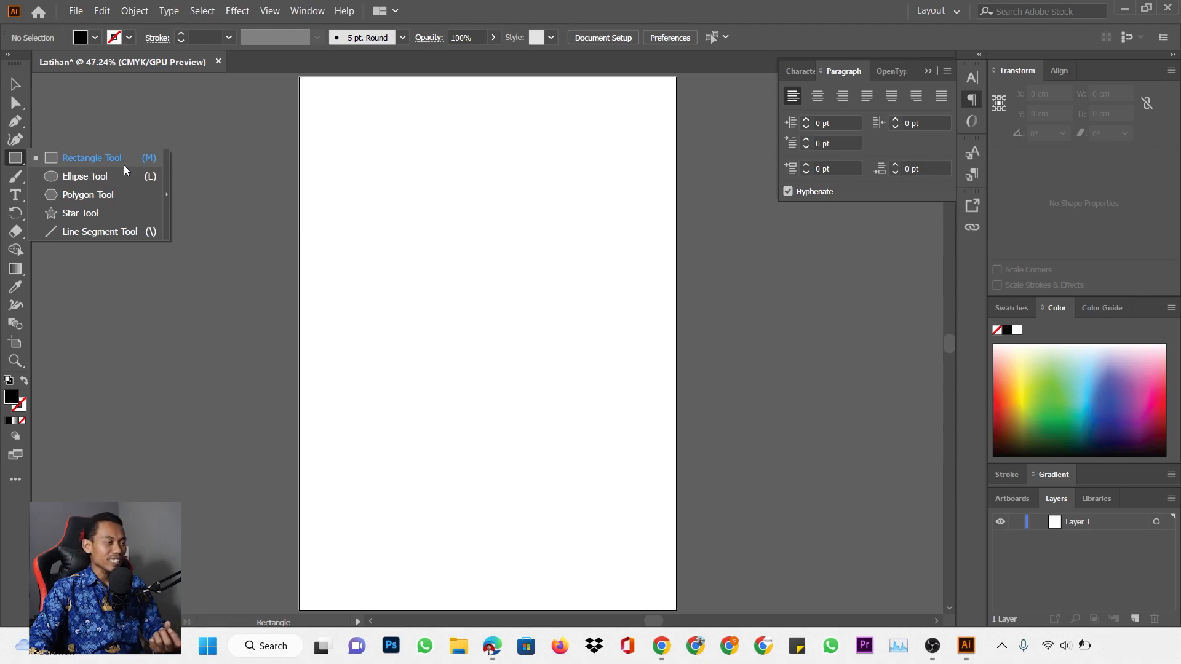
Draw a diagonal line across the upper page with the Line Segment Tool
{"action": "left_click", "coordinate": [127, 231]}
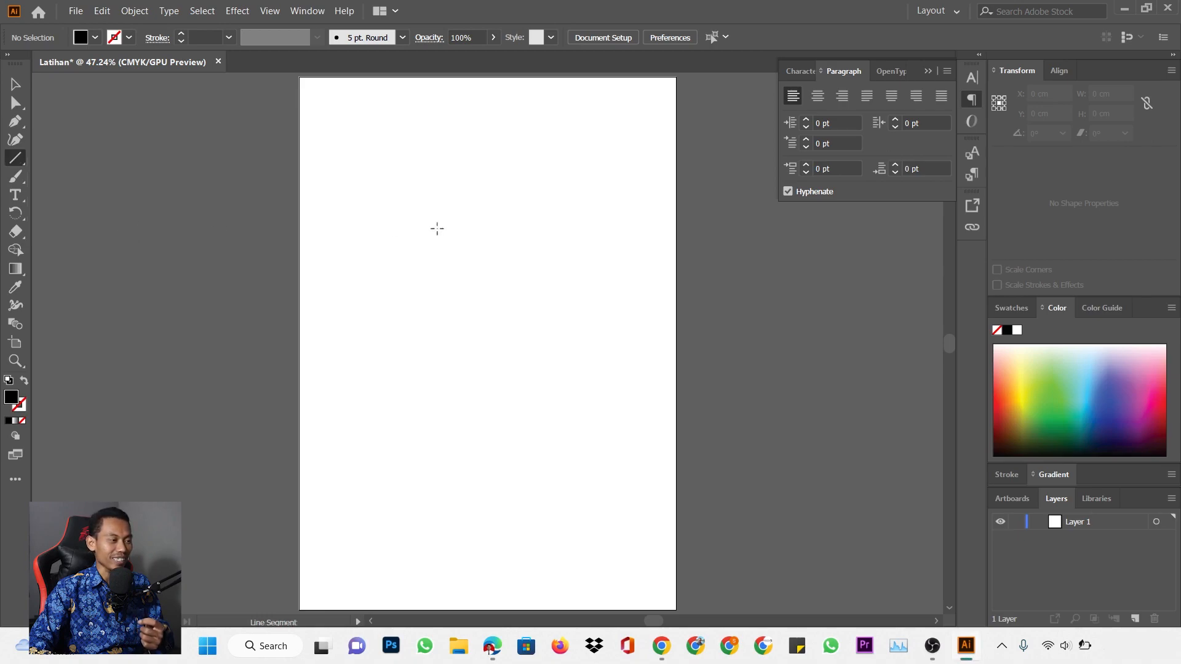
{"action": "mouse_move", "coordinate": [370, 204]}
{"action": "left_mouse_down"}
{"action": "mouse_move", "coordinate": [541, 201]}
{"action": "mouse_move", "coordinate": [538, 269]}
{"action": "left_mouse_up"}
{"action": "left_click_drag", "start_coordinate": [423, 158], "coordinate": [546, 228]}
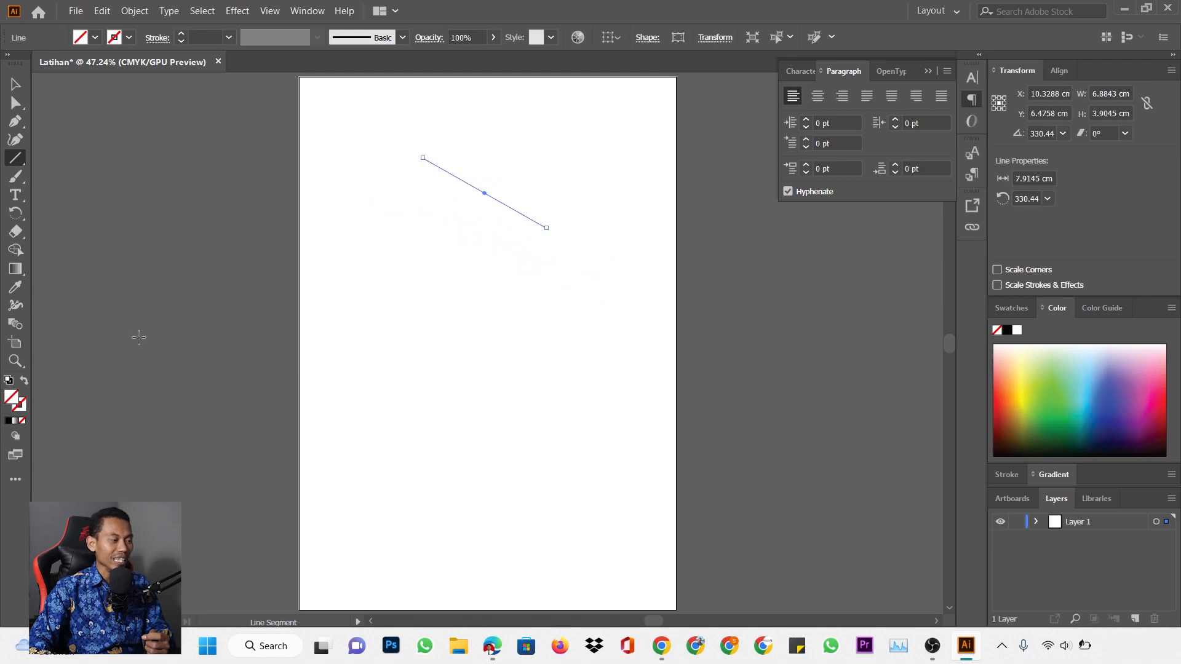
Set the line's stroke to a dark colour in the Color Picker
{"action": "left_click", "coordinate": [22, 404]}
{"action": "double_click", "coordinate": [22, 403]}
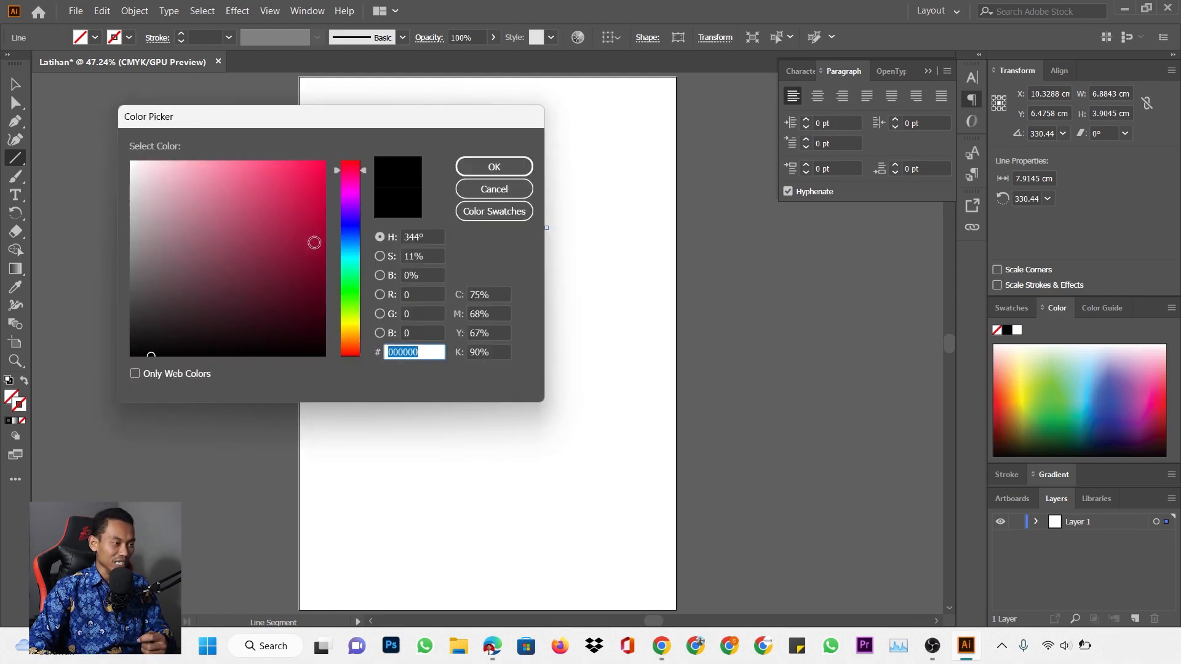
{"action": "left_click_drag", "start_coordinate": [206, 308], "coordinate": [123, 358]}
{"action": "left_click", "coordinate": [494, 166]}
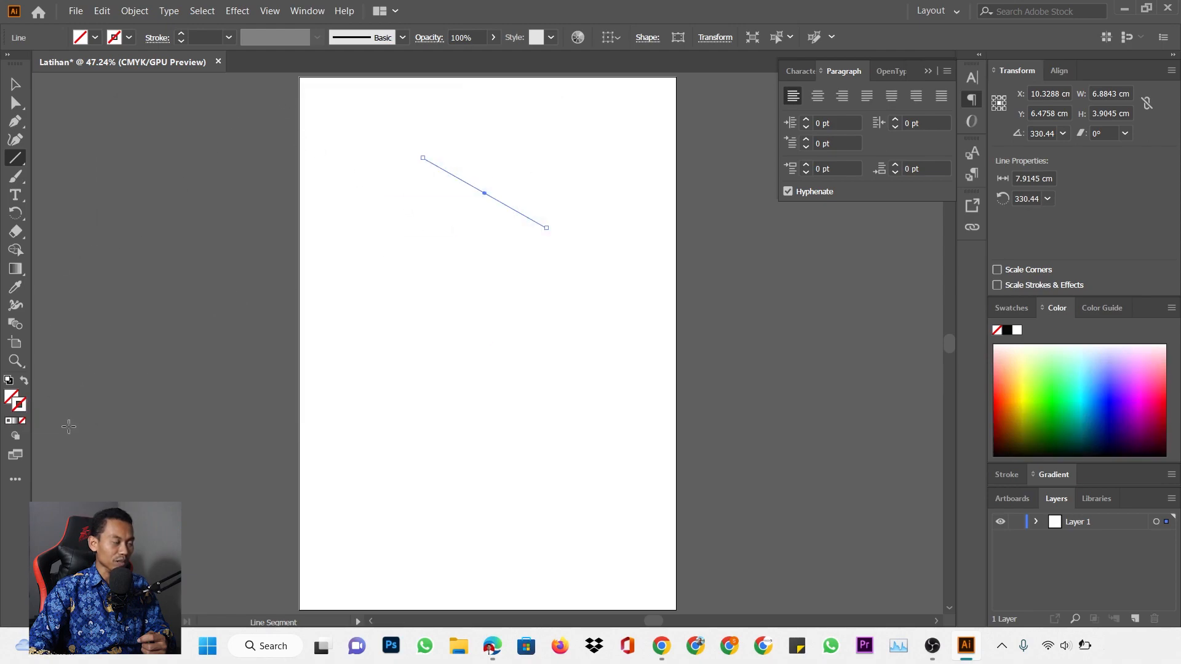
{"action": "double_click", "coordinate": [23, 406]}
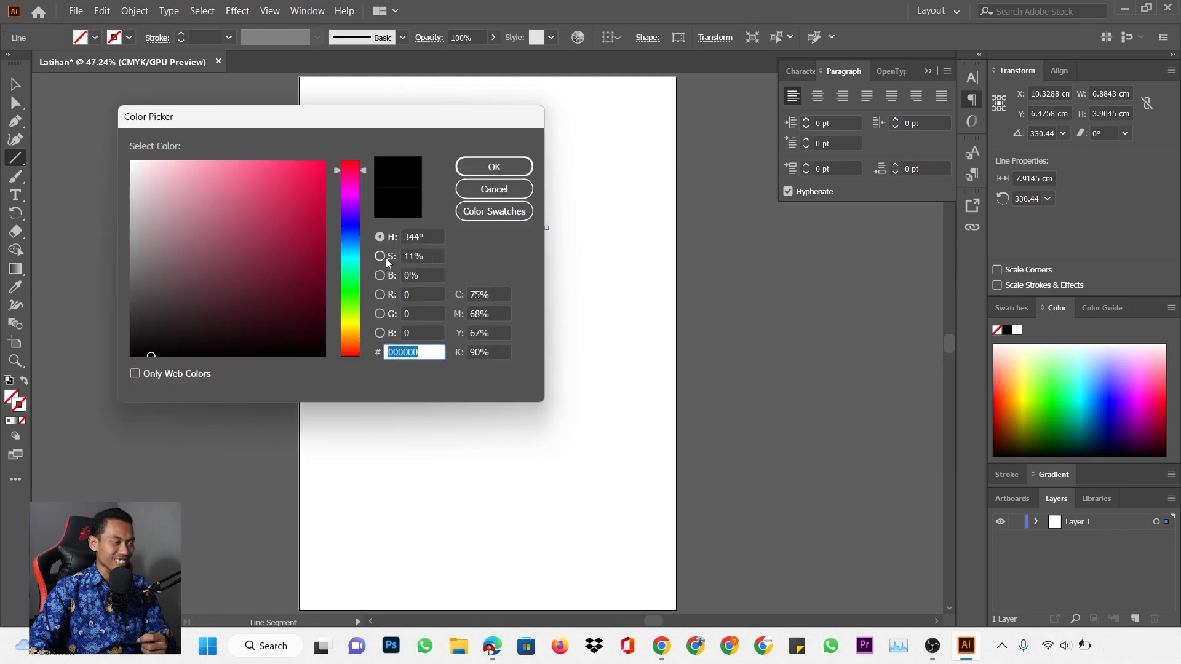
{"action": "left_click_drag", "start_coordinate": [315, 209], "coordinate": [314, 343]}
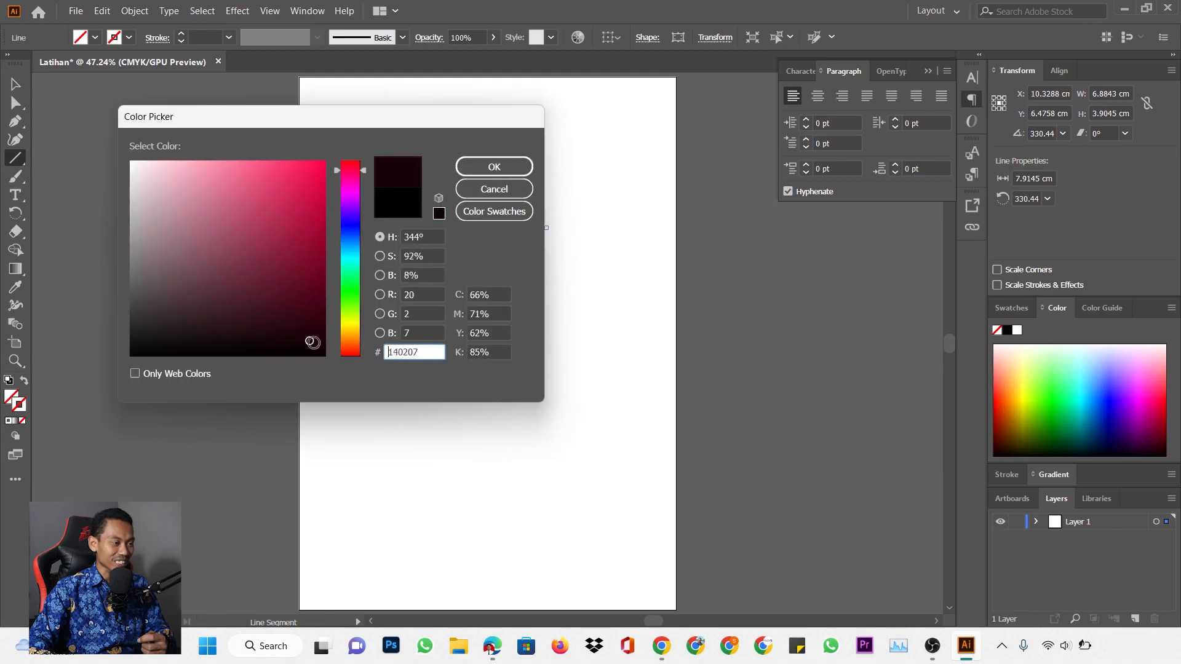
{"action": "left_click", "coordinate": [519, 165]}
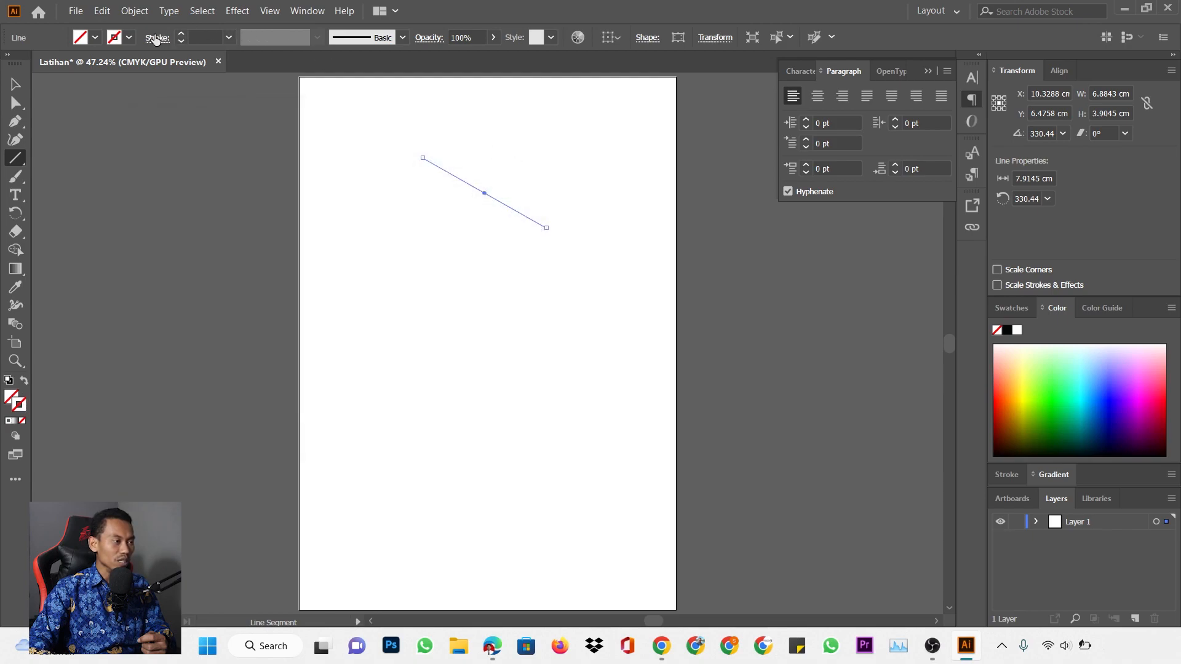
Raise the diagonal line's stroke weight to 1 pt
{"action": "left_click", "coordinate": [181, 34]}
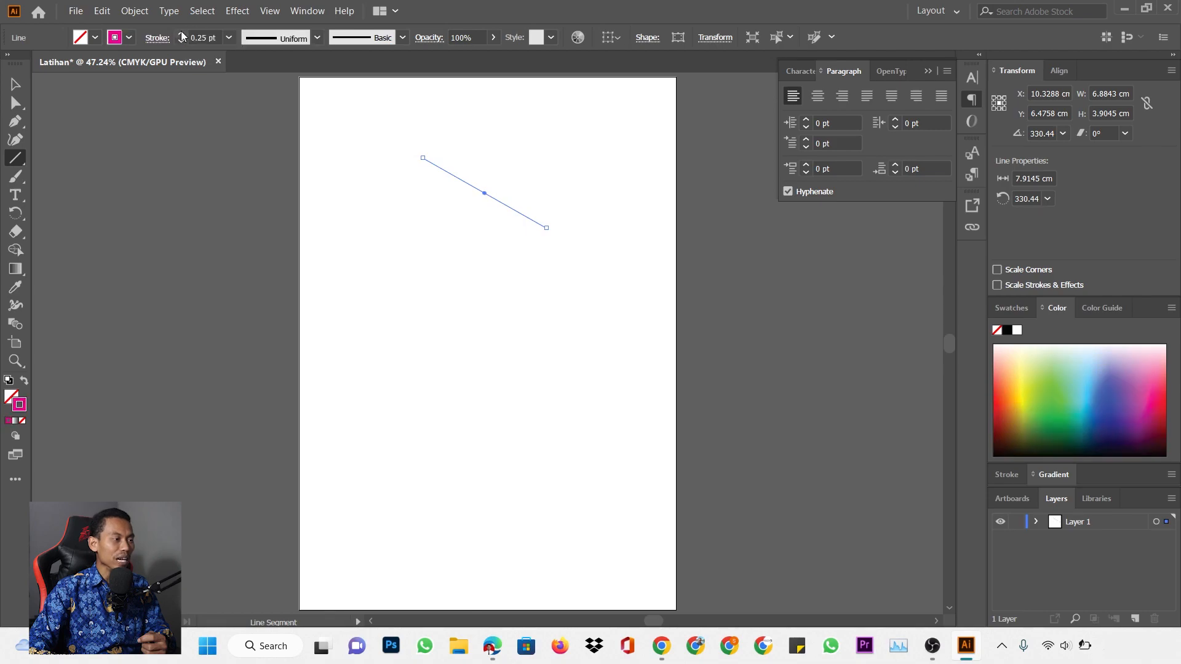
{"action": "left_click", "coordinate": [181, 34]}
{"action": "left_click", "coordinate": [182, 34]}
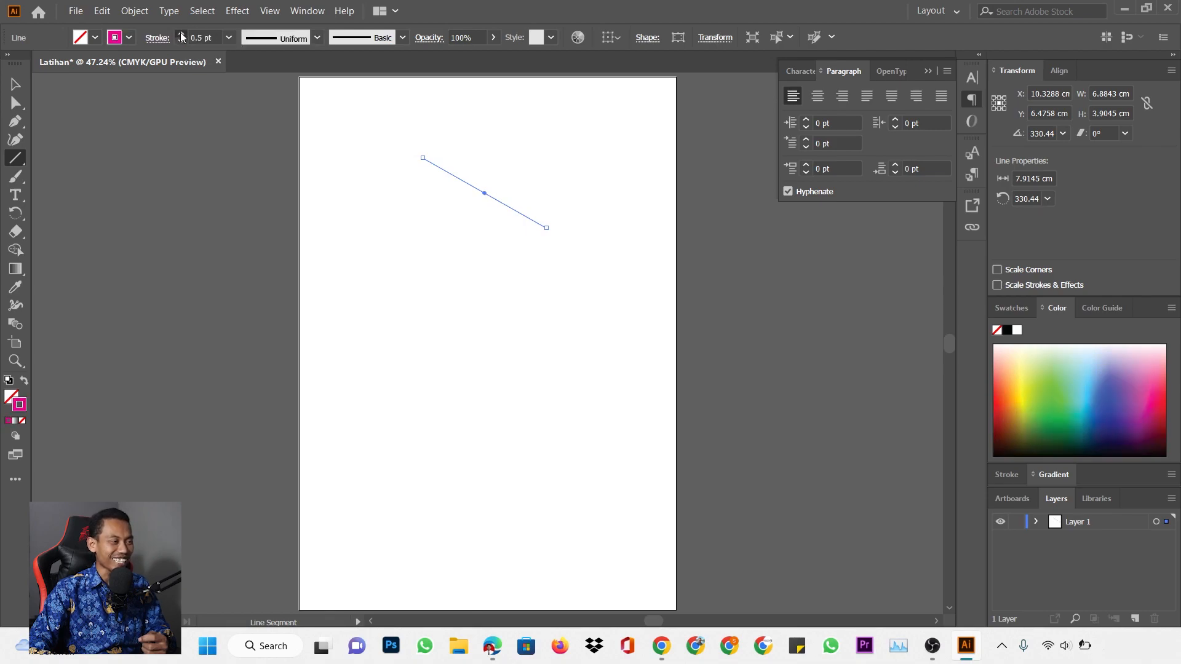
{"action": "left_click", "coordinate": [181, 34]}
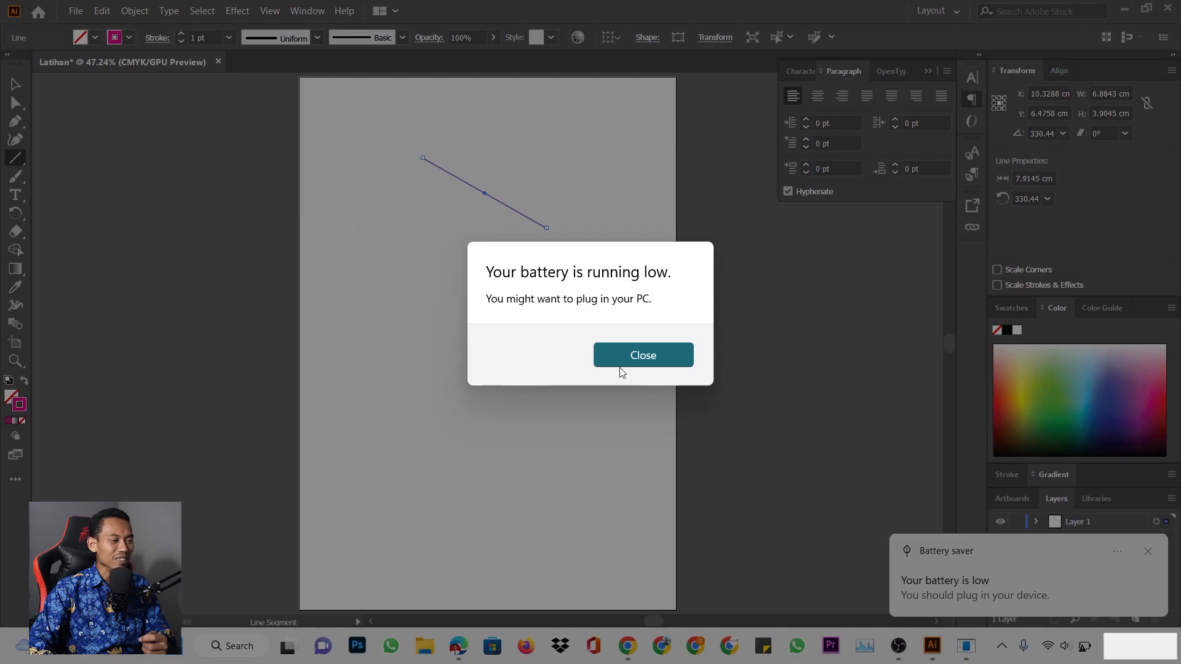
{"action": "left_click", "coordinate": [648, 353]}
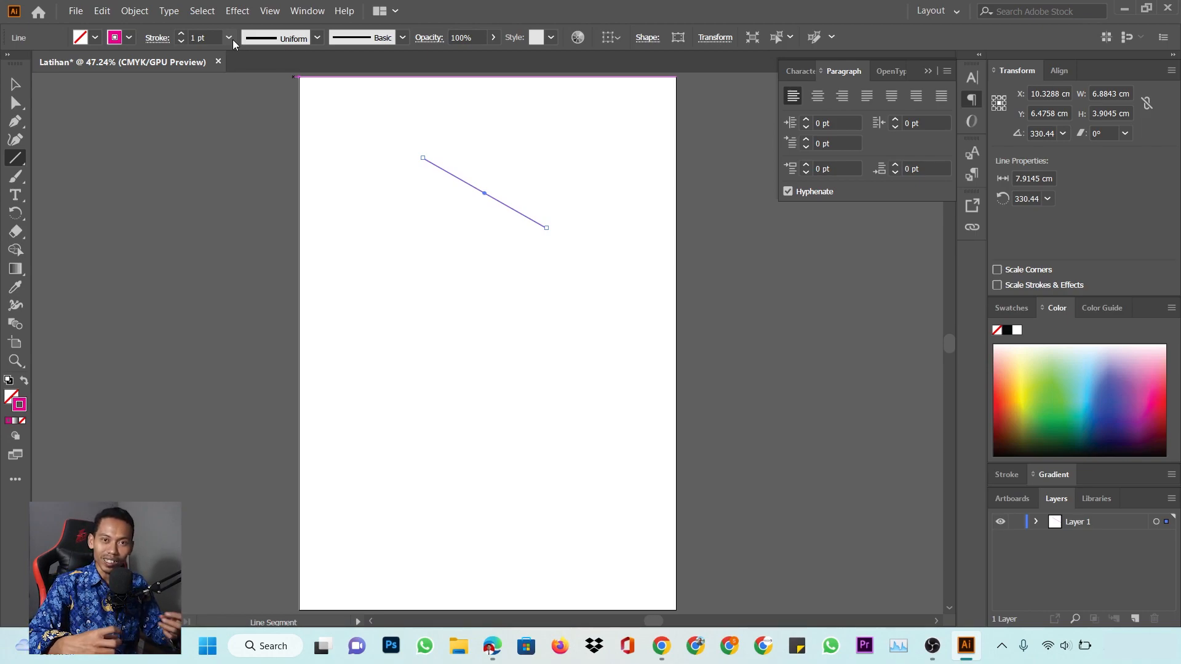
{"action": "left_click", "coordinate": [230, 37]}
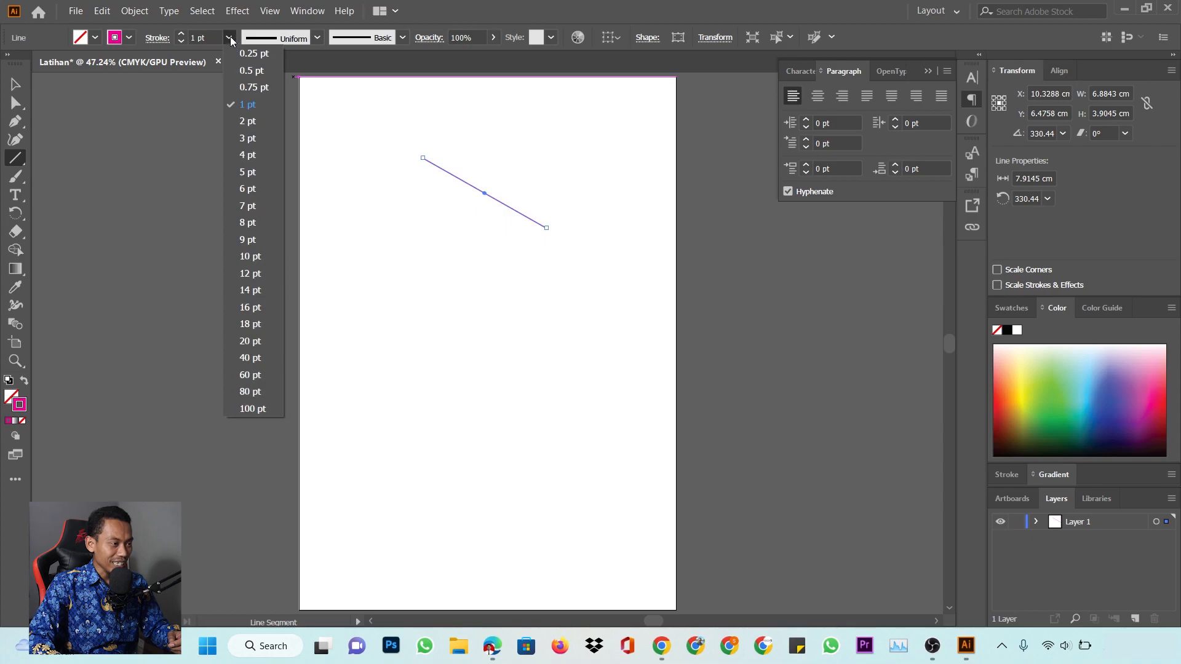
{"action": "left_click", "coordinate": [253, 111]}
Draw four more diagonal magenta lines in the upper part of the page
{"action": "left_click_drag", "start_coordinate": [348, 201], "coordinate": [471, 281]}
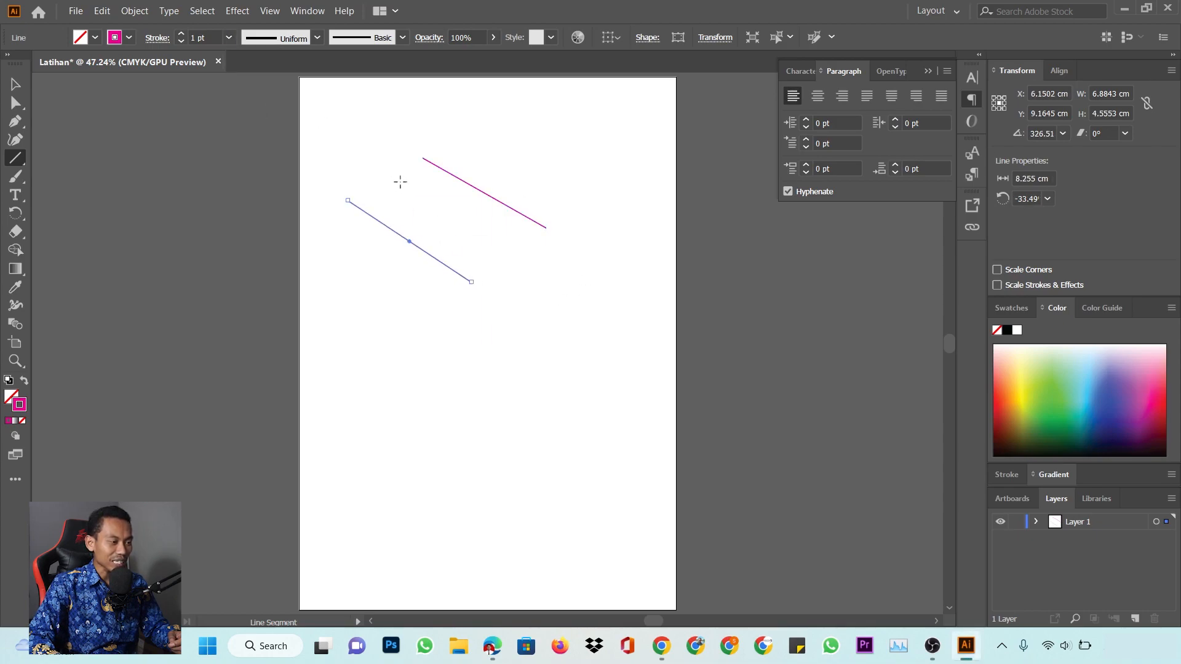
{"action": "mouse_move", "coordinate": [400, 181]}
{"action": "left_mouse_down"}
{"action": "mouse_move", "coordinate": [504, 255]}
{"action": "mouse_move", "coordinate": [488, 259]}
{"action": "left_mouse_up"}
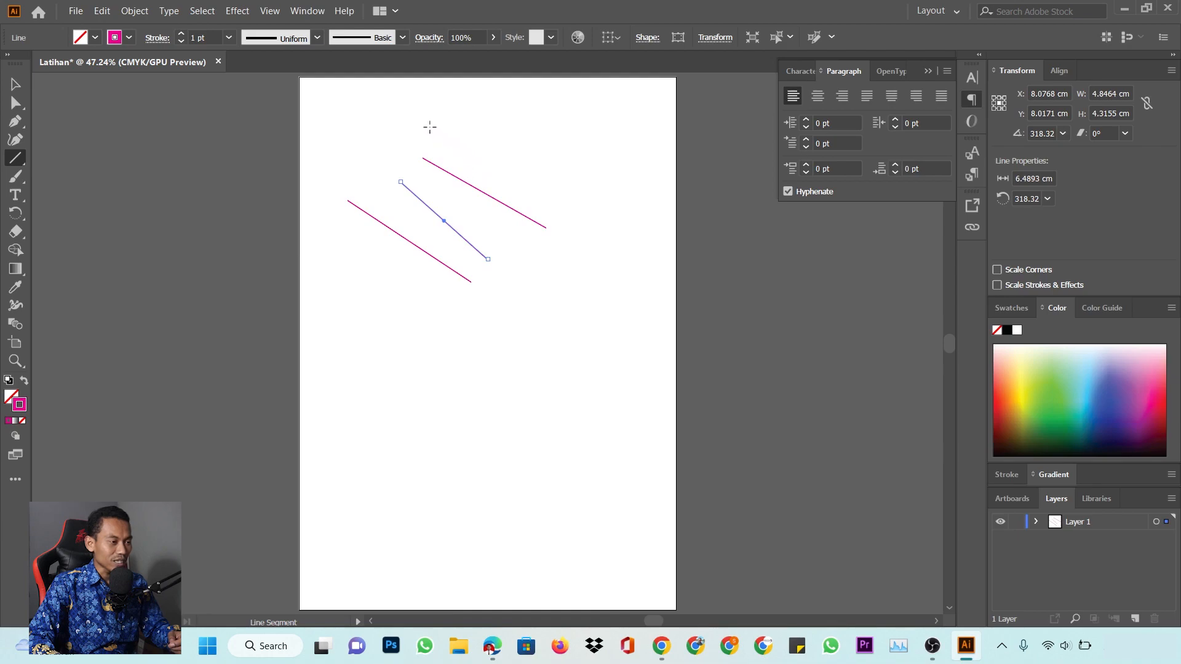
{"action": "left_click_drag", "start_coordinate": [430, 127], "coordinate": [508, 167]}
{"action": "left_click_drag", "start_coordinate": [397, 158], "coordinate": [444, 182]}
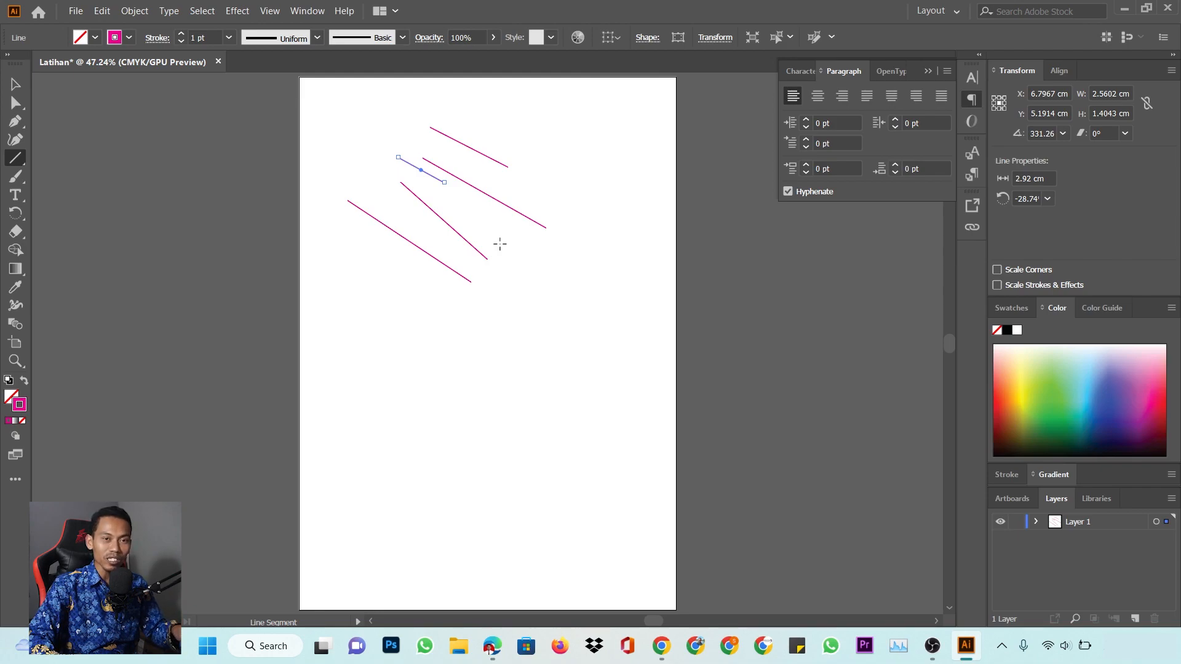
Add two horizontal lines, two vertical lines, a crossing X and another diagonal, then switch to Selection
{"action": "left_click_drag", "start_coordinate": [370, 326], "coordinate": [573, 407]}
{"action": "left_click_drag", "start_coordinate": [488, 380], "coordinate": [502, 498]}
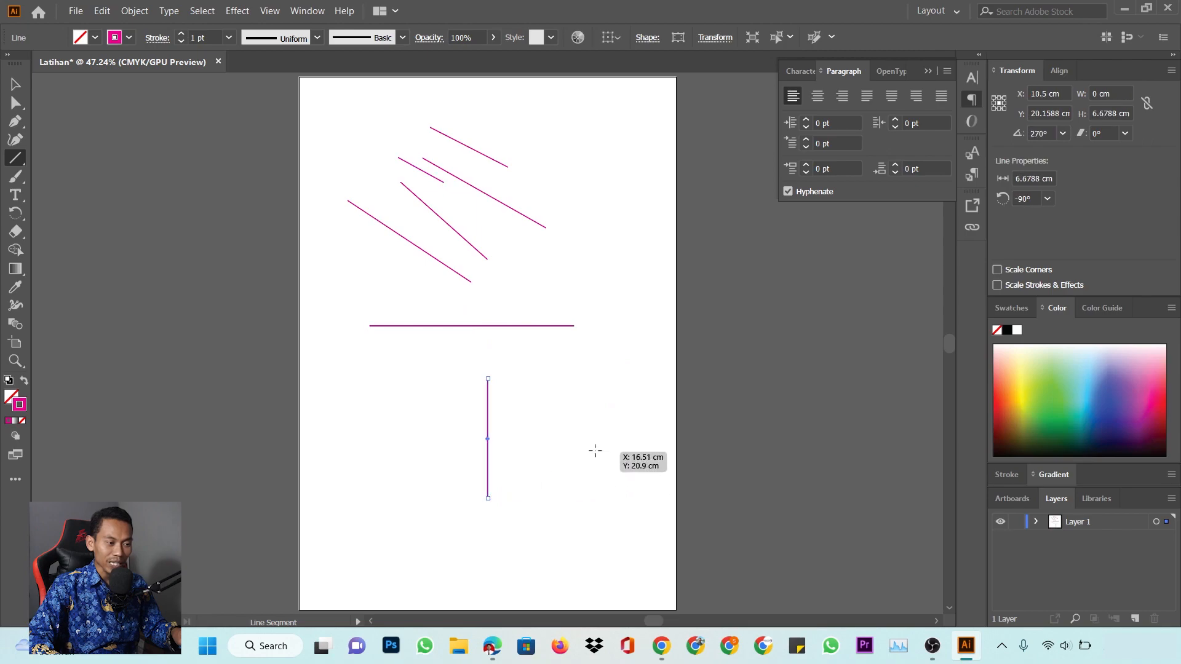
{"action": "left_click_drag", "start_coordinate": [506, 357], "coordinate": [618, 468]}
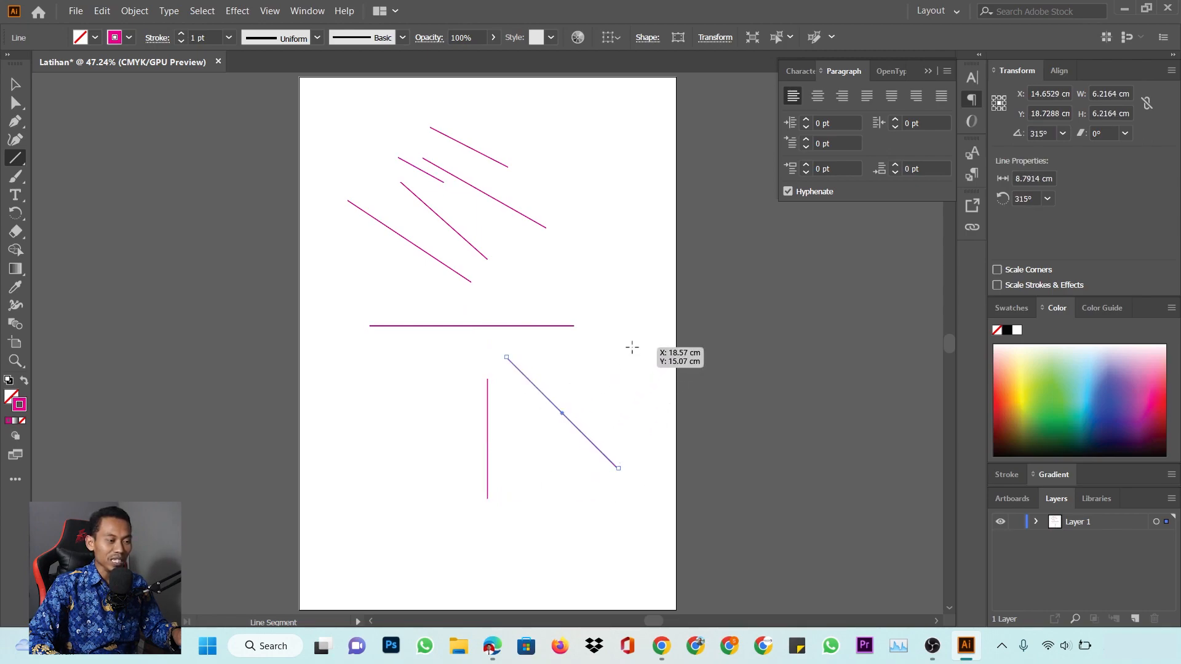
{"action": "left_click_drag", "start_coordinate": [623, 350], "coordinate": [511, 462]}
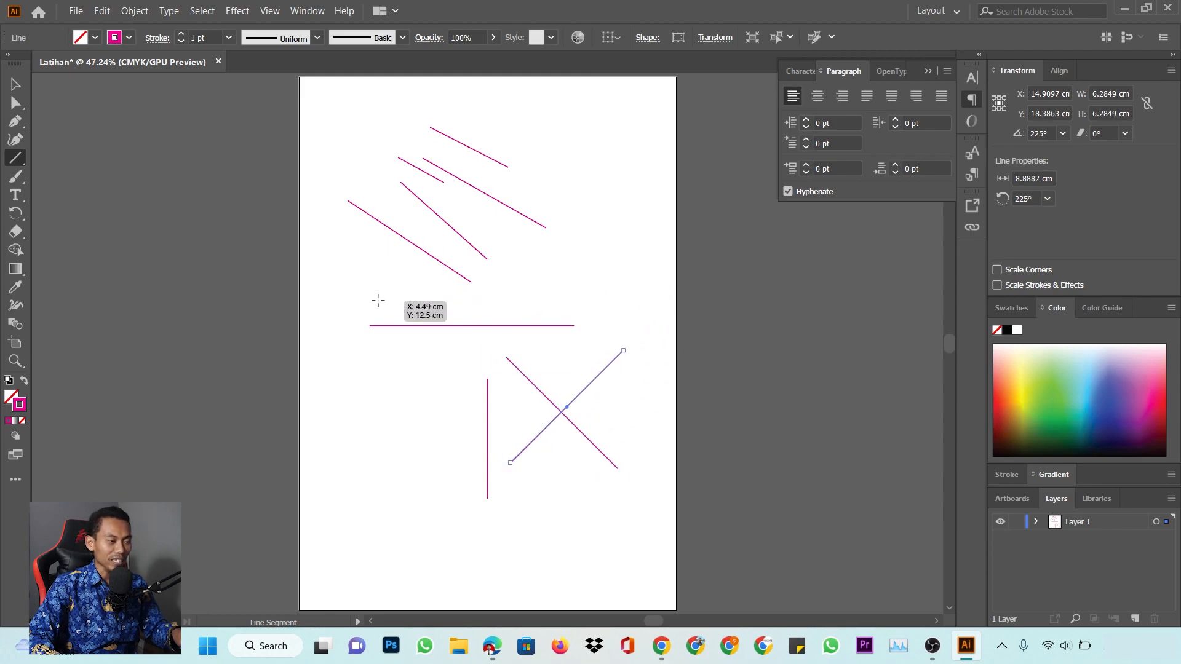
{"action": "left_click_drag", "start_coordinate": [376, 301], "coordinate": [567, 301]}
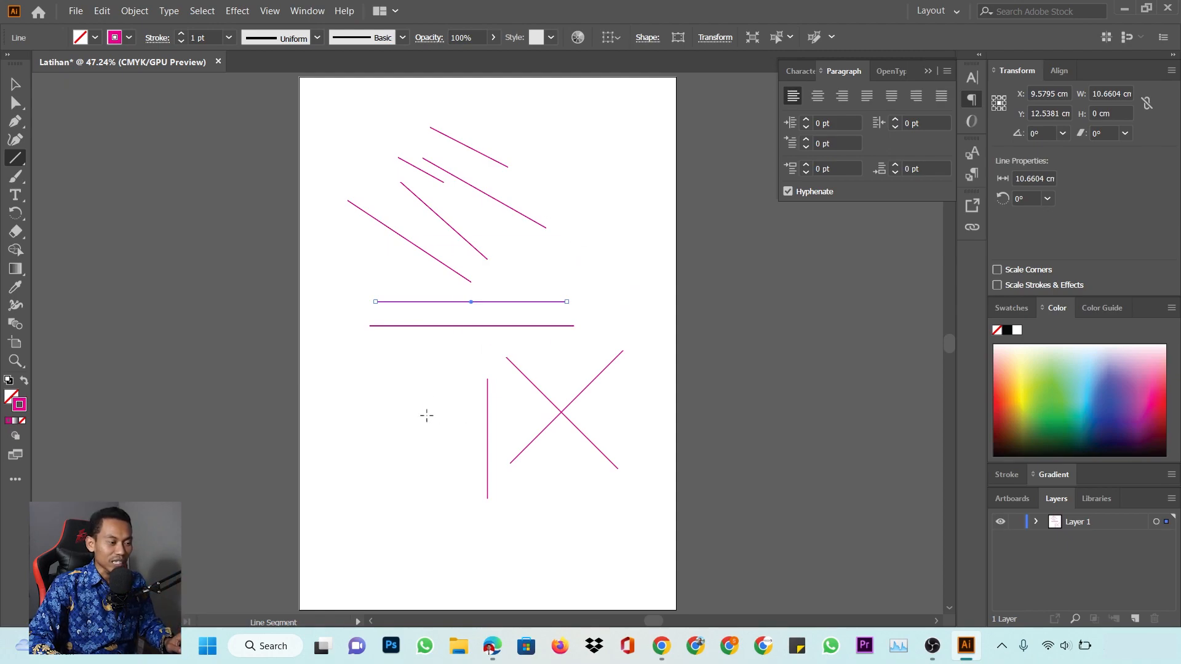
{"action": "left_click_drag", "start_coordinate": [425, 370], "coordinate": [425, 482]}
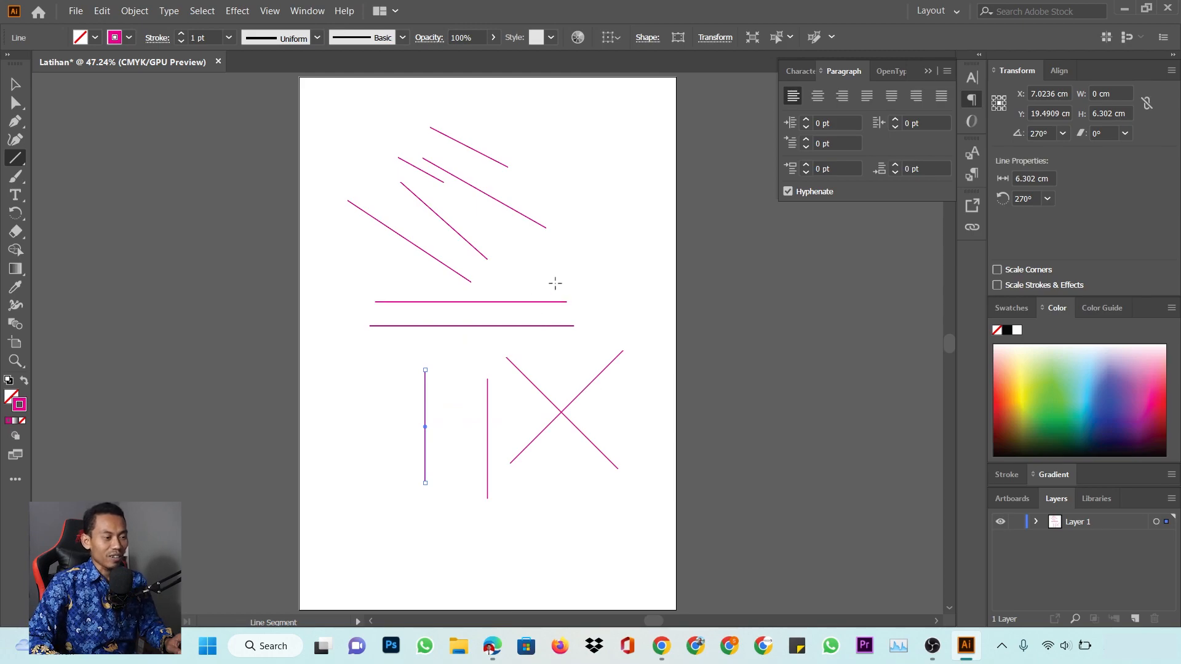
{"action": "left_click_drag", "start_coordinate": [498, 227], "coordinate": [582, 315]}
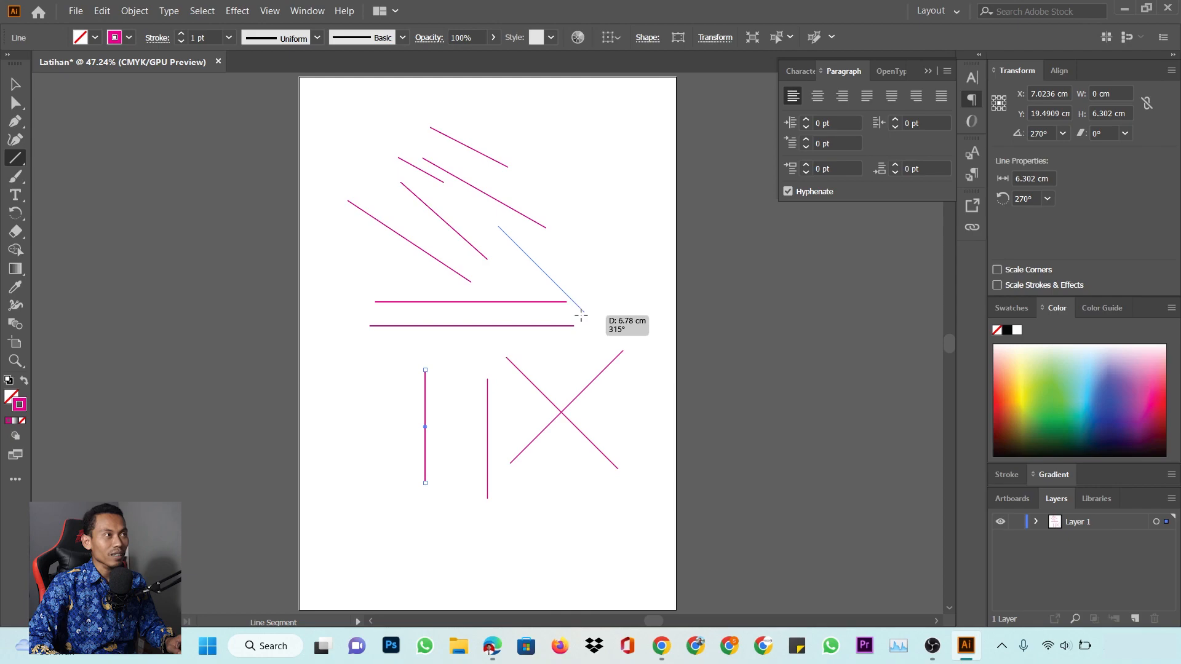
{"action": "left_click_drag", "start_coordinate": [581, 316], "coordinate": [581, 316]}
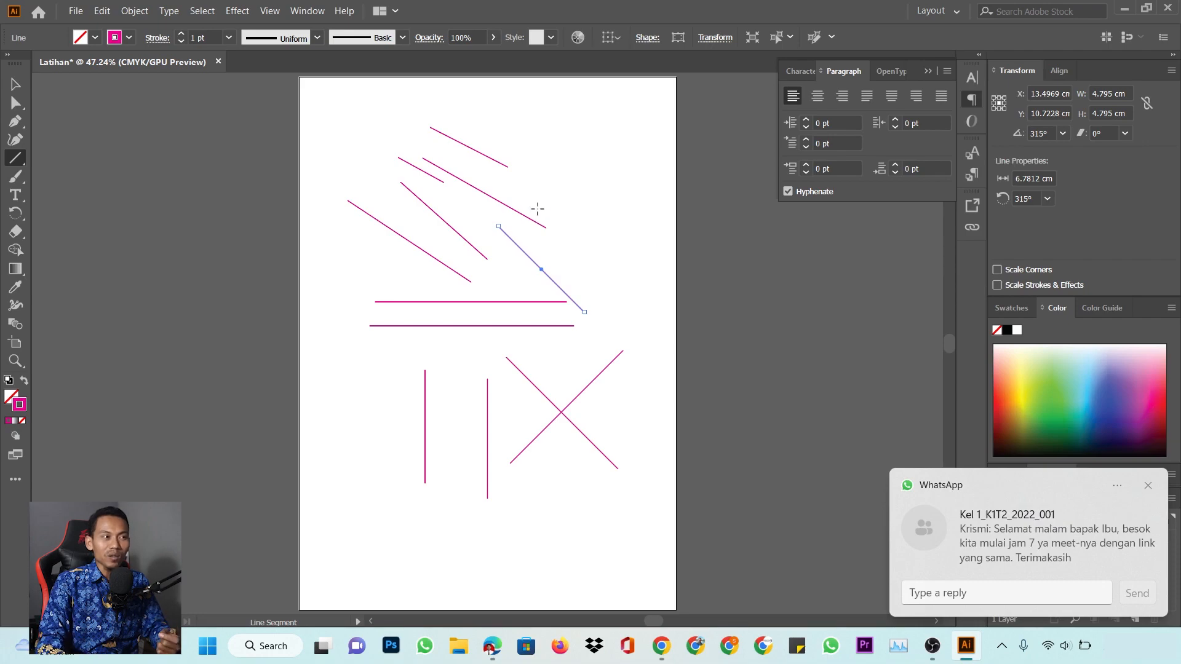
{"action": "left_click", "coordinate": [1148, 487]}
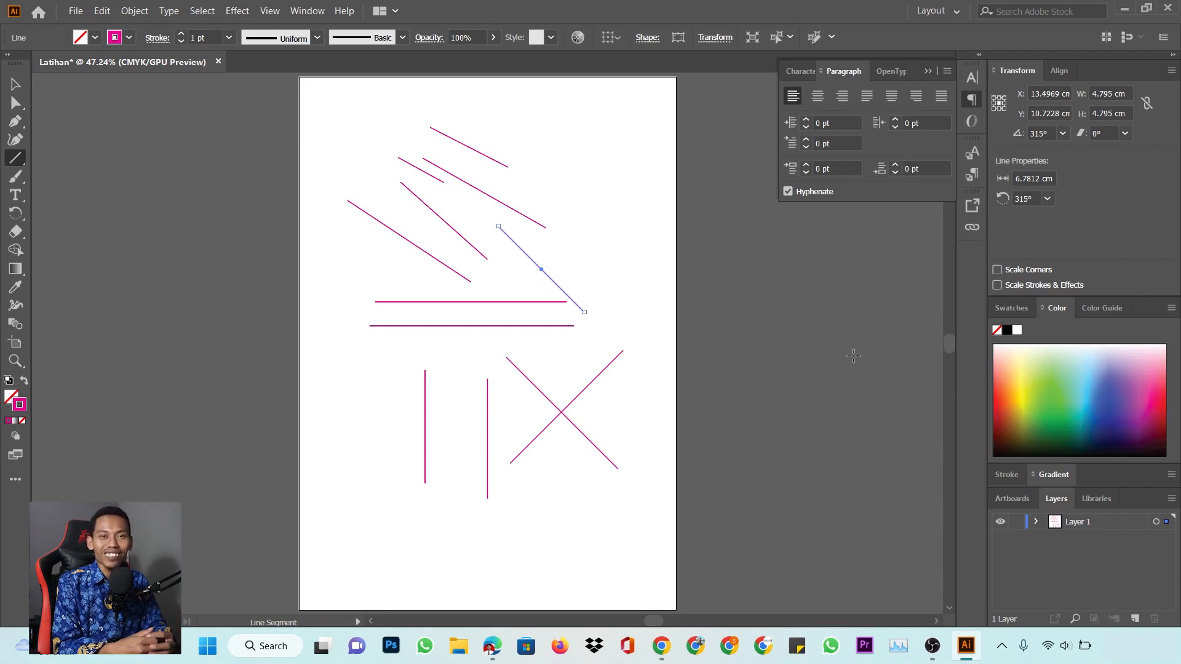
{"action": "left_click", "coordinate": [16, 84]}
Move one diagonal line onto the upper horizontal line and give it a 10 pt stroke
{"action": "left_click", "coordinate": [592, 245]}
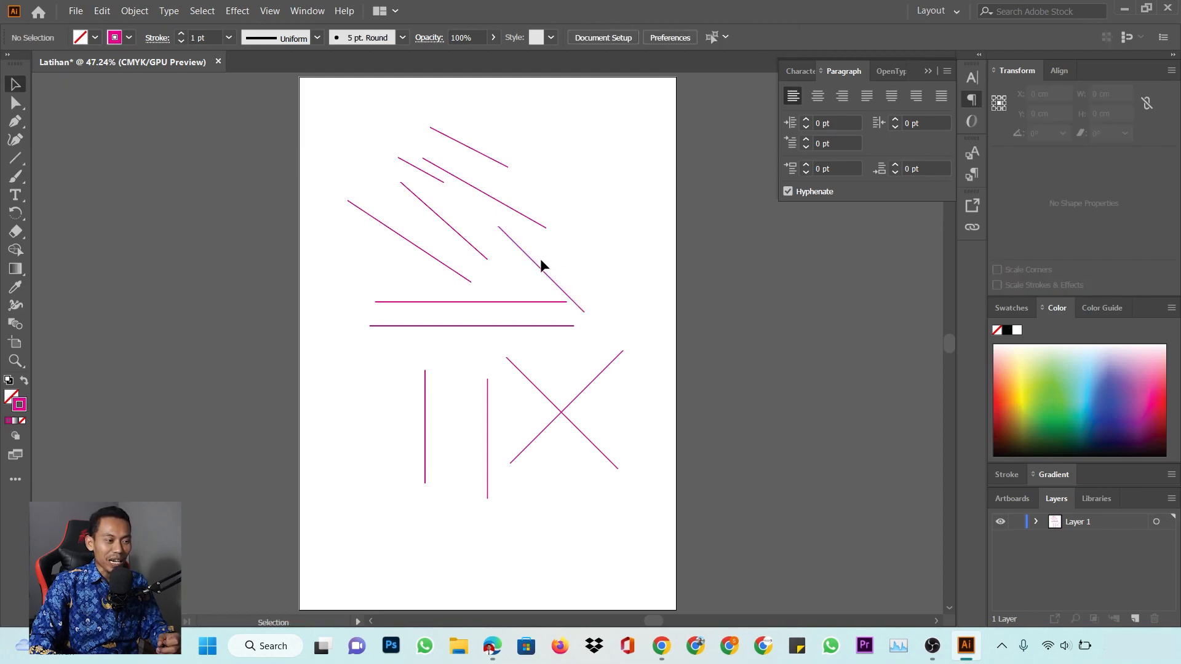
{"action": "left_click", "coordinate": [544, 269]}
{"action": "left_click_drag", "start_coordinate": [545, 269], "coordinate": [520, 268]}
{"action": "left_click", "coordinate": [578, 234]}
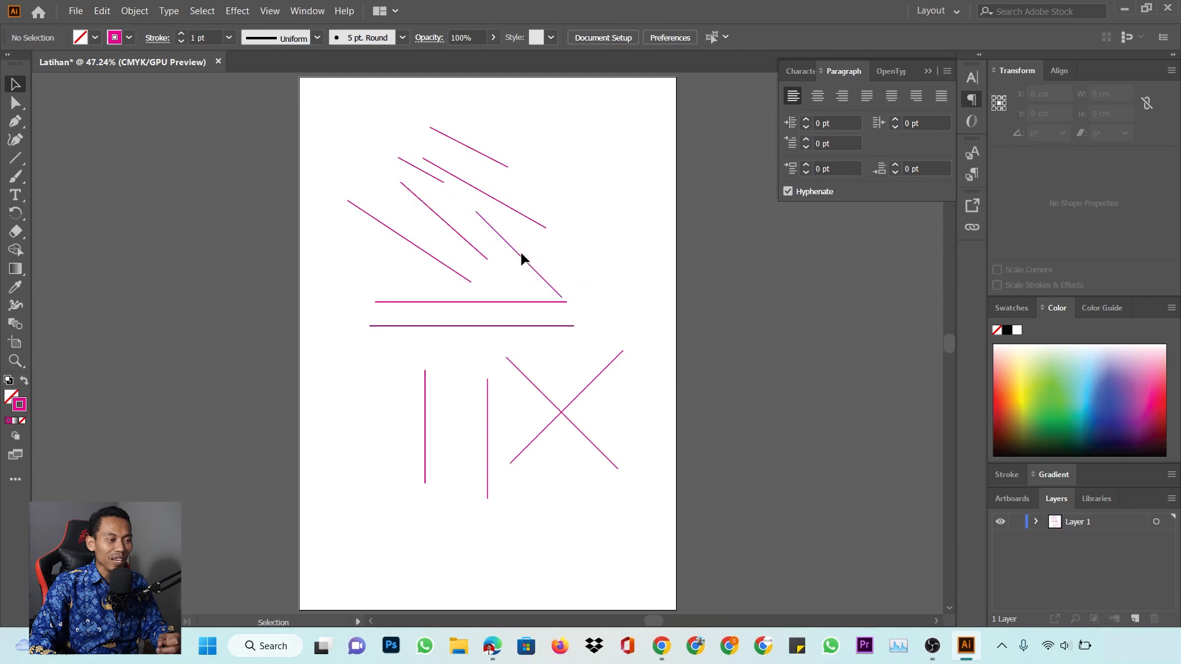
{"action": "left_click", "coordinate": [523, 263]}
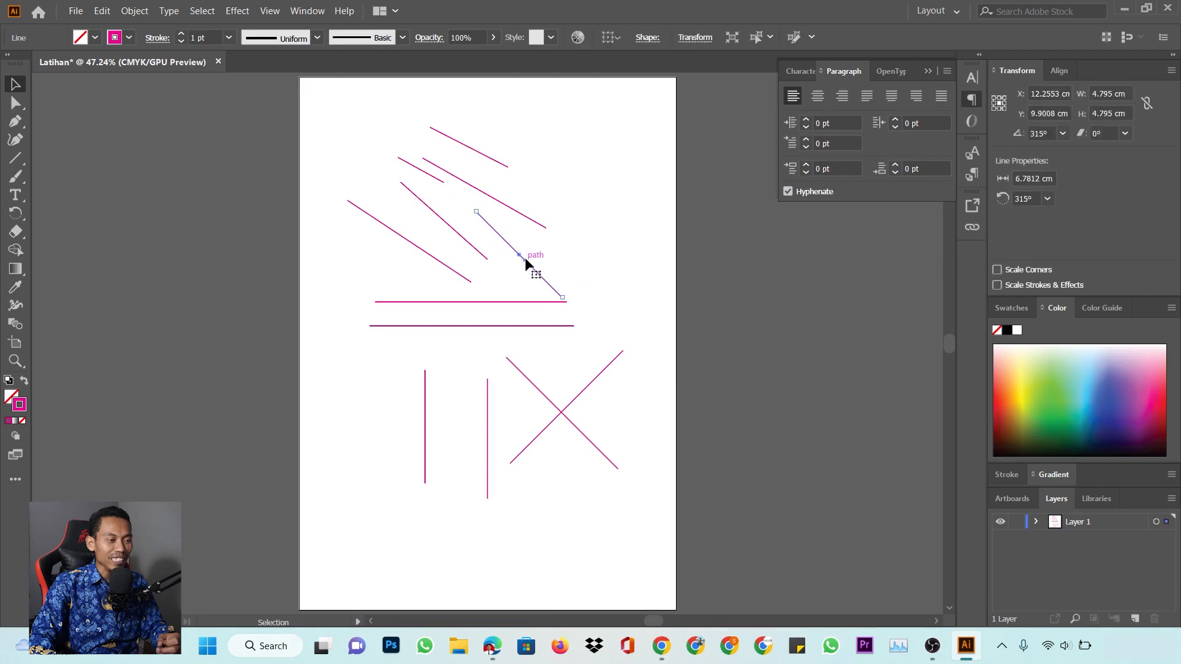
{"action": "left_click", "coordinate": [229, 40]}
{"action": "left_click", "coordinate": [249, 256]}
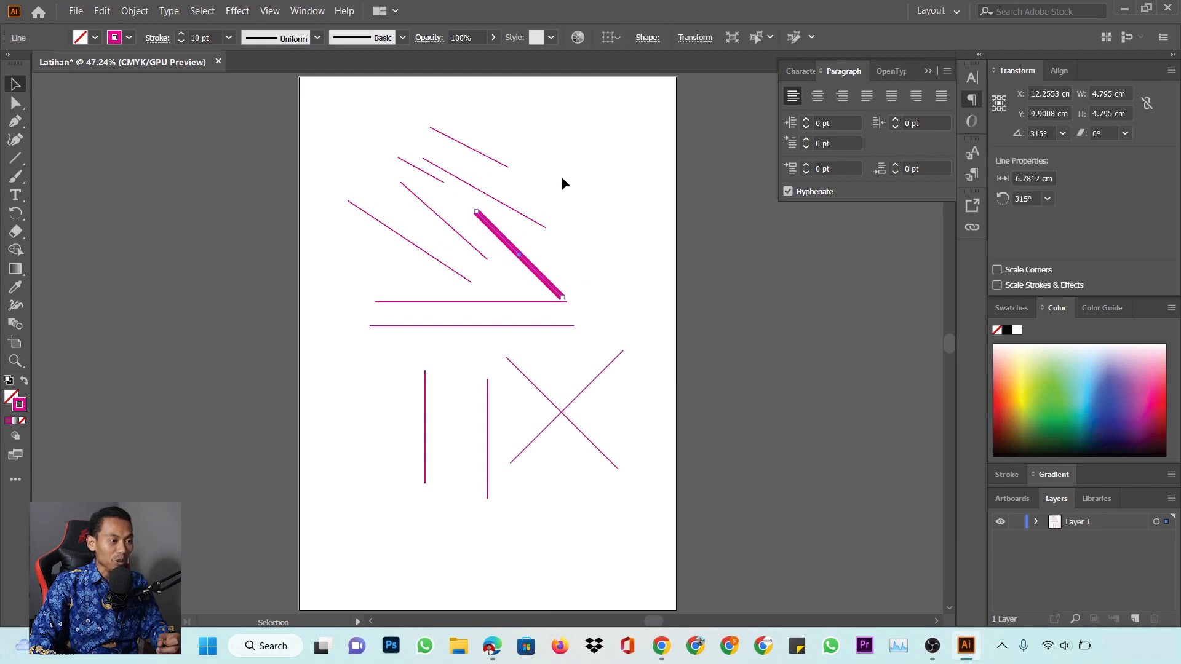
{"action": "left_click", "coordinate": [578, 175]}
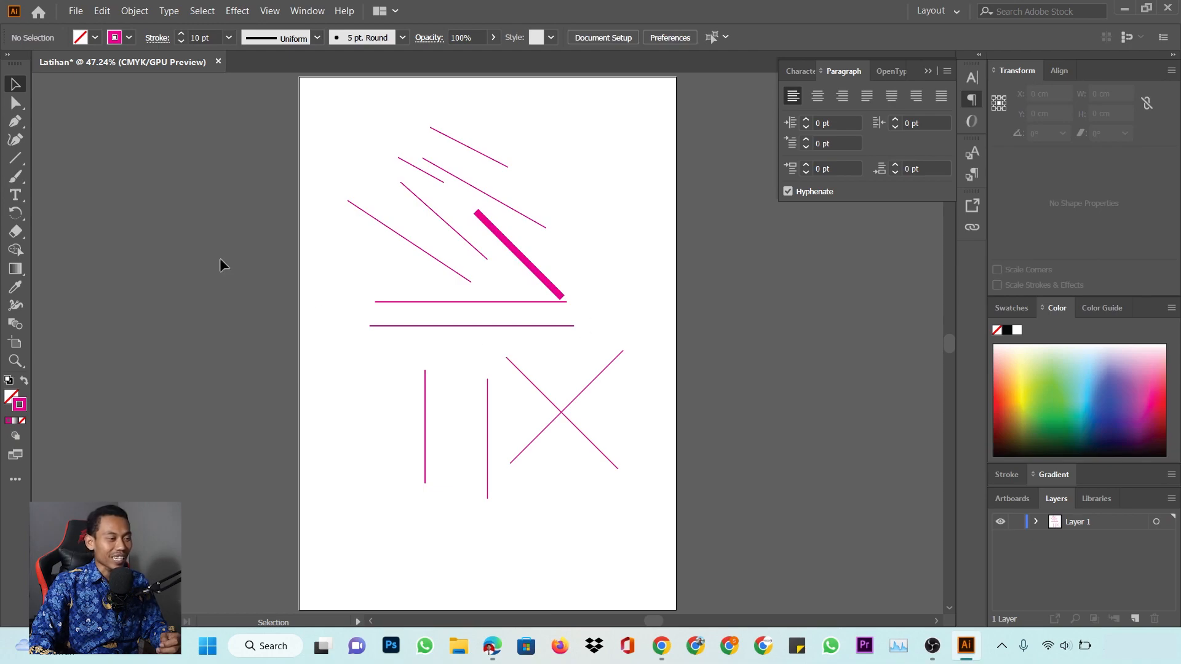
Marquee-select every practice line and delete them, leaving the artboard blank
{"action": "scroll", "coordinate": [606, 305], "scroll_direction": "up", "scroll_amount": 1}
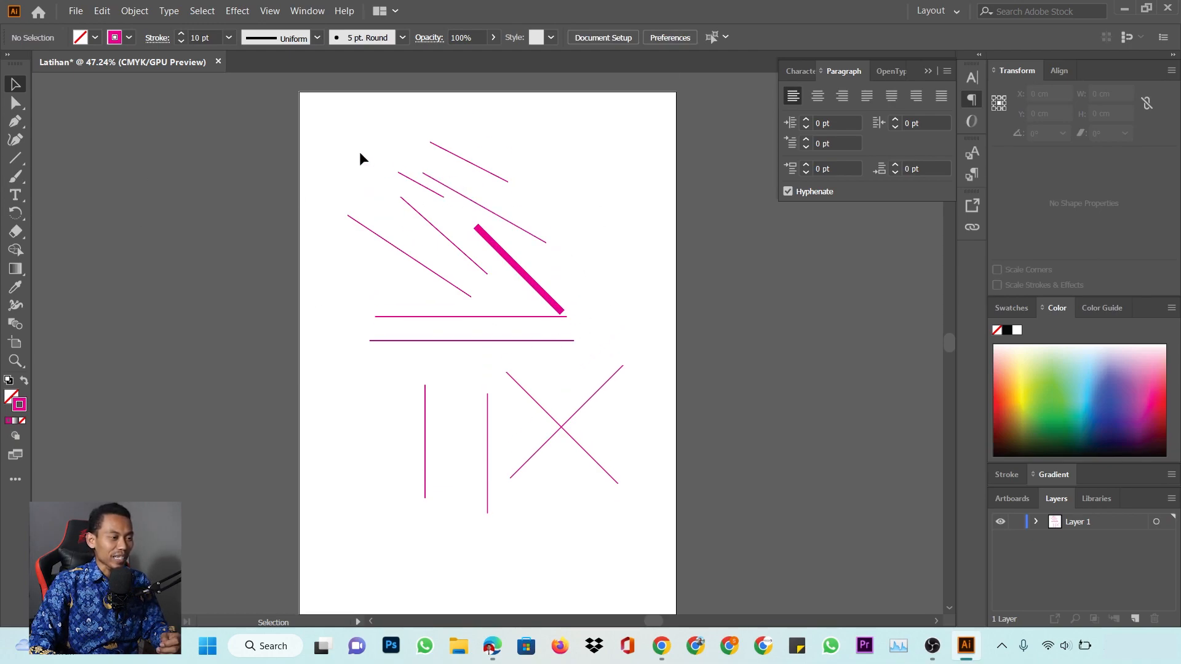
{"action": "left_click_drag", "start_coordinate": [315, 148], "coordinate": [684, 530]}
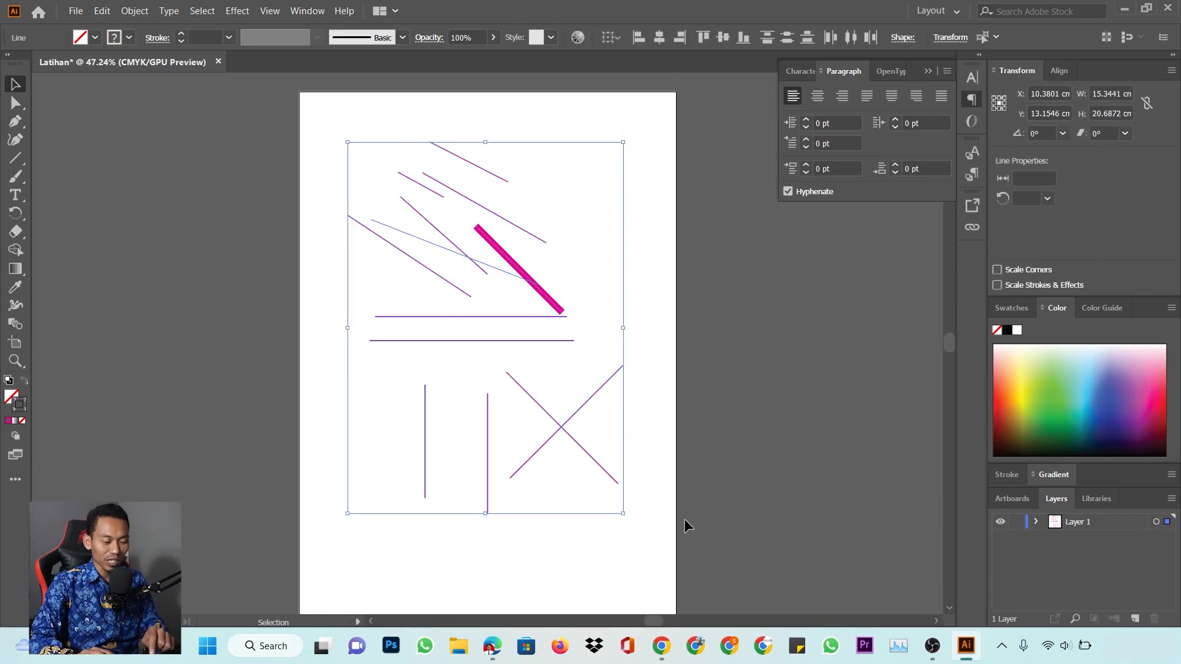
{"action": "key", "text": "Delete"}
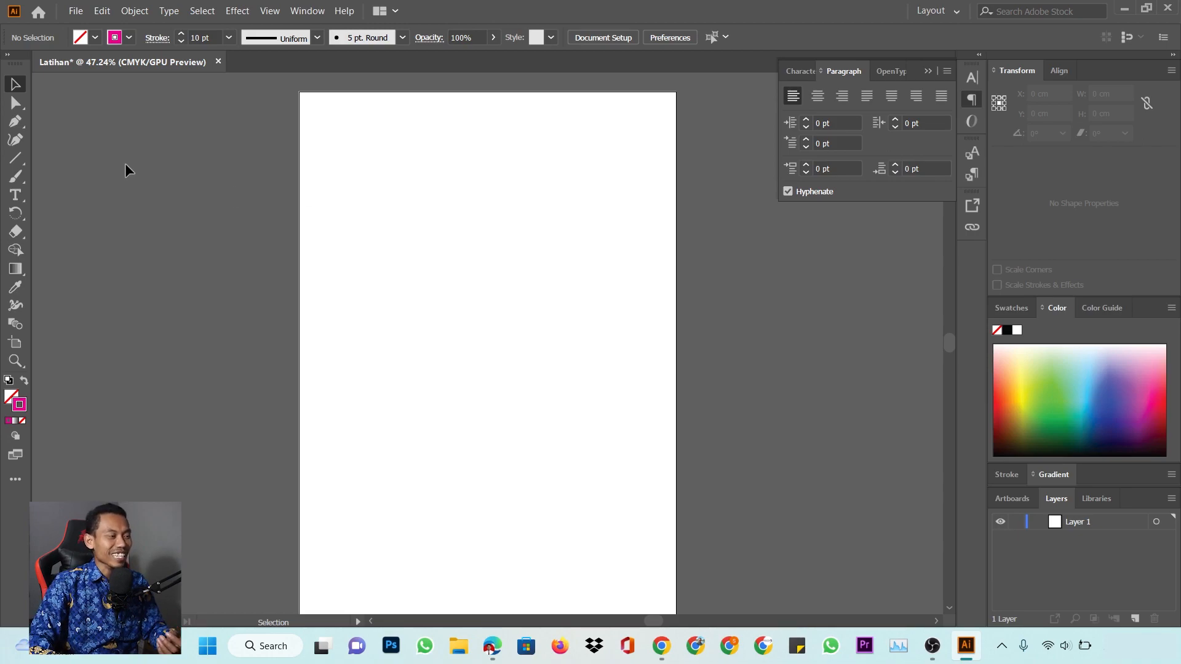
{"action": "left_click", "coordinate": [17, 160]}
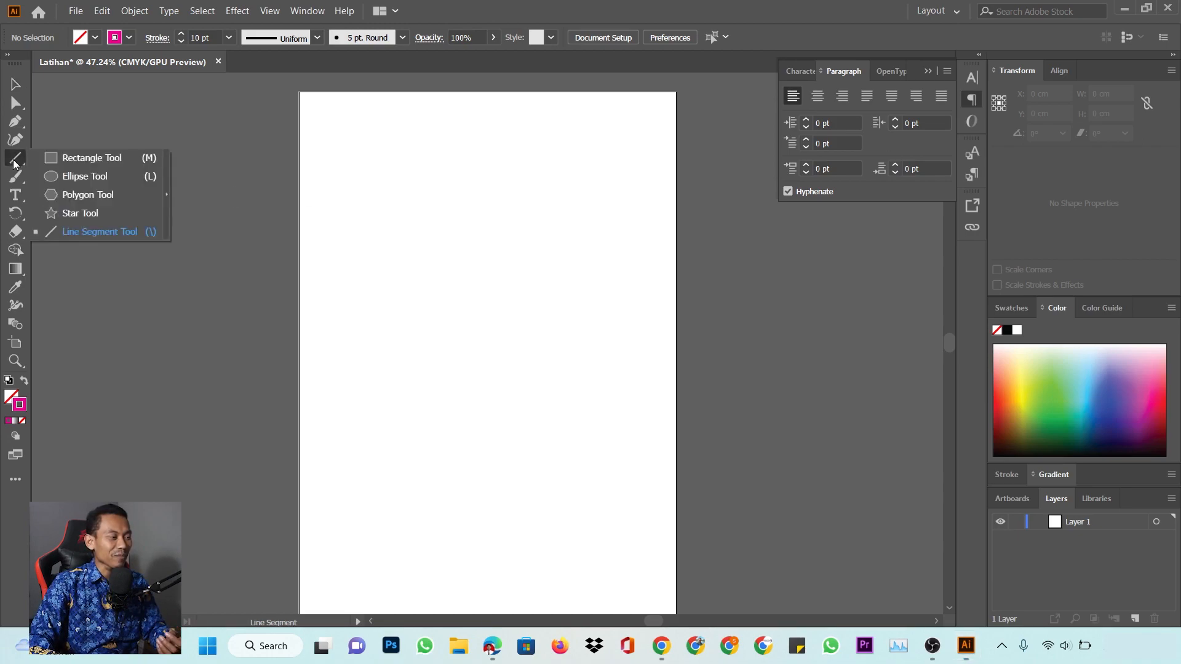
Draw an unfilled rectangle near the artboard top with a 1 pt magenta stroke, then zoom in
{"action": "left_click", "coordinate": [97, 158]}
{"action": "left_click_drag", "start_coordinate": [358, 173], "coordinate": [532, 254]}
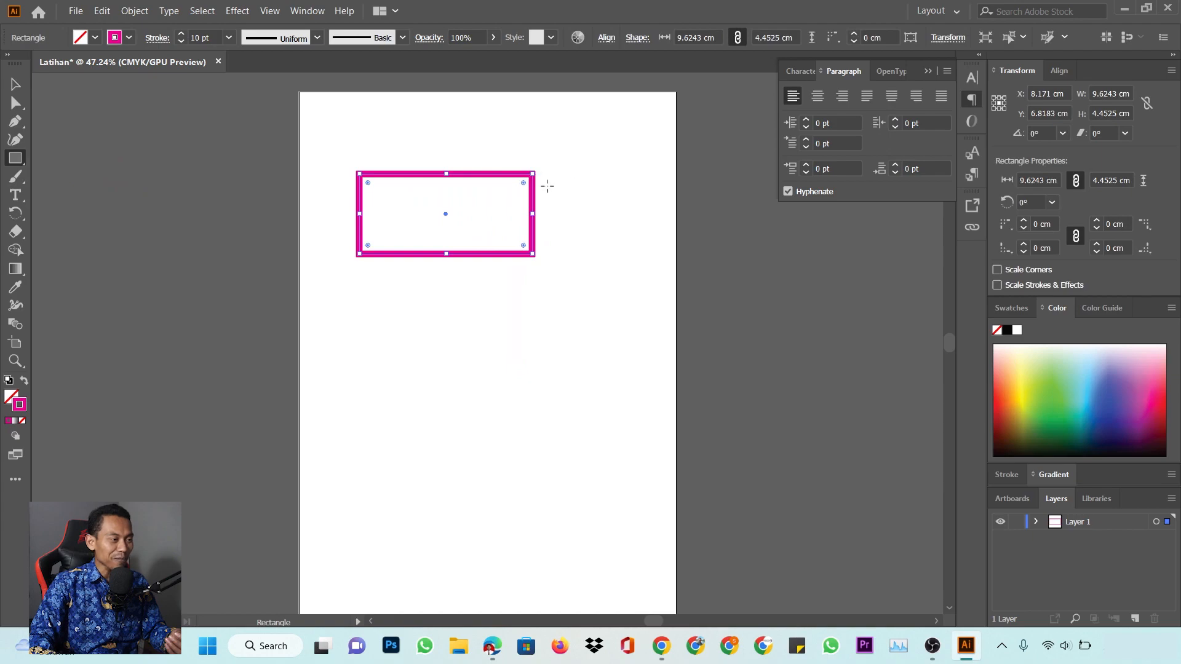
{"action": "left_click", "coordinate": [231, 41]}
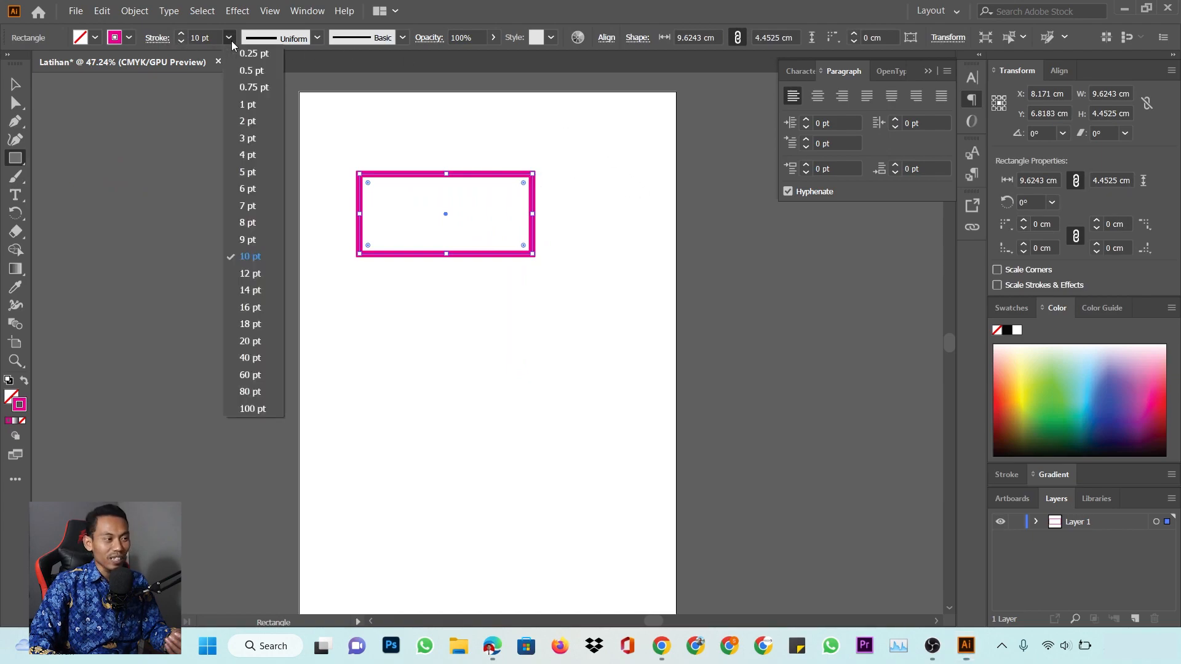
{"action": "left_click", "coordinate": [257, 102]}
{"action": "left_click", "coordinate": [23, 86]}
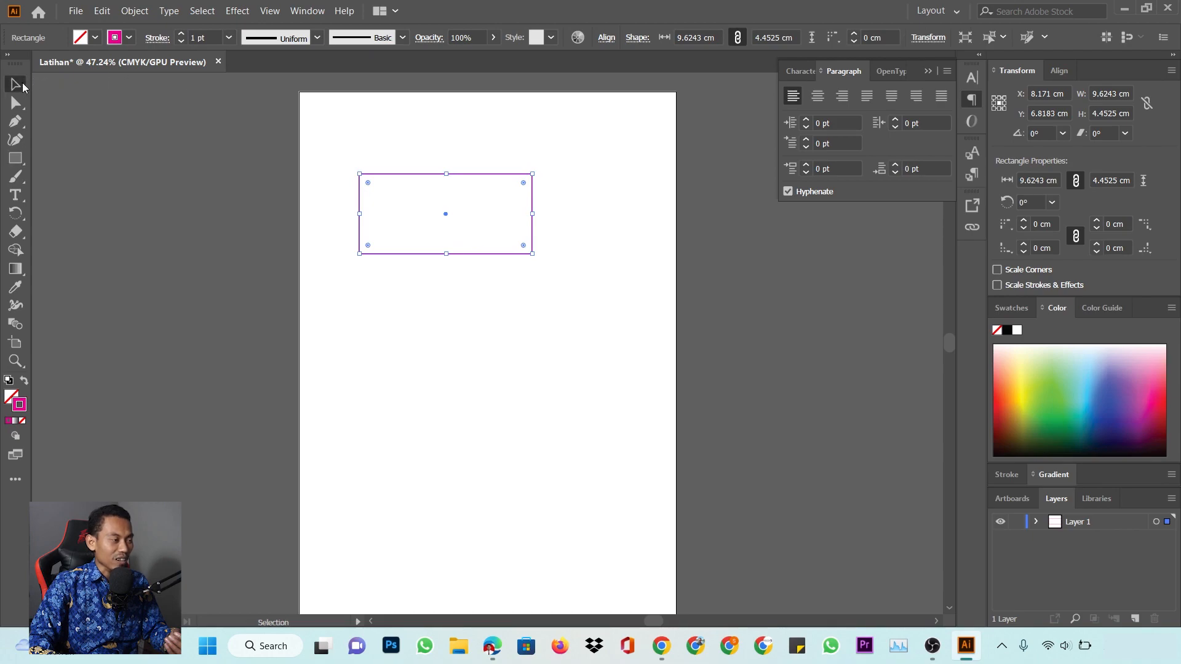
{"action": "left_click", "coordinate": [433, 134]}
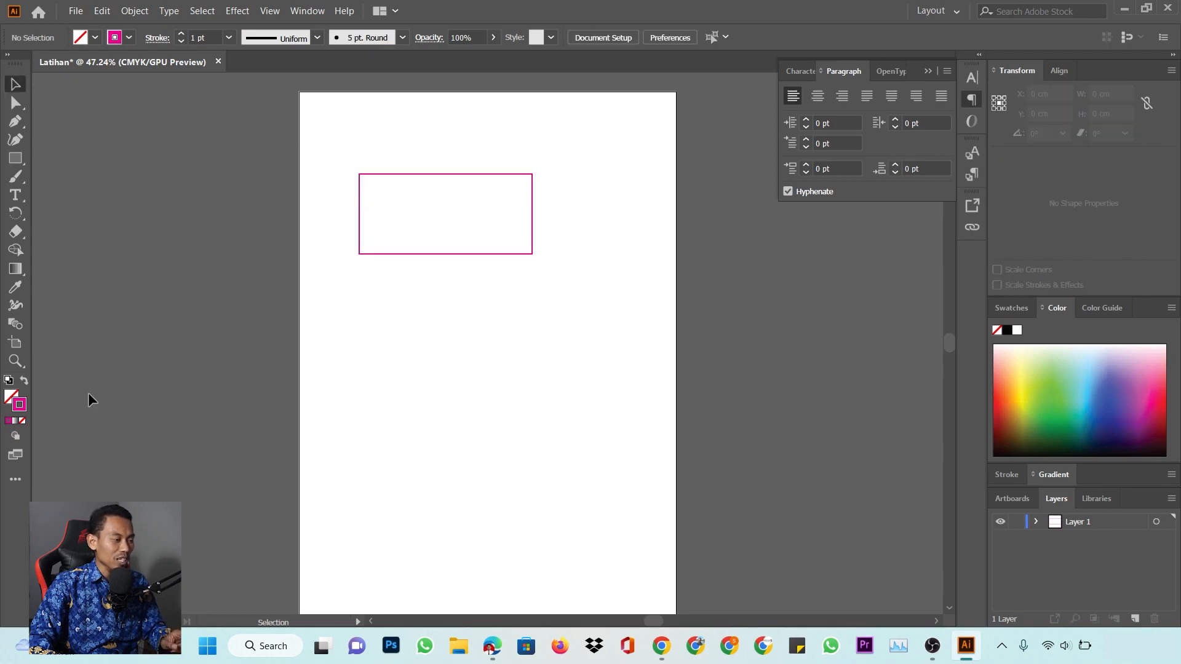
{"action": "left_click", "coordinate": [15, 361]}
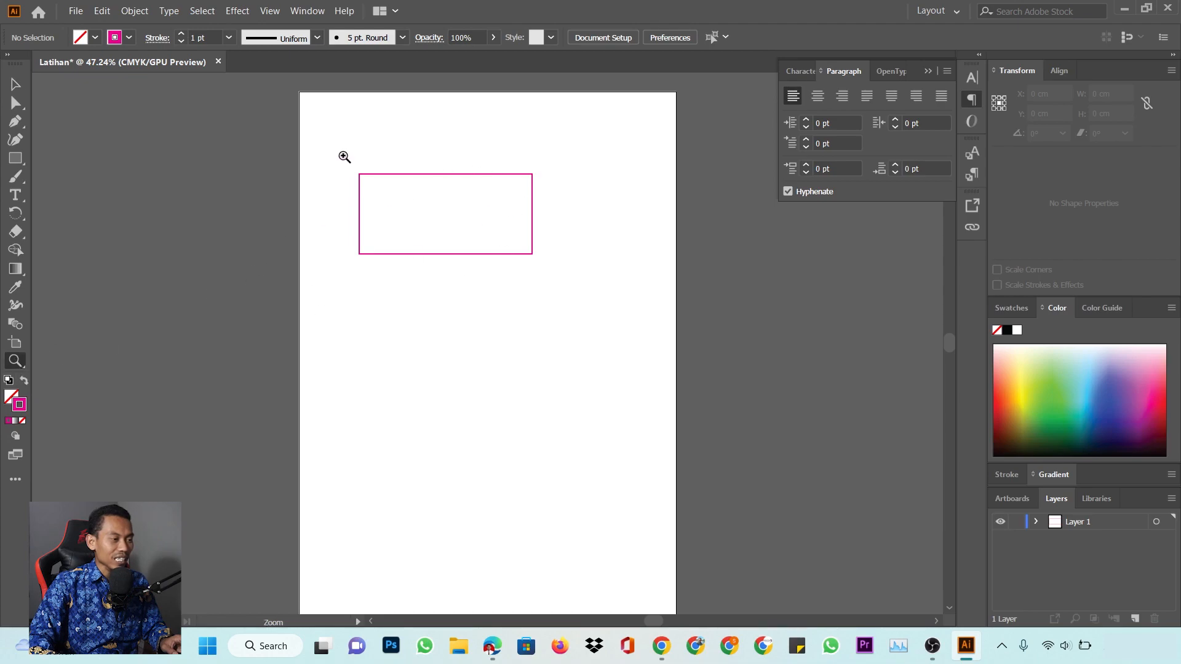
{"action": "left_click_drag", "start_coordinate": [342, 157], "coordinate": [538, 216]}
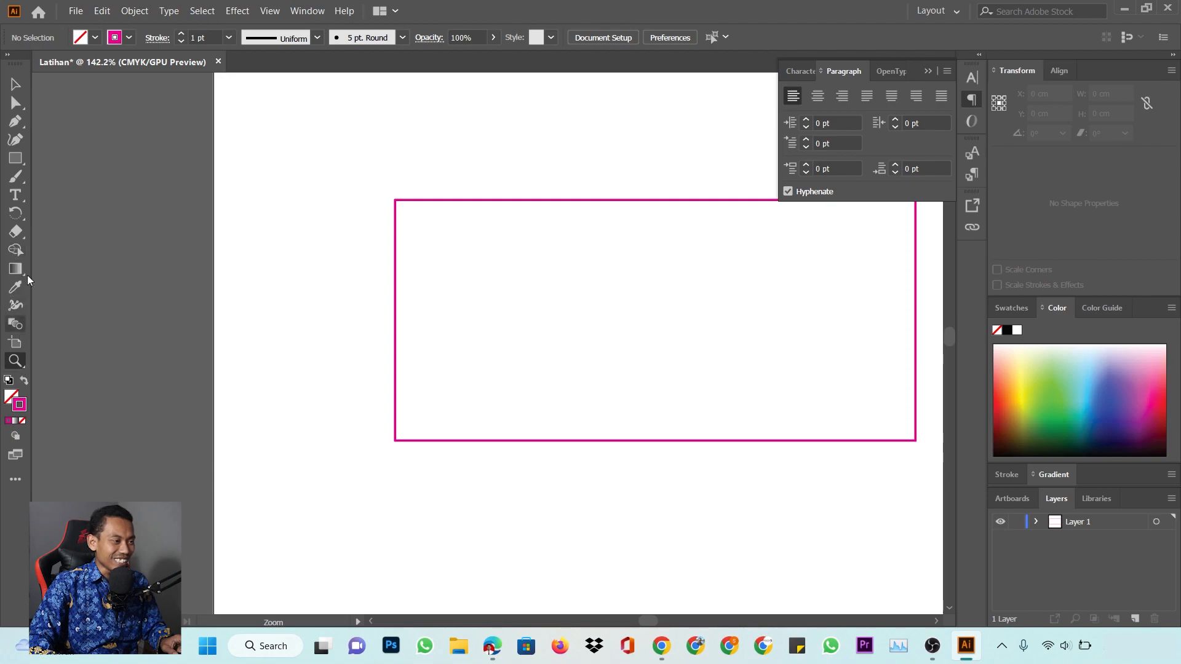
{"action": "left_click", "coordinate": [305, 11]}
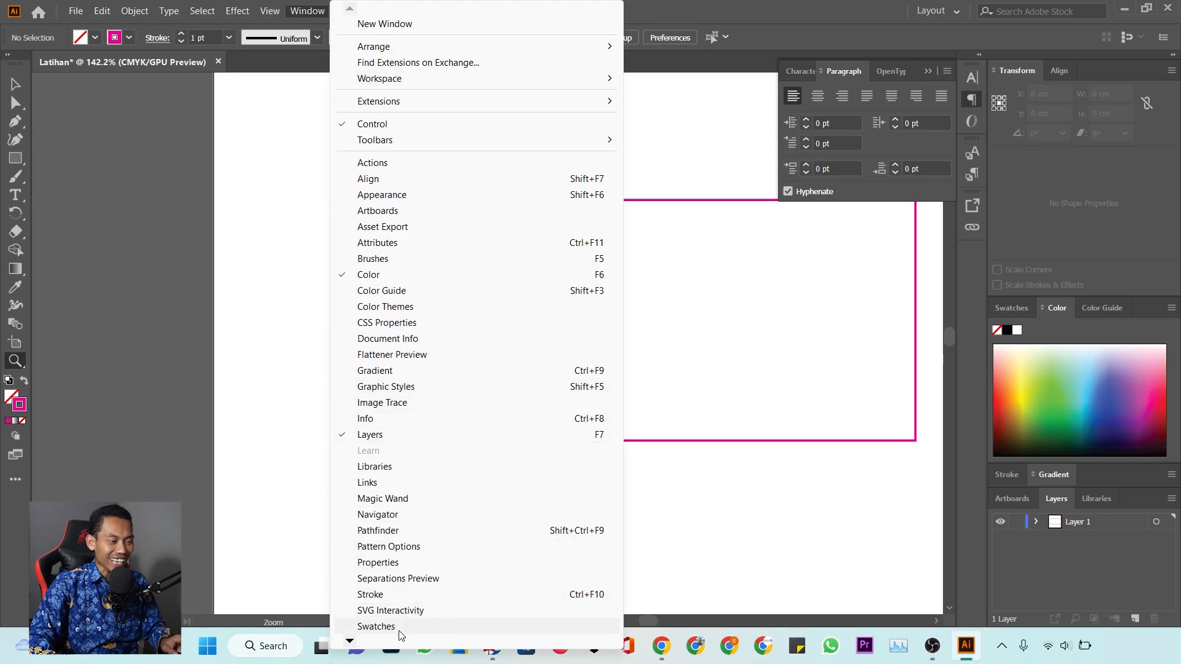
{"action": "mouse_move", "coordinate": [389, 641]}
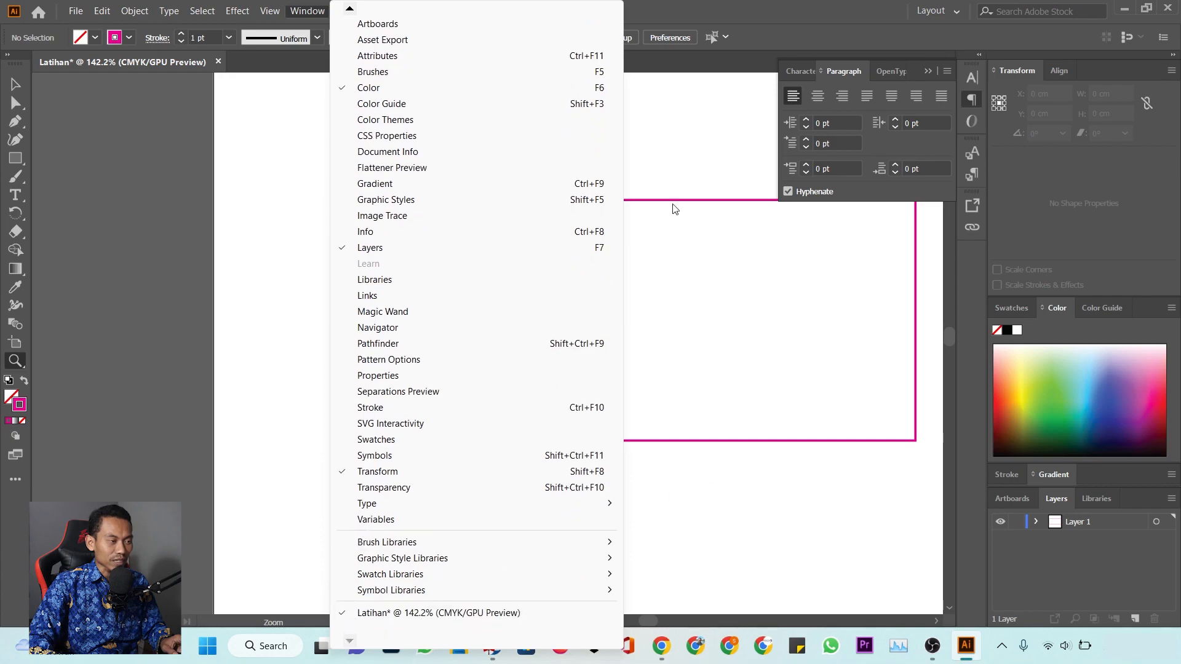
{"action": "left_click", "coordinate": [785, 9]}
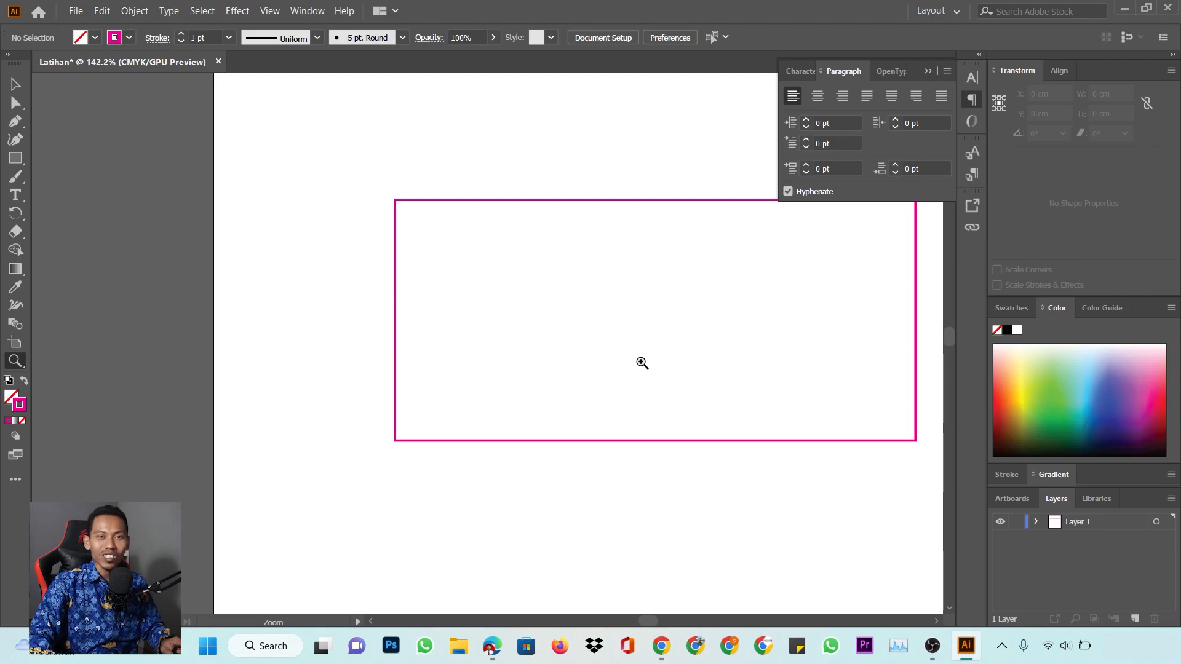
{"action": "key", "text": "space"}
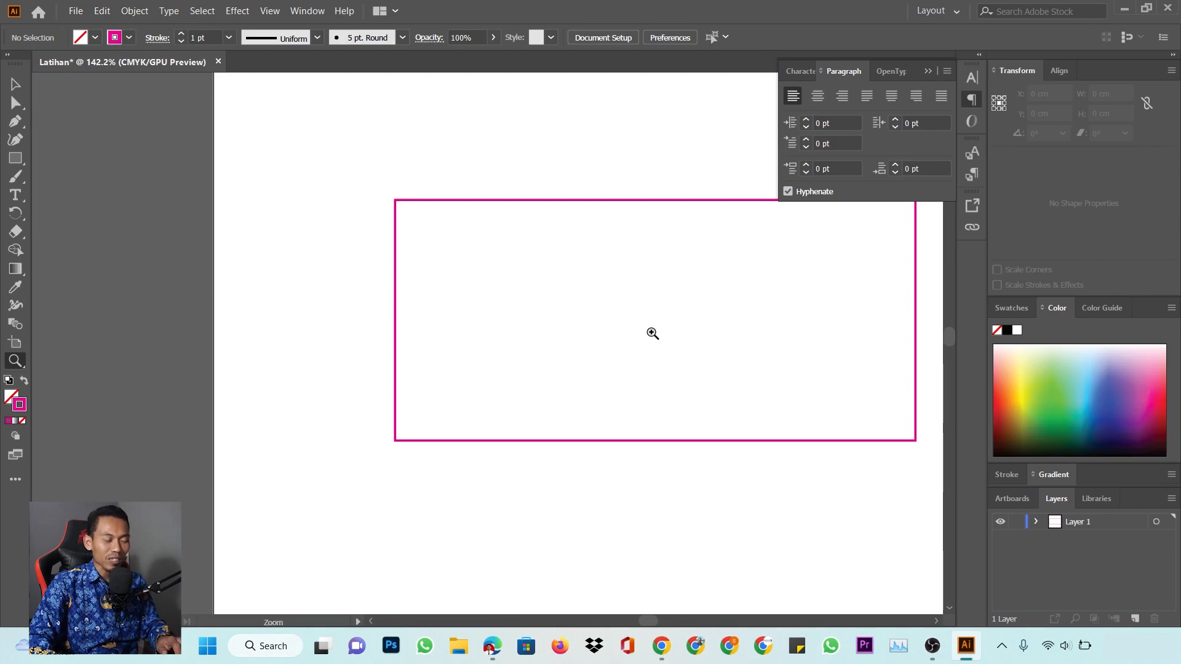
{"action": "key", "text": "h"}
{"action": "left_click_drag", "start_coordinate": [697, 329], "coordinate": [559, 315]}
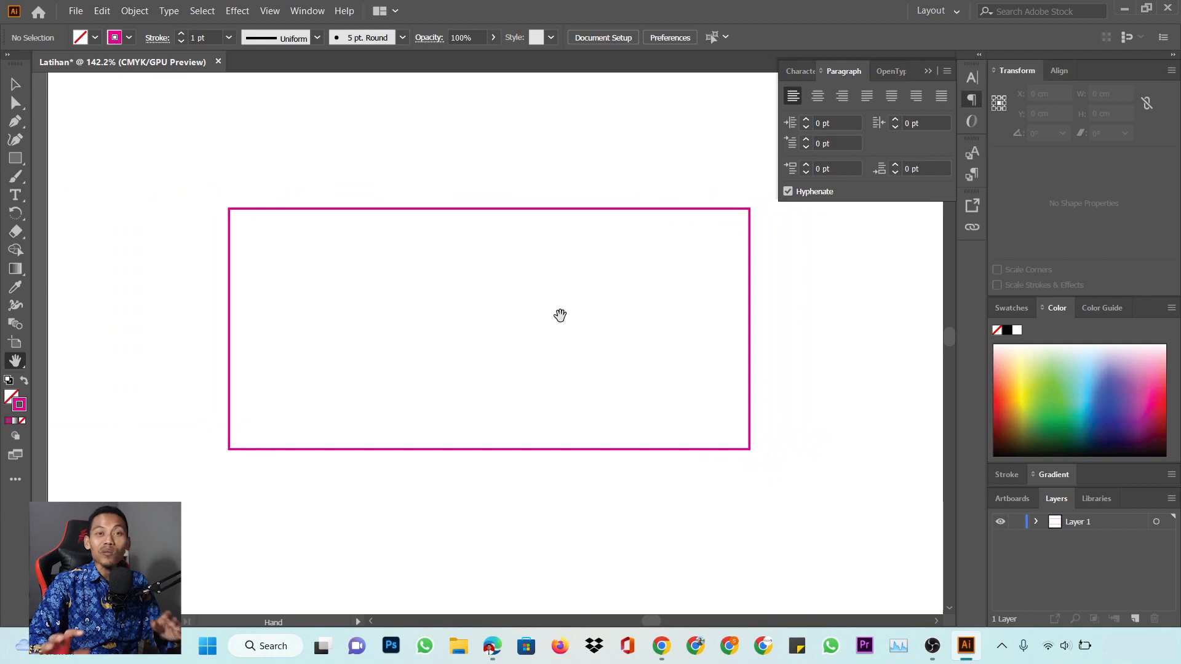
Give the magenta-outlined rectangle a solid green fill from the Color panel spectrum
{"action": "left_click", "coordinate": [20, 88]}
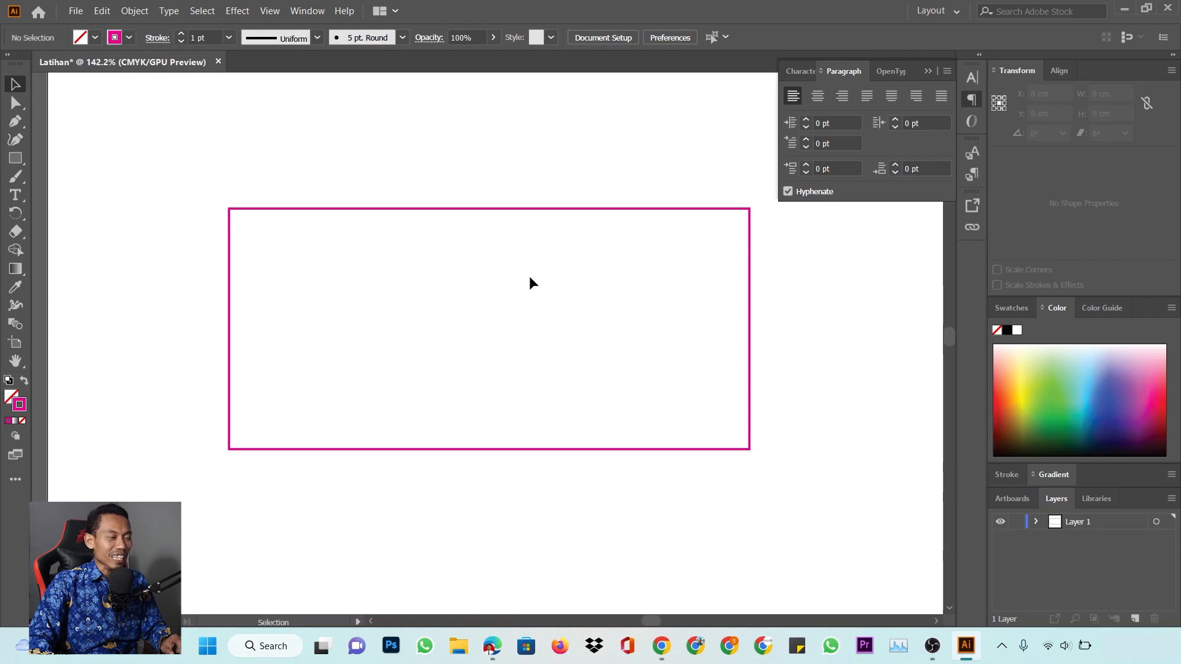
{"action": "left_click", "coordinate": [533, 209]}
{"action": "left_click_drag", "start_coordinate": [533, 211], "coordinate": [537, 203]}
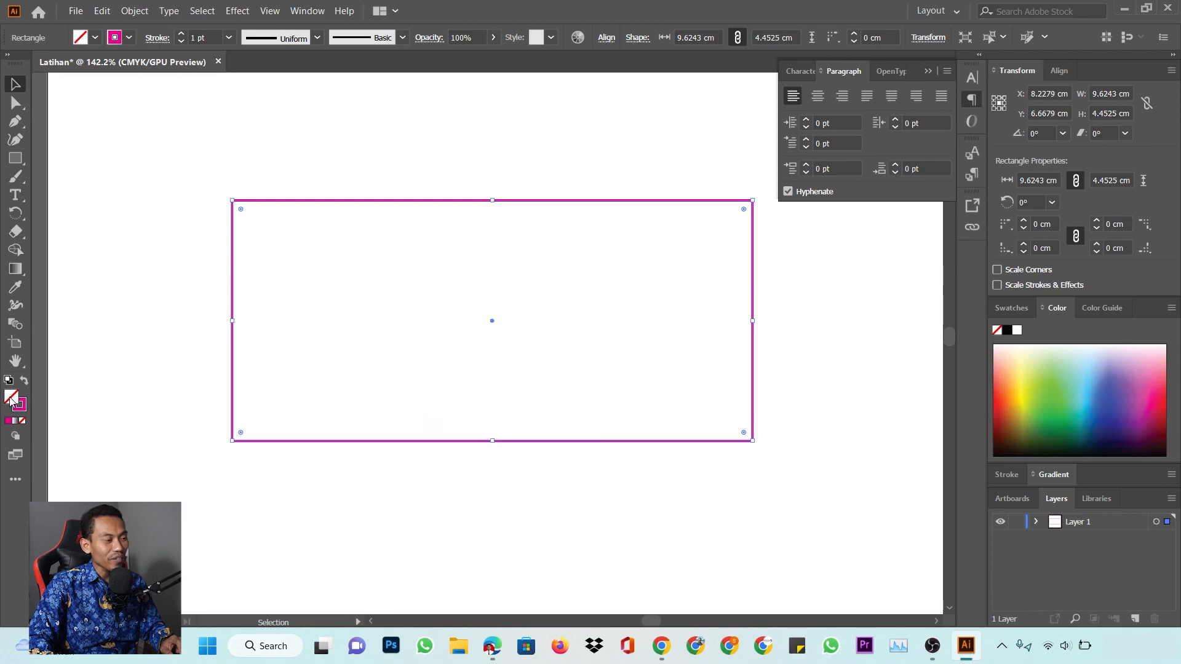
{"action": "left_click", "coordinate": [1059, 380]}
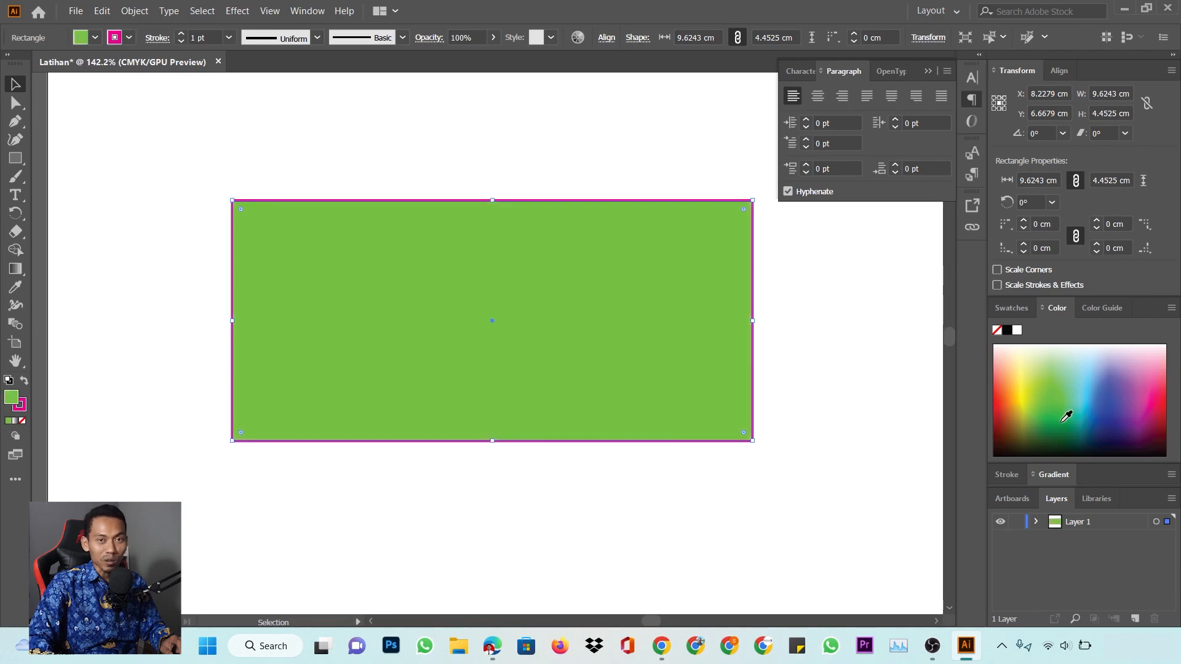
{"action": "left_click_drag", "start_coordinate": [450, 271], "coordinate": [479, 301]}
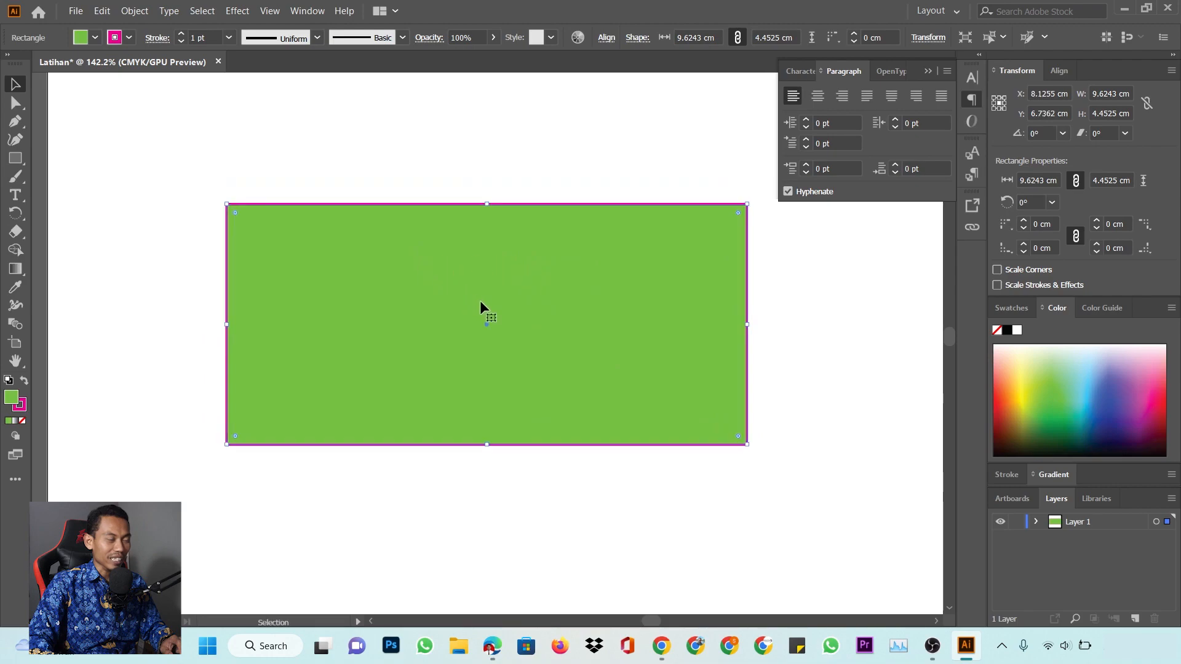
{"action": "left_click", "coordinate": [504, 164]}
{"action": "left_click", "coordinate": [15, 158]}
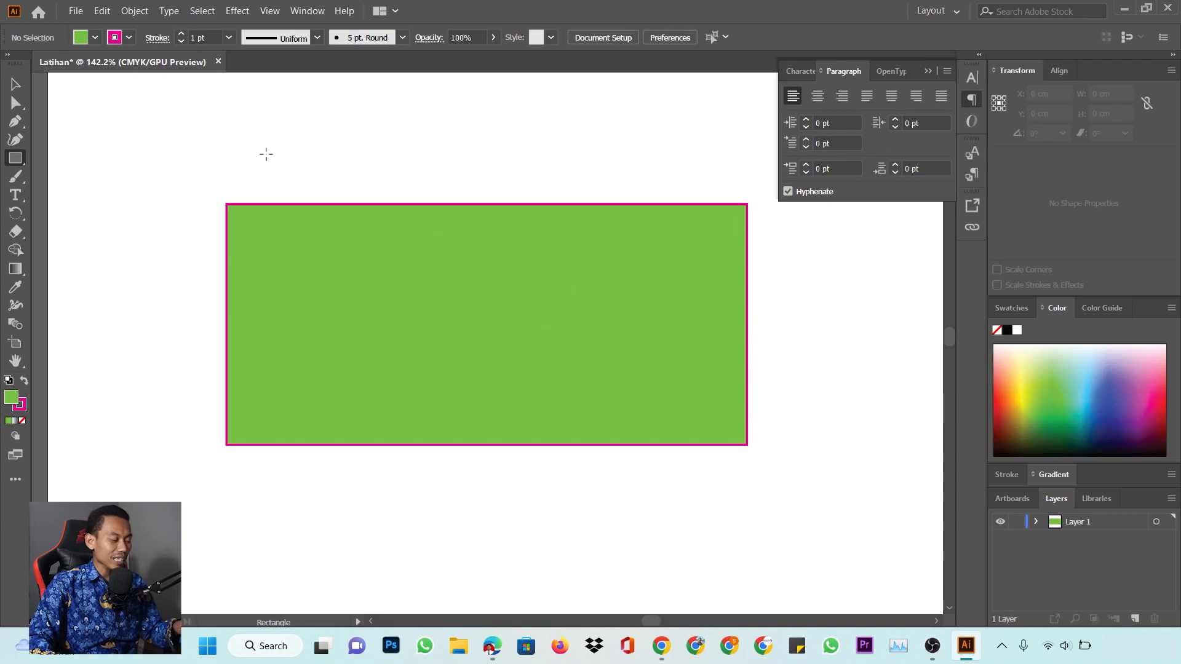
Draw a 4.4484 cm square over the rectangle's top-left corner, deleting an extra rectangle
{"action": "left_click_drag", "start_coordinate": [265, 155], "coordinate": [430, 306]}
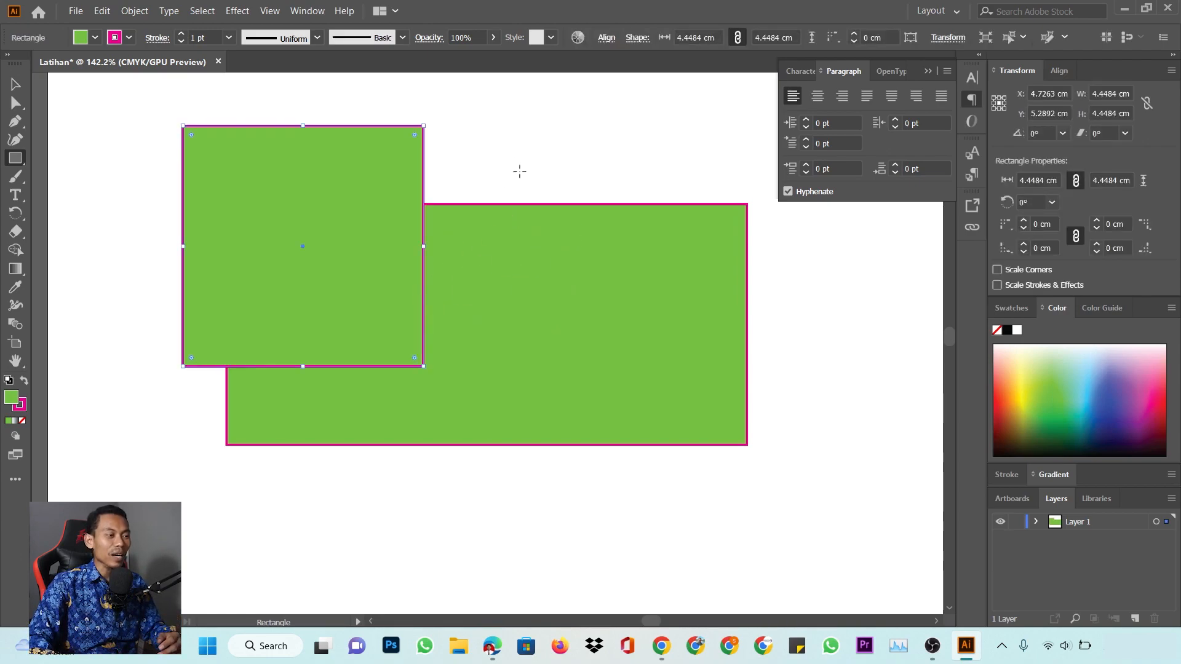
{"action": "left_click_drag", "start_coordinate": [500, 152], "coordinate": [562, 152]}
{"action": "left_click_drag", "start_coordinate": [654, 379], "coordinate": [689, 320]}
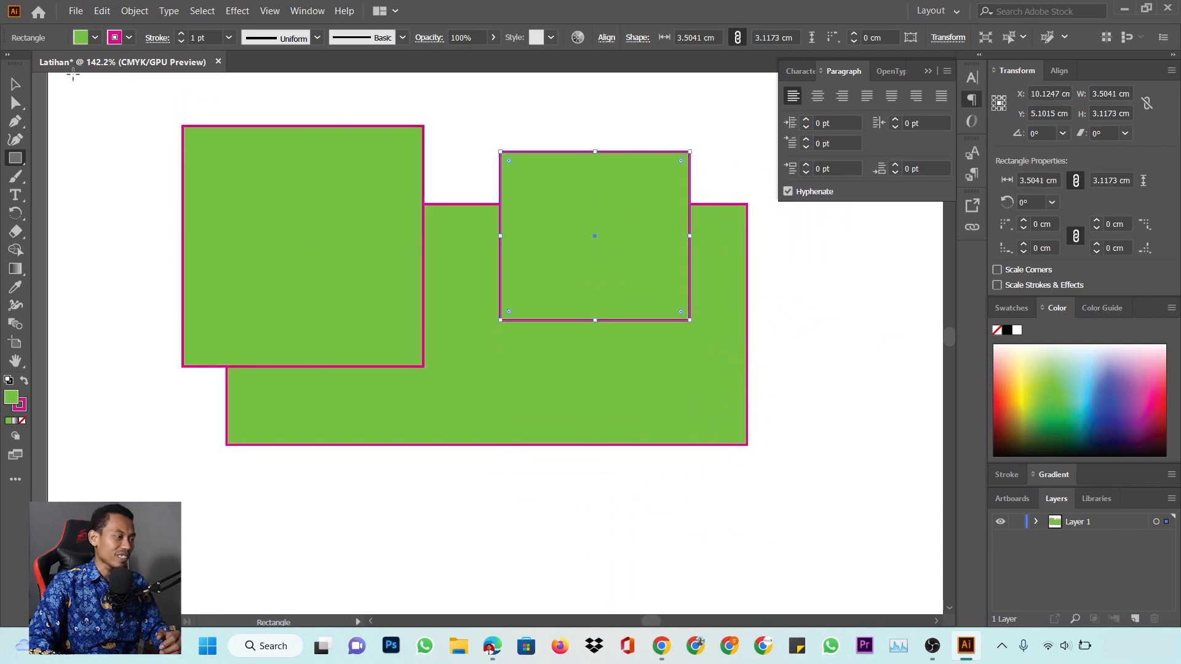
{"action": "key", "text": "v"}
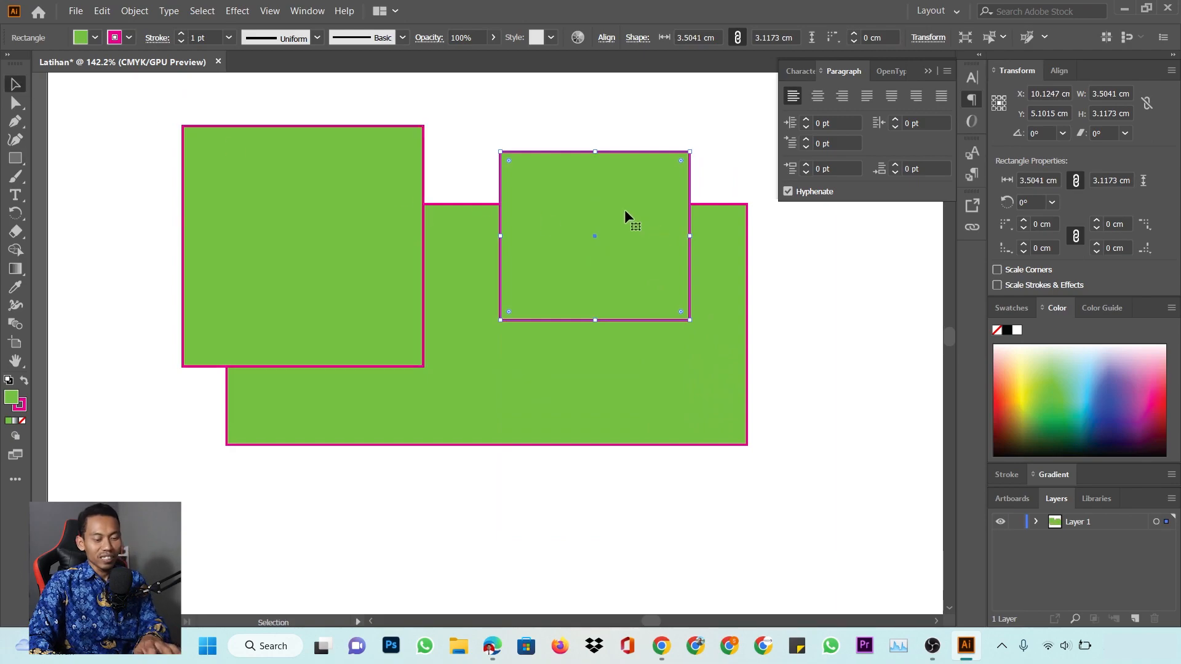
{"action": "key", "text": "Delete"}
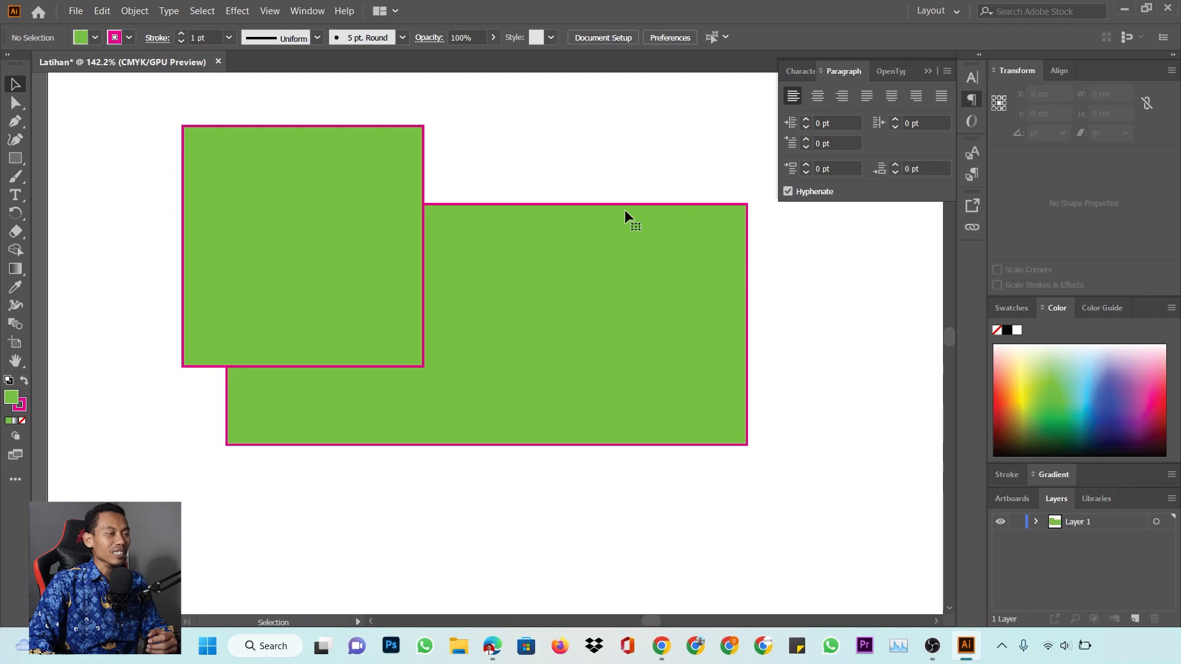
{"action": "left_click", "coordinate": [337, 264]}
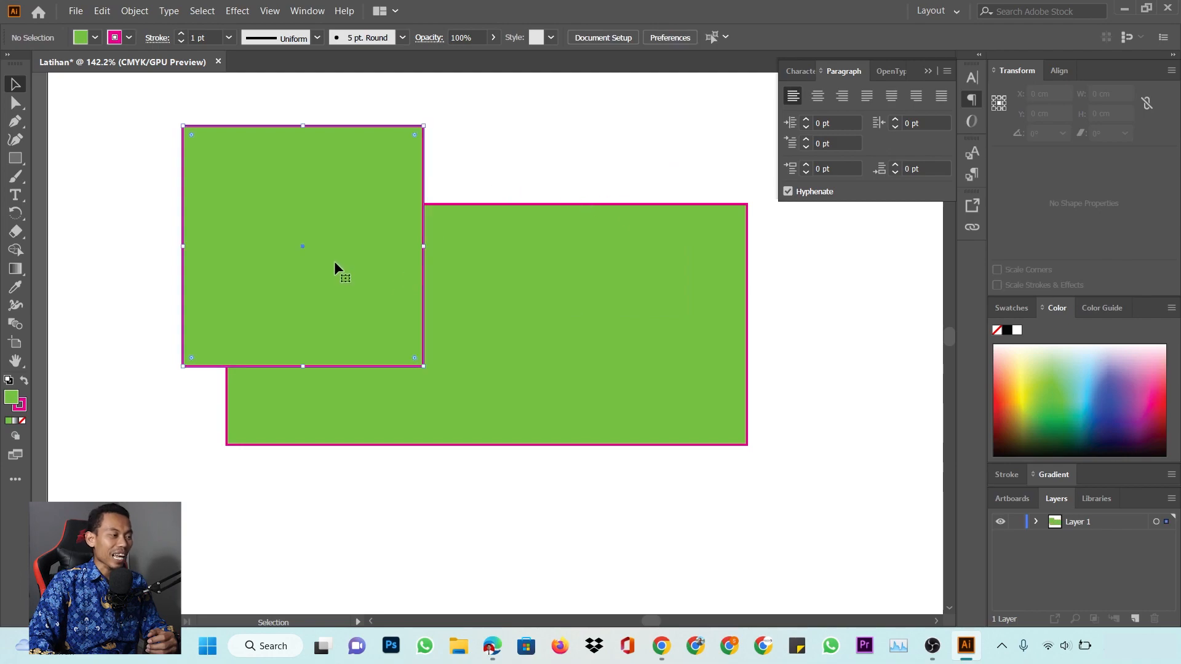
{"action": "left_click", "coordinate": [18, 161]}
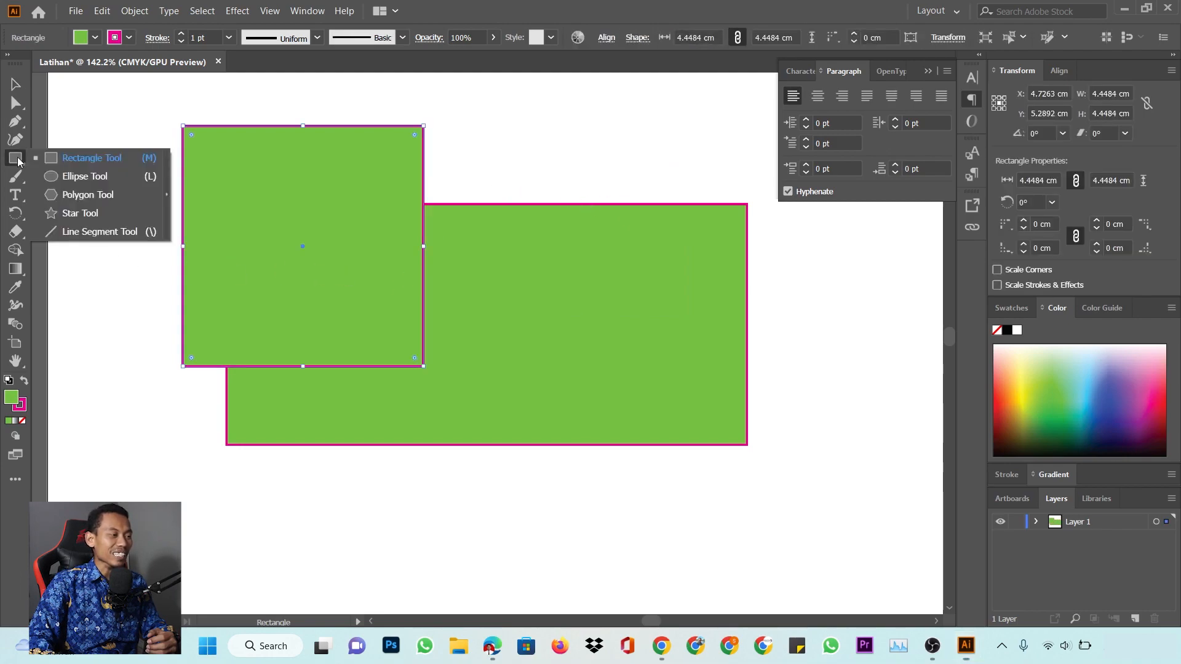
Draw five green ellipses and circles: one over the rectangle and four below it
{"action": "left_click", "coordinate": [91, 178]}
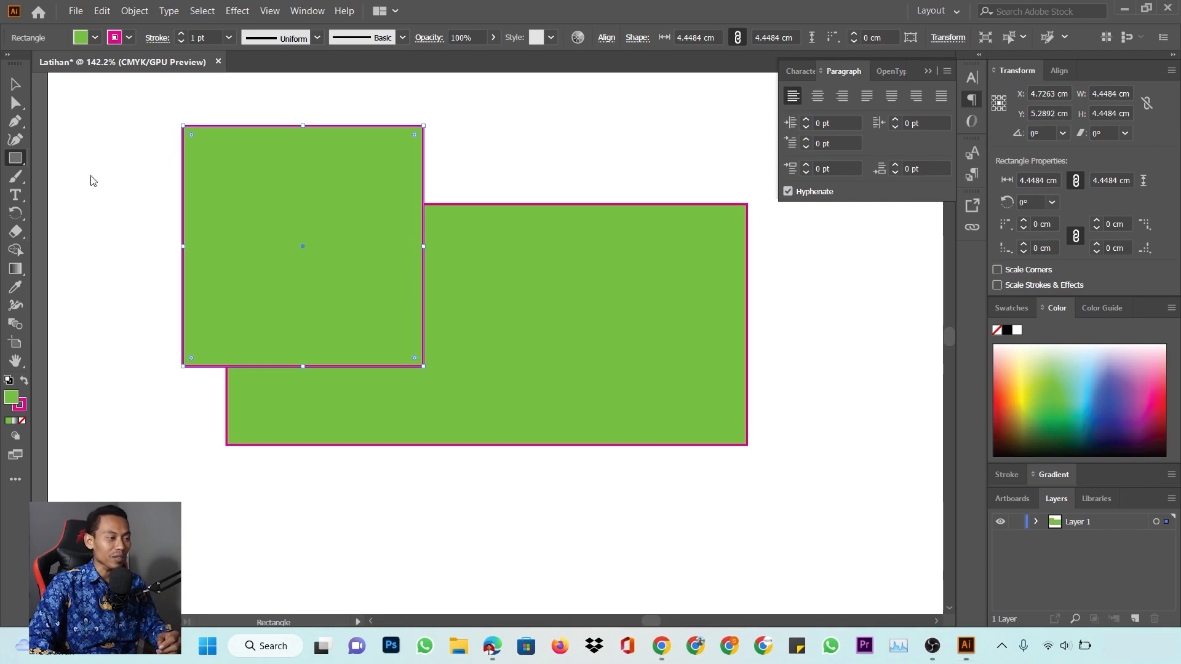
{"action": "left_click_drag", "start_coordinate": [486, 157], "coordinate": [712, 356]}
{"action": "scroll", "coordinate": [677, 356], "scroll_direction": "down", "scroll_amount": 5}
{"action": "left_click_drag", "start_coordinate": [446, 350], "coordinate": [582, 502]}
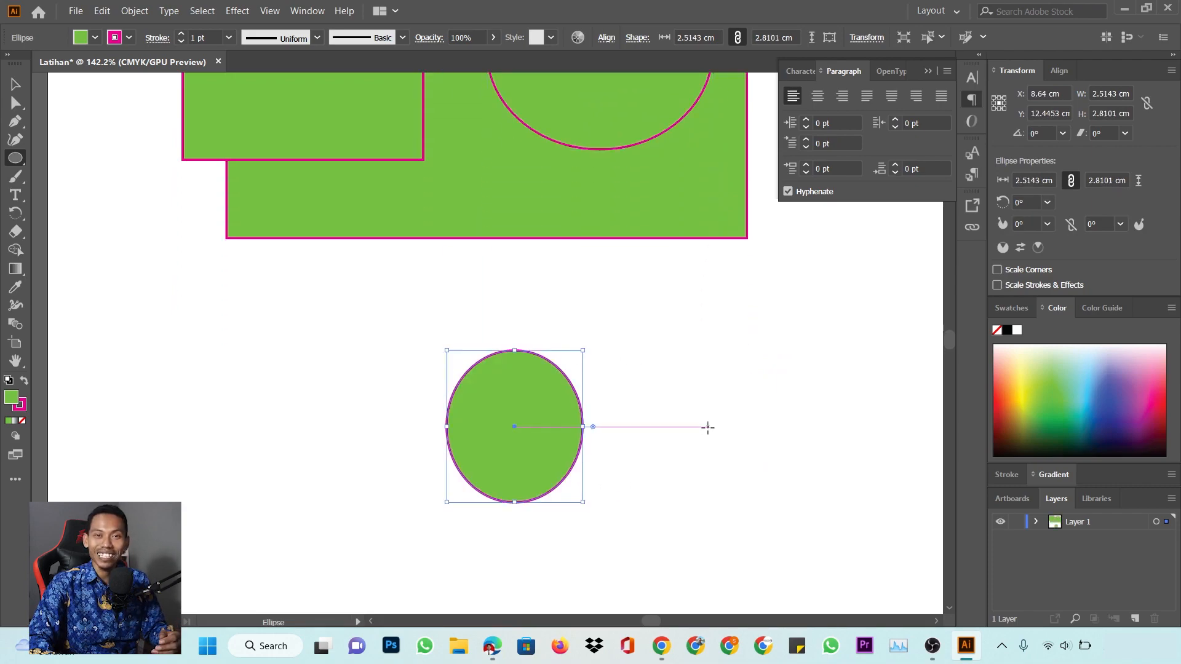
{"action": "left_click_drag", "start_coordinate": [652, 323], "coordinate": [808, 487]}
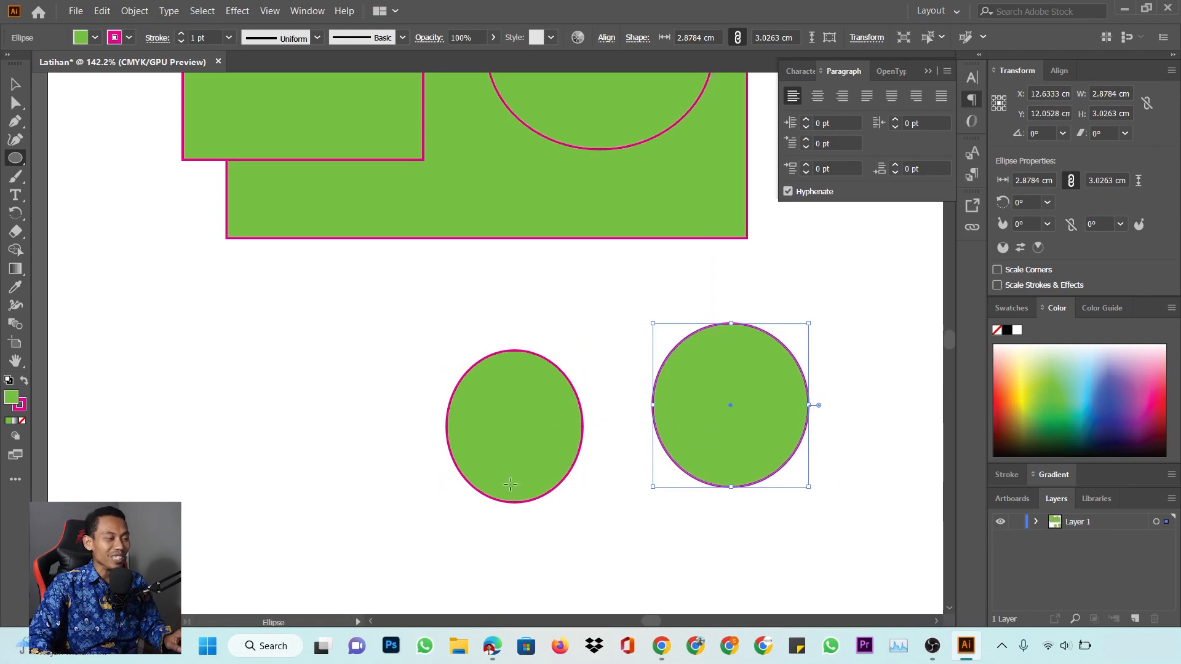
{"action": "left_click_drag", "start_coordinate": [172, 318], "coordinate": [351, 495]}
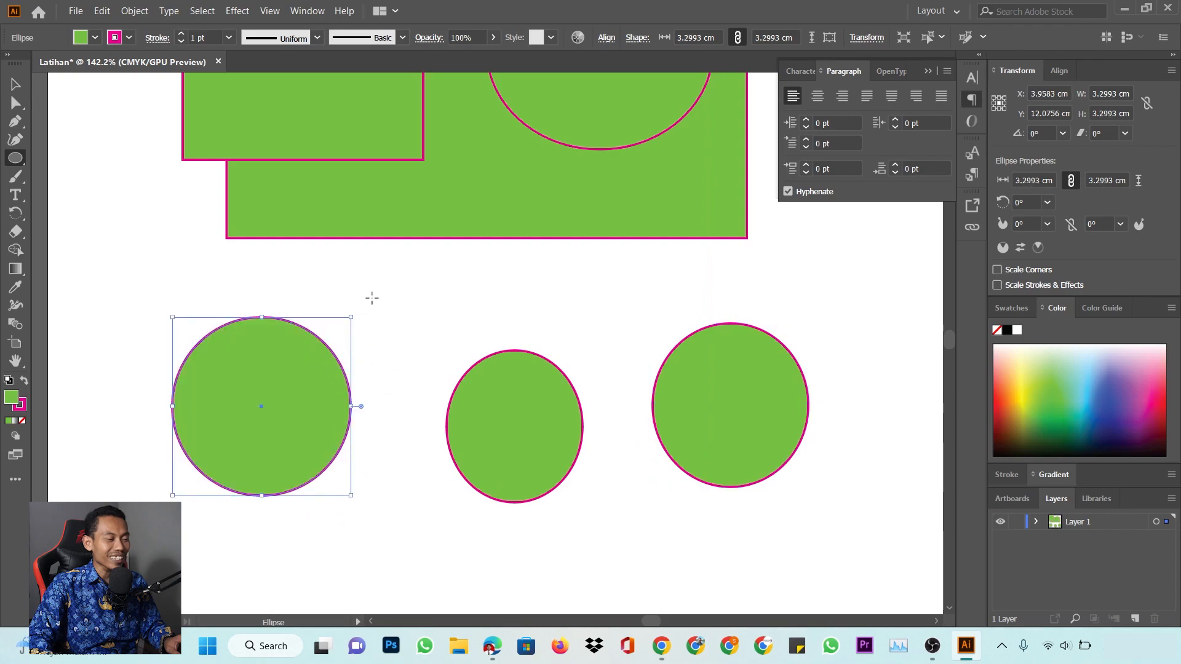
{"action": "left_click_drag", "start_coordinate": [384, 290], "coordinate": [565, 471]}
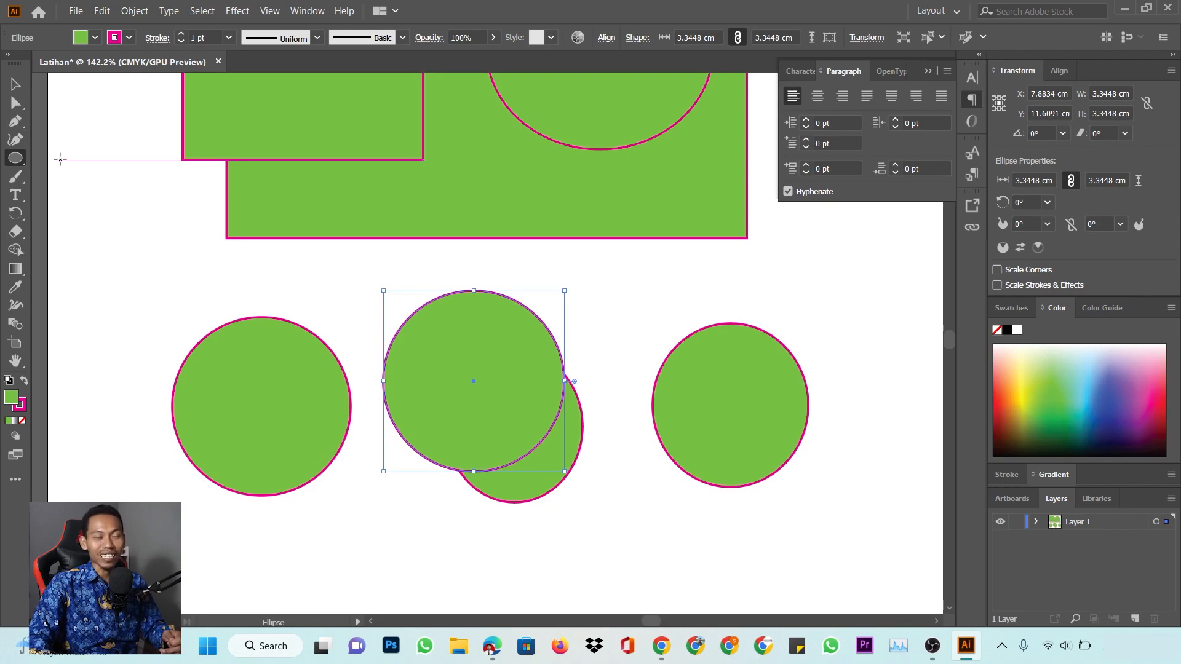
{"action": "left_click", "coordinate": [16, 159]}
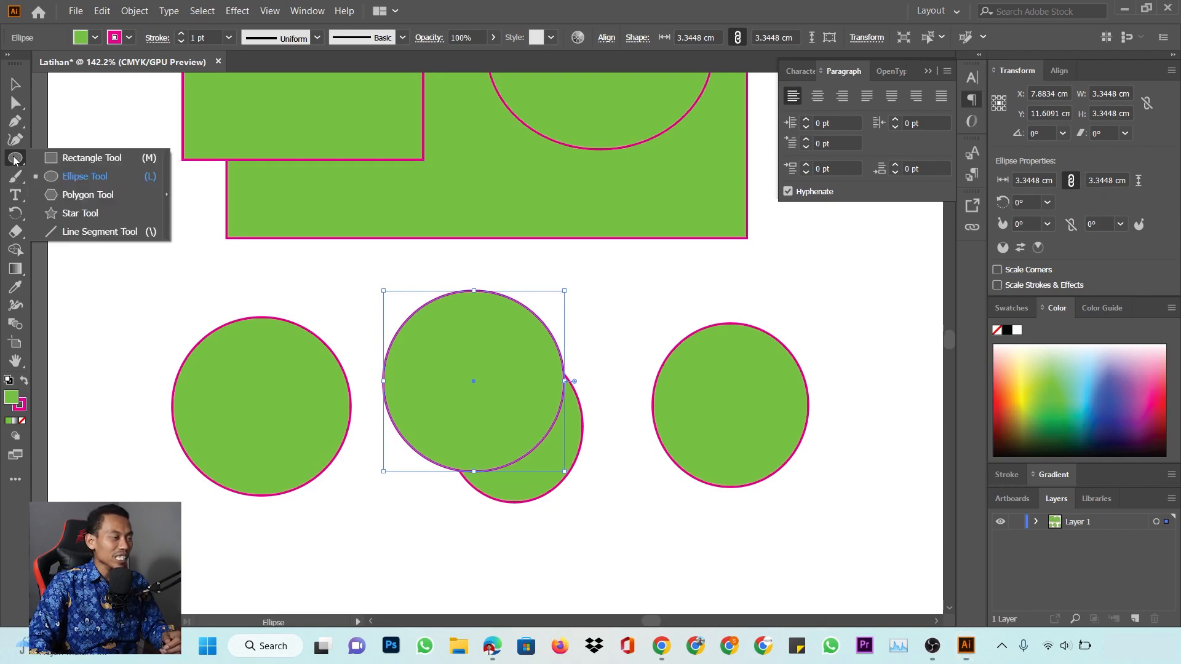
Draw four hexagons of varying sizes, two on the left and two on the right
{"action": "left_click", "coordinate": [92, 195]}
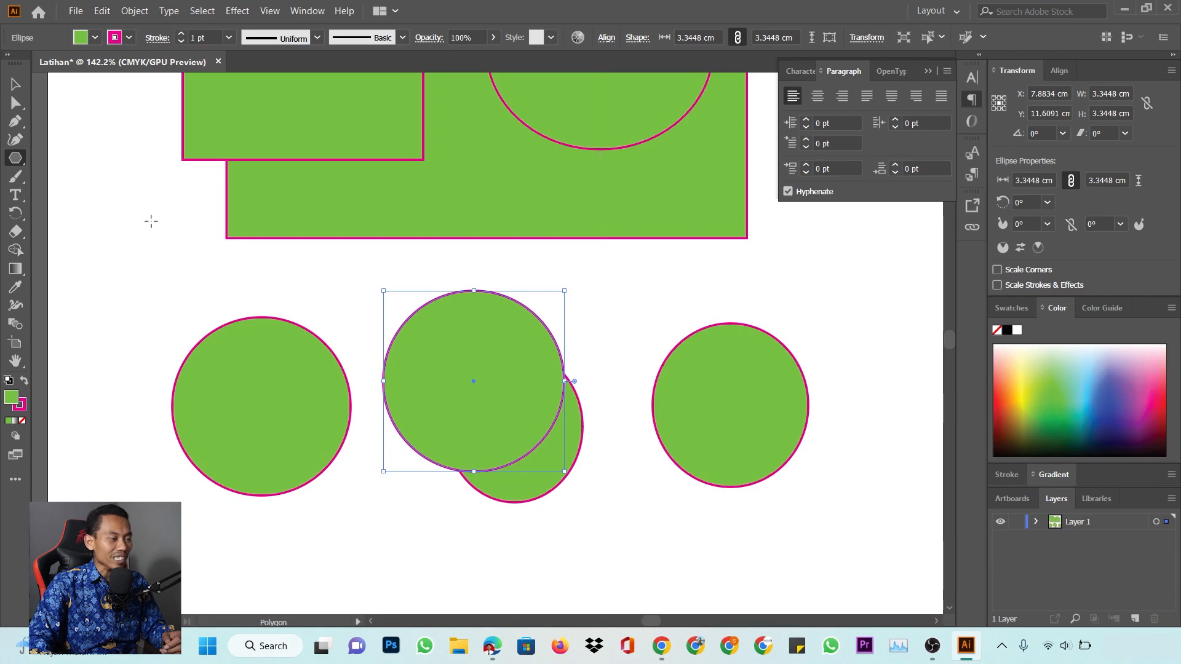
{"action": "left_click_drag", "start_coordinate": [151, 221], "coordinate": [203, 283]}
{"action": "mouse_move", "coordinate": [292, 251]}
{"action": "left_mouse_down"}
{"action": "mouse_move", "coordinate": [351, 297]}
{"action": "mouse_move", "coordinate": [326, 299]}
{"action": "left_mouse_up"}
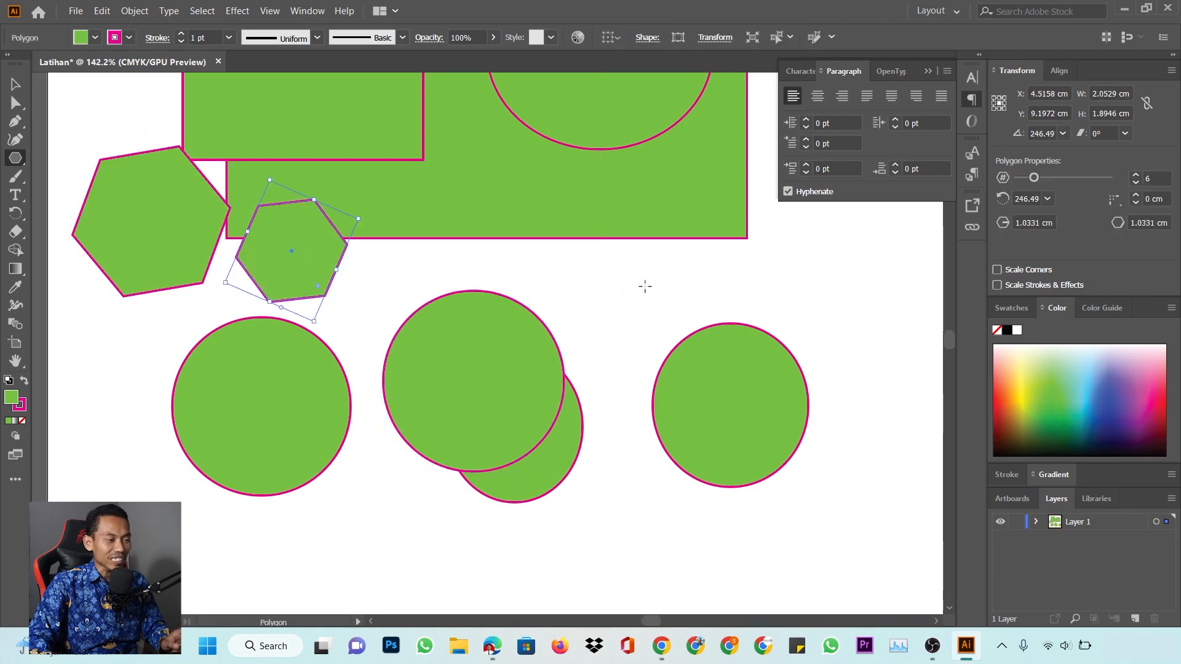
{"action": "left_click_drag", "start_coordinate": [640, 273], "coordinate": [686, 300]}
{"action": "left_click_drag", "start_coordinate": [808, 290], "coordinate": [854, 320]}
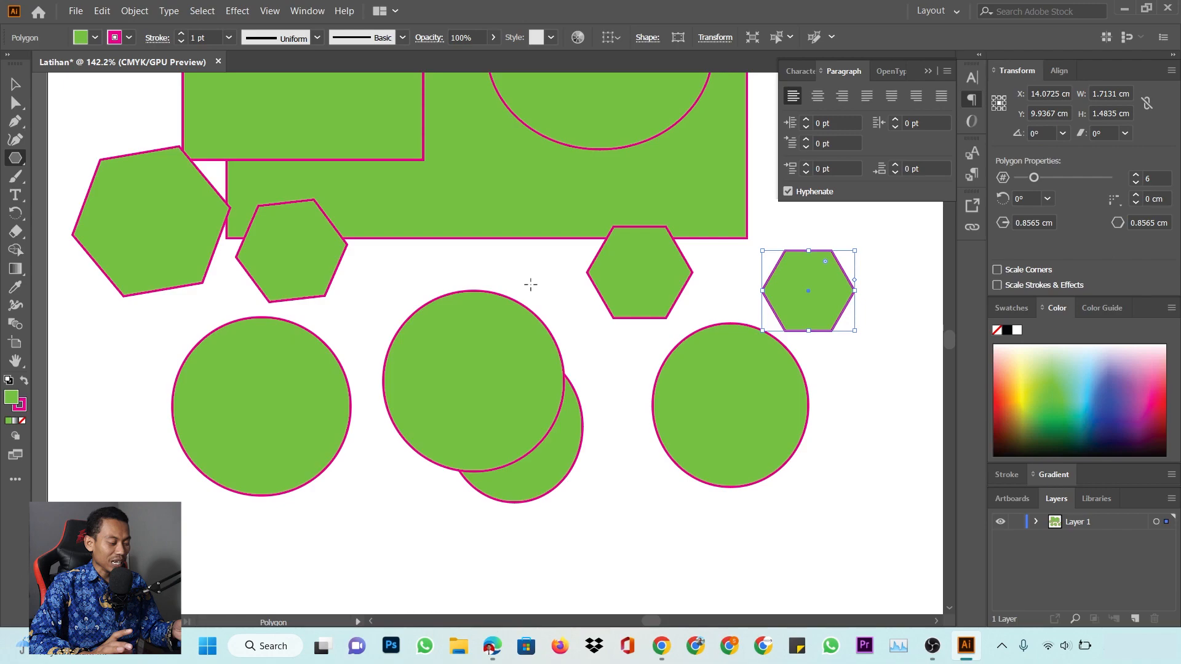
{"action": "key", "text": "ctrl"}
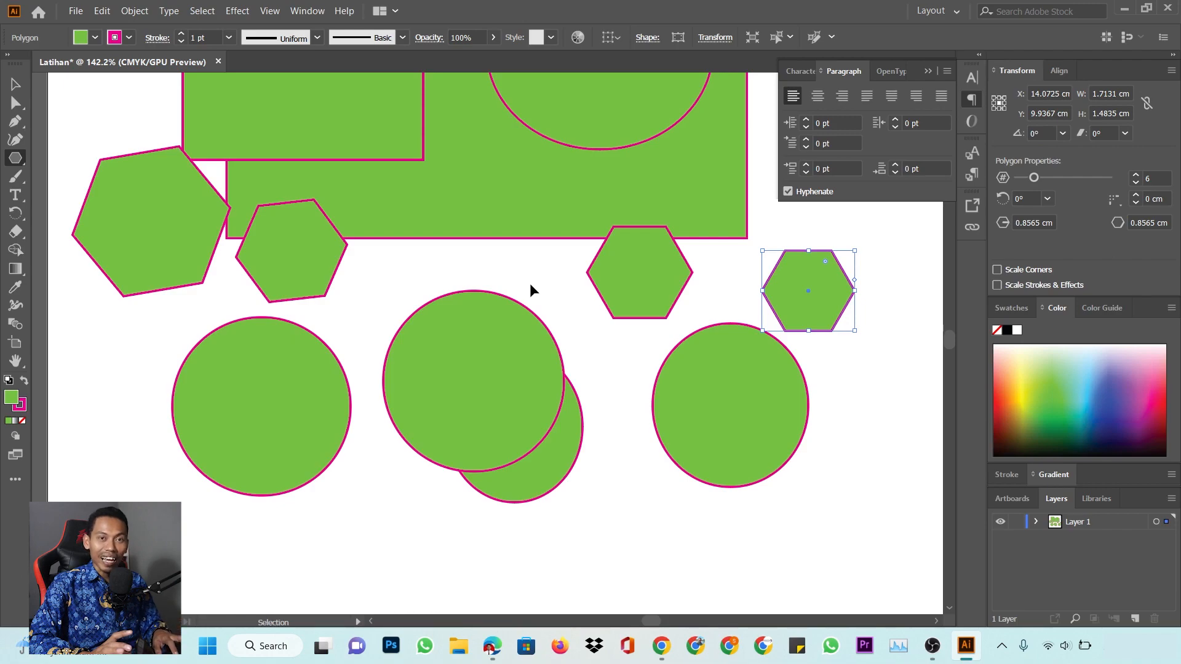
{"action": "key", "text": "ctrl+space"}
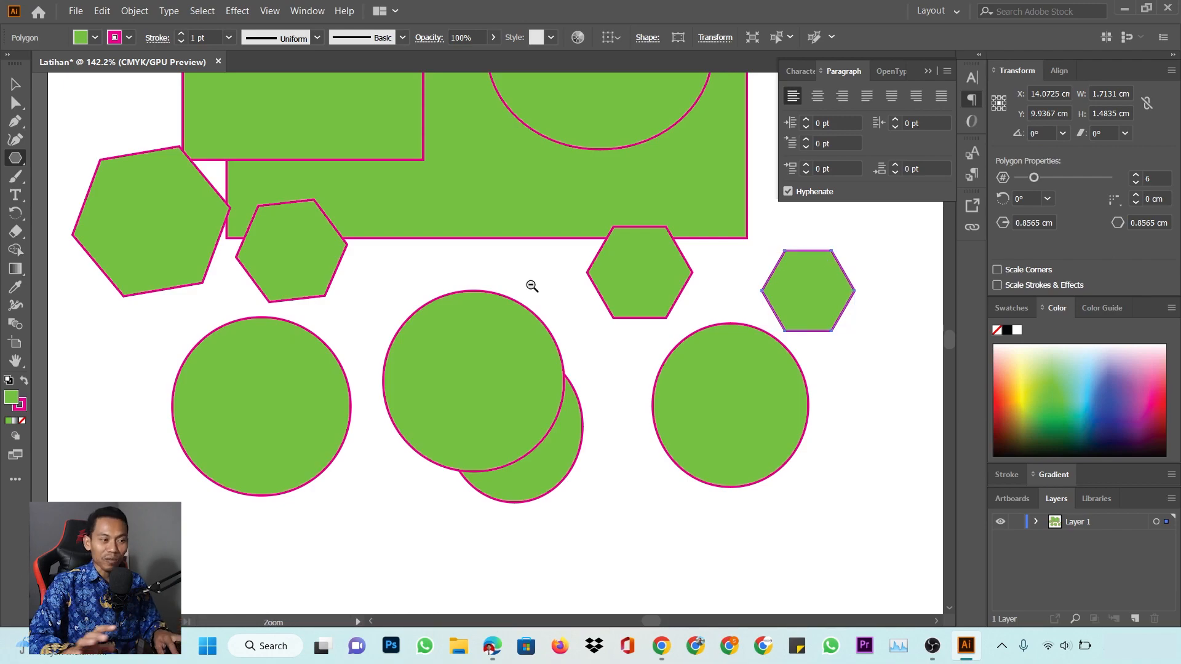
Marquee-select every green rectangle, circle and hexagon and delete them all
{"action": "left_click", "coordinate": [570, 330], "text": "ctrl+alt"}
{"action": "left_click", "coordinate": [571, 330], "text": "ctrl+alt"}
{"action": "left_click", "coordinate": [570, 330], "text": "ctrl+alt"}
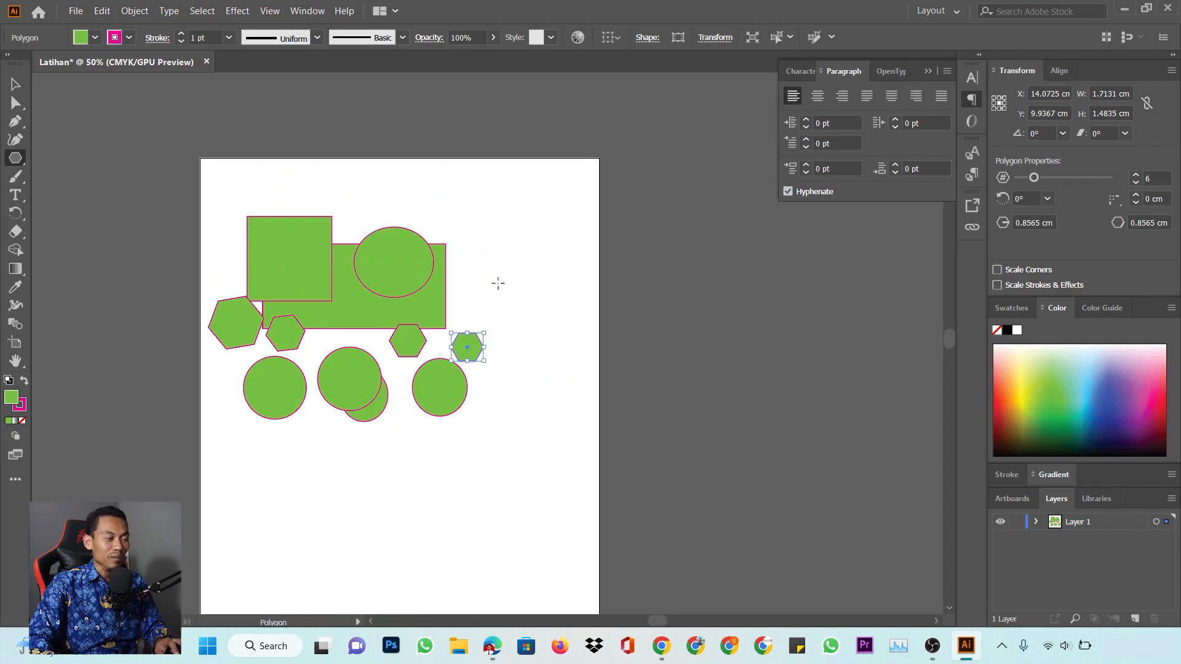
{"action": "left_click_drag", "start_coordinate": [357, 326], "coordinate": [446, 257]}
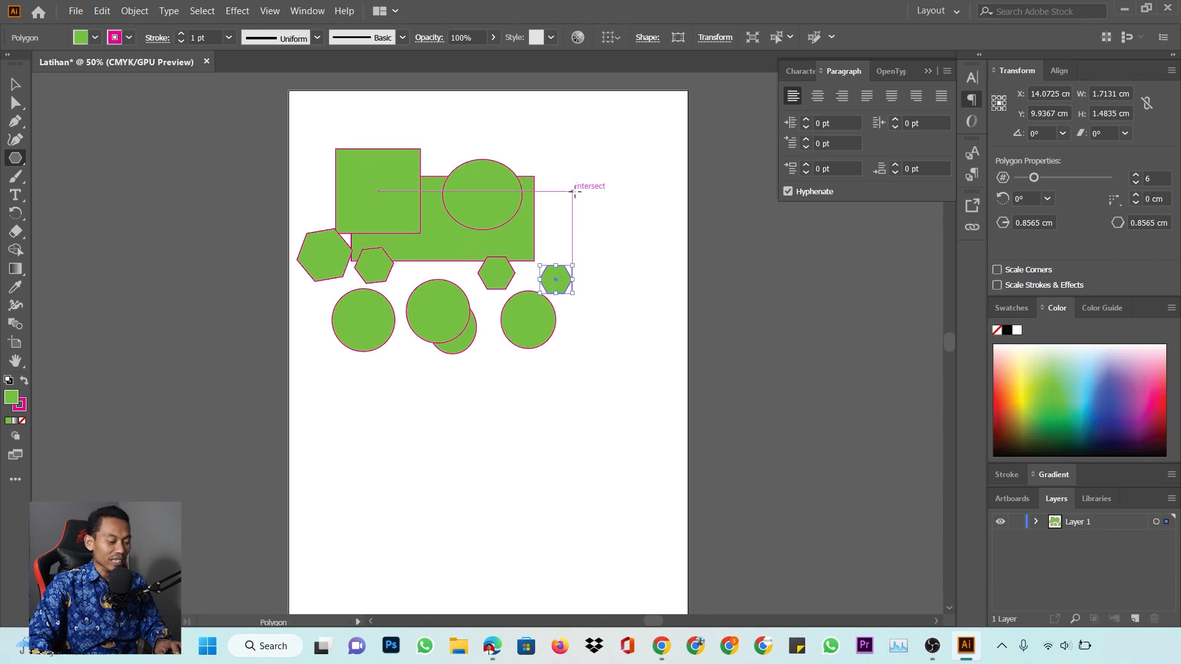
{"action": "left_click", "coordinate": [15, 84]}
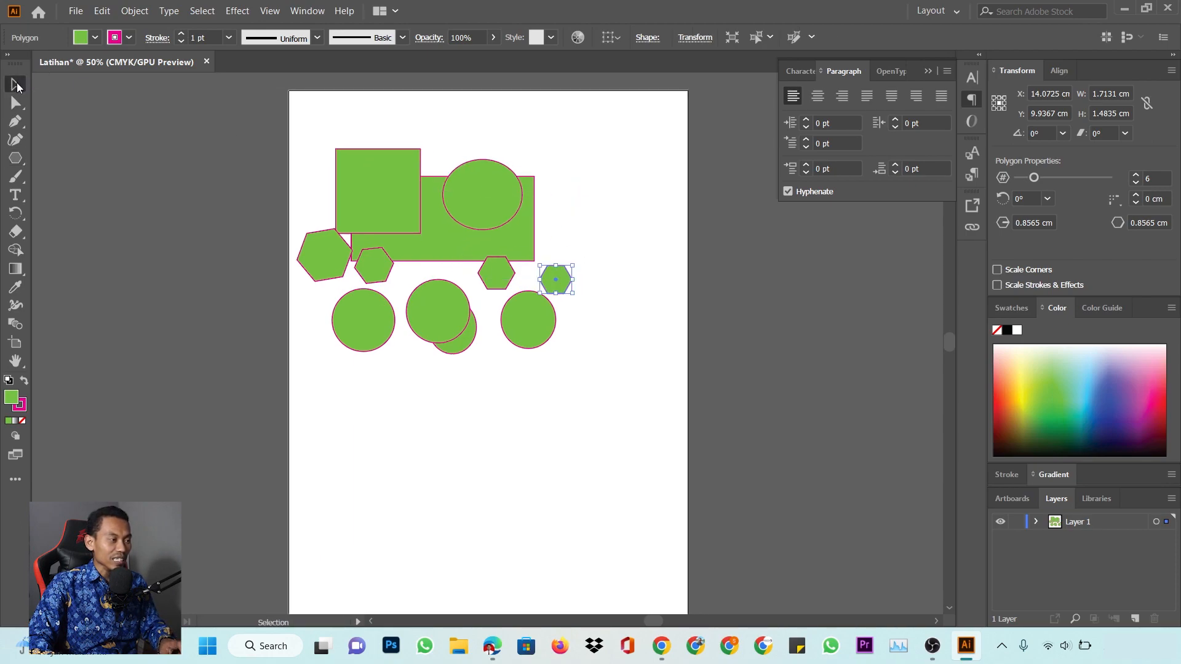
{"action": "left_click", "coordinate": [595, 438]}
{"action": "key", "text": "ctrl+a"}
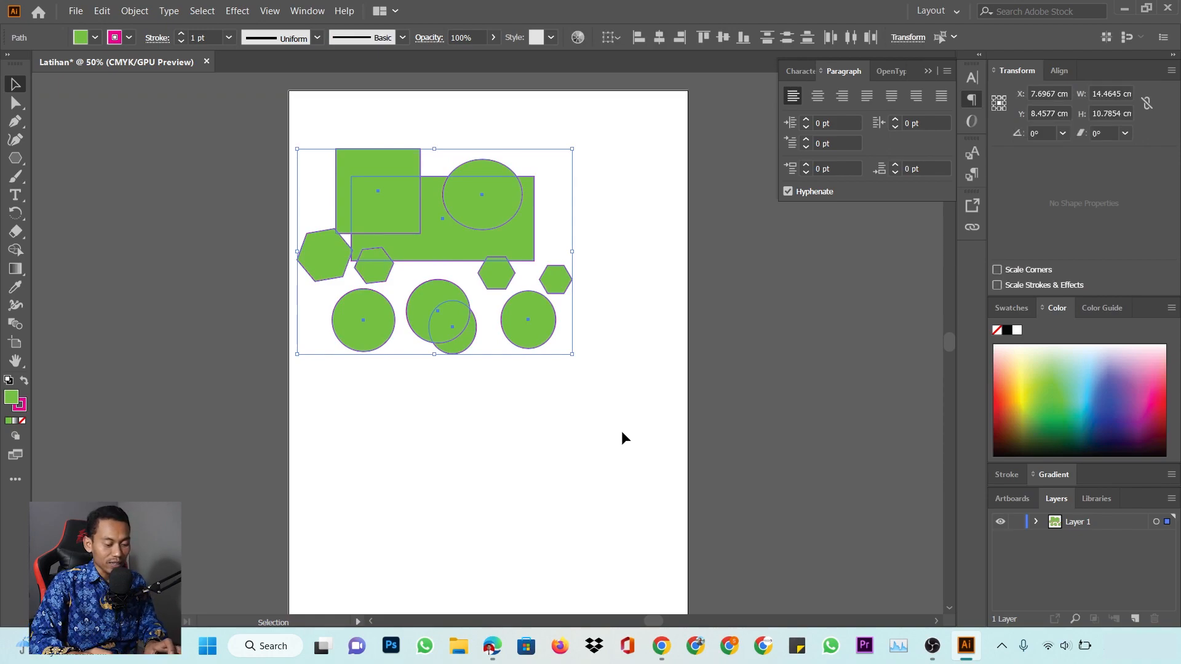
{"action": "left_click_drag", "start_coordinate": [614, 480], "coordinate": [227, 95]}
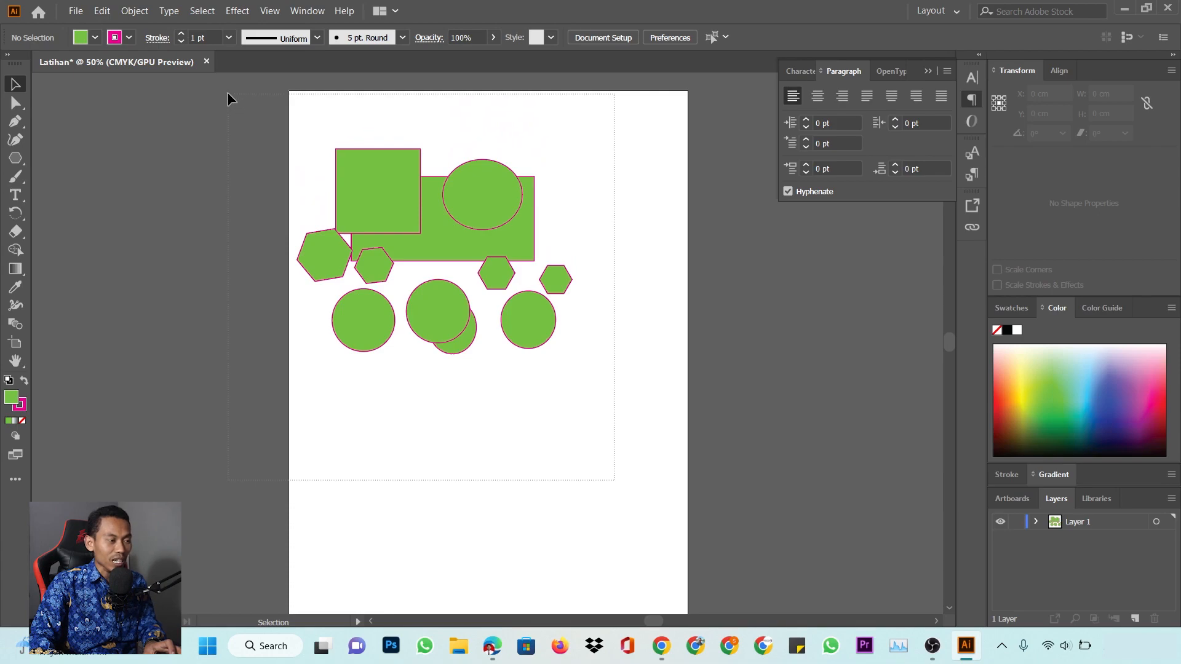
{"action": "left_click_drag", "start_coordinate": [227, 93], "coordinate": [227, 93]}
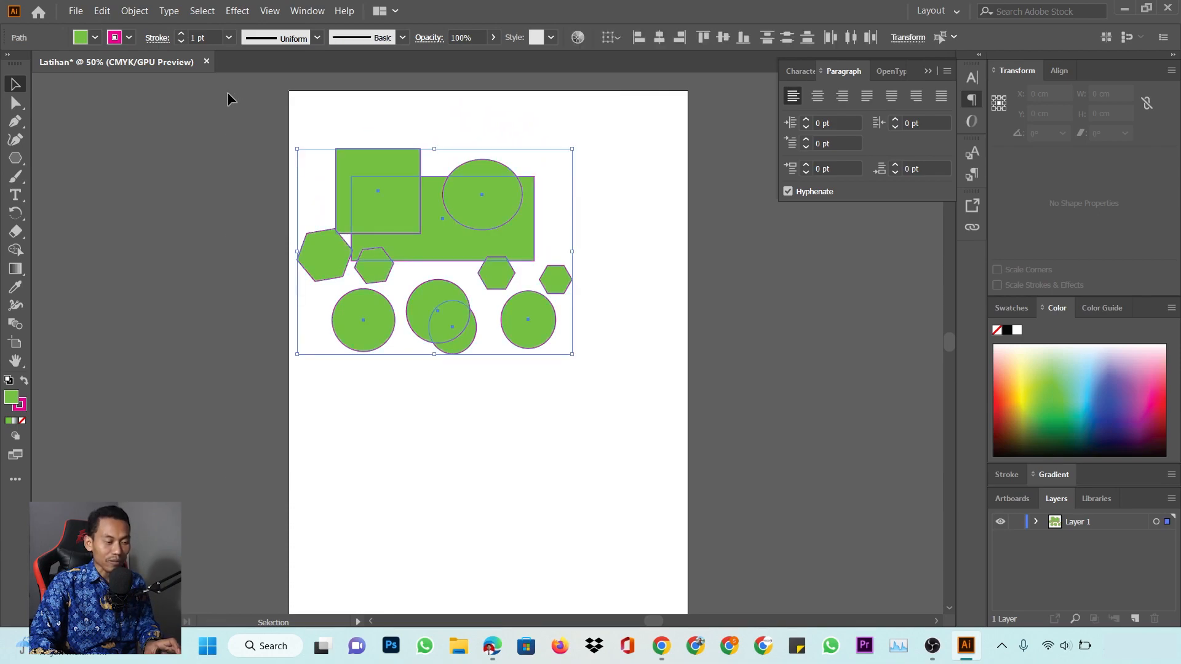
{"action": "key", "text": "Delete"}
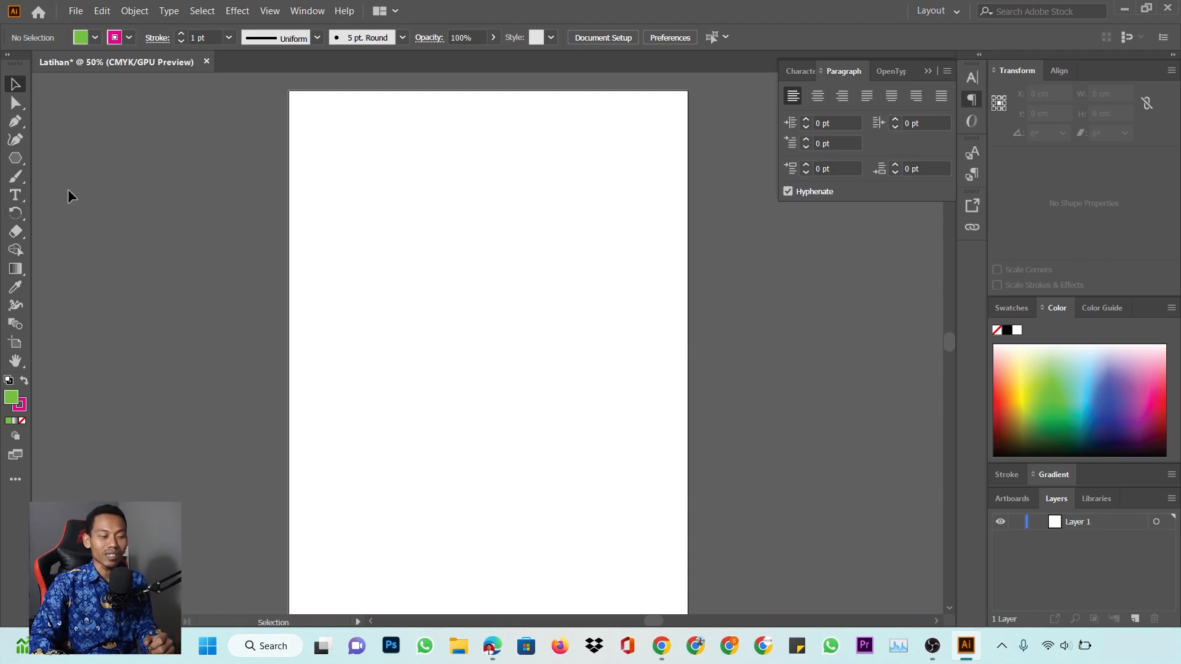
Add the text 'Nama' on the artboard
{"action": "key", "text": "t"}
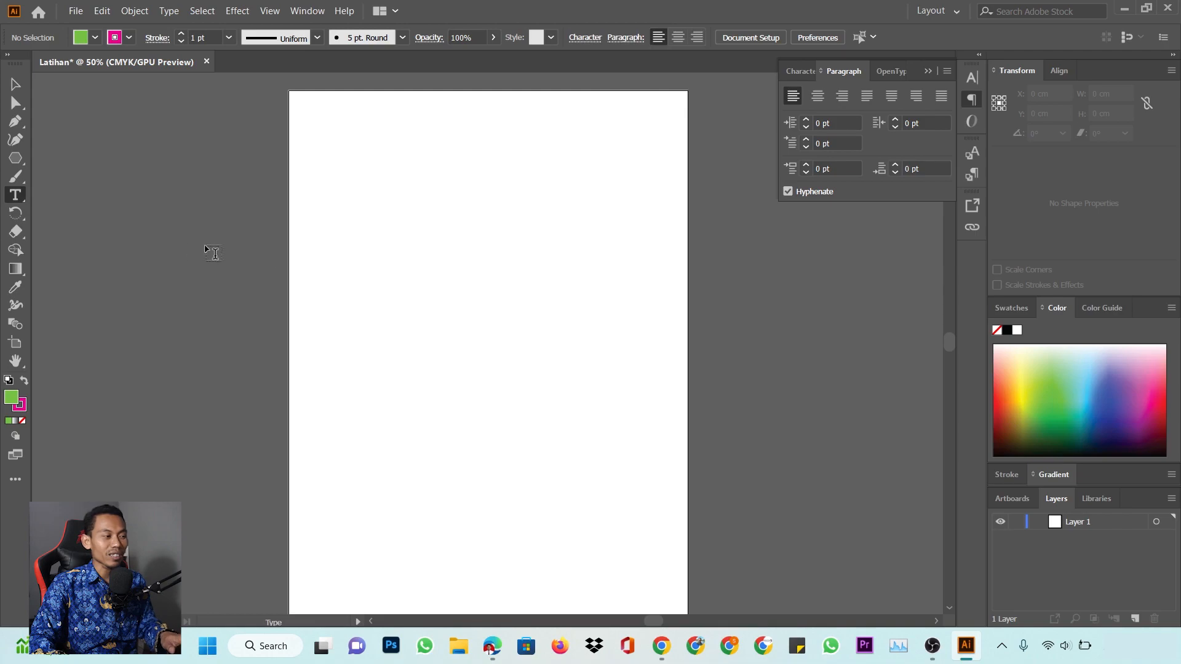
{"action": "left_click", "coordinate": [405, 302]}
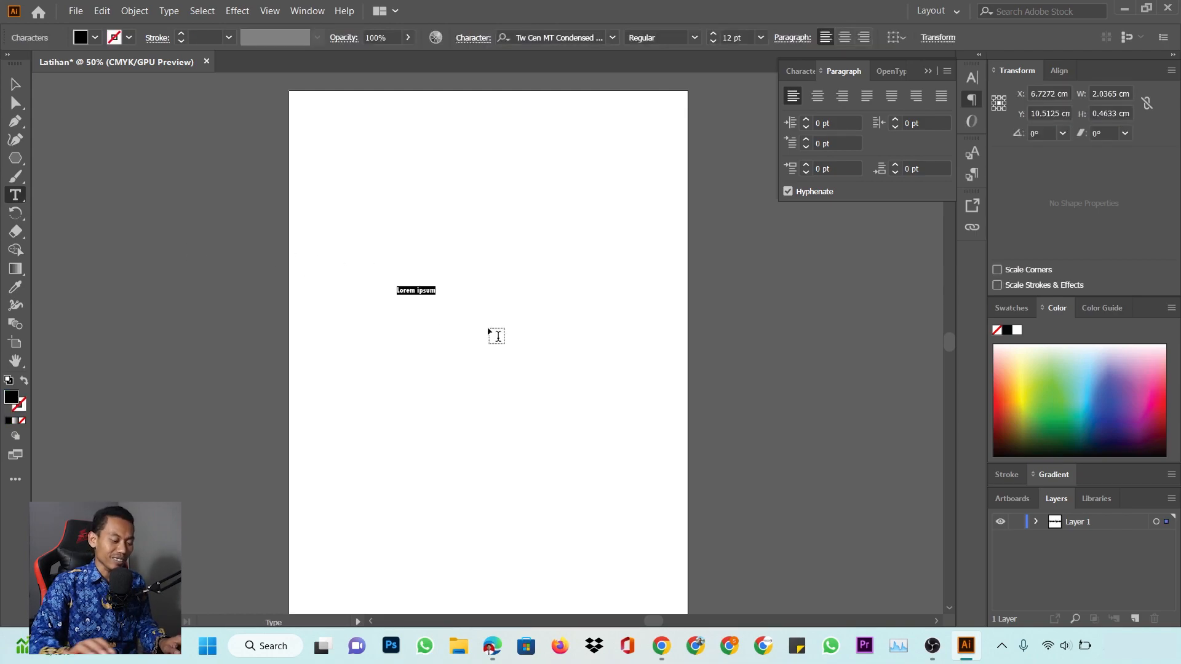
{"action": "type", "text": "Nama"}
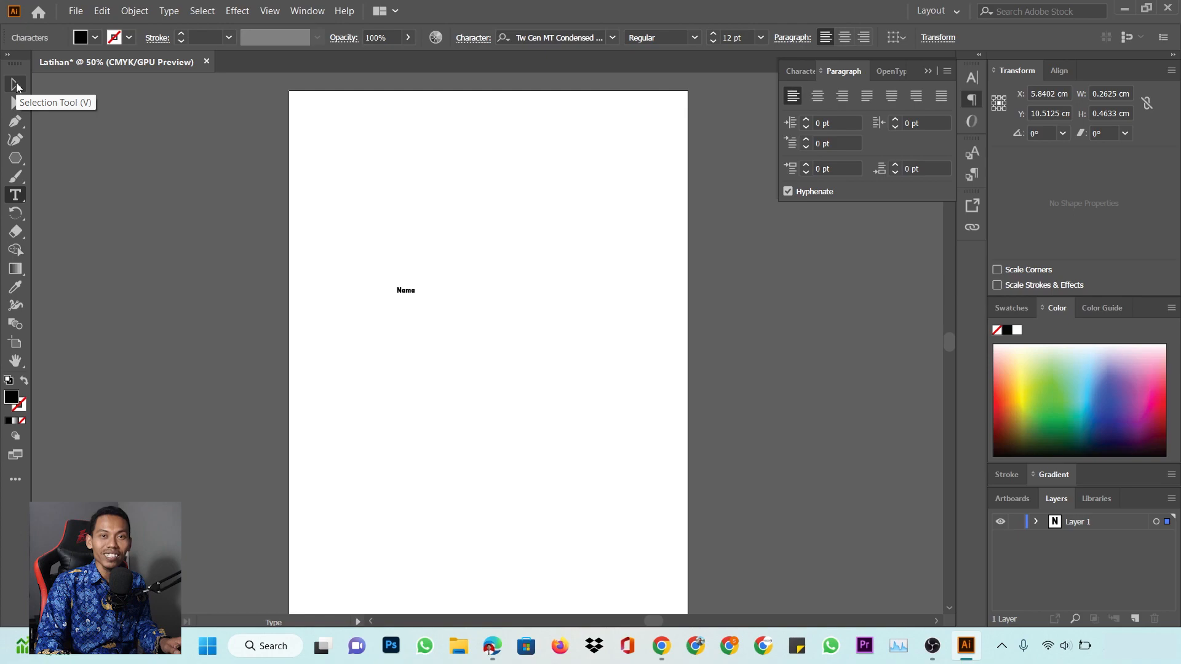
Scale the Nama text up to a large headline of about 151 pt
{"action": "left_click", "coordinate": [16, 84]}
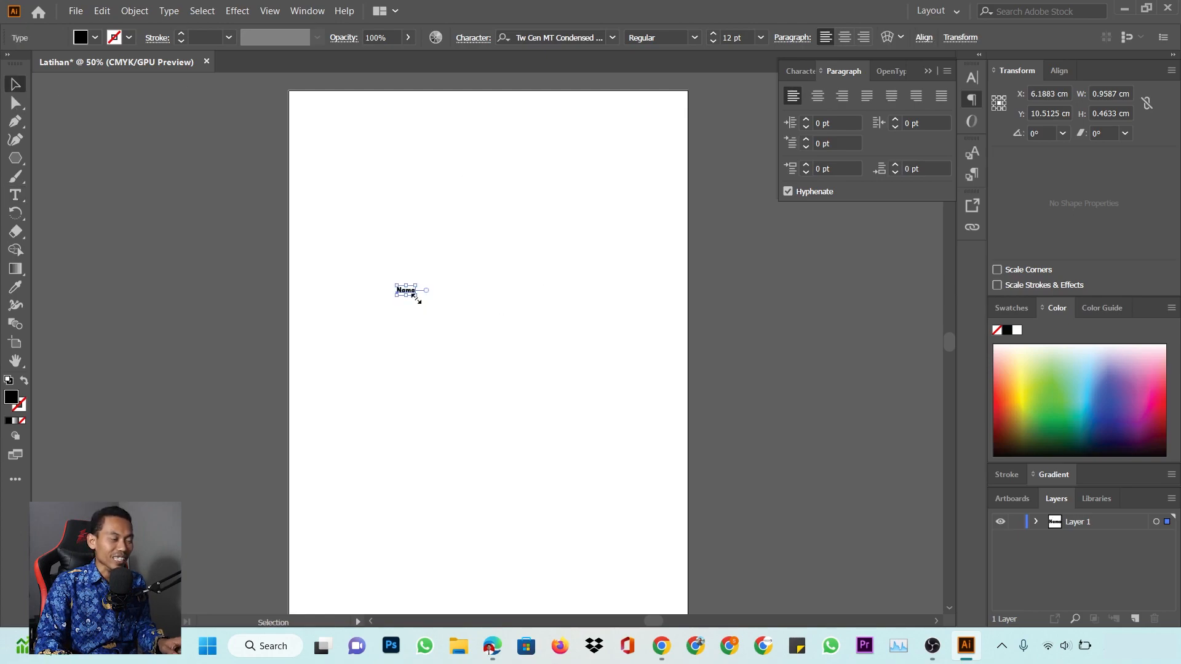
{"action": "left_click_drag", "start_coordinate": [414, 295], "coordinate": [598, 472]}
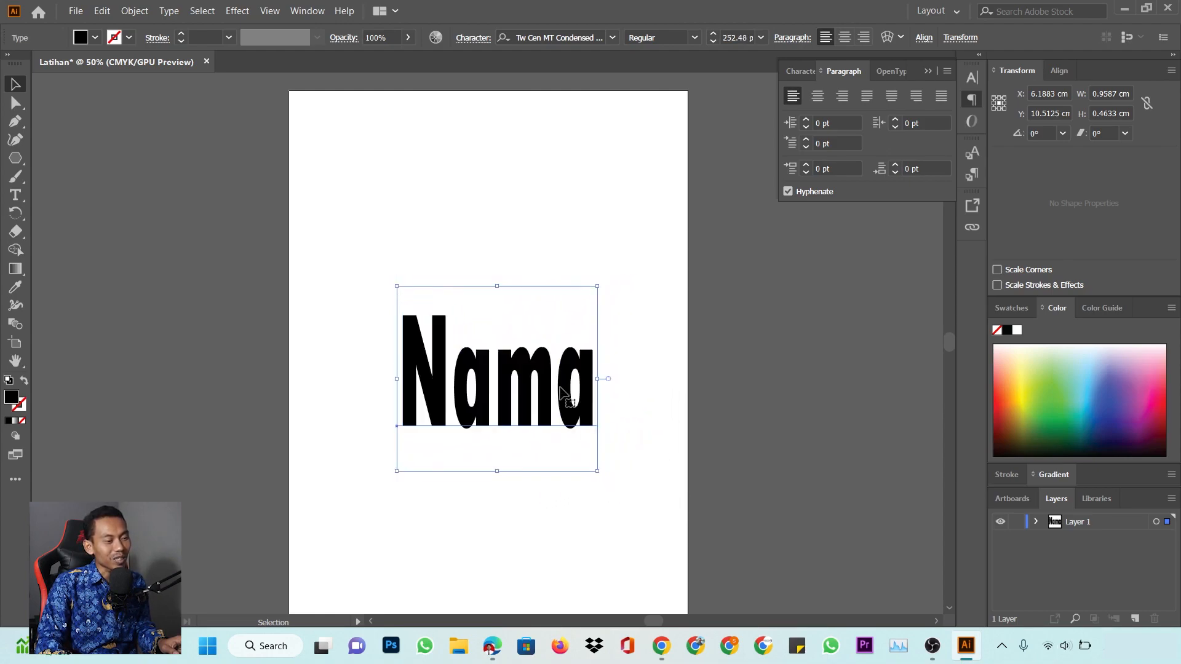
{"action": "left_click_drag", "start_coordinate": [561, 394], "coordinate": [532, 316]}
{"action": "key", "text": "ctrl+z"}
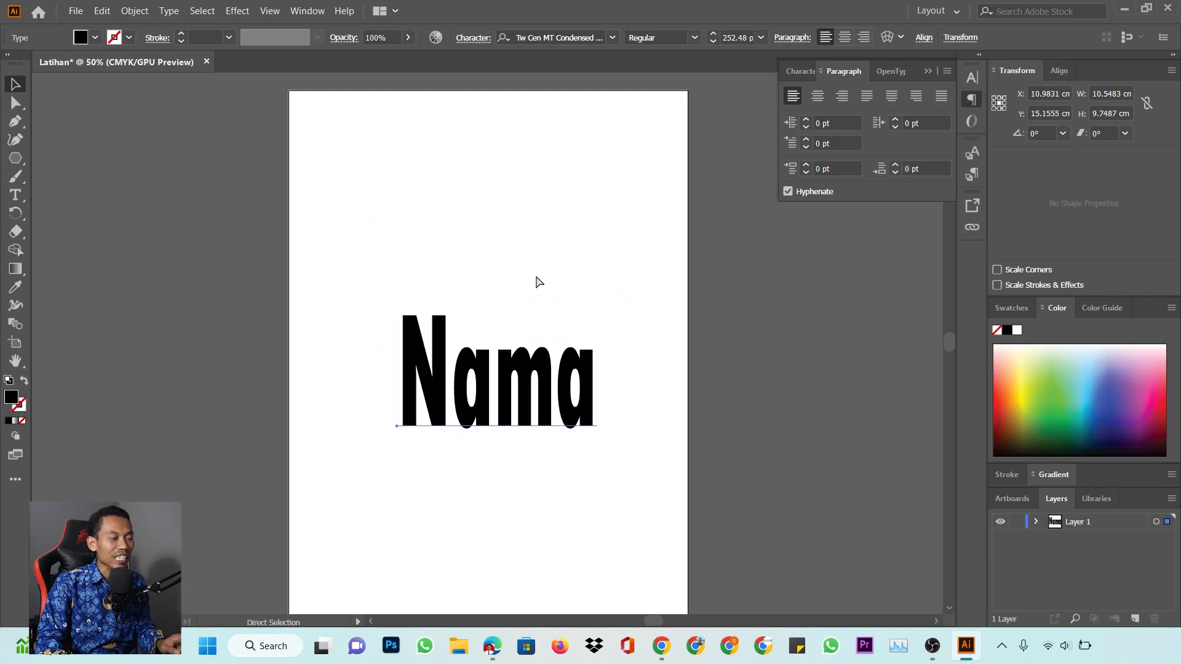
{"action": "key", "text": "ctrl+z"}
{"action": "left_click", "coordinate": [519, 202]}
{"action": "left_click", "coordinate": [408, 291]}
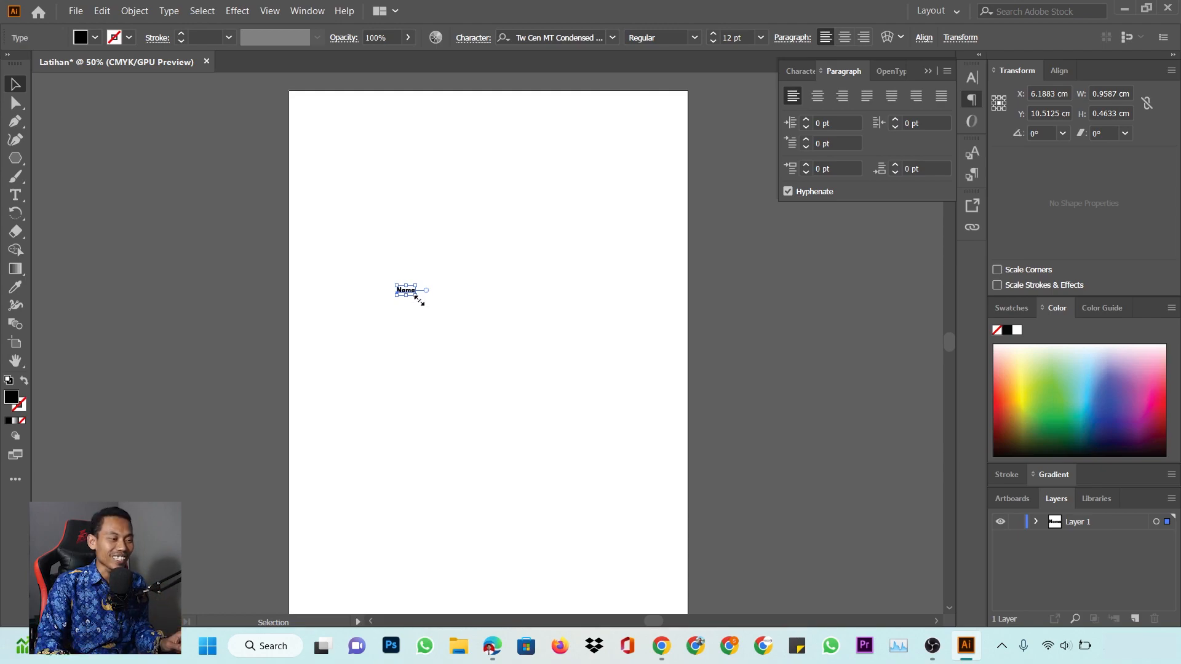
{"action": "left_click_drag", "start_coordinate": [418, 300], "coordinate": [521, 305]}
{"action": "left_click", "coordinate": [596, 270]}
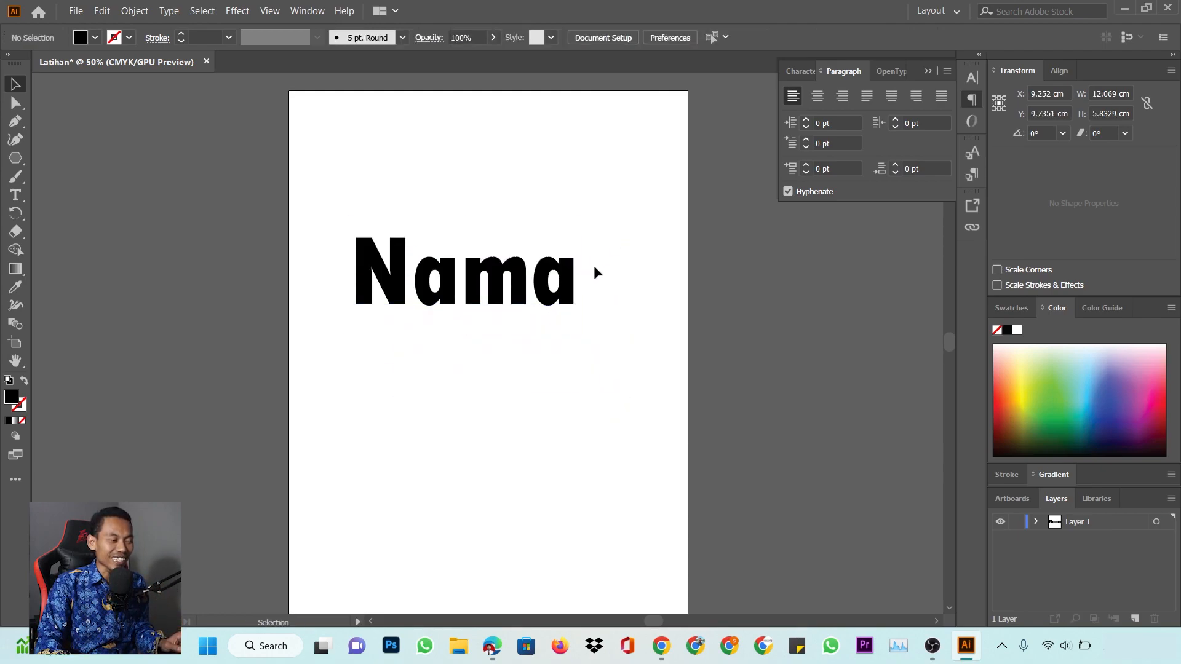
{"action": "key", "text": "ctrl+z"}
{"action": "left_click", "coordinate": [559, 198]}
{"action": "left_click", "coordinate": [460, 307]}
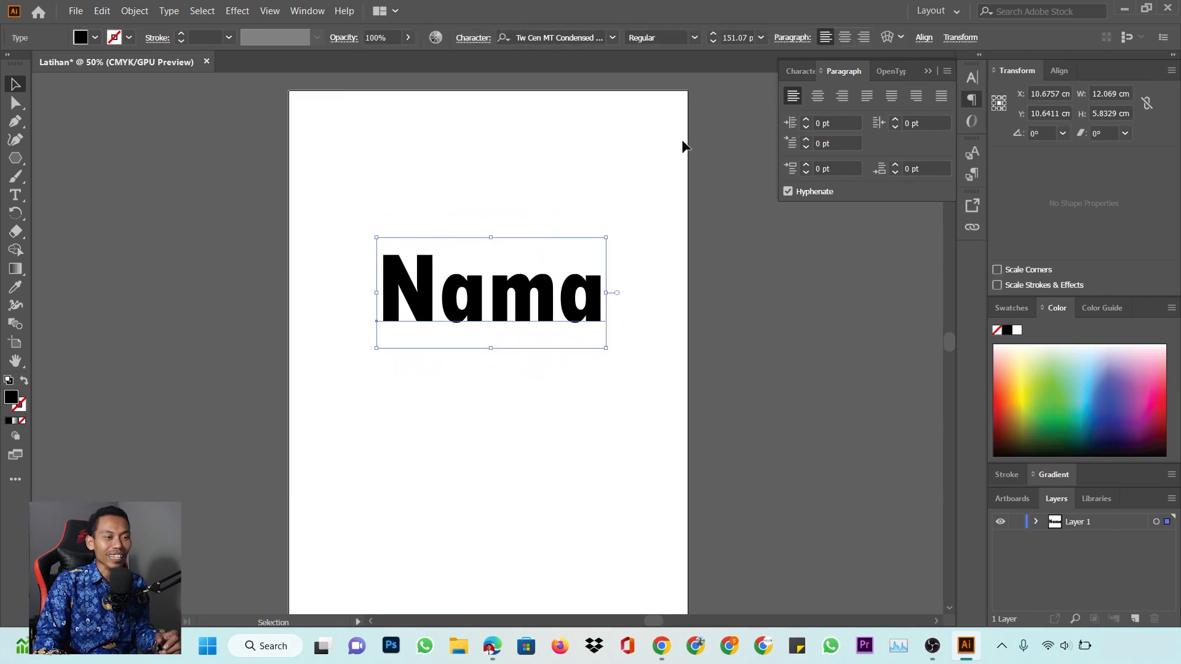
Try the Sitka font on Nama, then return it to Tw Cen MT Condensed Extra Bold
{"action": "left_click", "coordinate": [975, 77]}
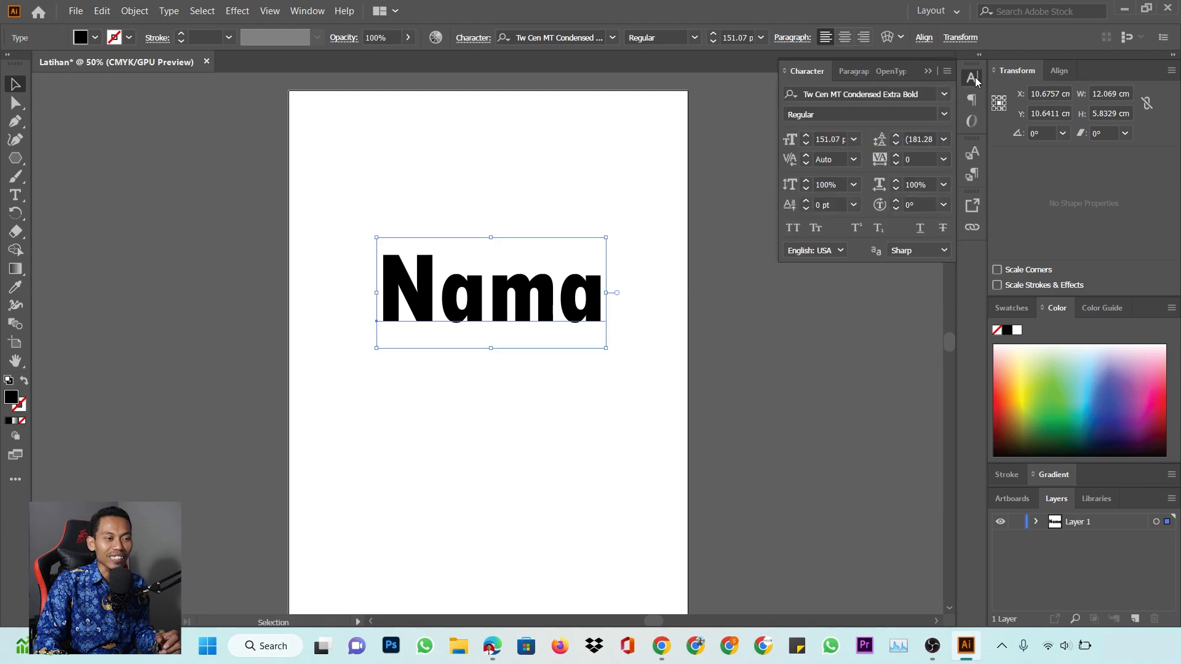
{"action": "left_click", "coordinate": [943, 94]}
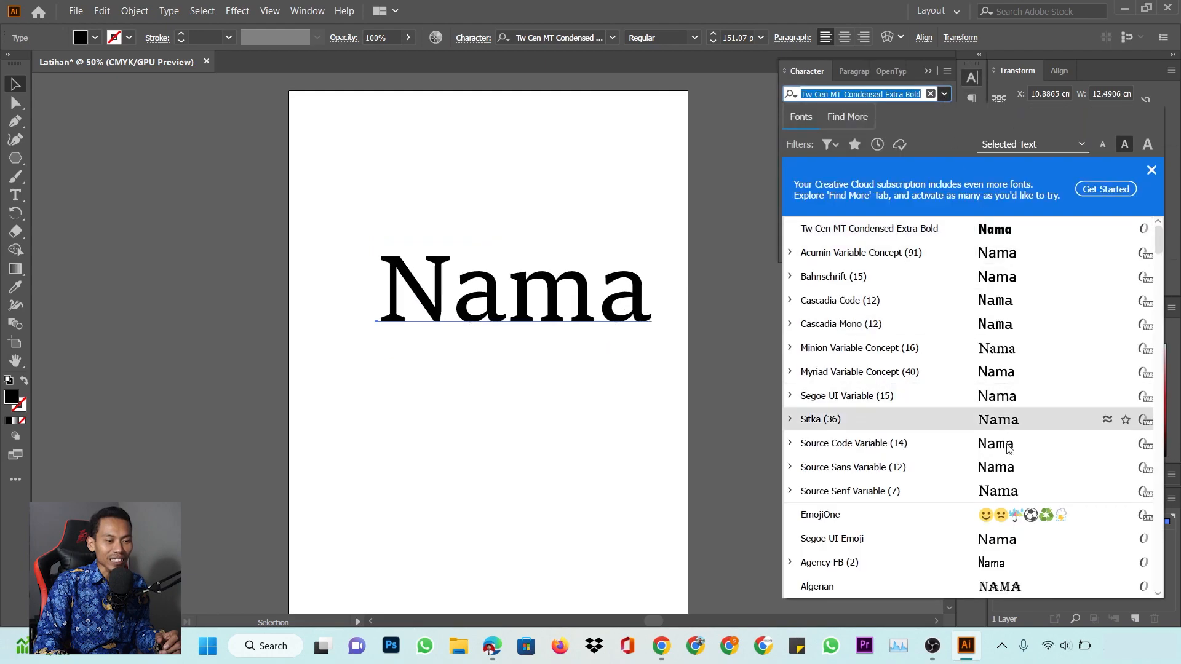
{"action": "left_click", "coordinate": [959, 419]}
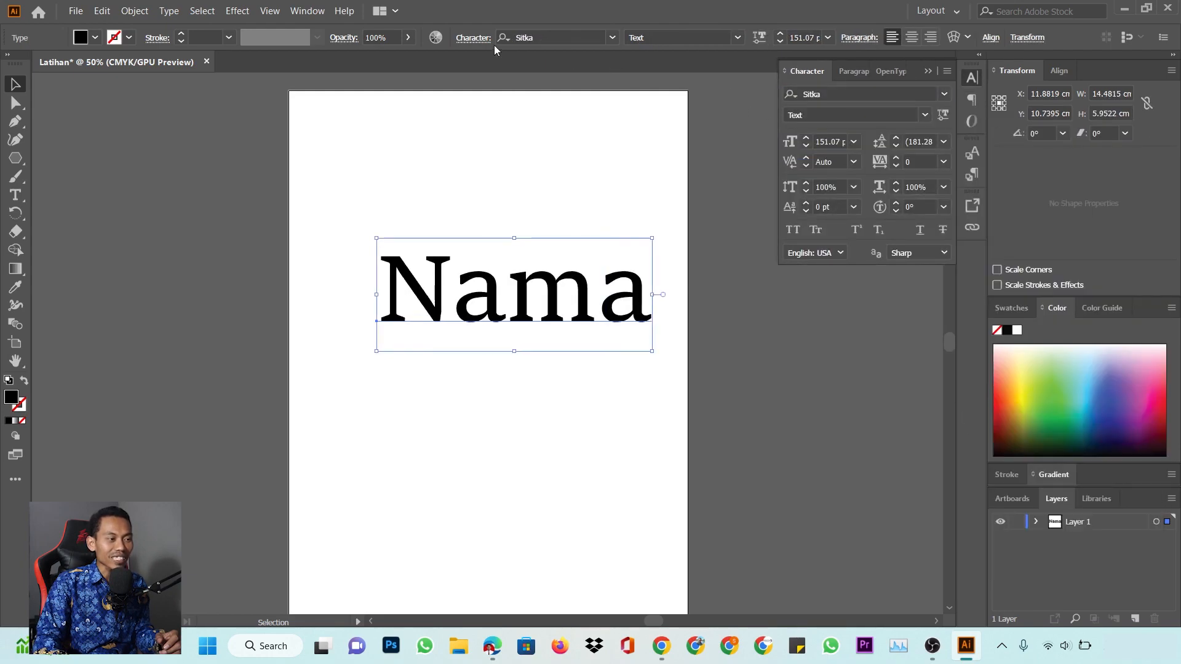
{"action": "left_click", "coordinate": [612, 37]}
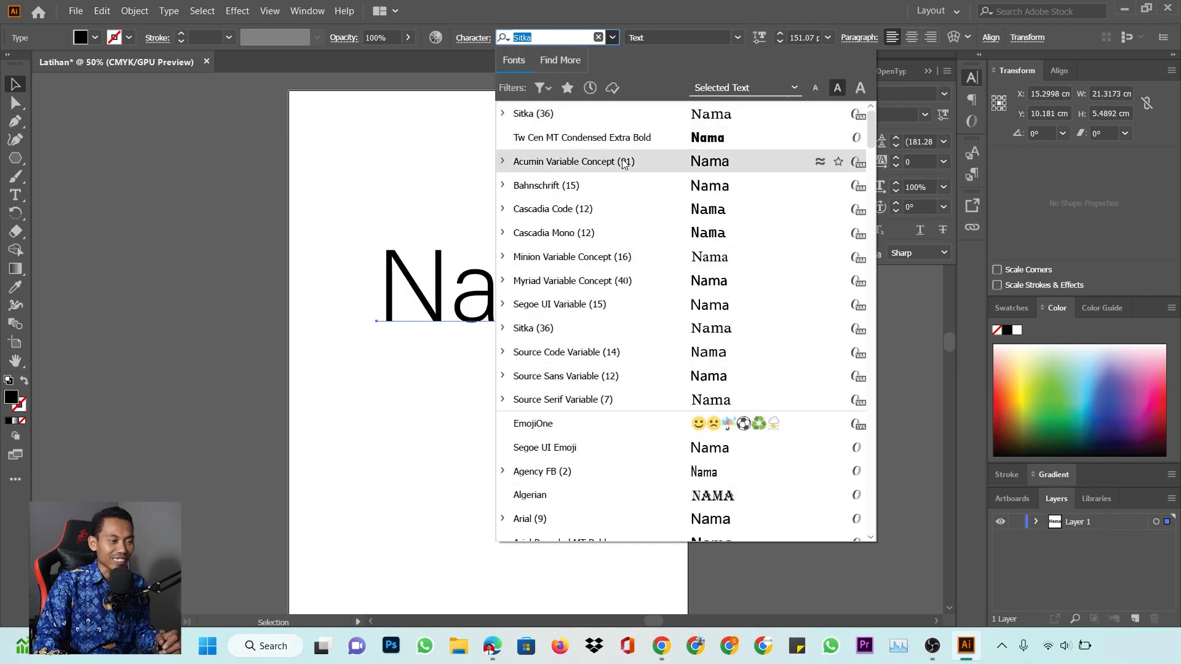
{"action": "left_click", "coordinate": [611, 140]}
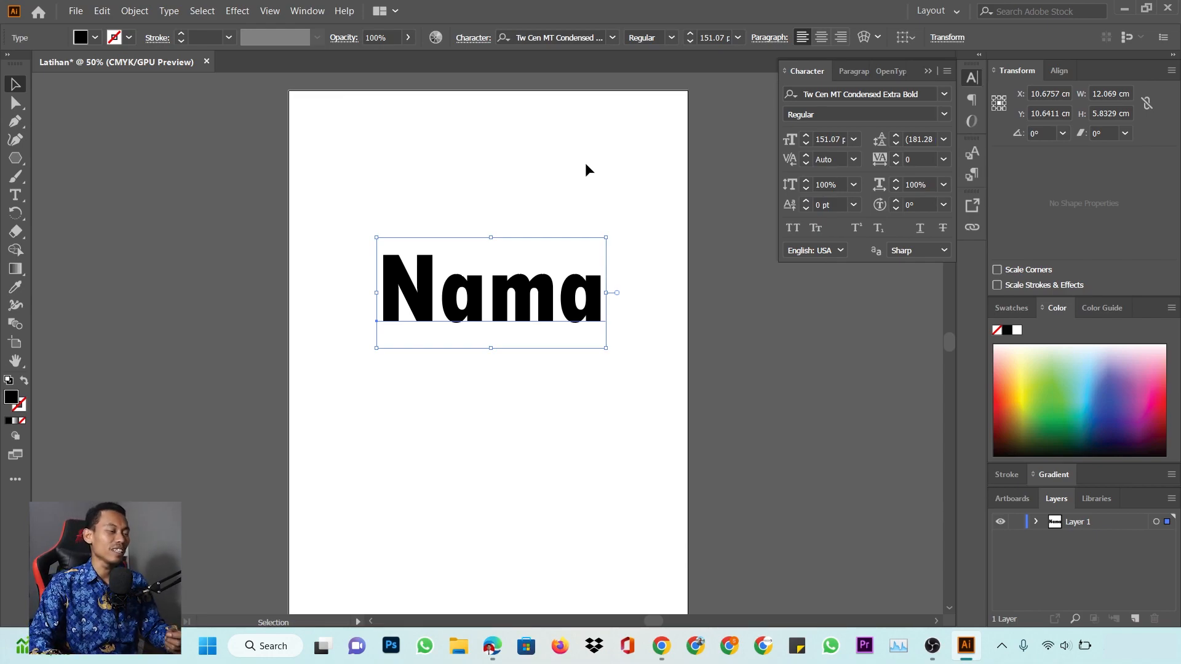
Fill the Nama text blue from the Color panel
{"action": "left_click", "coordinate": [1054, 378]}
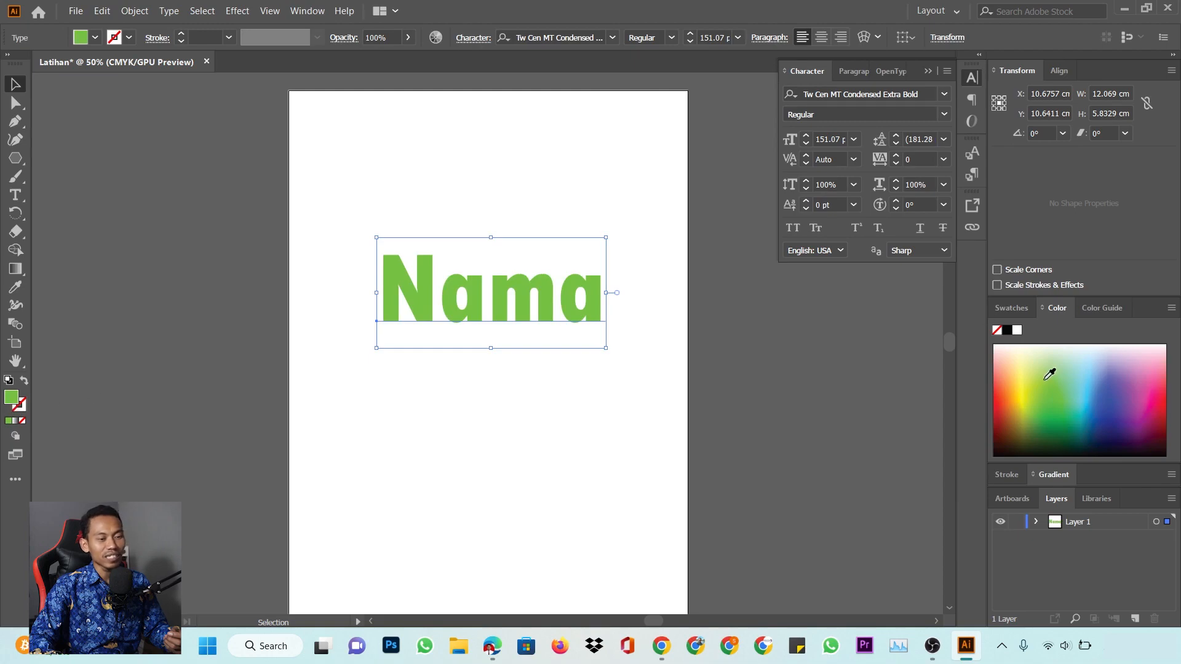
{"action": "left_click", "coordinate": [1113, 396]}
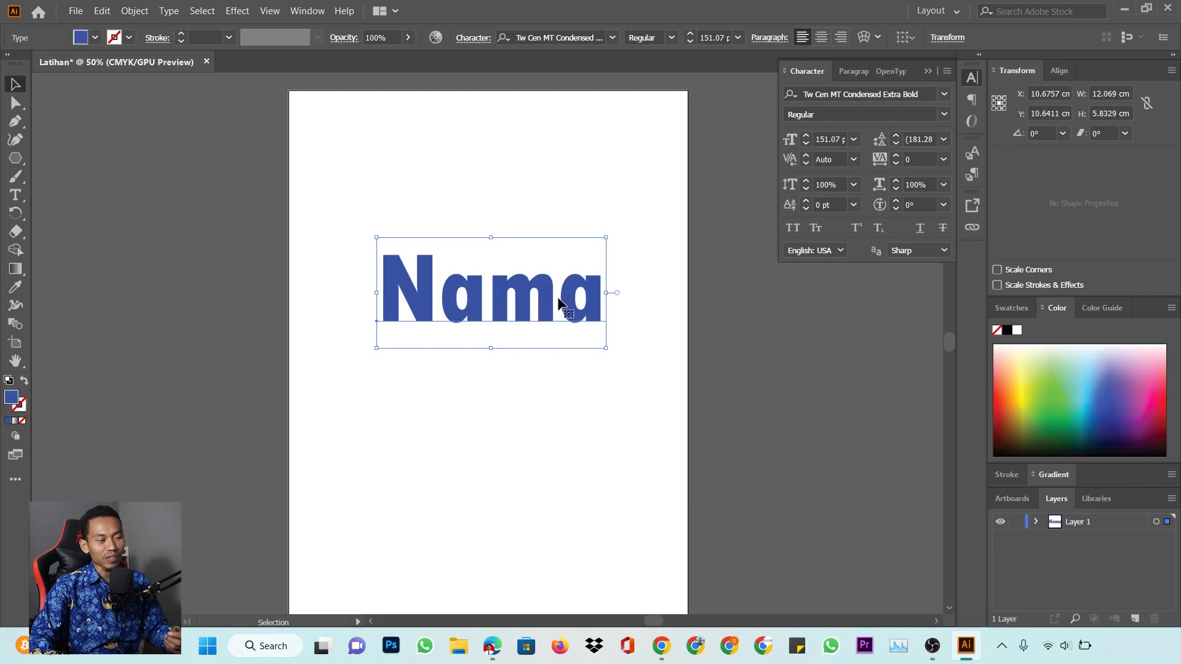
{"action": "left_click", "coordinate": [598, 181]}
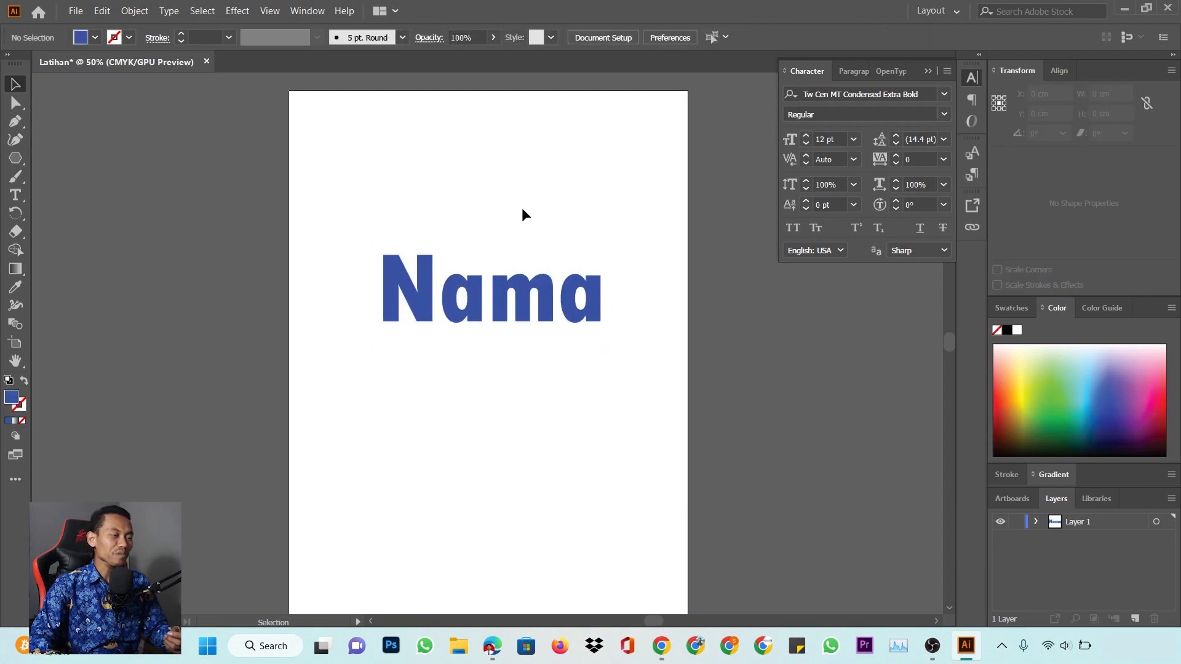
Select the blue Nama headline and delete it
{"action": "left_click_drag", "start_coordinate": [406, 222], "coordinate": [642, 395]}
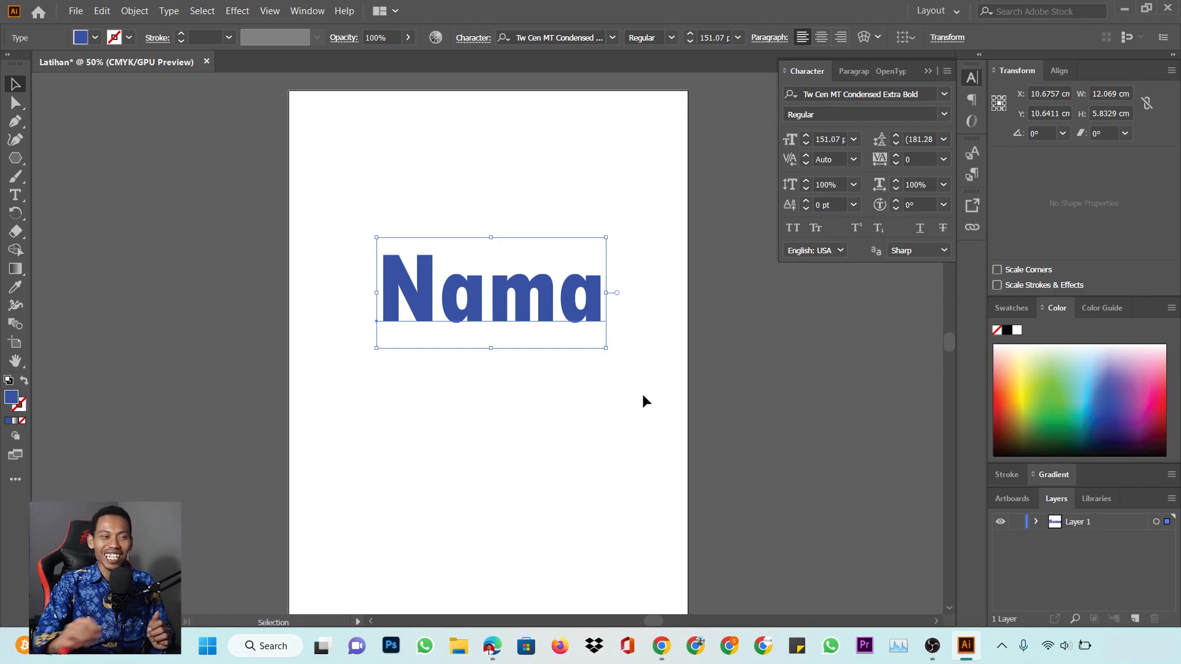
{"action": "left_click", "coordinate": [526, 179]}
{"action": "left_click_drag", "start_coordinate": [485, 295], "coordinate": [486, 298]}
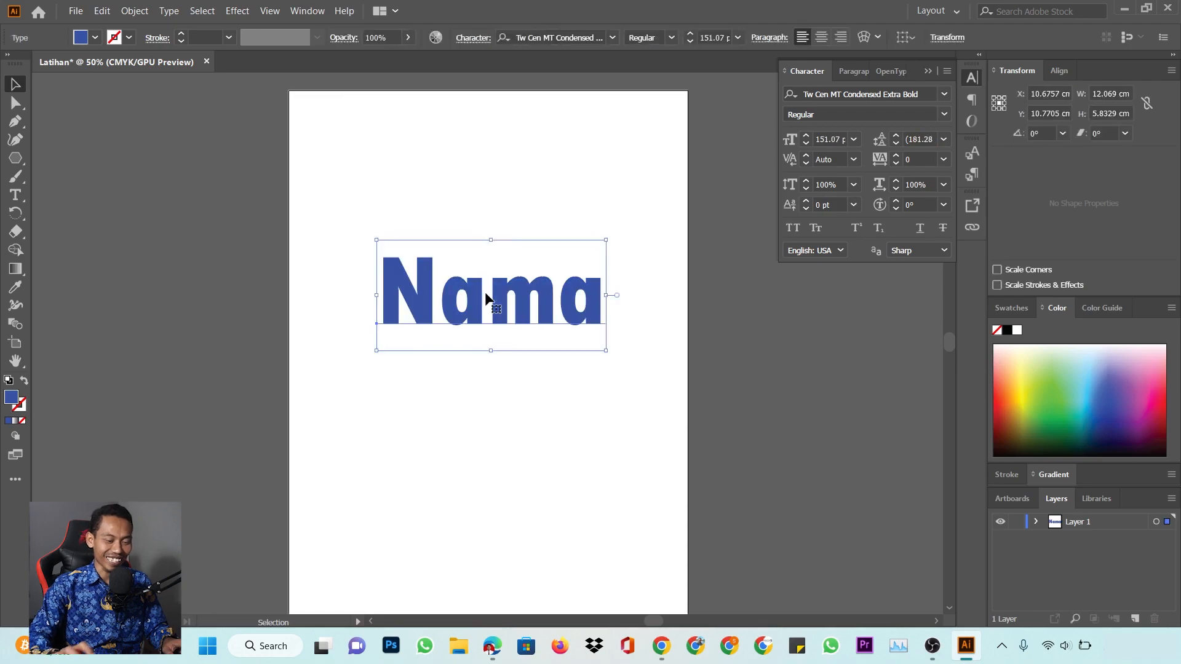
{"action": "key", "text": "Delete"}
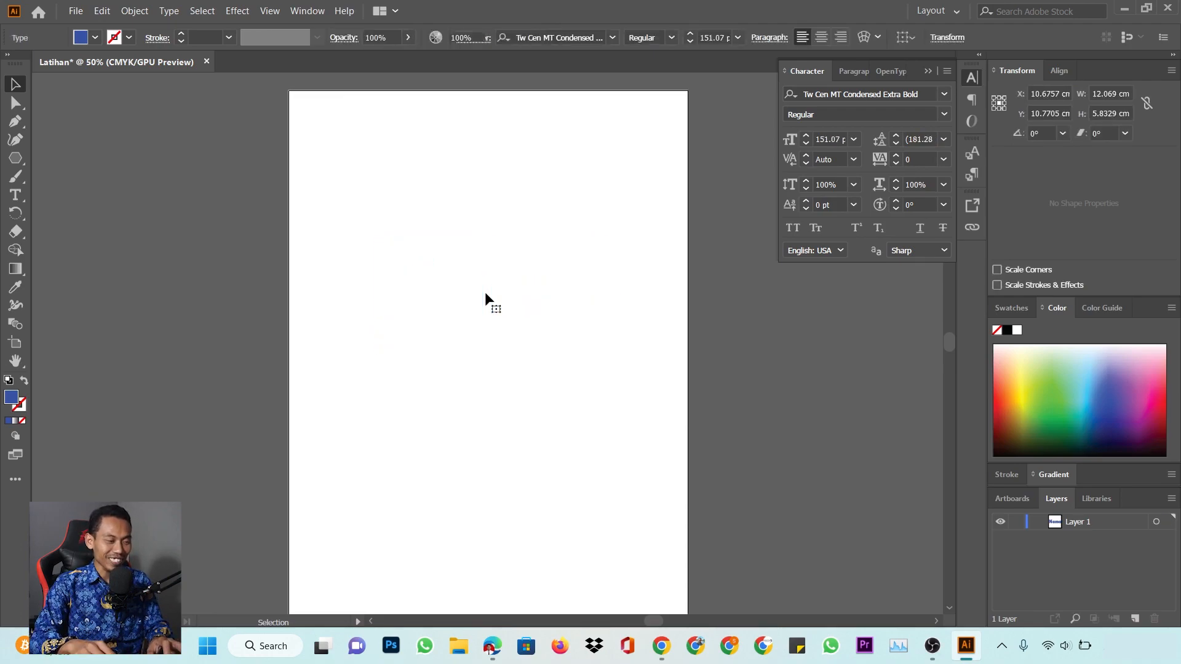
{"action": "key", "text": "m"}
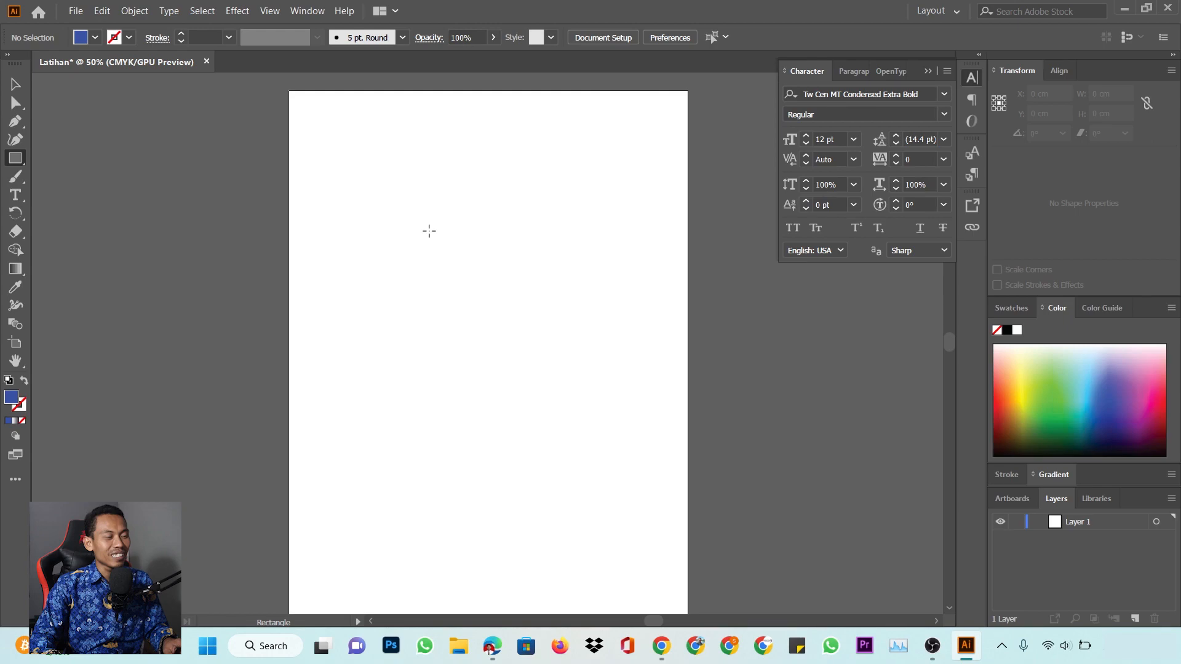
Create a 9 × 5.5 cm rectangle, replacing a mistaken 55 cm one
{"action": "left_click", "coordinate": [430, 219]}
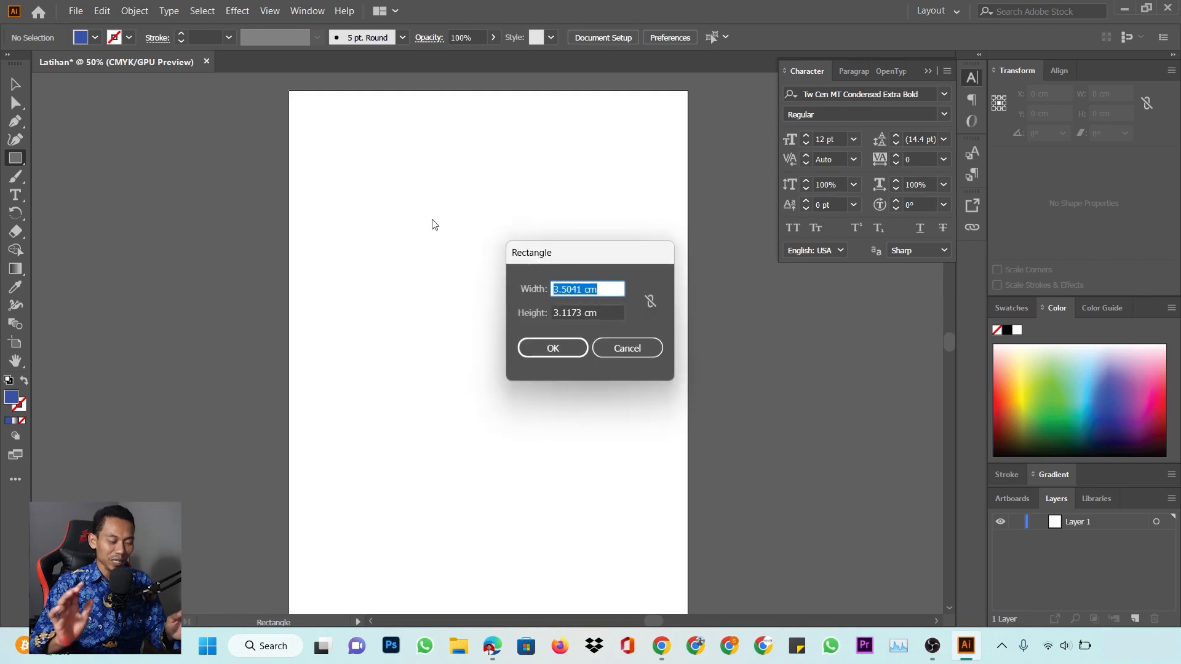
{"action": "type", "text": "9 c"}
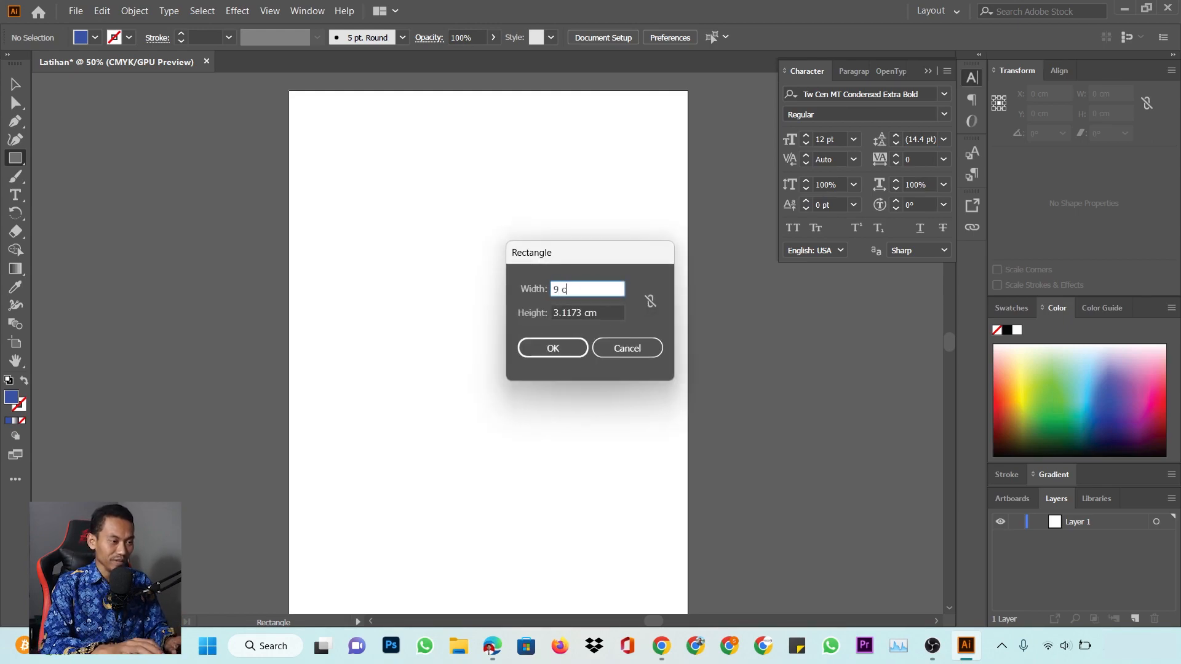
{"action": "type", "text": "m"}
{"action": "key", "text": "Tab"}
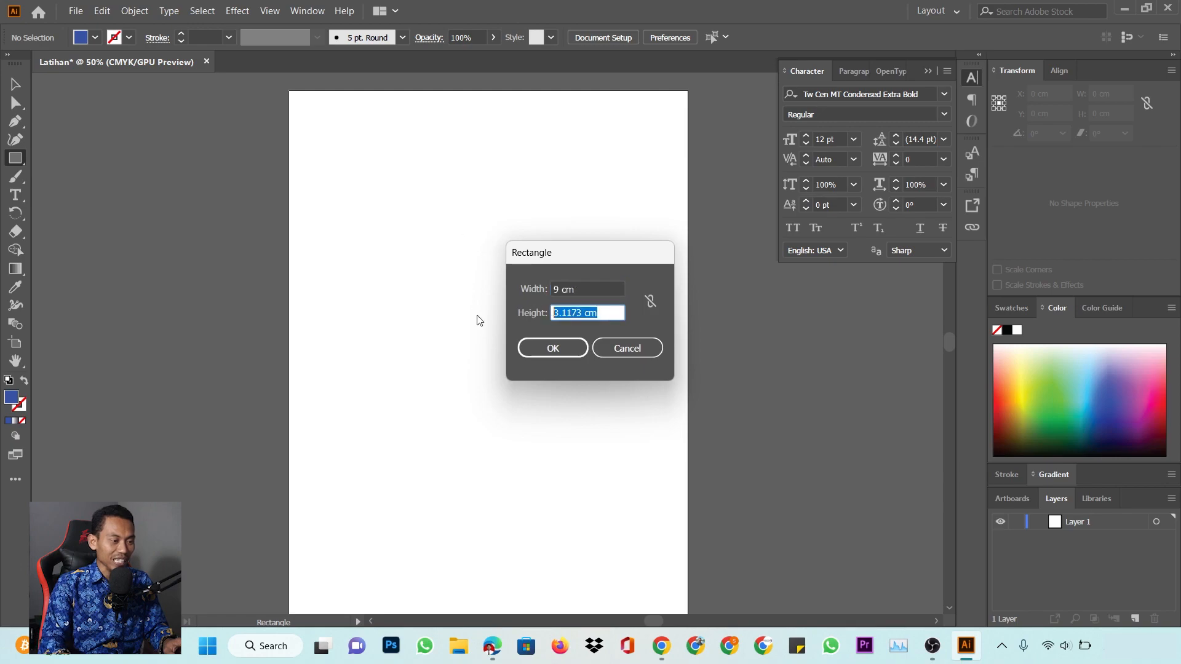
{"action": "type", "text": "5,5"}
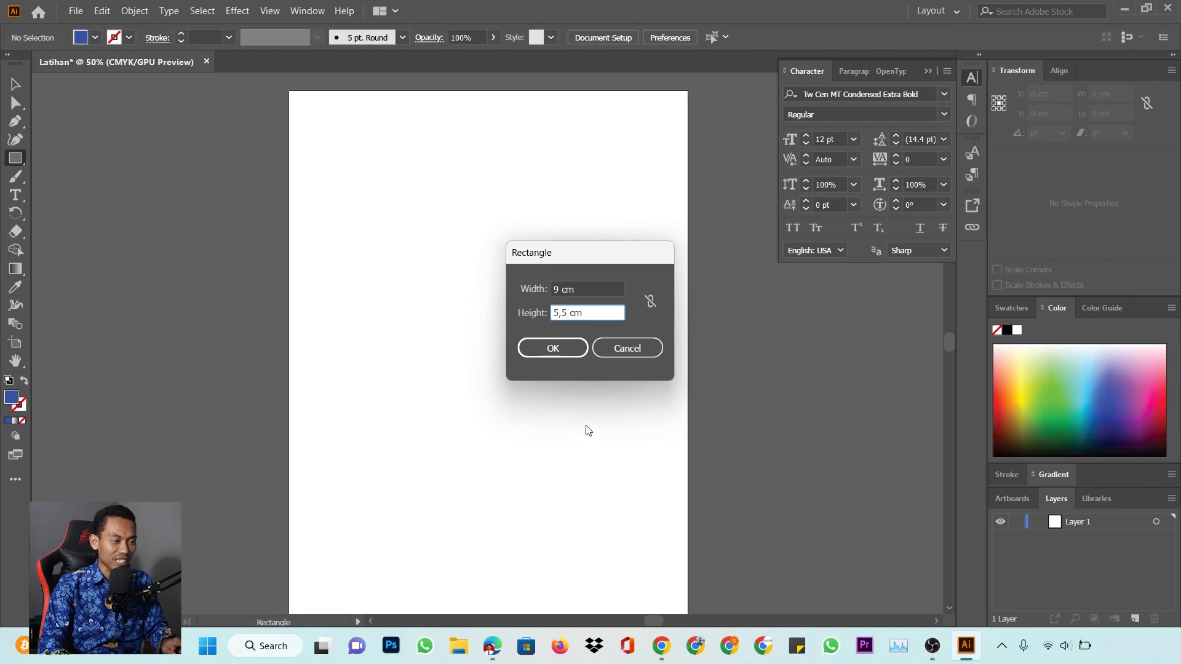
{"action": "left_click", "coordinate": [571, 346]}
{"action": "scroll", "coordinate": [588, 357], "scroll_direction": "down", "scroll_amount": 5}
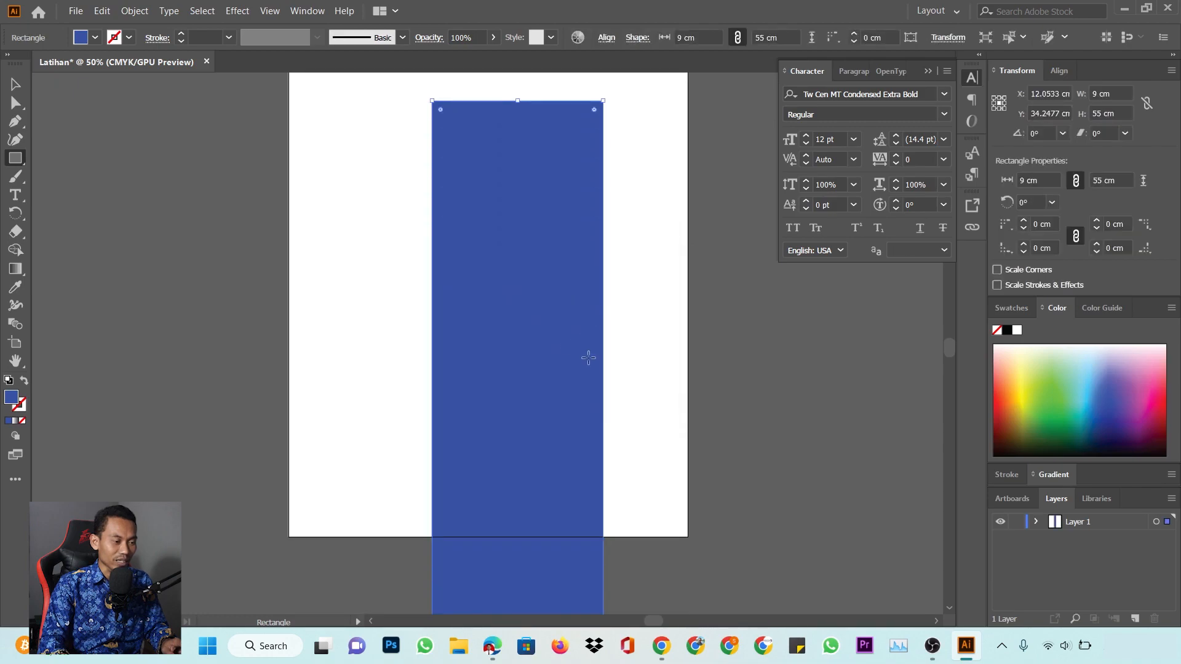
{"action": "scroll", "coordinate": [588, 357], "scroll_direction": "up", "scroll_amount": 3}
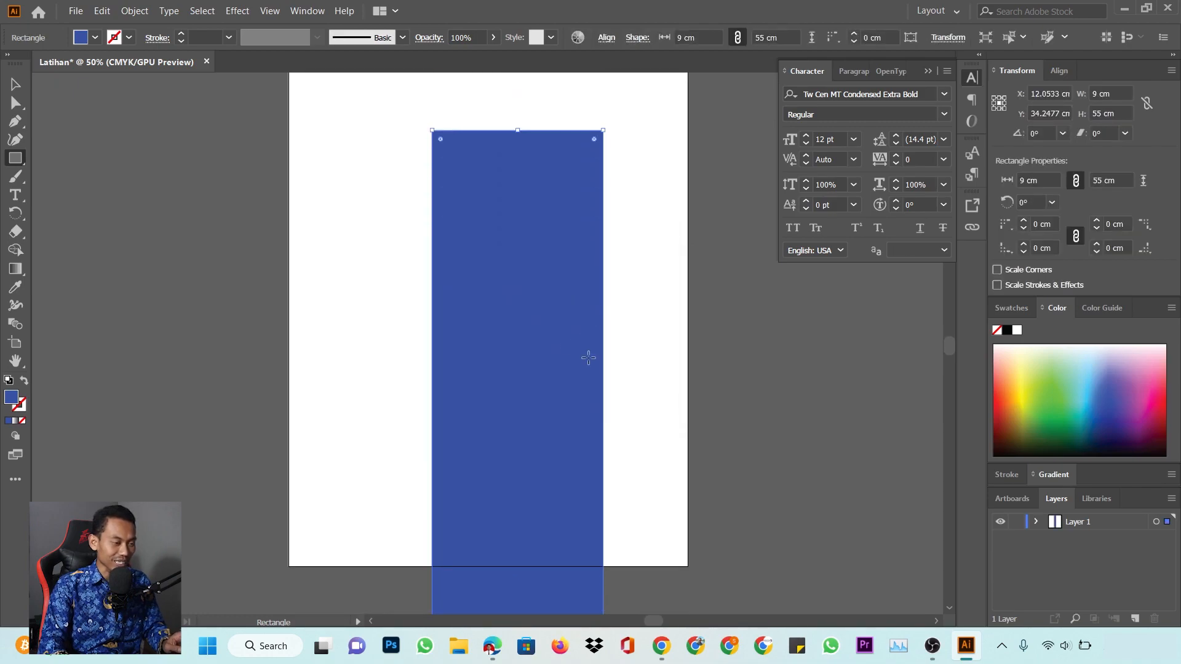
{"action": "key", "text": "Delete"}
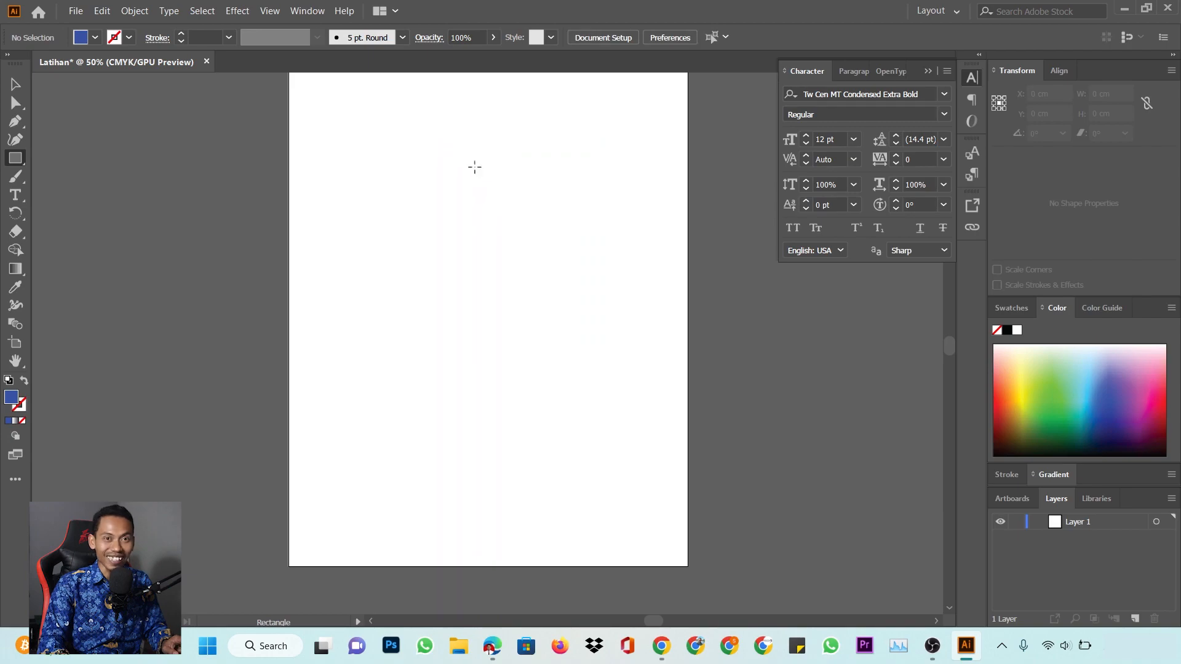
{"action": "left_click", "coordinate": [474, 167]}
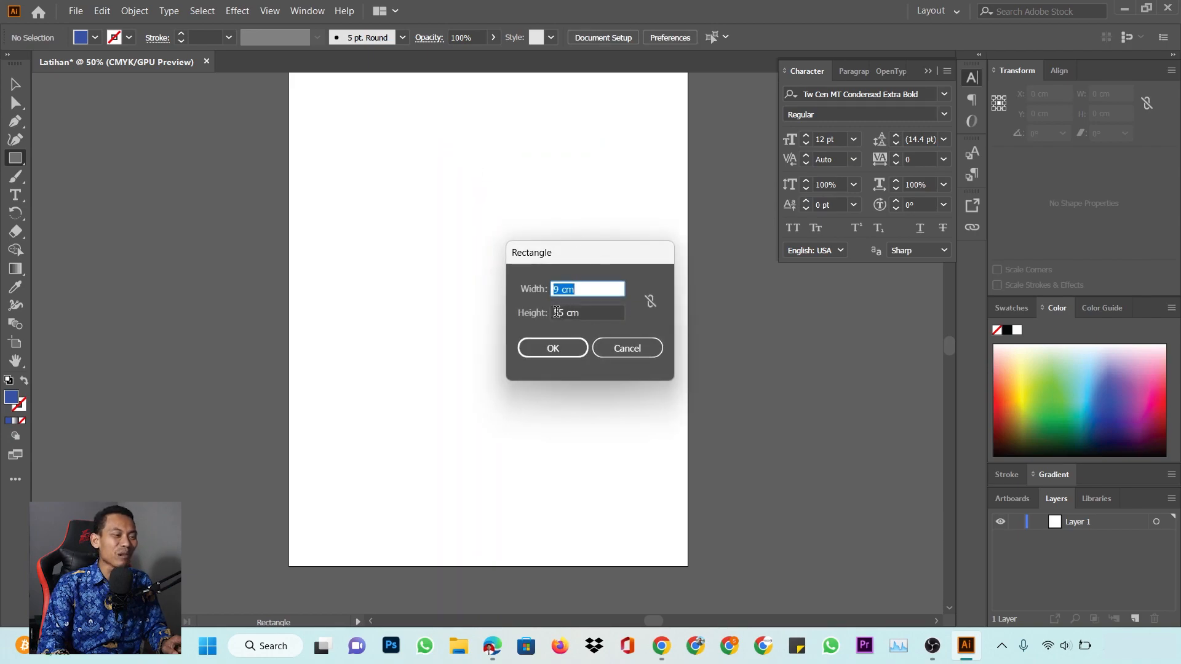
{"action": "left_click", "coordinate": [557, 313]}
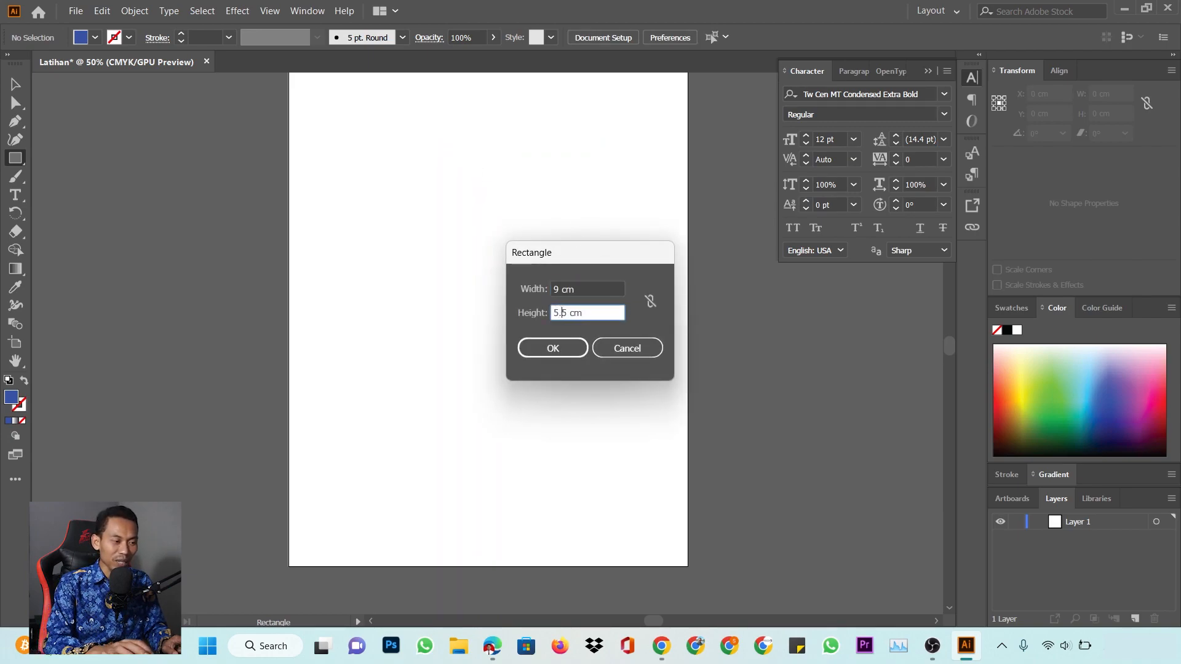
{"action": "left_click", "coordinate": [586, 349]}
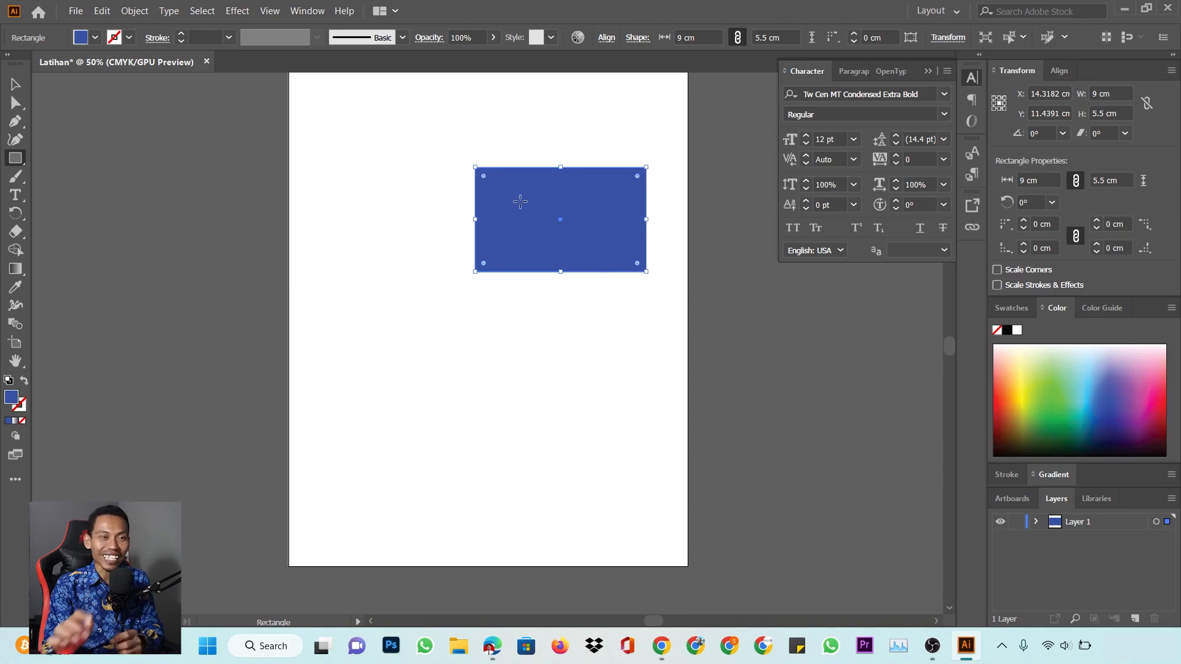
Move the blue rectangle slightly left on the page and zoom in on it
{"action": "left_click", "coordinate": [15, 84]}
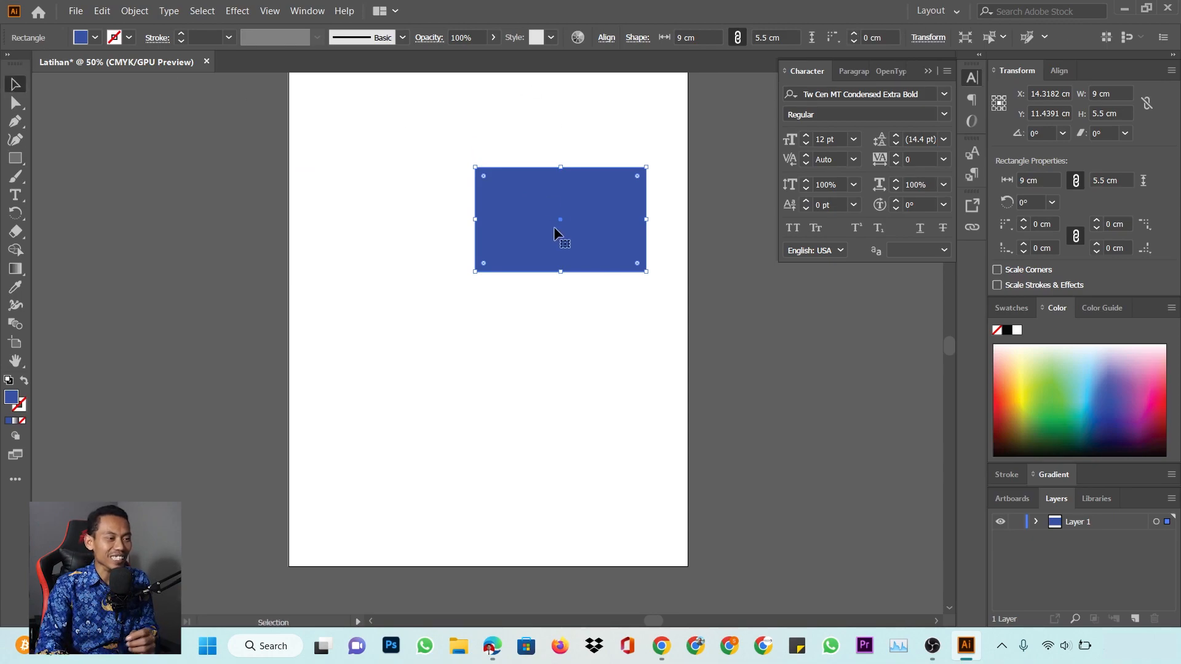
{"action": "left_click_drag", "start_coordinate": [541, 198], "coordinate": [484, 202]}
{"action": "left_click", "coordinate": [523, 103]}
{"action": "left_click", "coordinate": [566, 169]}
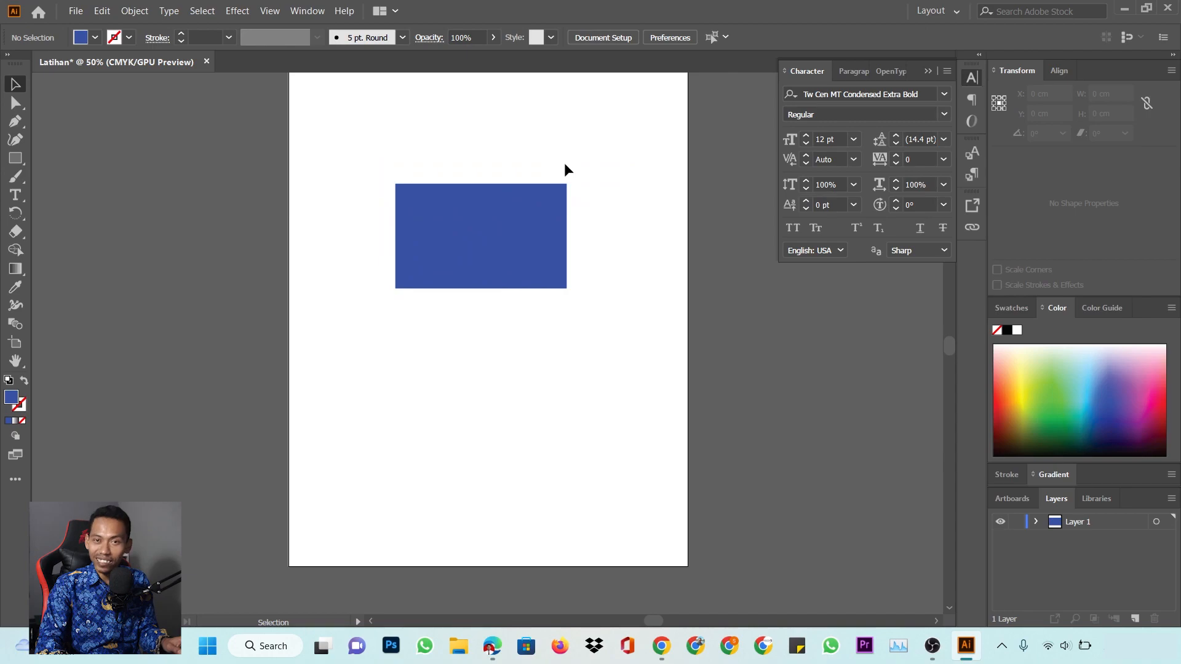
{"action": "left_click", "coordinate": [525, 239]}
{"action": "left_click", "coordinate": [529, 142]}
{"action": "left_click", "coordinate": [521, 237]}
{"action": "key", "text": "ctrl+space"}
{"action": "left_click_drag", "start_coordinate": [498, 228], "coordinate": [701, 229]}
{"action": "key", "text": "space"}
{"action": "left_click_drag", "start_coordinate": [563, 203], "coordinate": [608, 303]}
{"action": "key", "text": "ctrl+space"}
{"action": "left_click_drag", "start_coordinate": [506, 310], "coordinate": [528, 299]}
{"action": "left_click", "coordinate": [505, 133]}
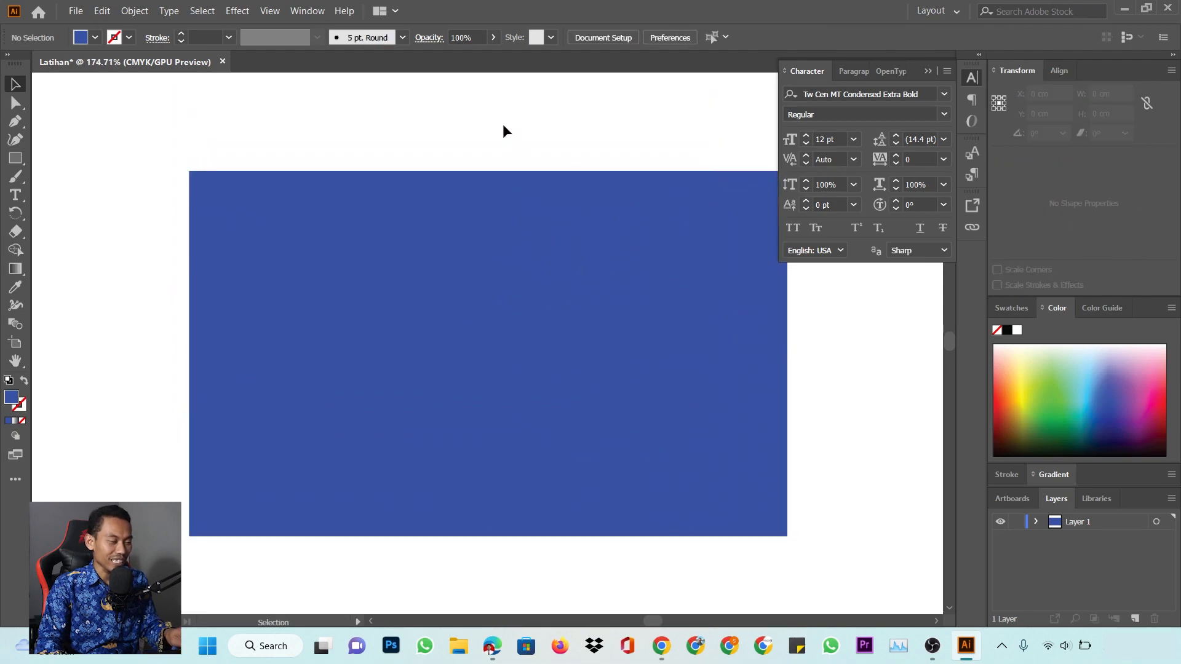
Type MICKEY on the blue rectangle, scale it up to about 44.64 pt, and duplicate it directly below
{"action": "key", "text": "t"}
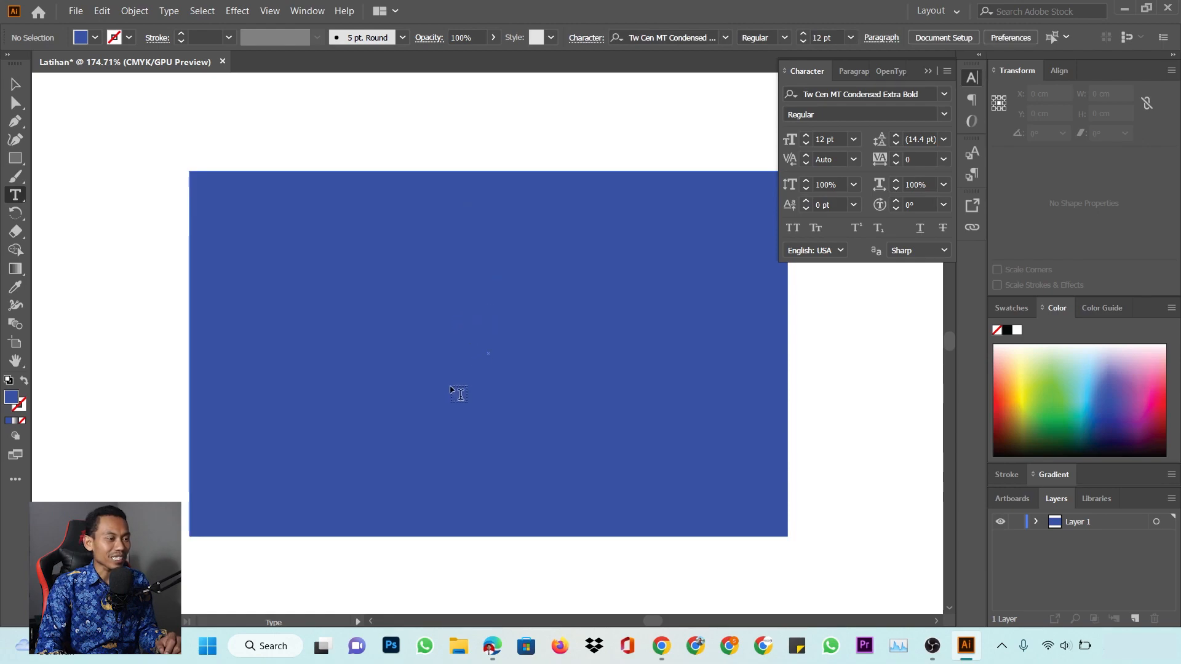
{"action": "left_click", "coordinate": [342, 352]}
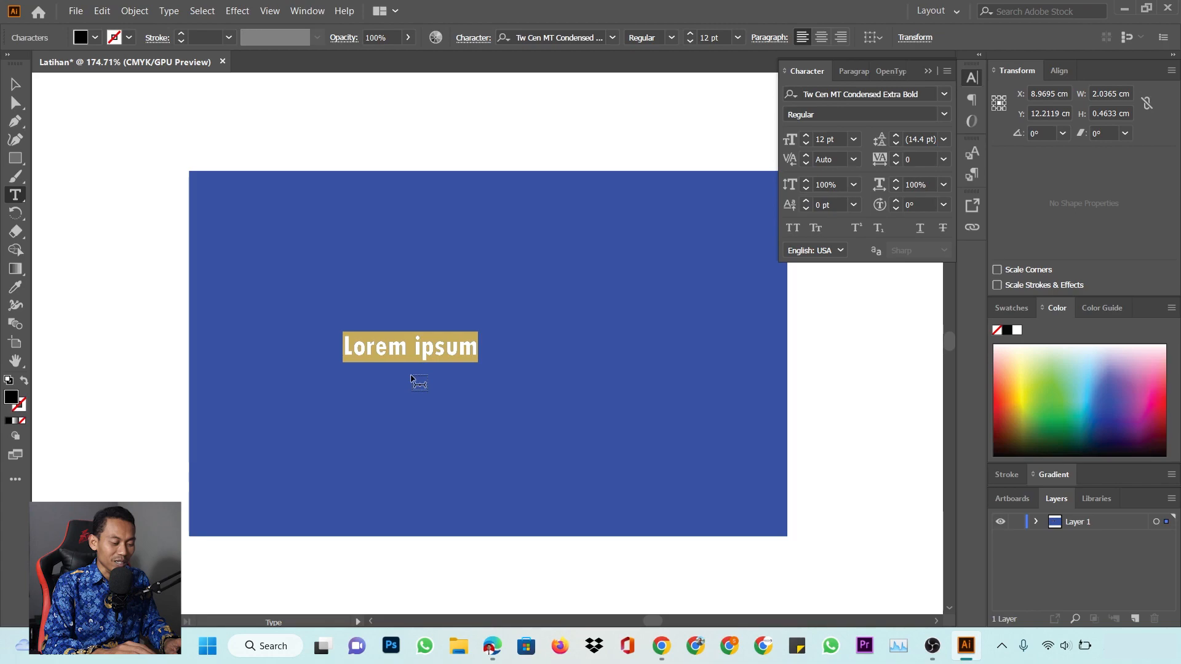
{"action": "type", "text": "M"}
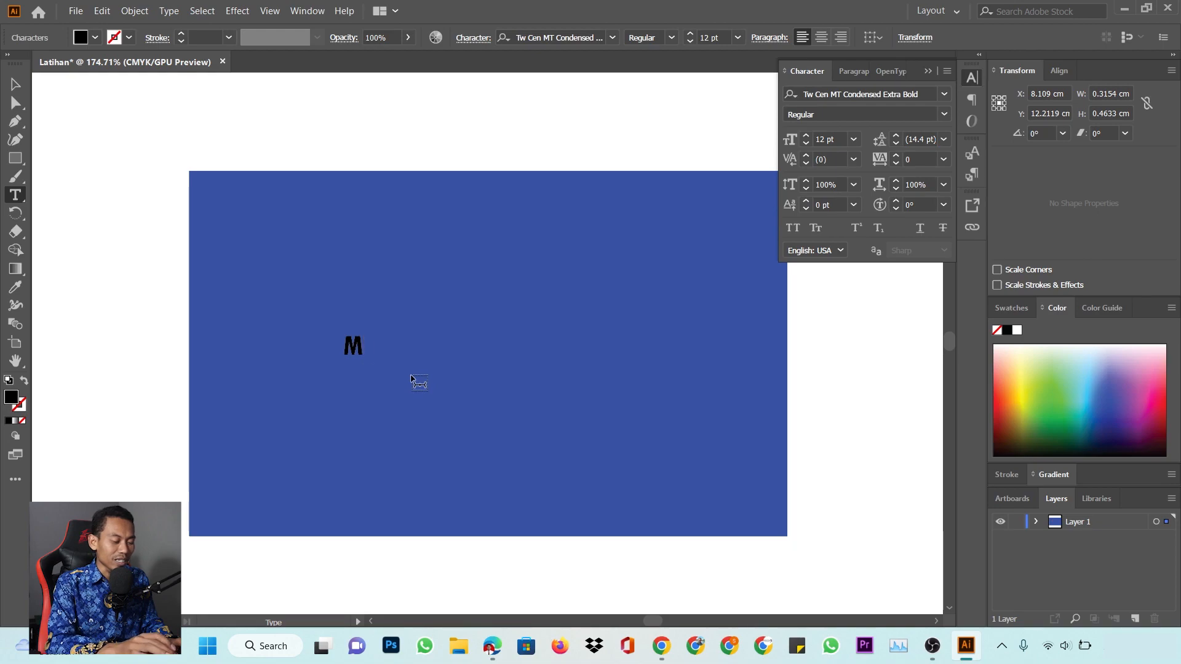
{"action": "type", "text": "ICKEY"}
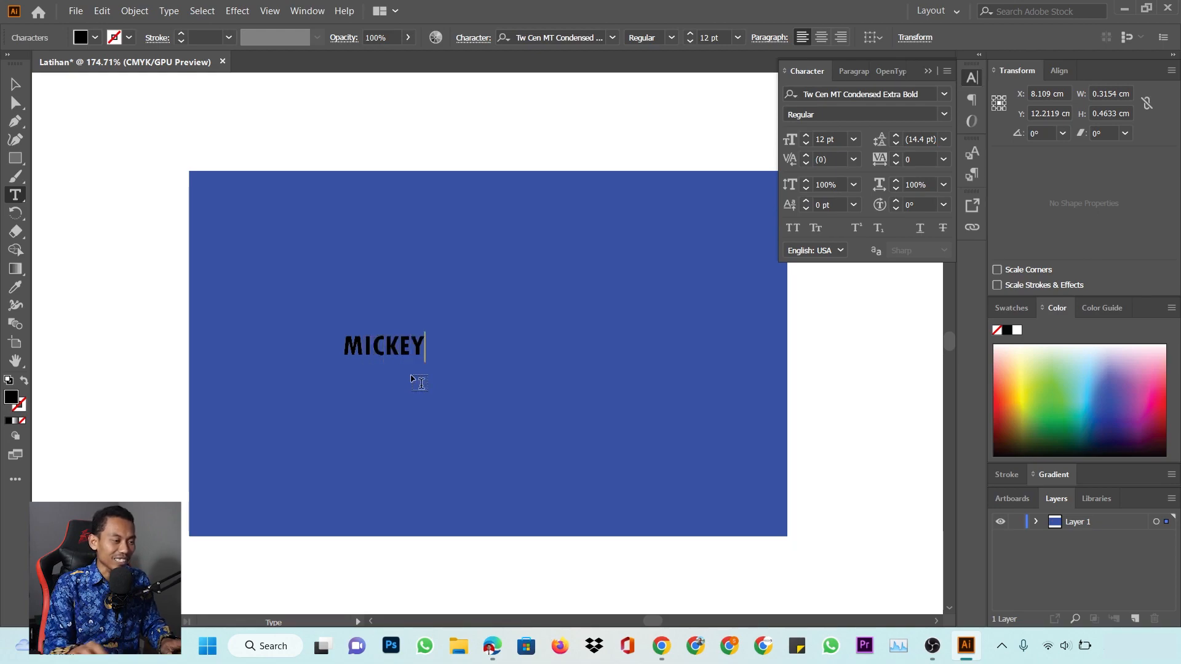
{"action": "left_click", "coordinate": [17, 87]}
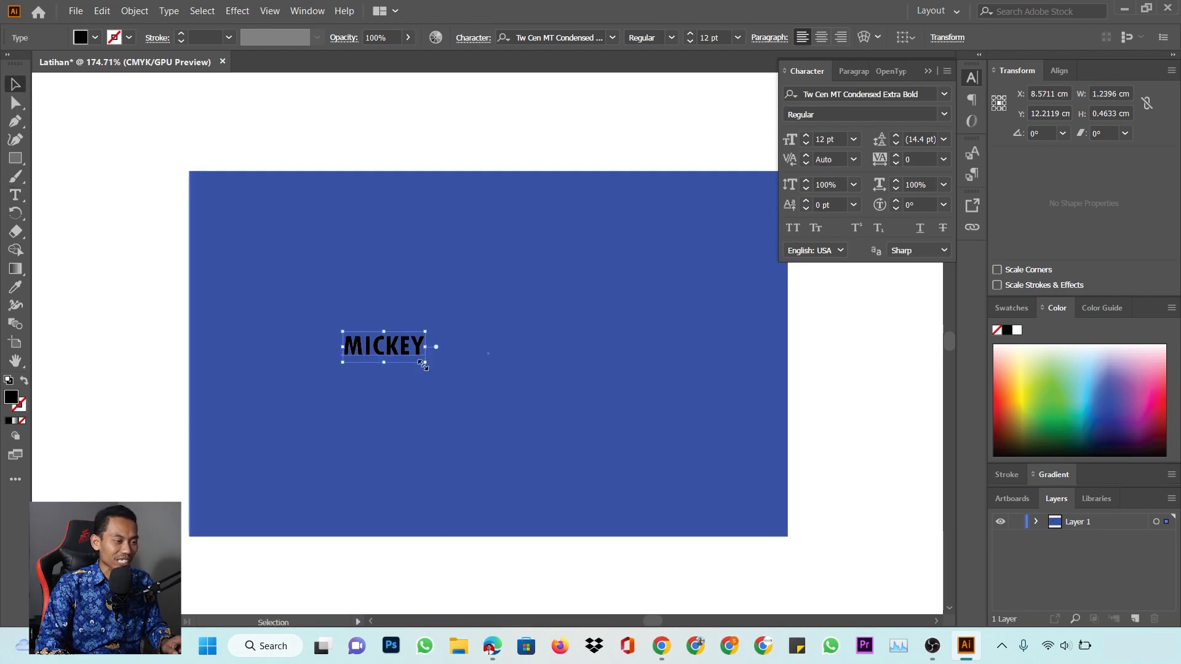
{"action": "left_click_drag", "start_coordinate": [425, 362], "coordinate": [648, 445]}
{"action": "left_click_drag", "start_coordinate": [554, 370], "coordinate": [547, 355]}
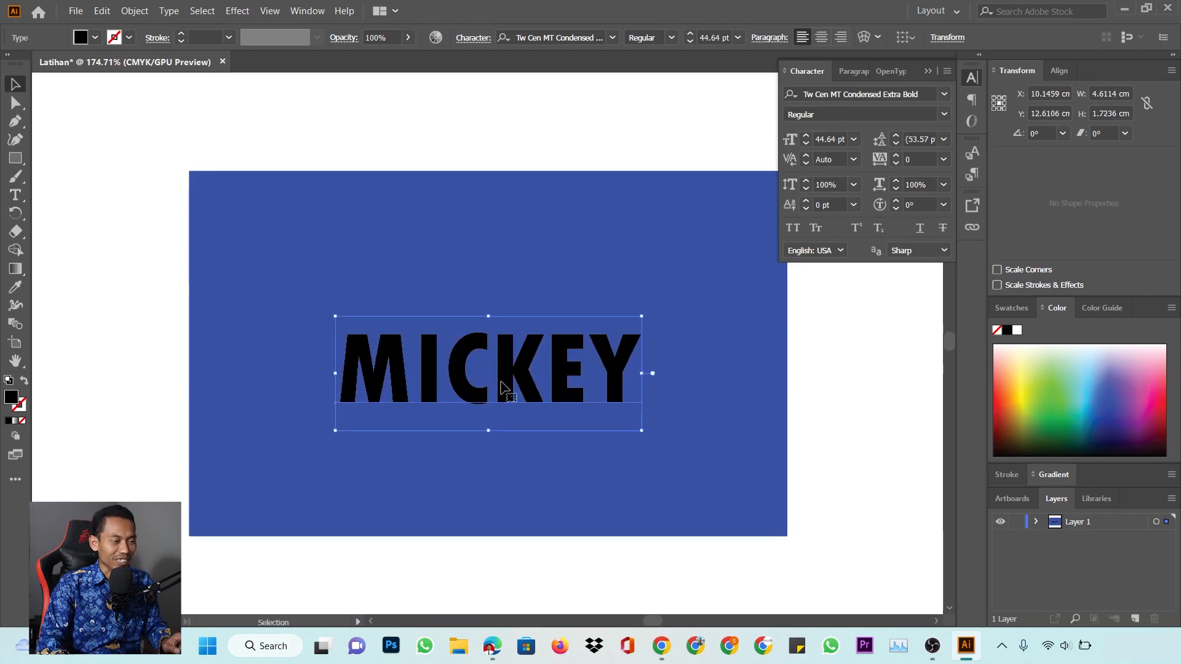
{"action": "left_click_drag", "start_coordinate": [464, 345], "coordinate": [471, 429]}
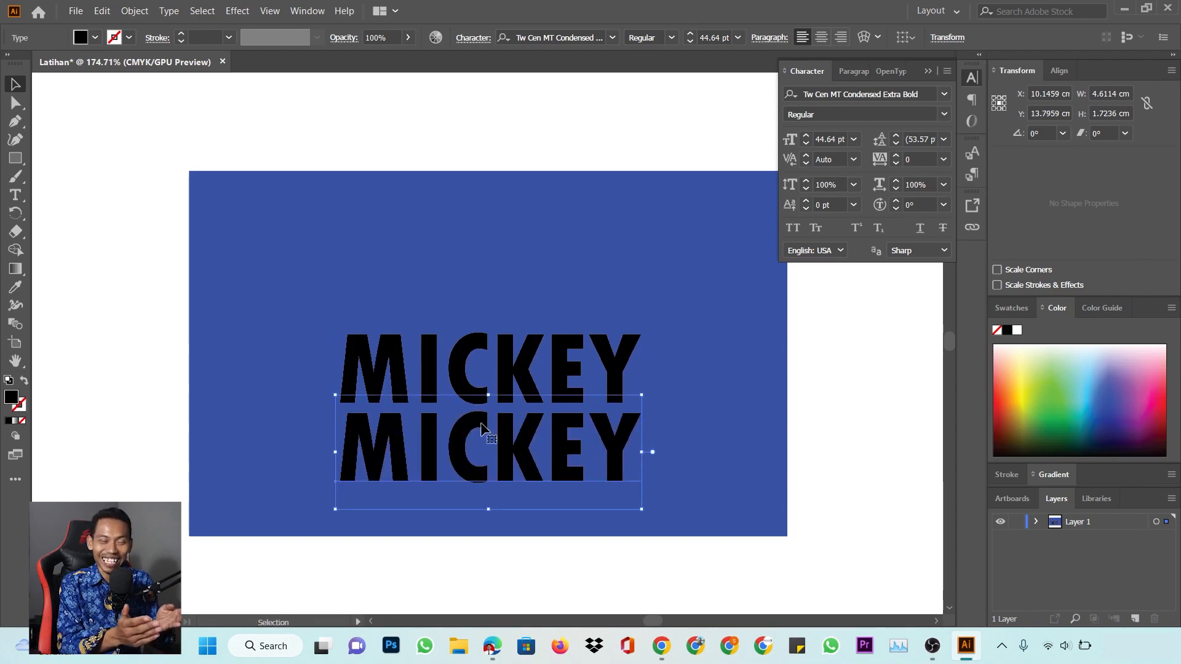
Redo the MICKEY copy beneath the original and retype it as the phone number
{"action": "key", "text": "ctrl+z"}
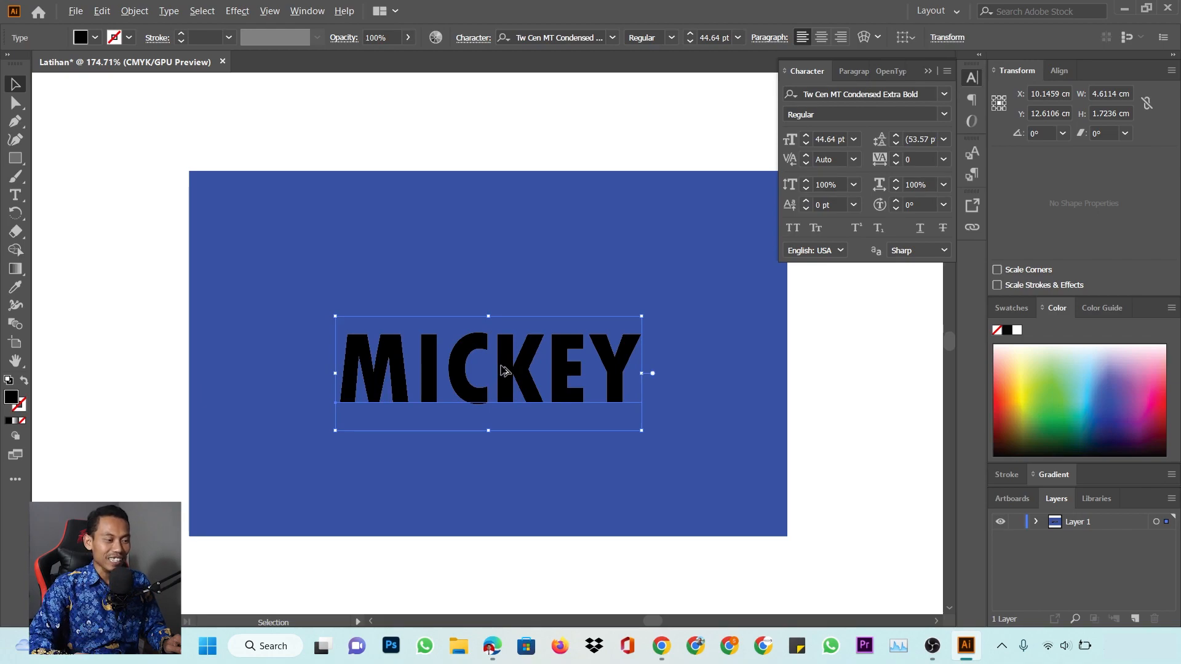
{"action": "left_click_drag", "start_coordinate": [505, 369], "coordinate": [526, 455]}
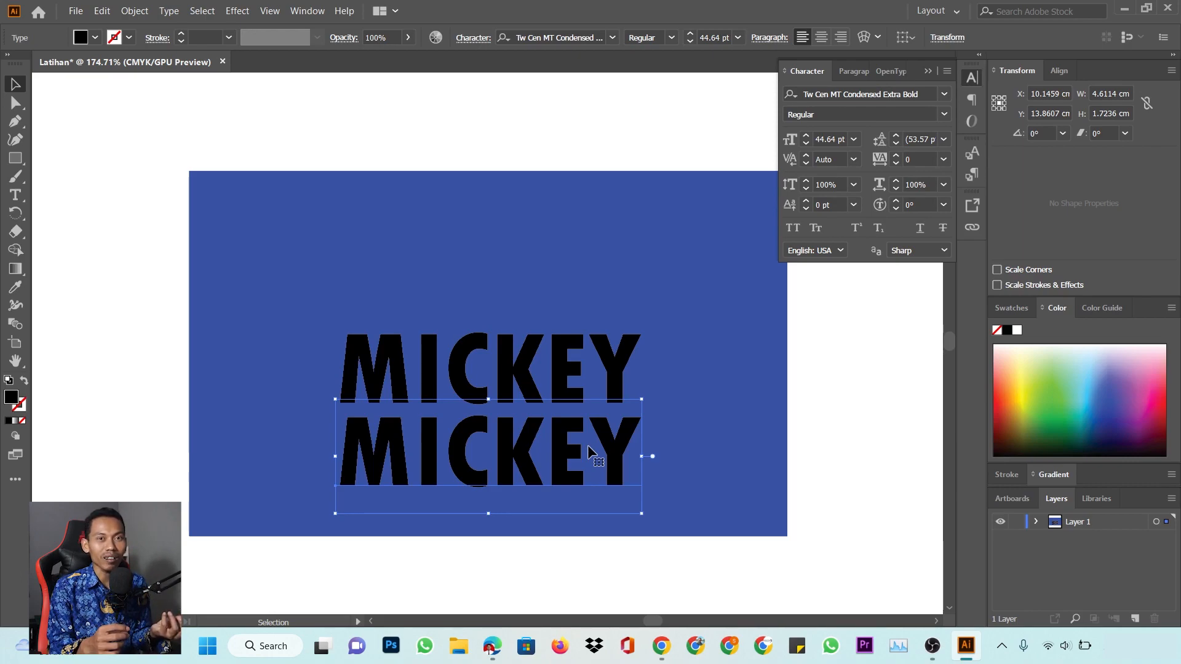
{"action": "double_click", "coordinate": [588, 445]}
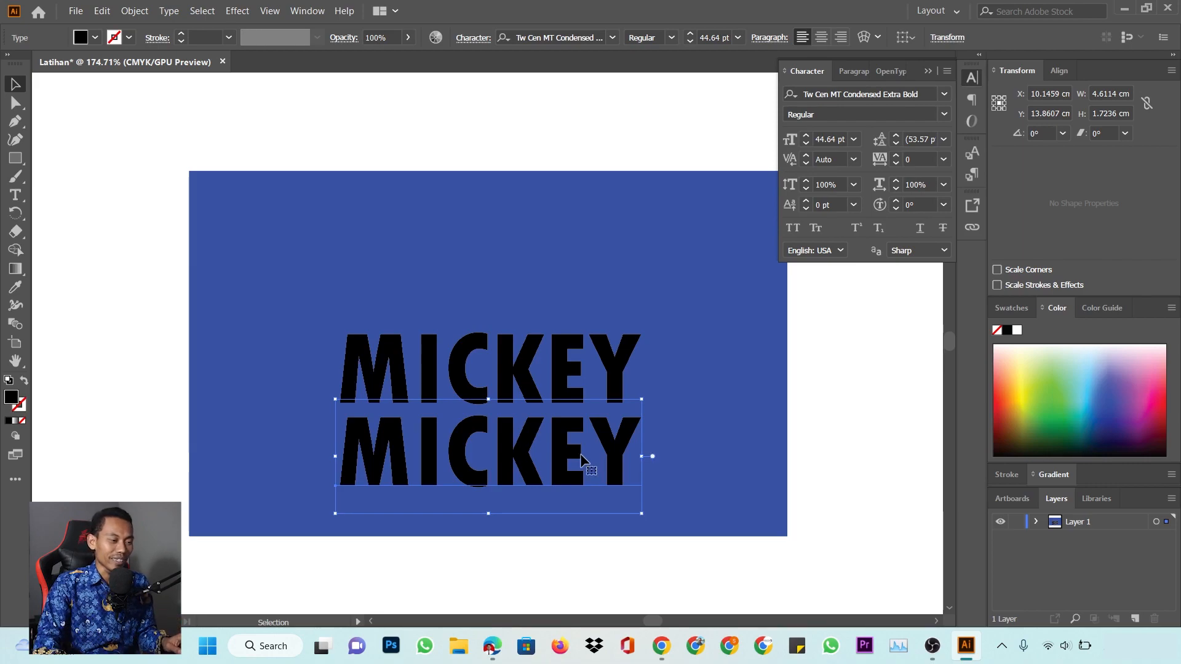
{"action": "key", "text": "ctrl+a"}
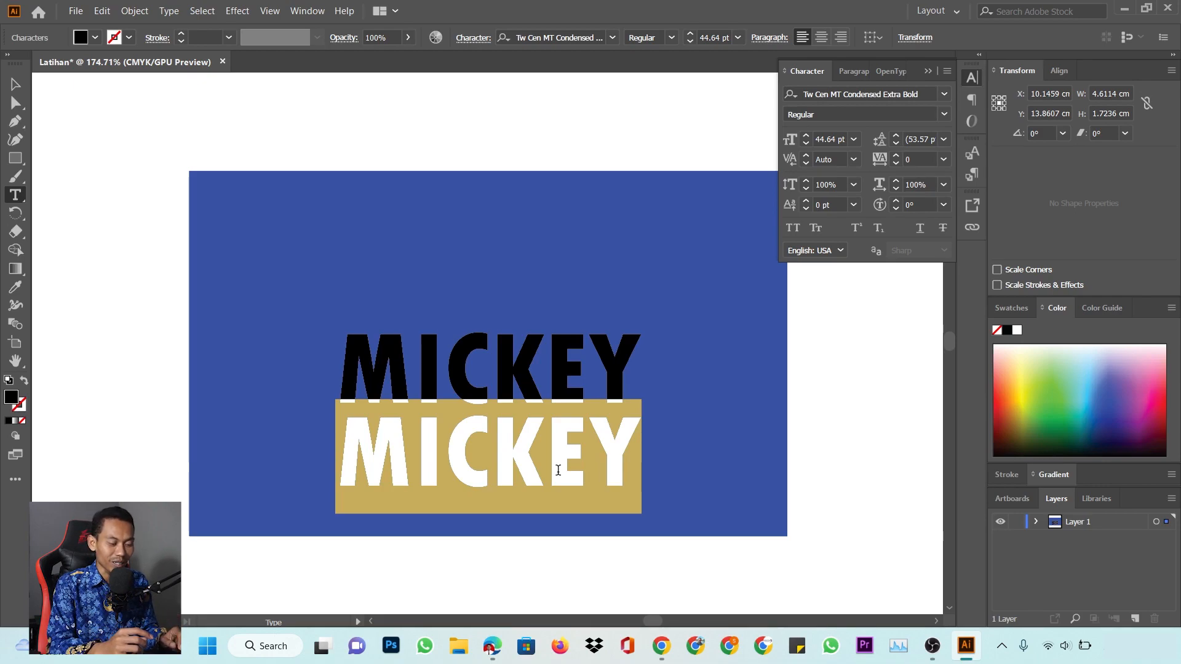
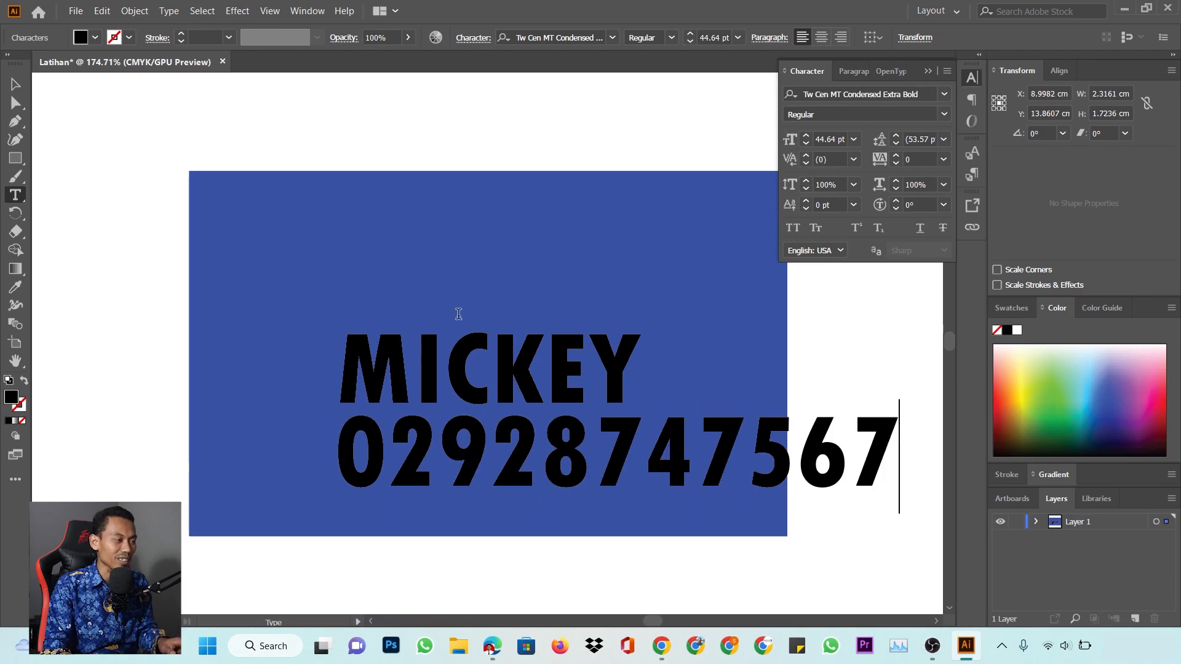
Shrink the phone number to MICKEY's width and move both lines higher on the card
{"action": "left_click", "coordinate": [16, 84]}
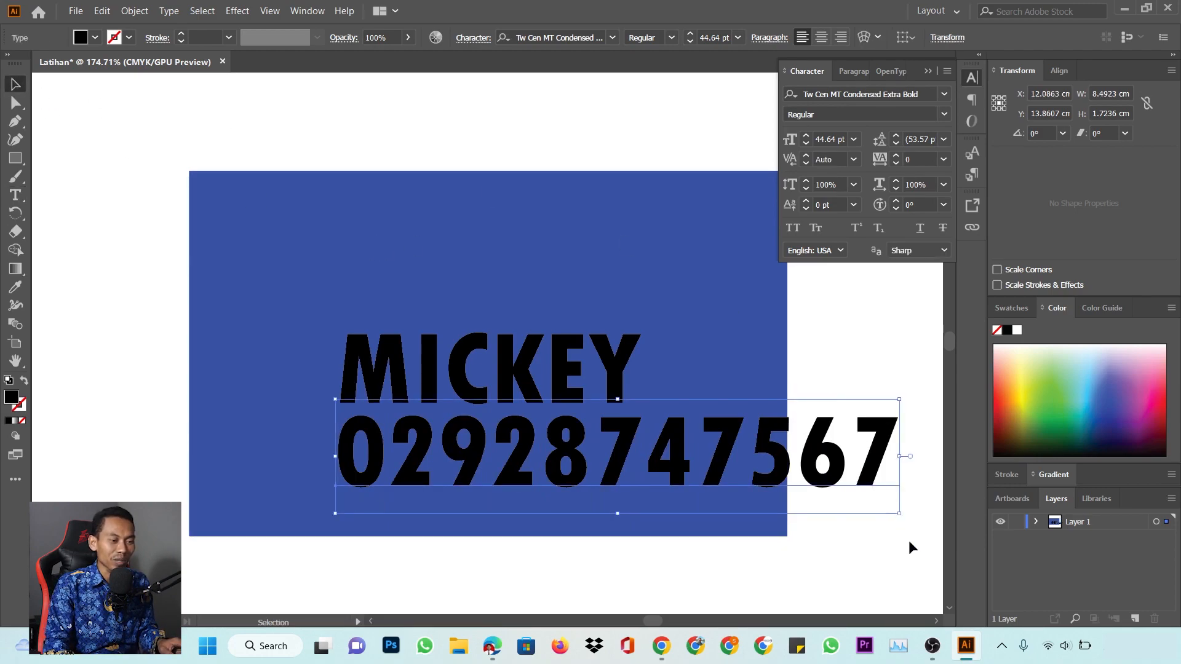
{"action": "left_click_drag", "start_coordinate": [899, 513], "coordinate": [691, 466]}
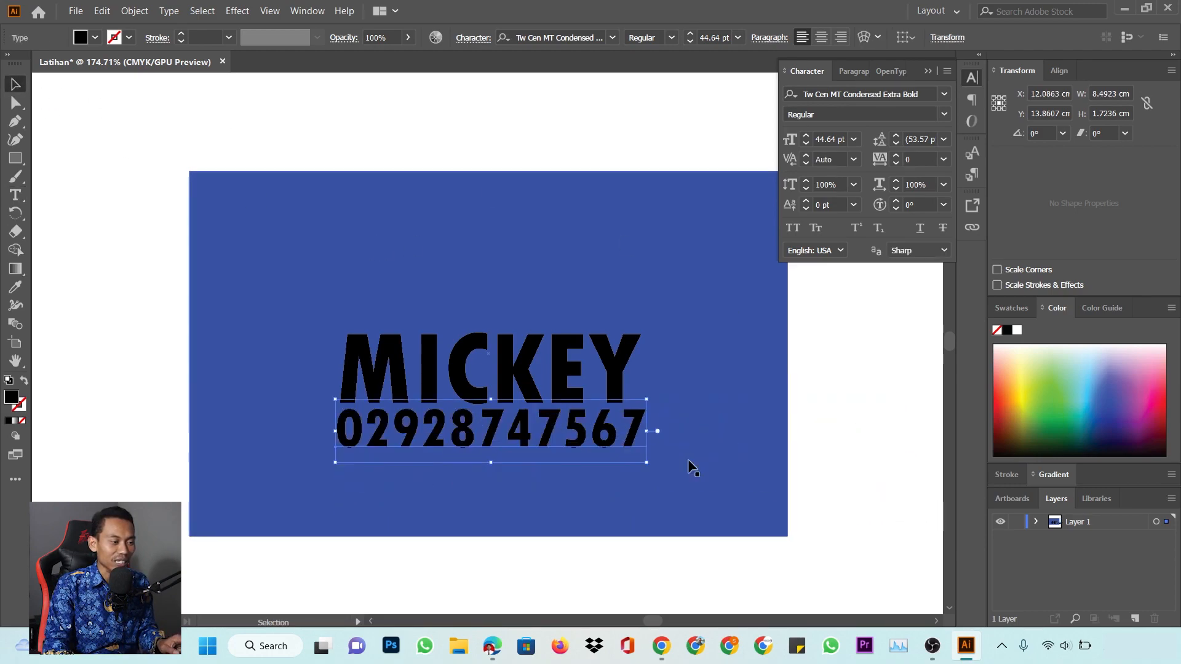
{"action": "left_click", "coordinate": [541, 374], "text": "shift"}
{"action": "left_click_drag", "start_coordinate": [581, 414], "coordinate": [590, 381]}
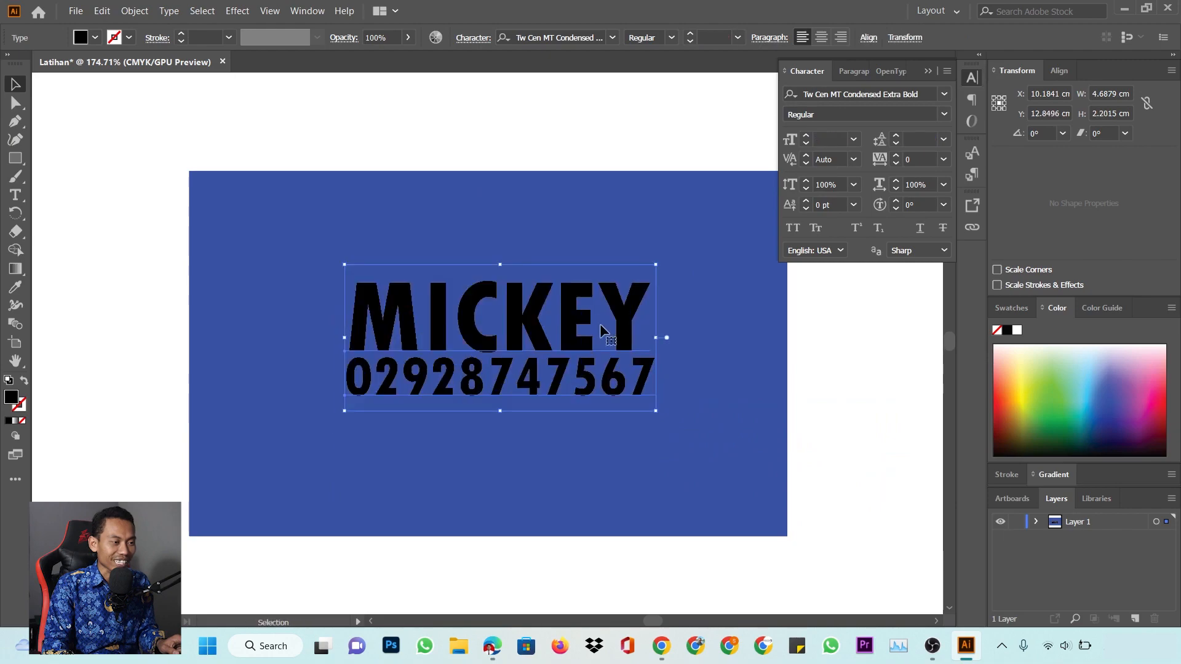
{"action": "left_click", "coordinate": [572, 130]}
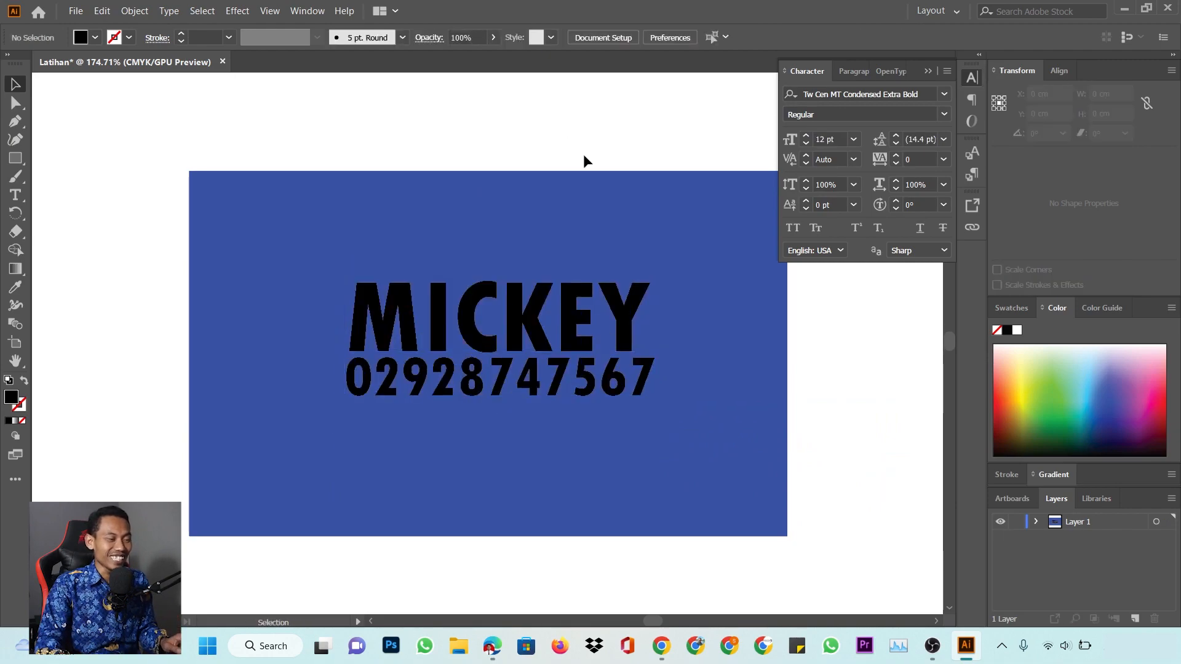
Nudge the number down slightly and draw a horizontal line segment beneath MICKEY
{"action": "left_click_drag", "start_coordinate": [614, 385], "coordinate": [613, 396]}
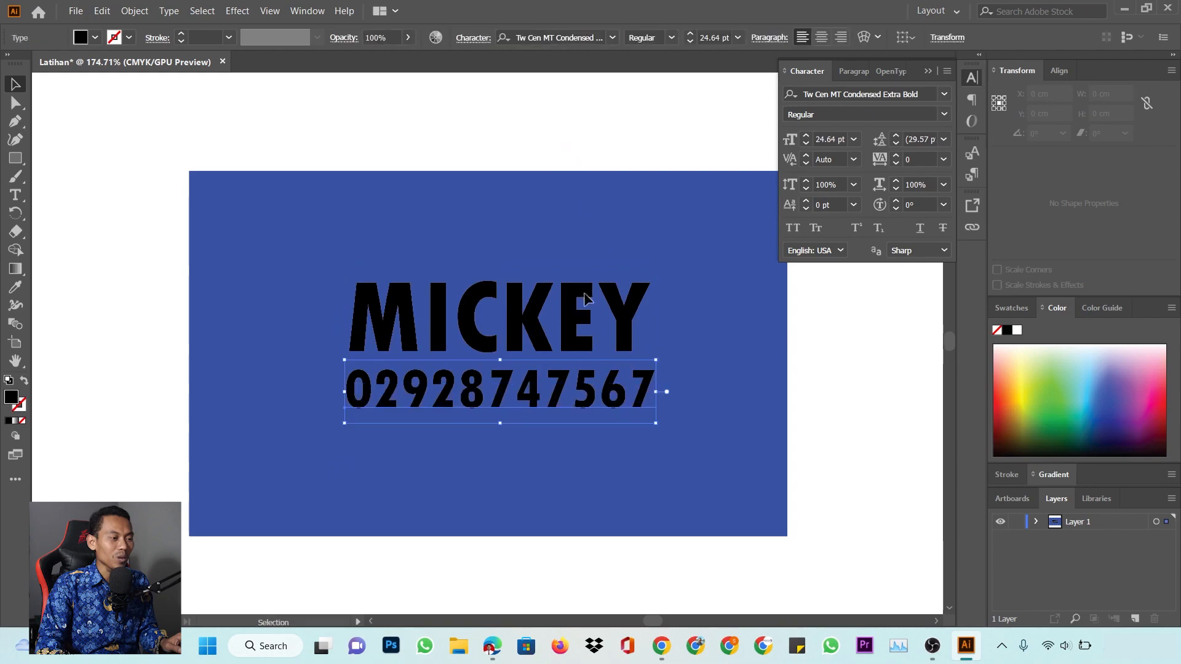
{"action": "left_click", "coordinate": [524, 109]}
{"action": "left_click", "coordinate": [17, 160]}
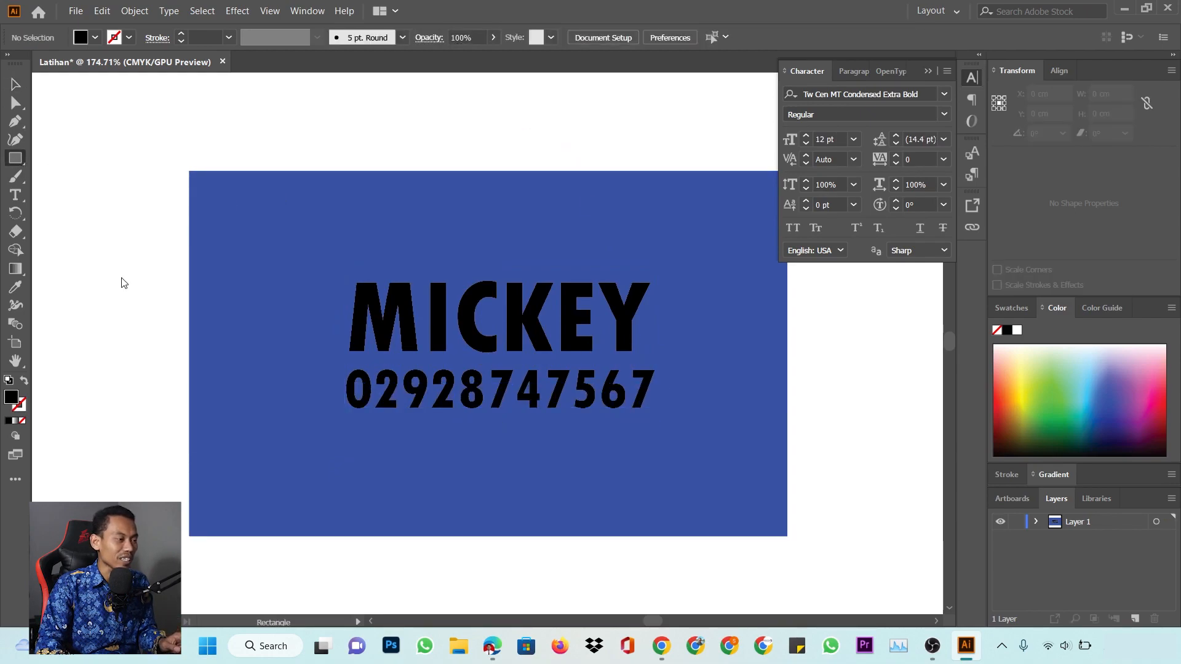
{"action": "left_click_drag", "start_coordinate": [15, 161], "coordinate": [98, 229]}
{"action": "left_click_drag", "start_coordinate": [345, 357], "coordinate": [649, 362]}
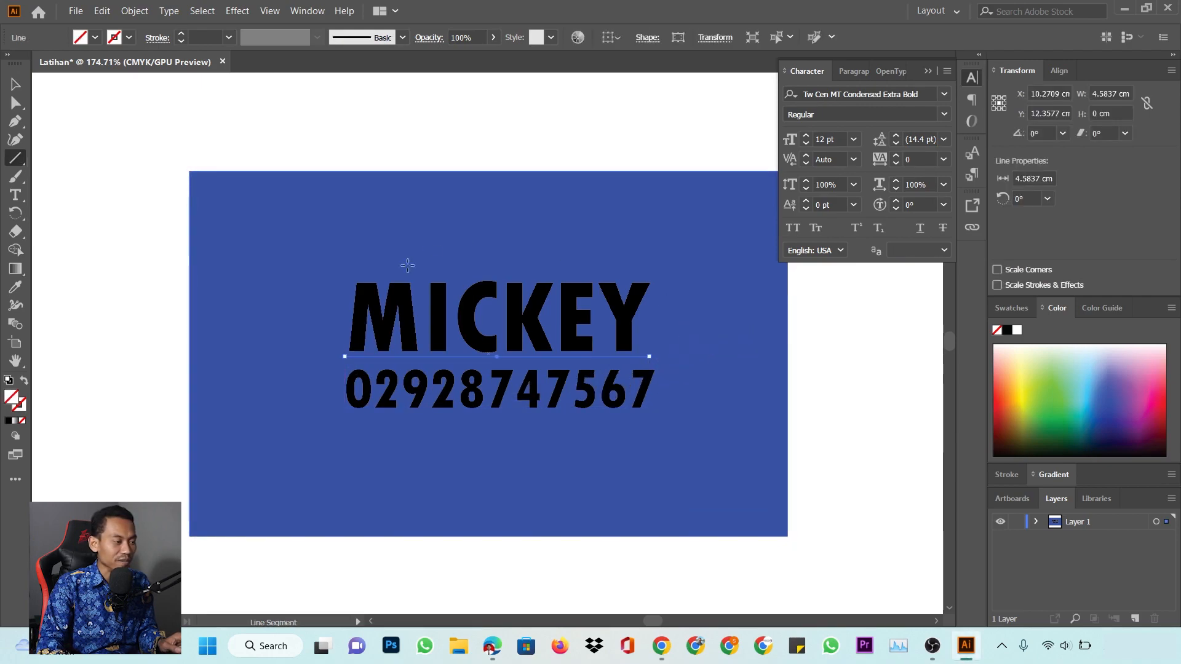
Give the line a 3 pt white stroke
{"action": "left_click", "coordinate": [182, 33]}
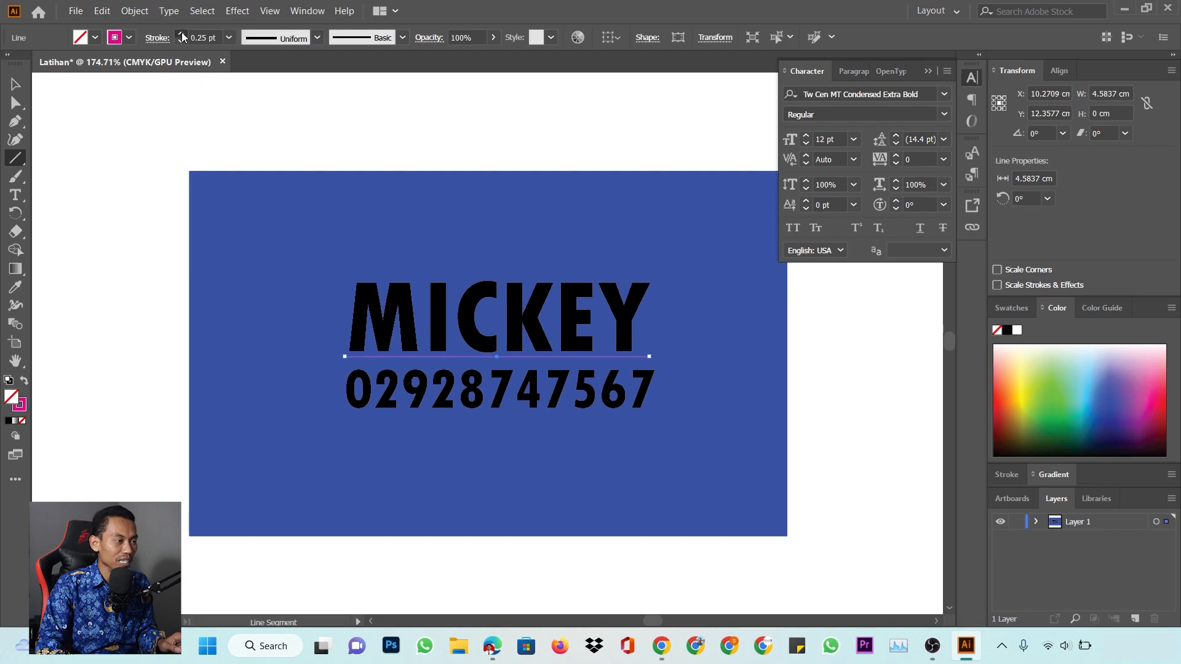
{"action": "left_click", "coordinate": [181, 33]}
{"action": "left_click", "coordinate": [181, 33]}
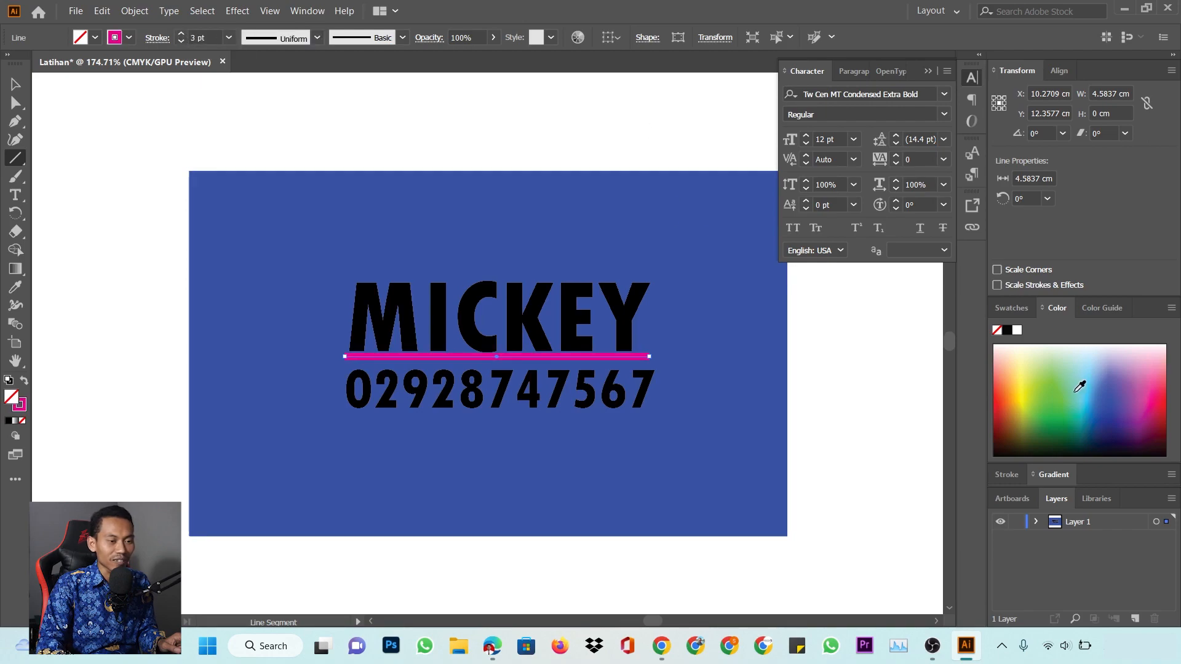
{"action": "left_click", "coordinate": [1084, 365]}
{"action": "left_click", "coordinate": [1017, 331]}
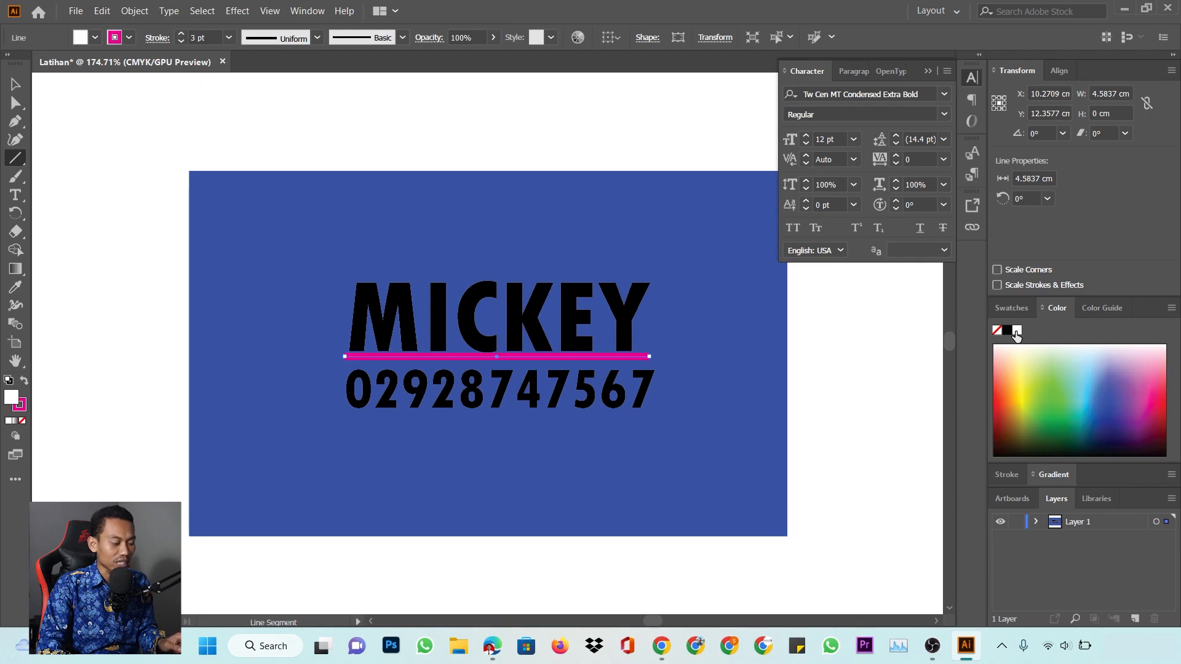
{"action": "key", "text": "x"}
{"action": "left_click", "coordinate": [1016, 332]}
Reselect MICKEY, then select the phone number line
{"action": "left_click", "coordinate": [16, 84]}
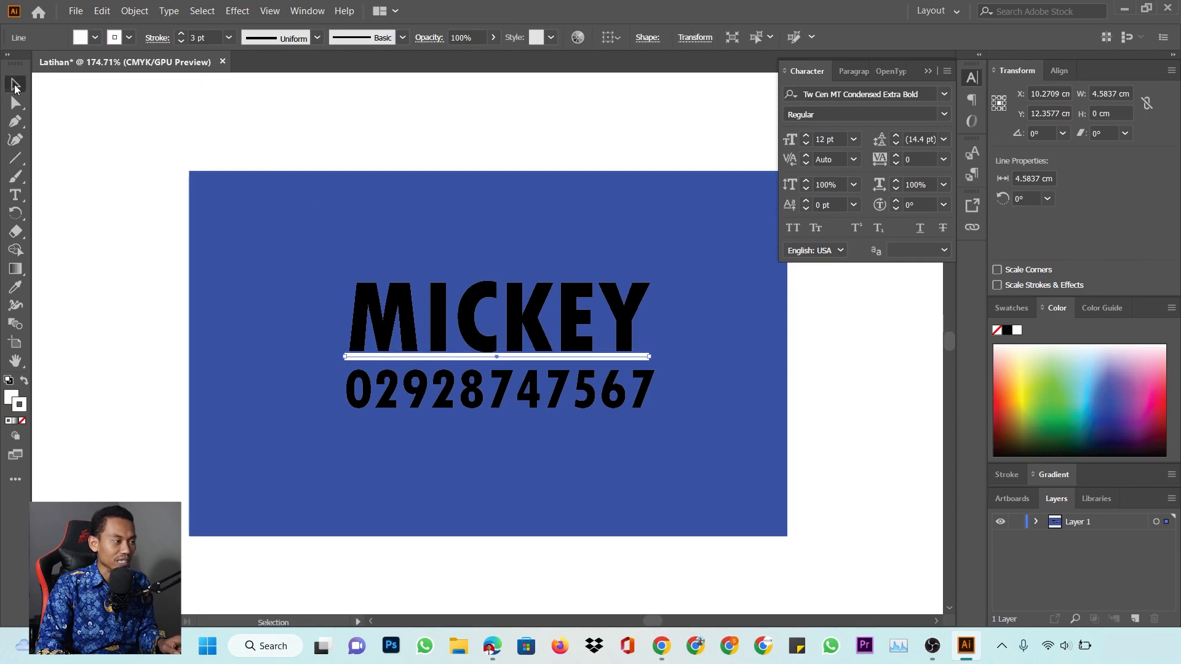
{"action": "left_click", "coordinate": [617, 245]}
{"action": "left_click", "coordinate": [582, 314]}
{"action": "left_click", "coordinate": [582, 136]}
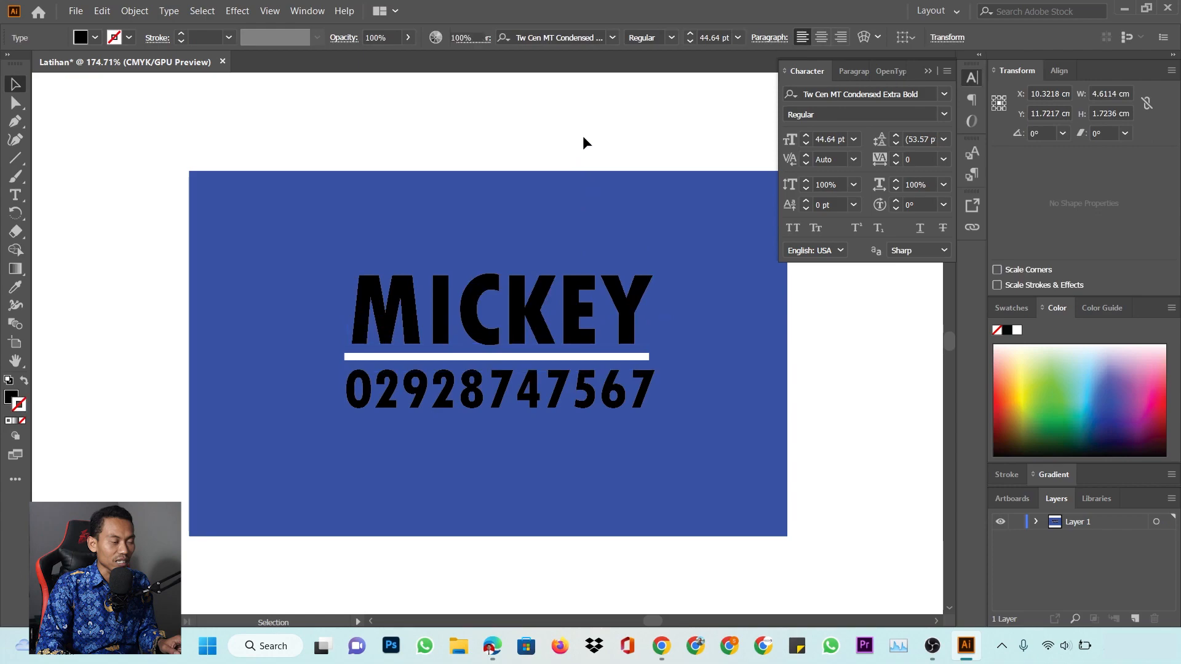
{"action": "left_click", "coordinate": [574, 321]}
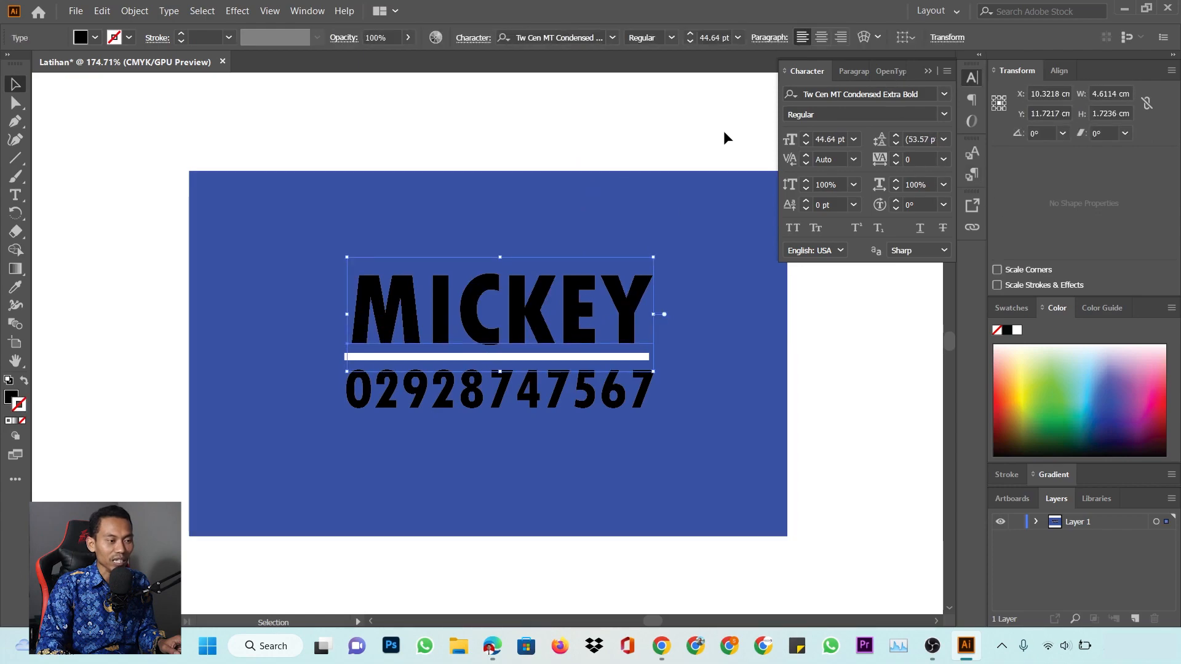
{"action": "left_click", "coordinate": [556, 108]}
{"action": "left_click", "coordinate": [609, 310]}
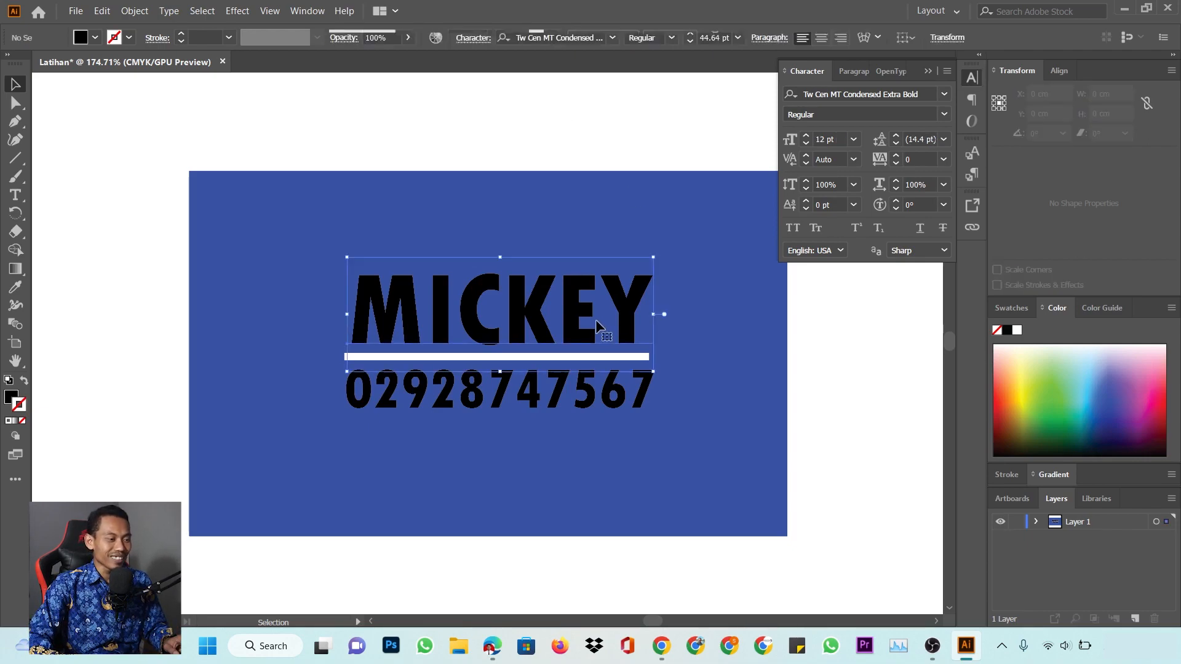
{"action": "left_click", "coordinate": [621, 389]}
Copy the number to the card's lower left and retype it as 'Design and Printing Center'
{"action": "left_click_drag", "start_coordinate": [552, 390], "coordinate": [423, 490]}
{"action": "key", "text": "t"}
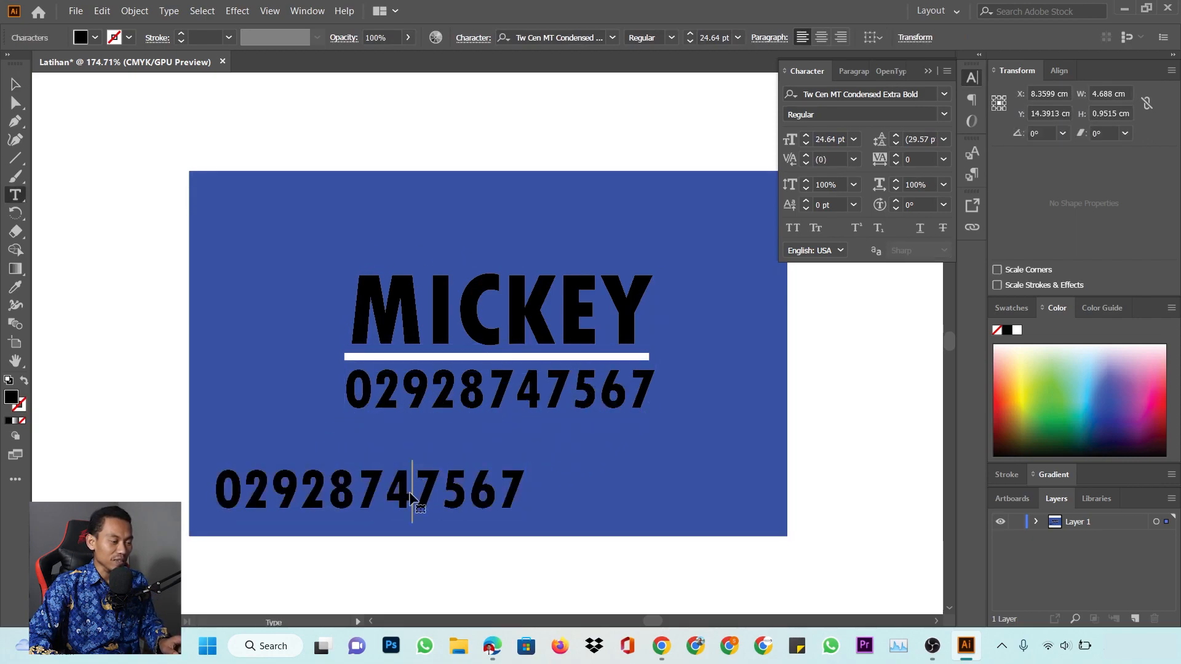
{"action": "double_click", "coordinate": [411, 492]}
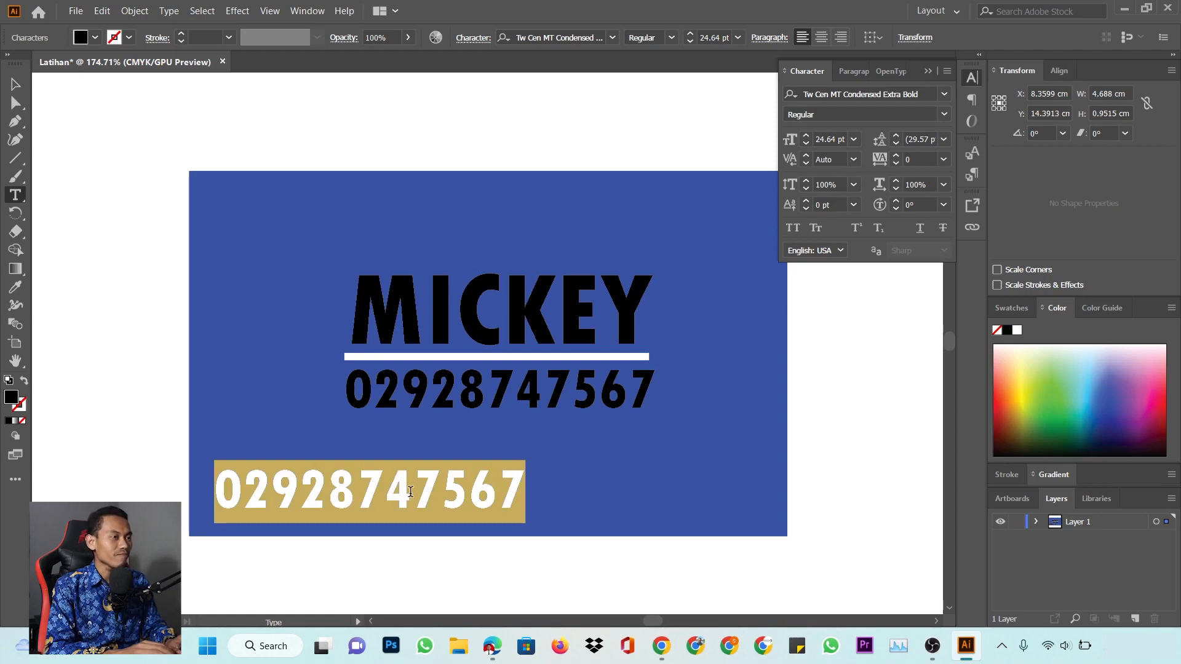
{"action": "type", "text": "Service"}
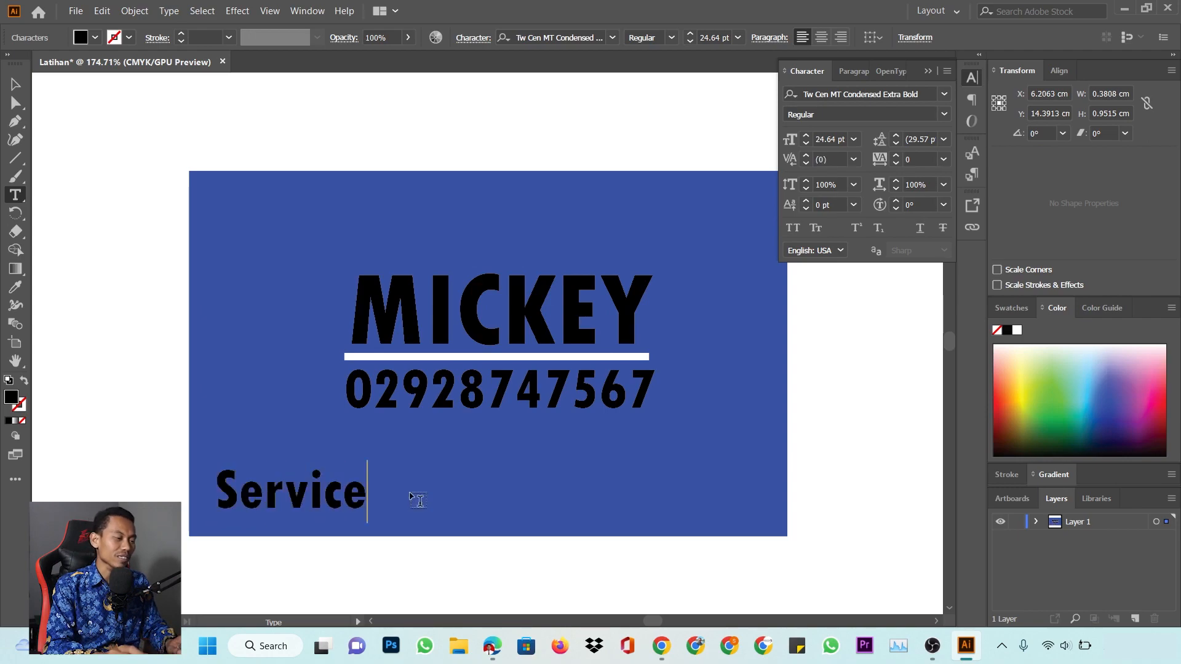
{"action": "key", "text": "BackSpace"}
{"action": "key", "text": "BackSpace"}
{"action": "key", "text": "BackSpace"}
{"action": "key", "text": "BackSpace"}
{"action": "key", "text": "BackSpace"}
{"action": "key", "text": "BackSpace"}
{"action": "key", "text": "BackSpace"}
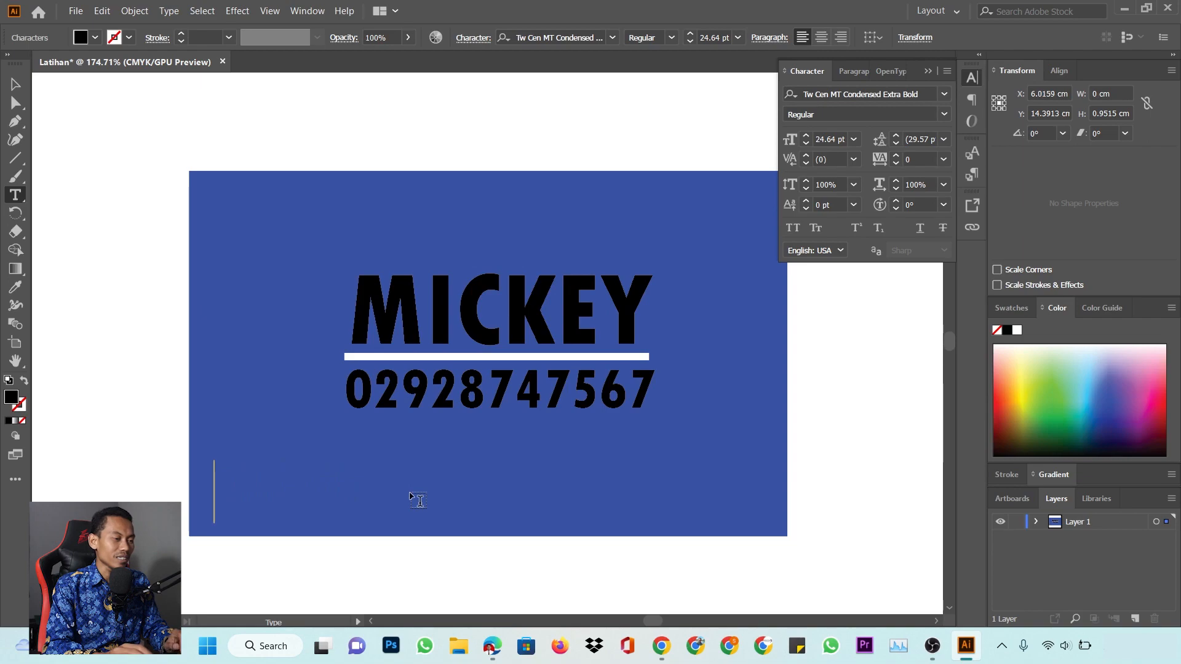
{"action": "type", "text": "Desi"}
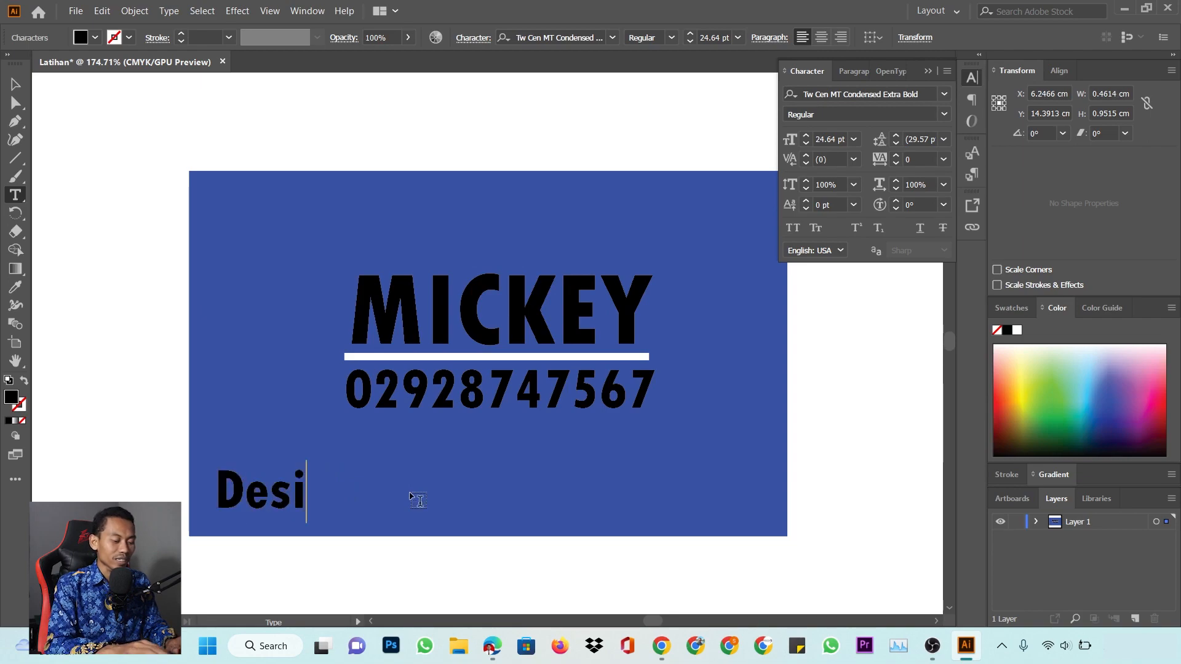
{"action": "type", "text": "gn and"}
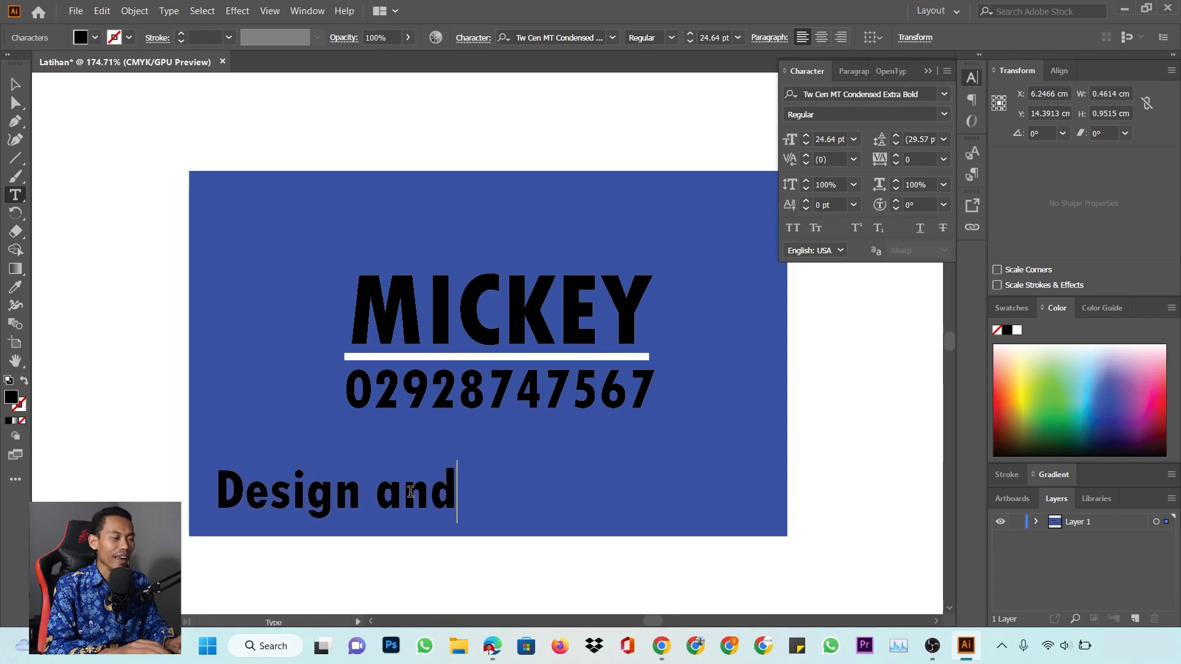
{"action": "type", "text": " Printer"}
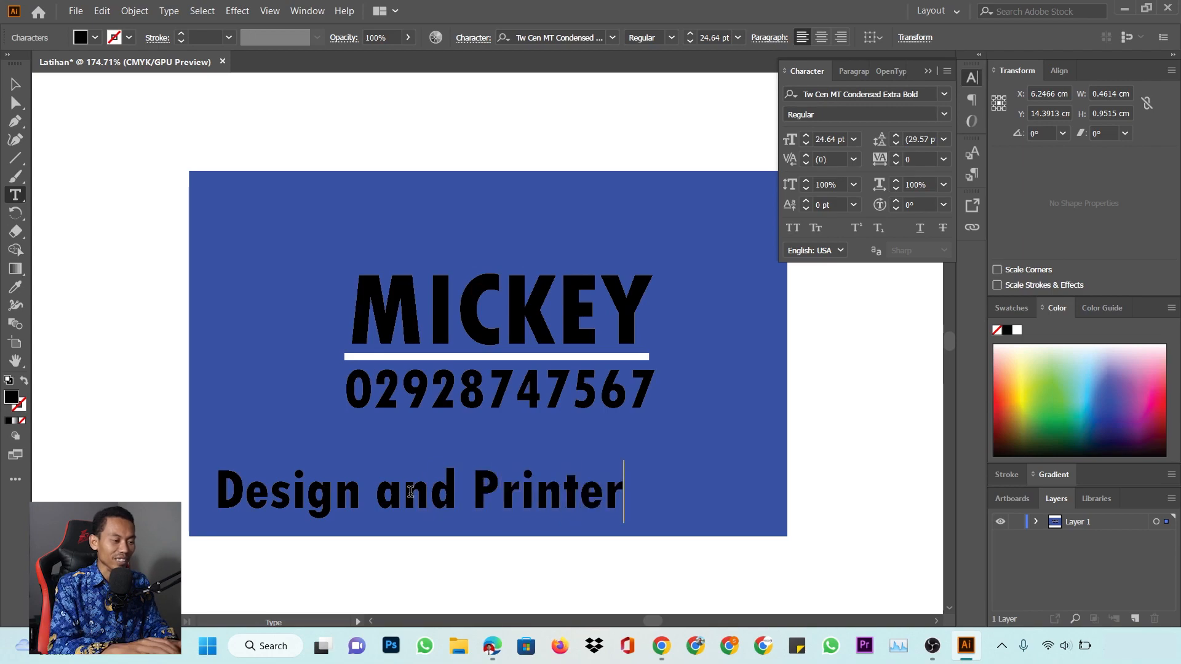
{"action": "key", "text": "BackSpace"}
{"action": "key", "text": "BackSpace"}
{"action": "type", "text": "ing Center"}
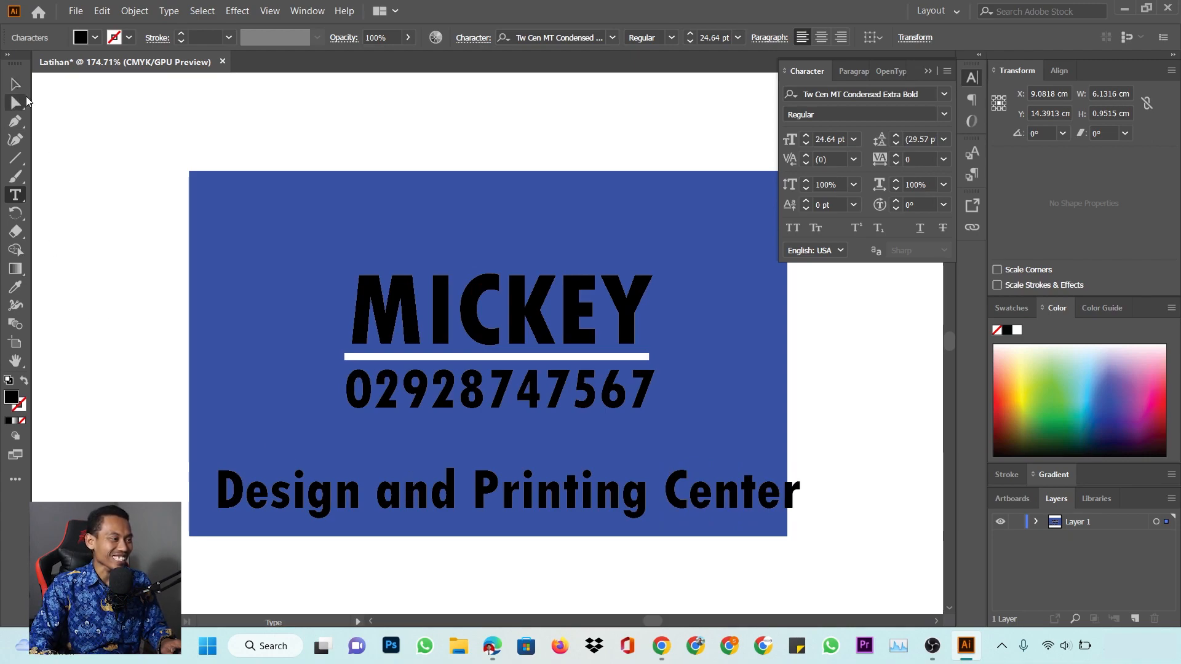
Scale and position Design and Printing Center to fit the card, then copy it below
{"action": "left_click", "coordinate": [15, 84]}
{"action": "left_click_drag", "start_coordinate": [800, 525], "coordinate": [687, 510]}
{"action": "left_click_drag", "start_coordinate": [679, 465], "coordinate": [769, 467]}
{"action": "left_click_drag", "start_coordinate": [738, 512], "coordinate": [735, 488]}
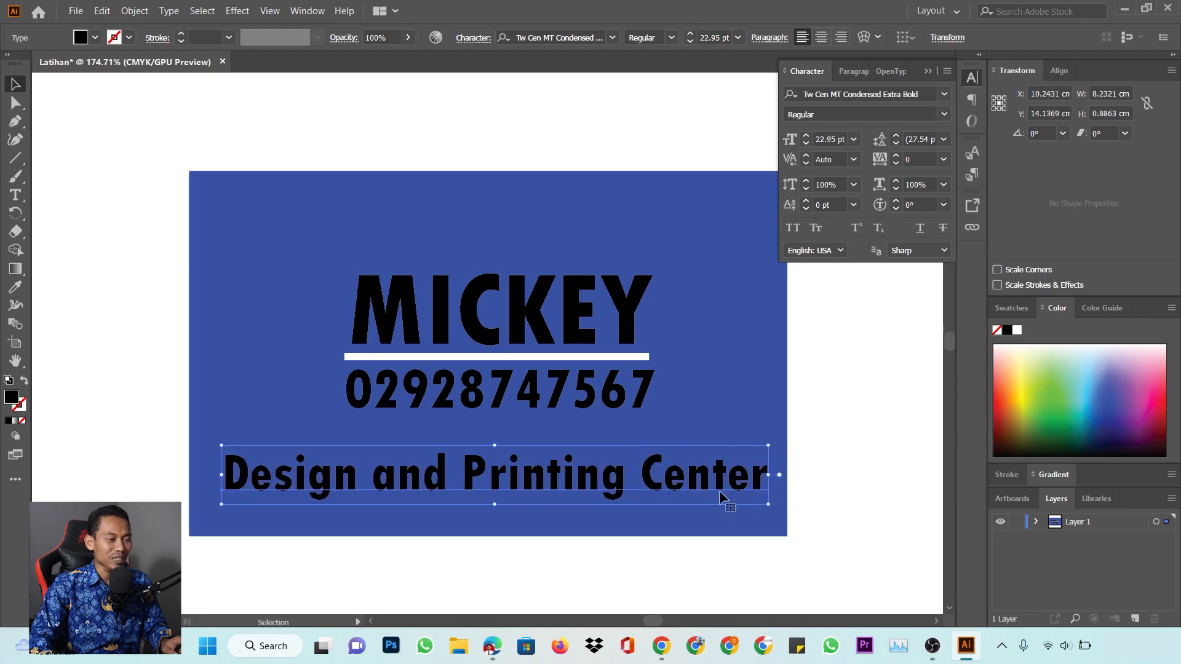
{"action": "left_click_drag", "start_coordinate": [431, 476], "coordinate": [425, 512]}
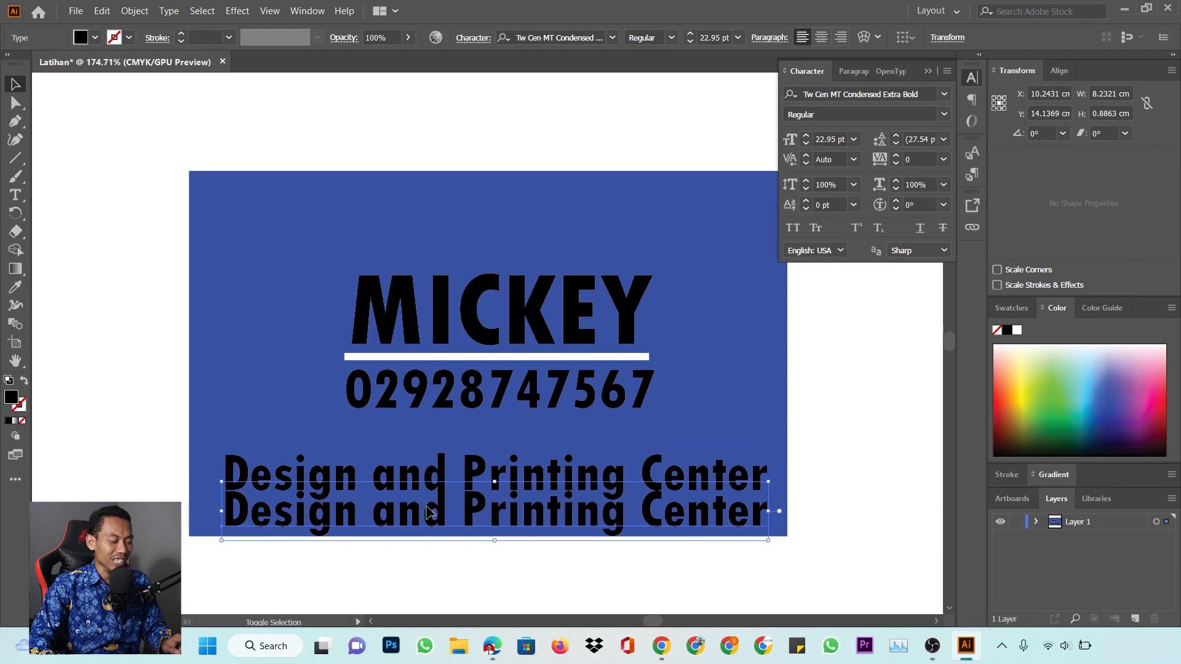
Retype the copy as 'Ig Yt tw', shrink and centre it, and nudge the title up
{"action": "double_click", "coordinate": [442, 505]}
{"action": "key", "text": "ctrl+a"}
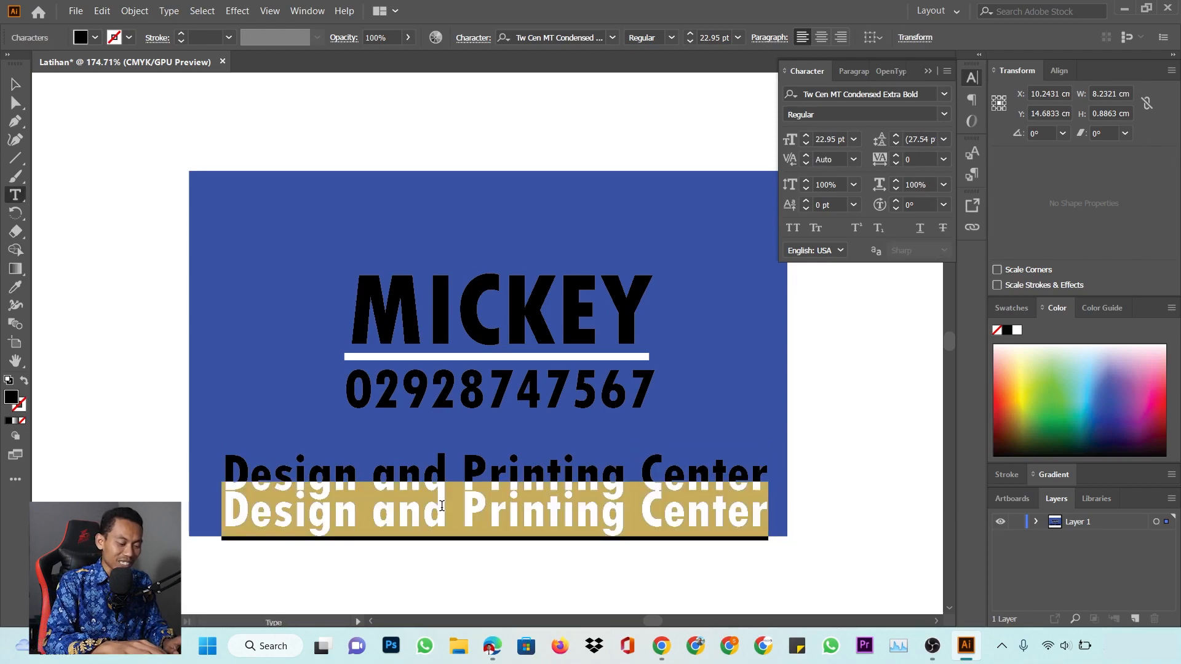
{"action": "type", "text": "Ig"}
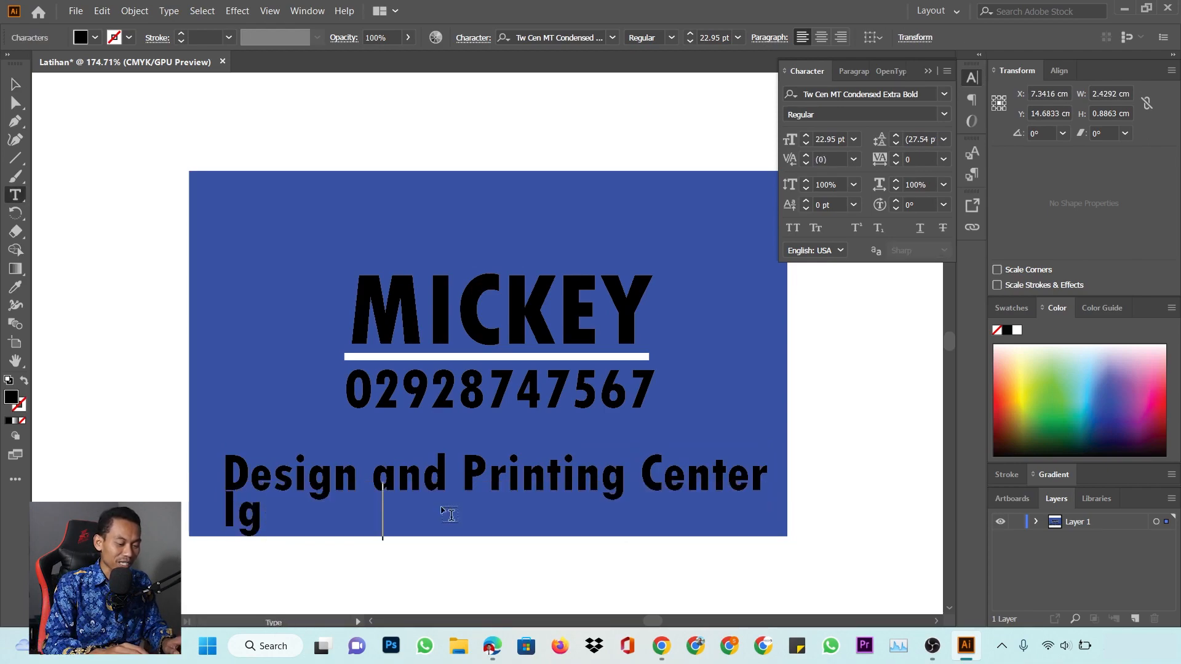
{"action": "type", "text": "         Yt"}
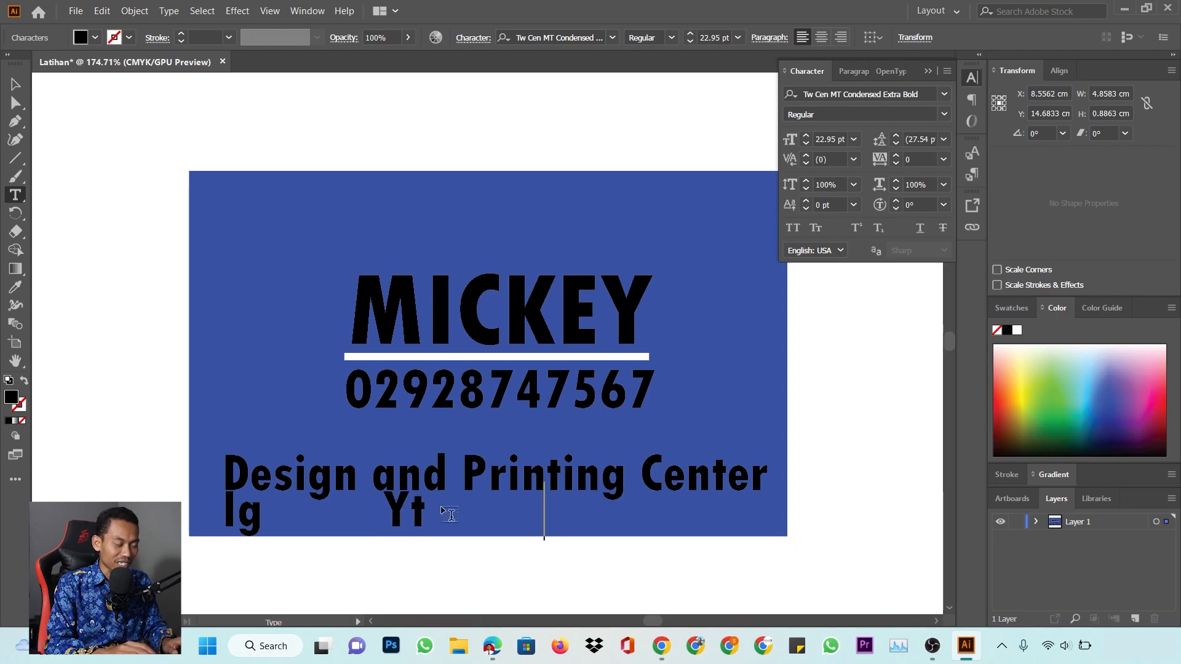
{"action": "type", "text": "         tw"}
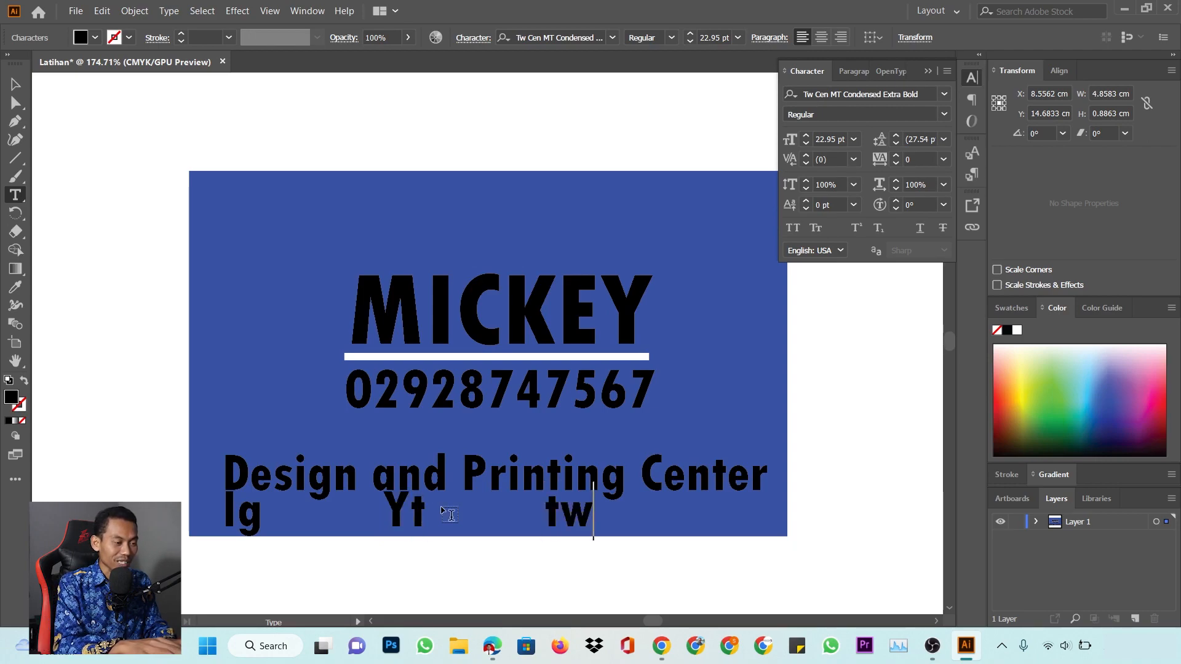
{"action": "key", "text": "Escape"}
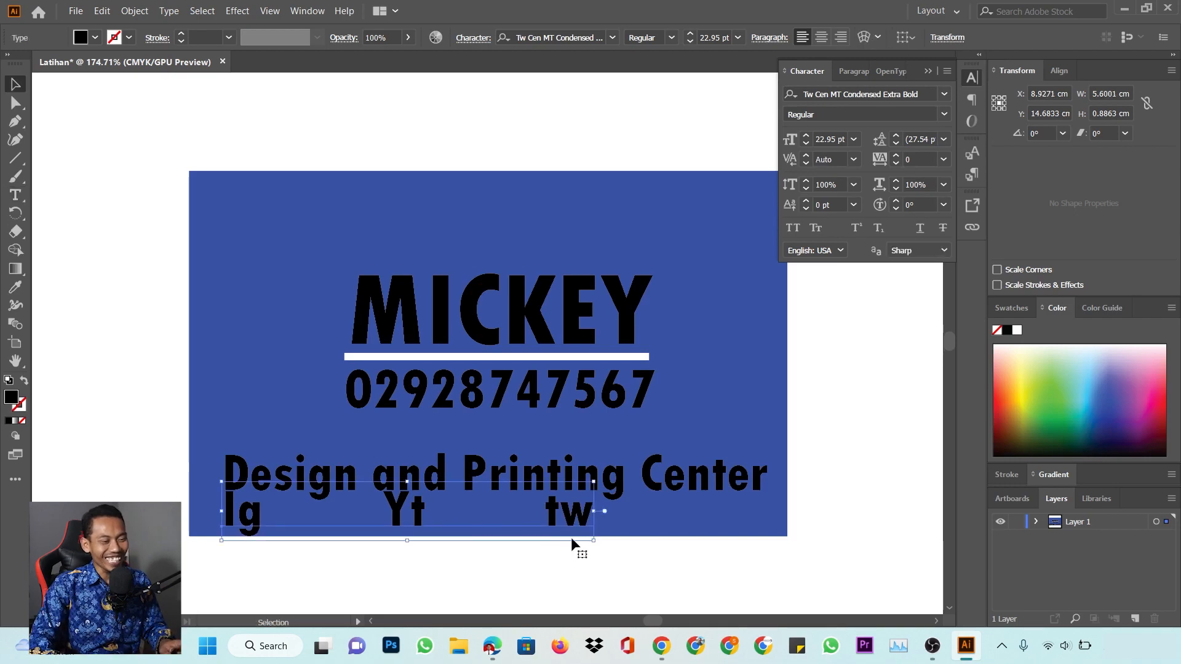
{"action": "left_click_drag", "start_coordinate": [591, 539], "coordinate": [612, 515]}
{"action": "left_click_drag", "start_coordinate": [727, 475], "coordinate": [728, 471]}
{"action": "left_click", "coordinate": [702, 275]}
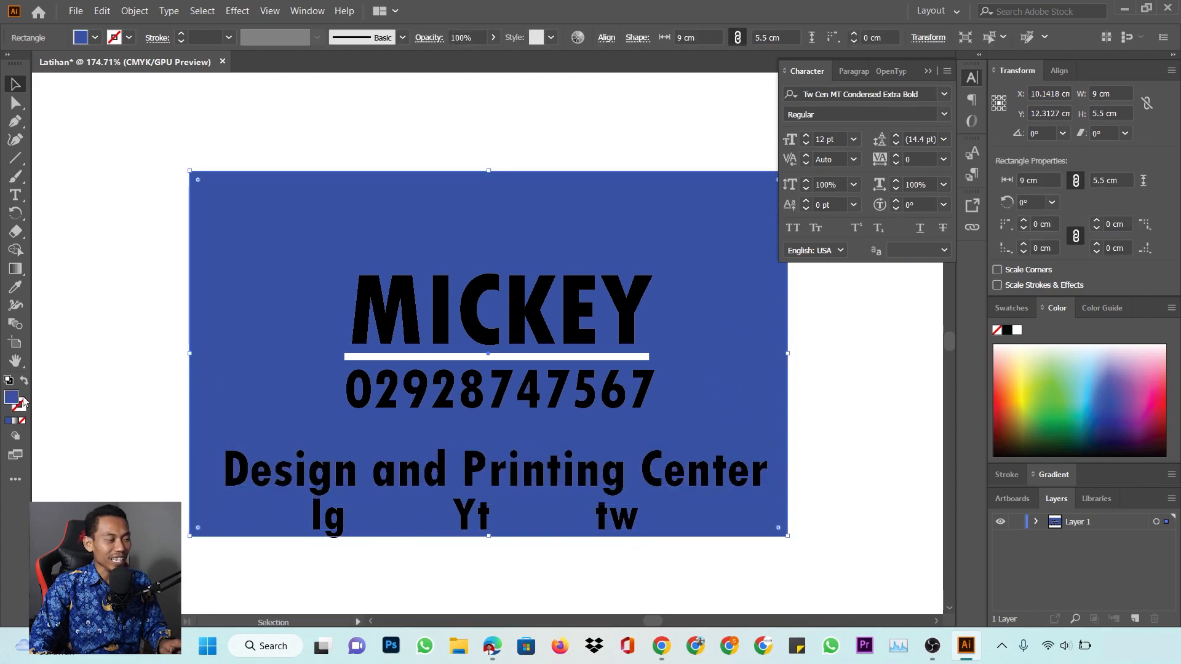
{"action": "left_click", "coordinate": [1011, 308]}
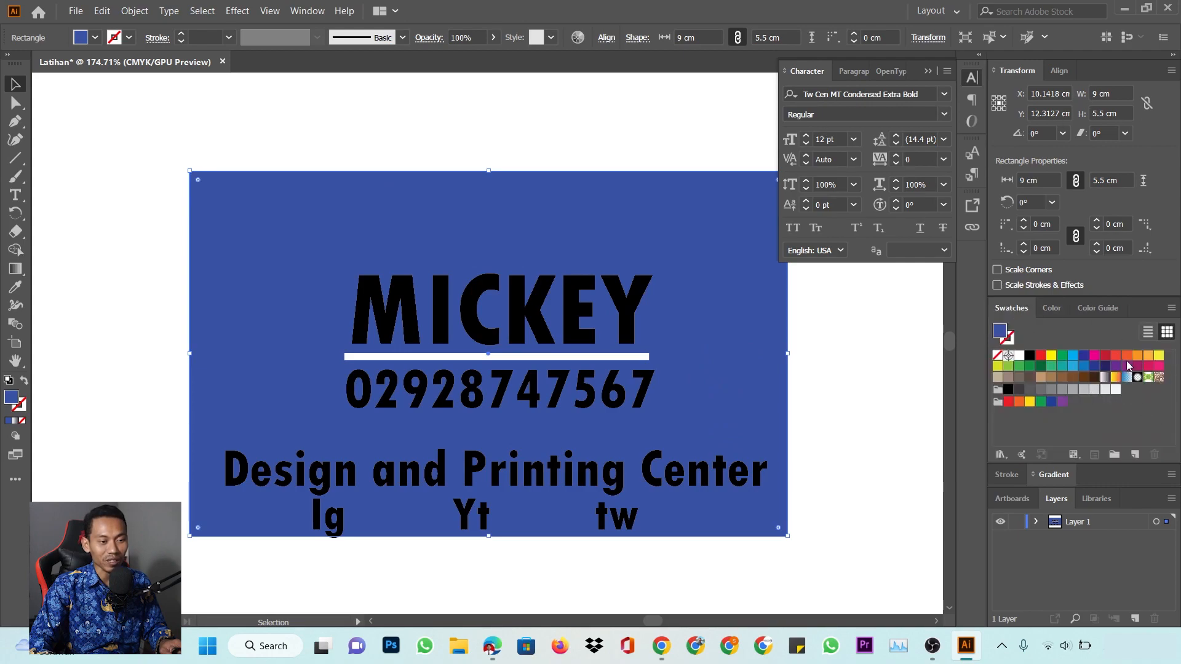
{"action": "left_click", "coordinate": [1127, 356]}
{"action": "left_click", "coordinate": [861, 348]}
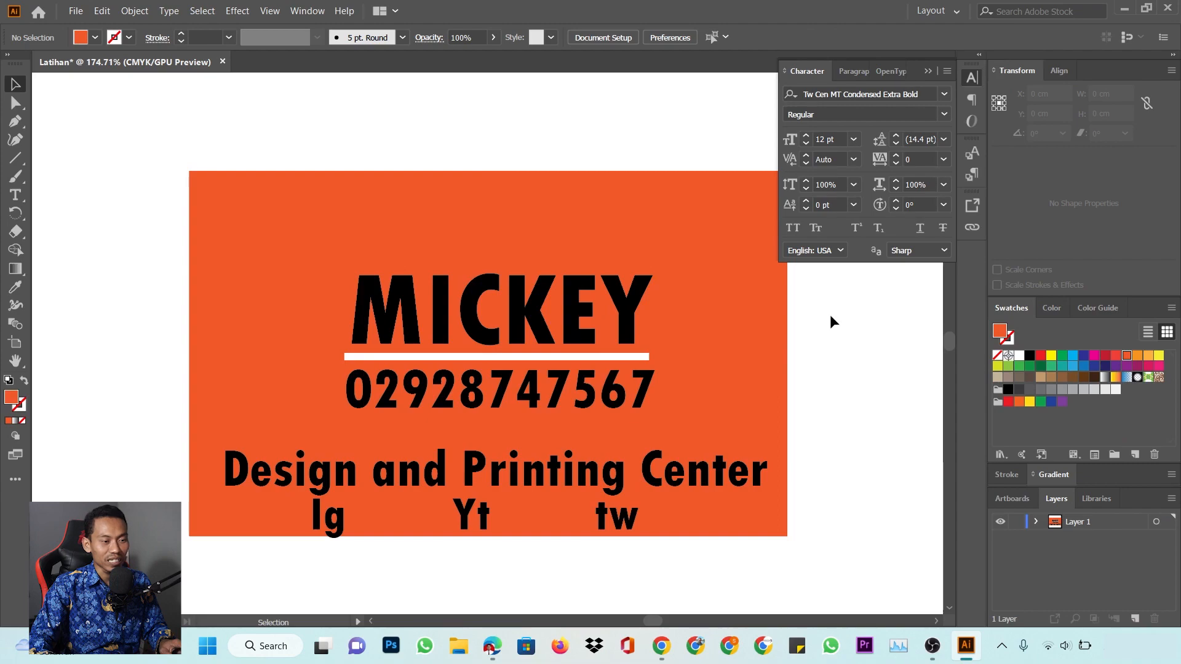
{"action": "left_click", "coordinate": [760, 294]}
{"action": "left_click", "coordinate": [1137, 357]}
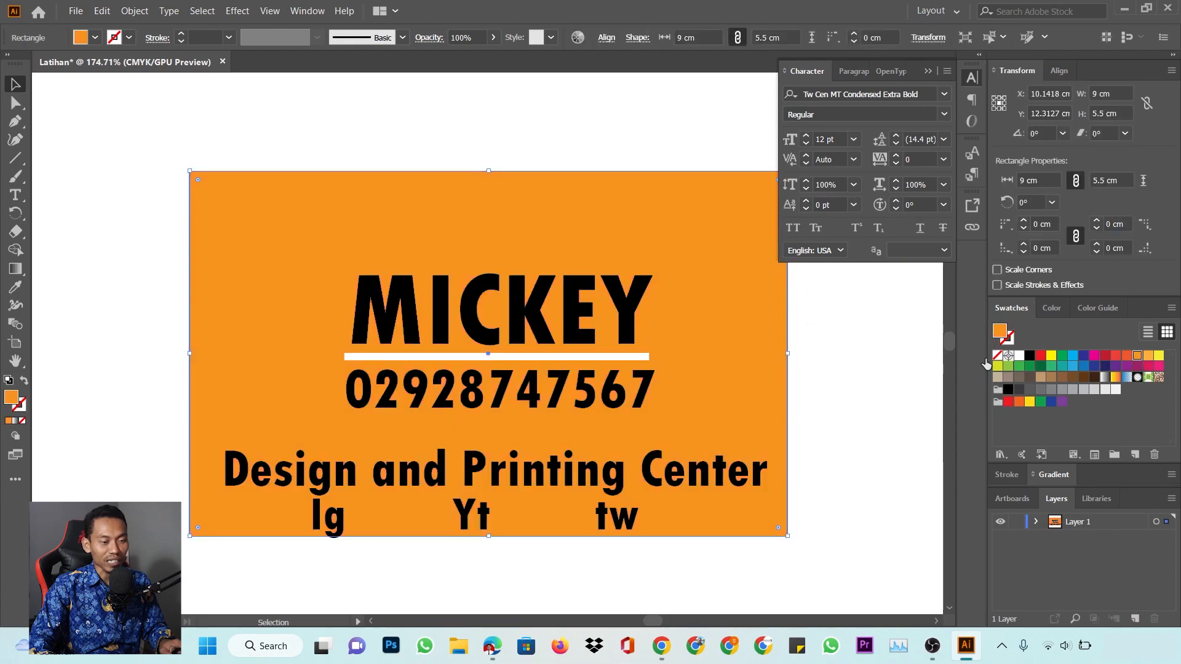
{"action": "left_click", "coordinate": [873, 354]}
{"action": "left_click", "coordinate": [621, 471]}
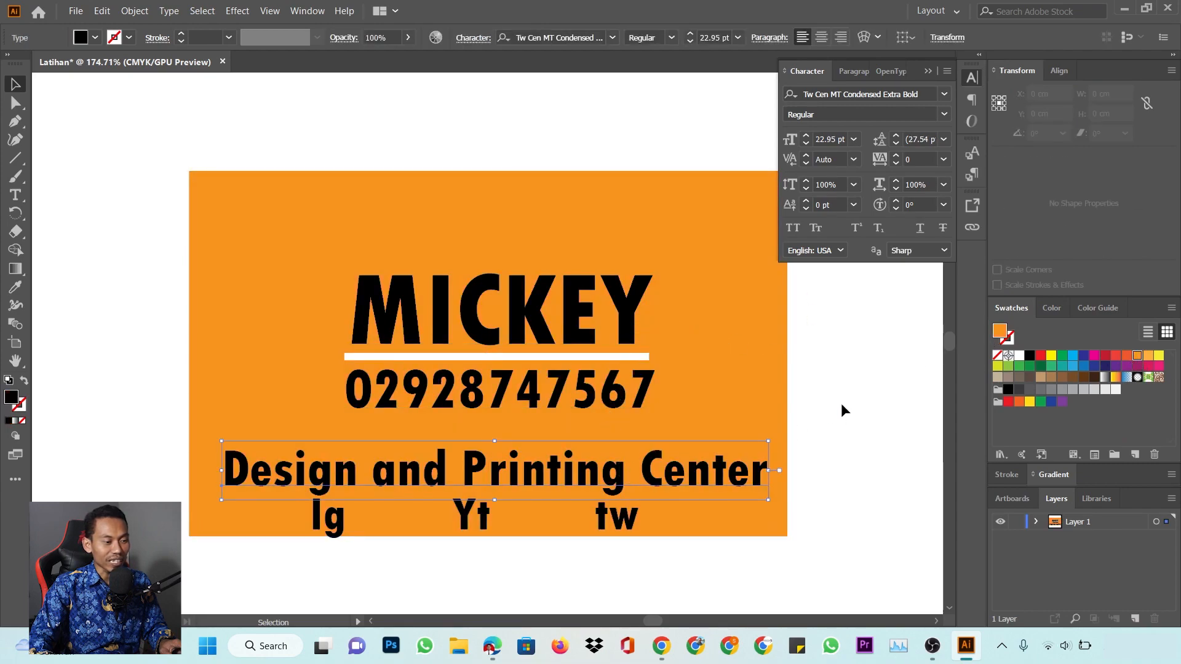
{"action": "left_click", "coordinate": [840, 403]}
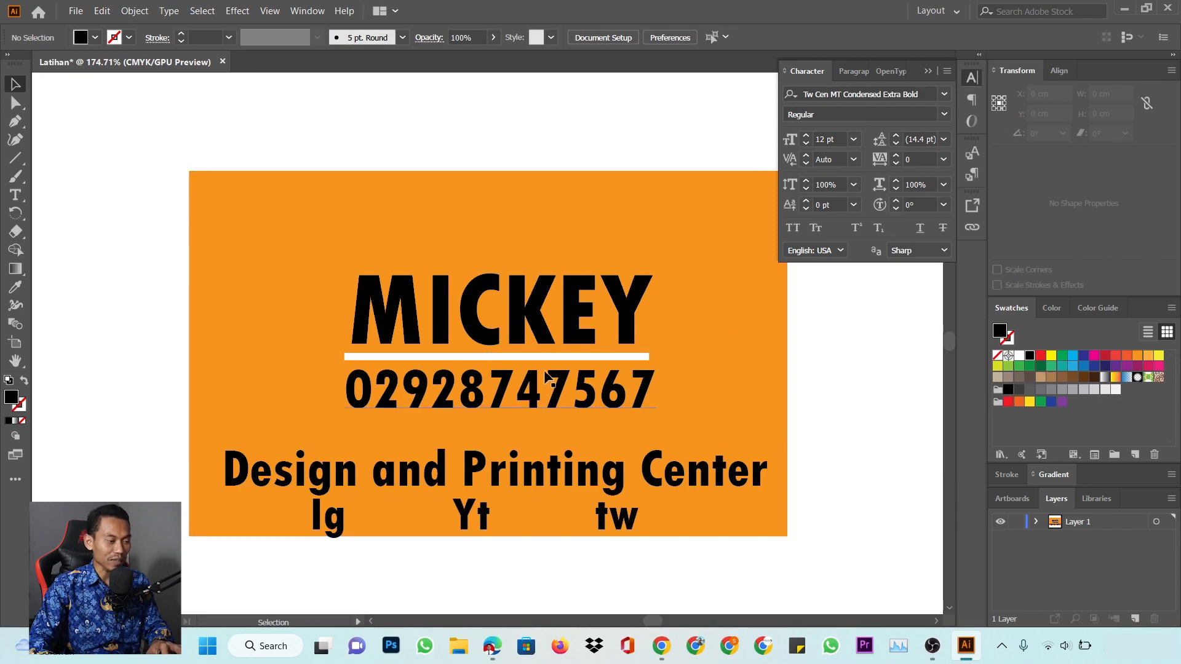
{"action": "key", "text": "m"}
Draw a rectangle along the card's bottom edge and fill it yellow
{"action": "left_click_drag", "start_coordinate": [238, 438], "coordinate": [787, 534]}
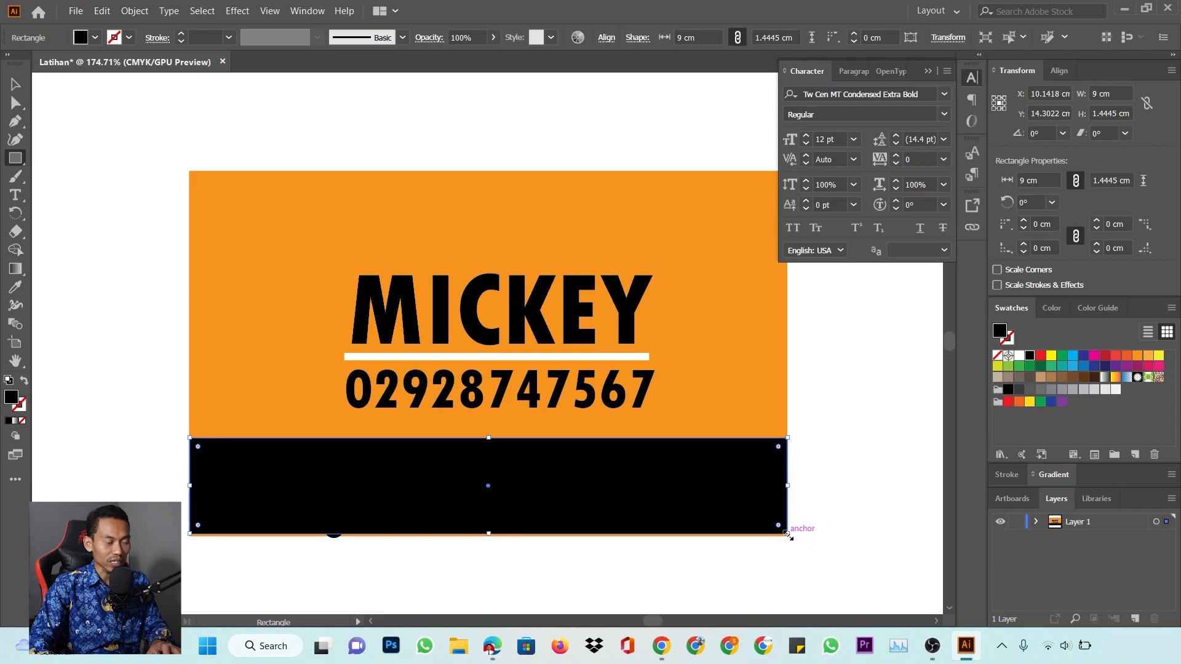
{"action": "key", "text": "v"}
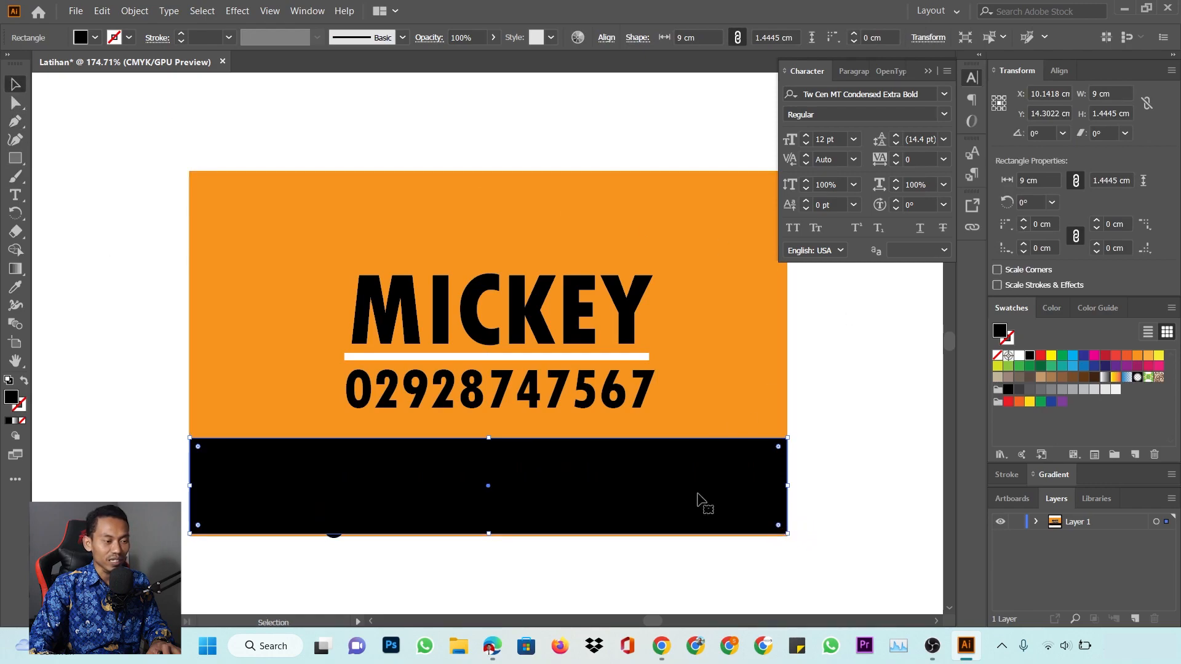
{"action": "left_click_drag", "start_coordinate": [488, 533], "coordinate": [490, 533]}
{"action": "left_click", "coordinate": [1051, 357]}
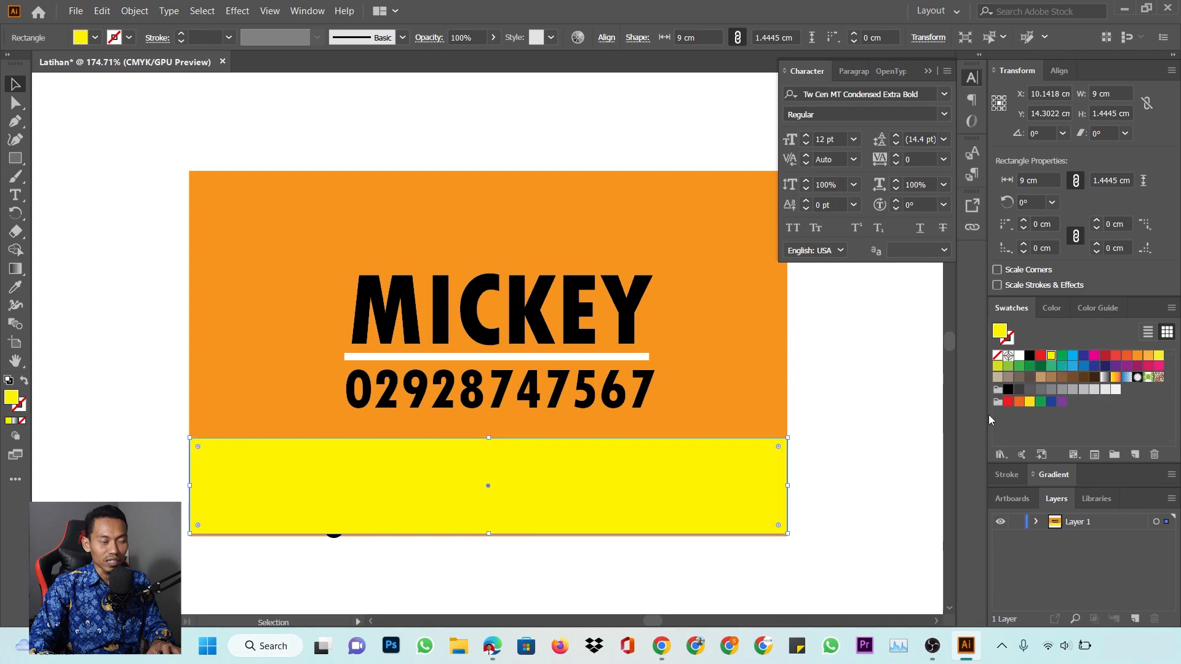
{"action": "left_click", "coordinate": [851, 366]}
{"action": "left_click", "coordinate": [701, 490]}
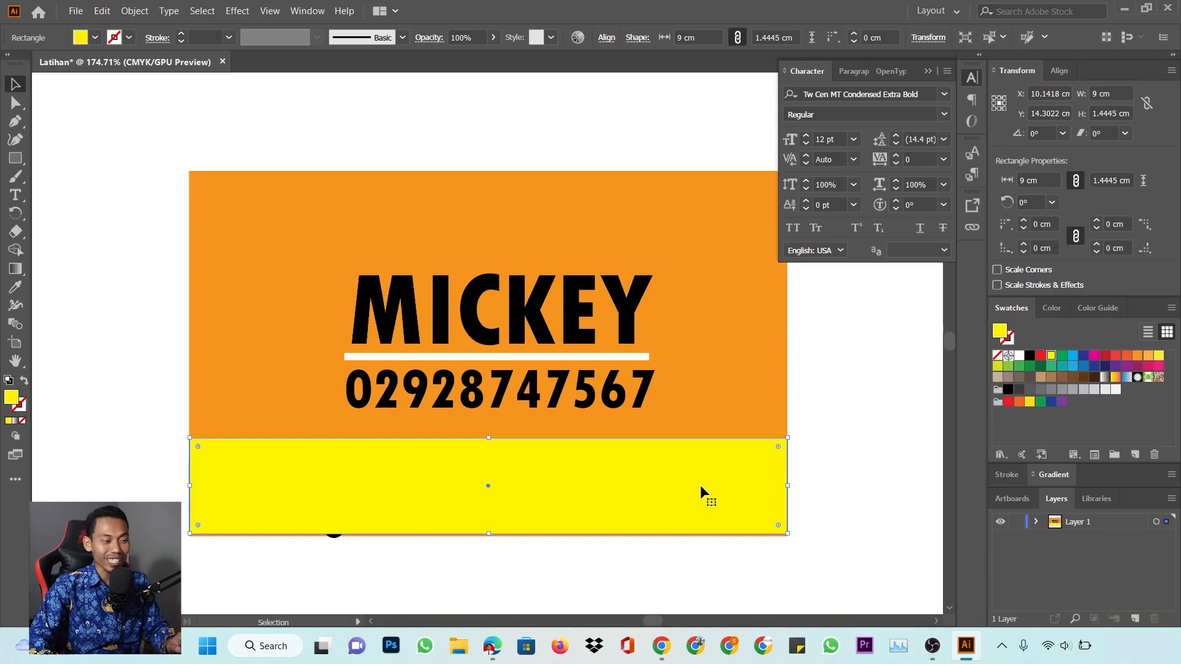
Try Arrange options on the yellow band: Send to Back (undone), then Bring Forward twice
{"action": "right_click", "coordinate": [700, 485]}
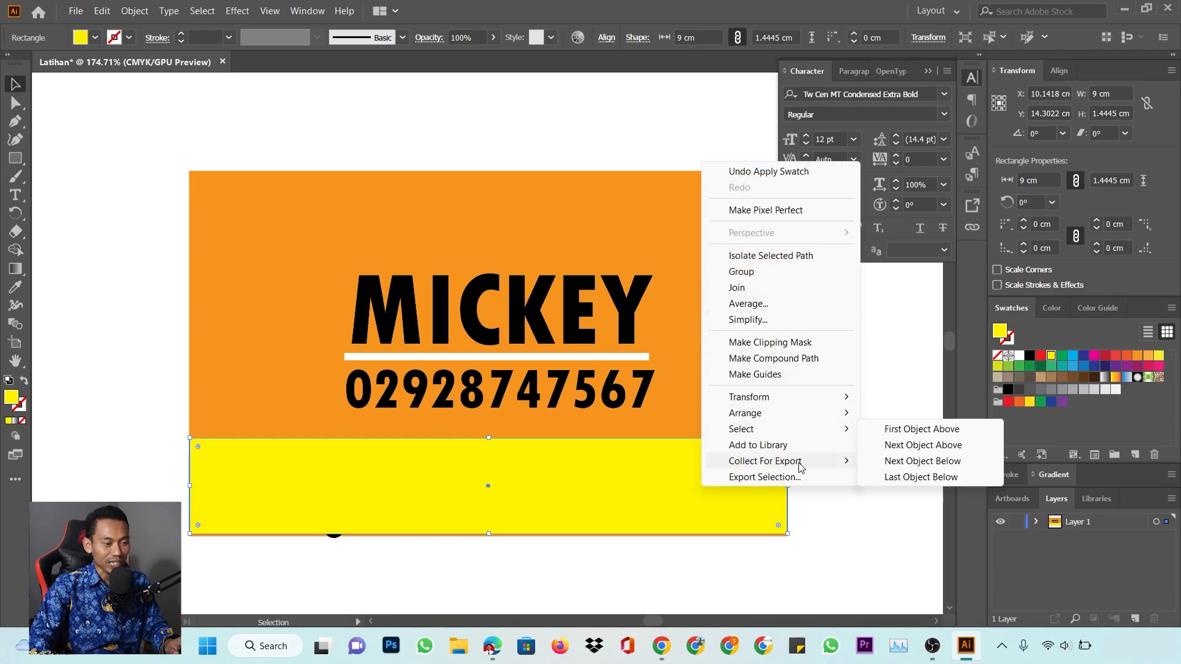
{"action": "mouse_move", "coordinate": [803, 419]}
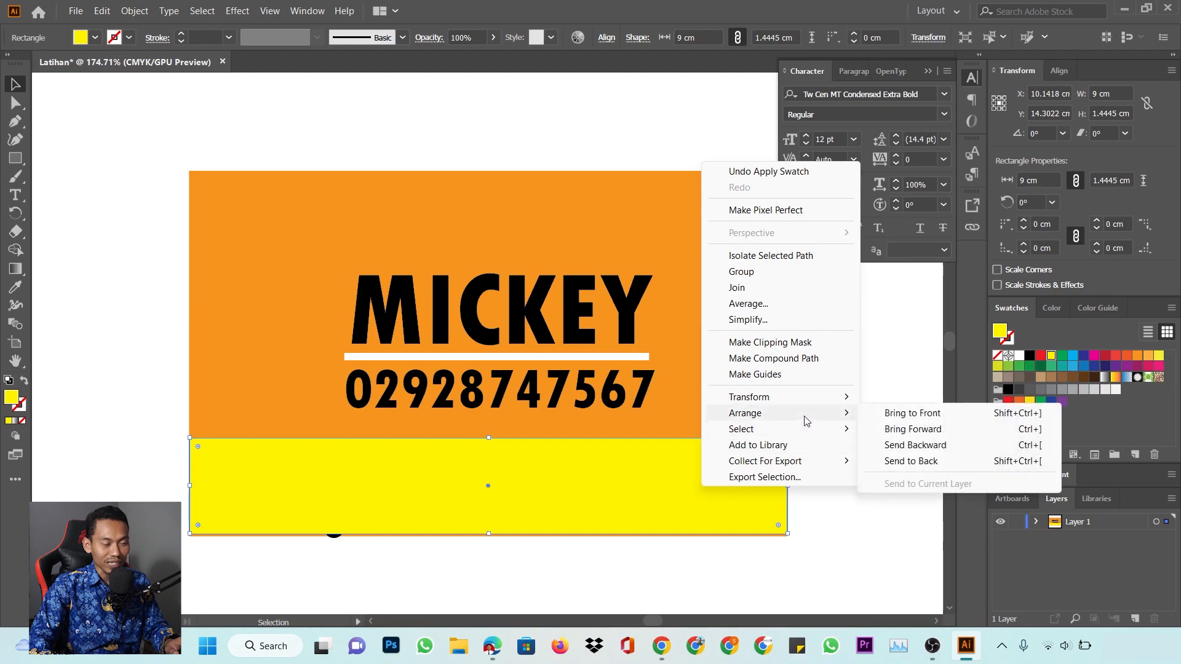
{"action": "left_click", "coordinate": [941, 462]}
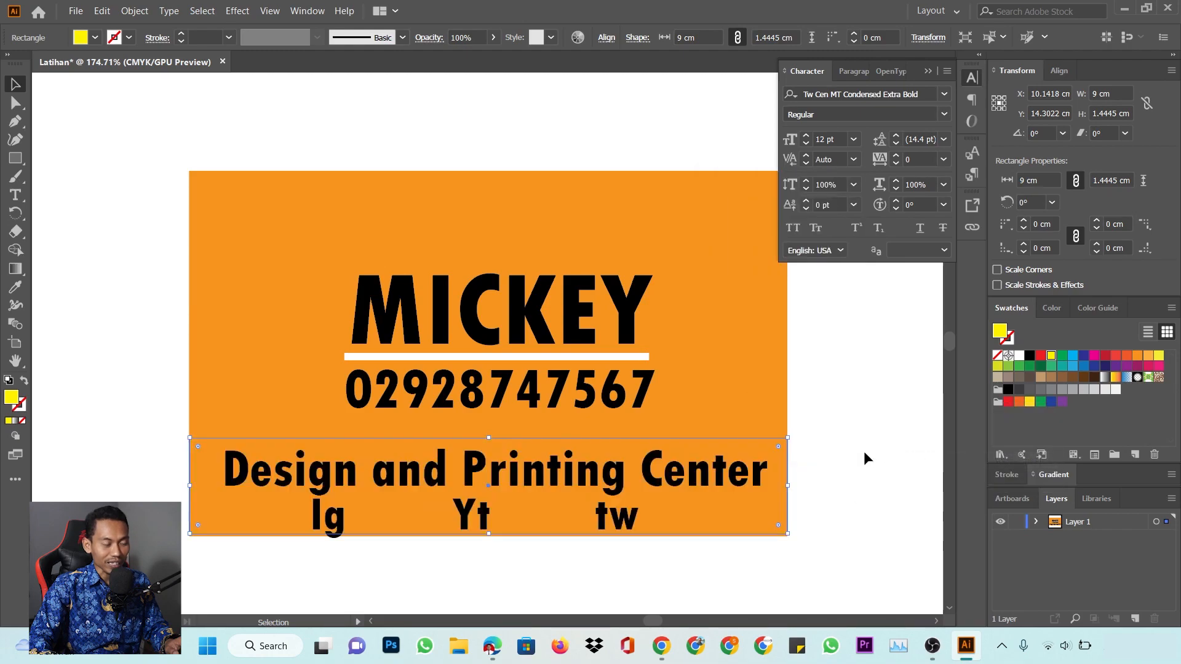
{"action": "key", "text": "ctrl+z"}
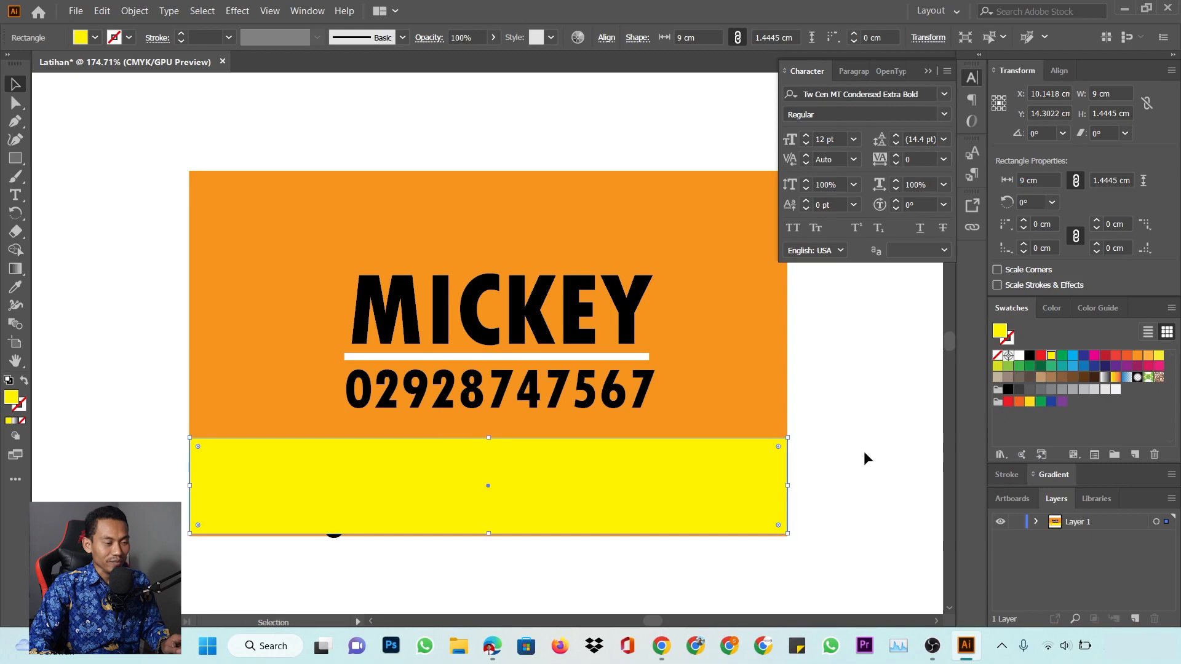
{"action": "right_click", "coordinate": [755, 480]}
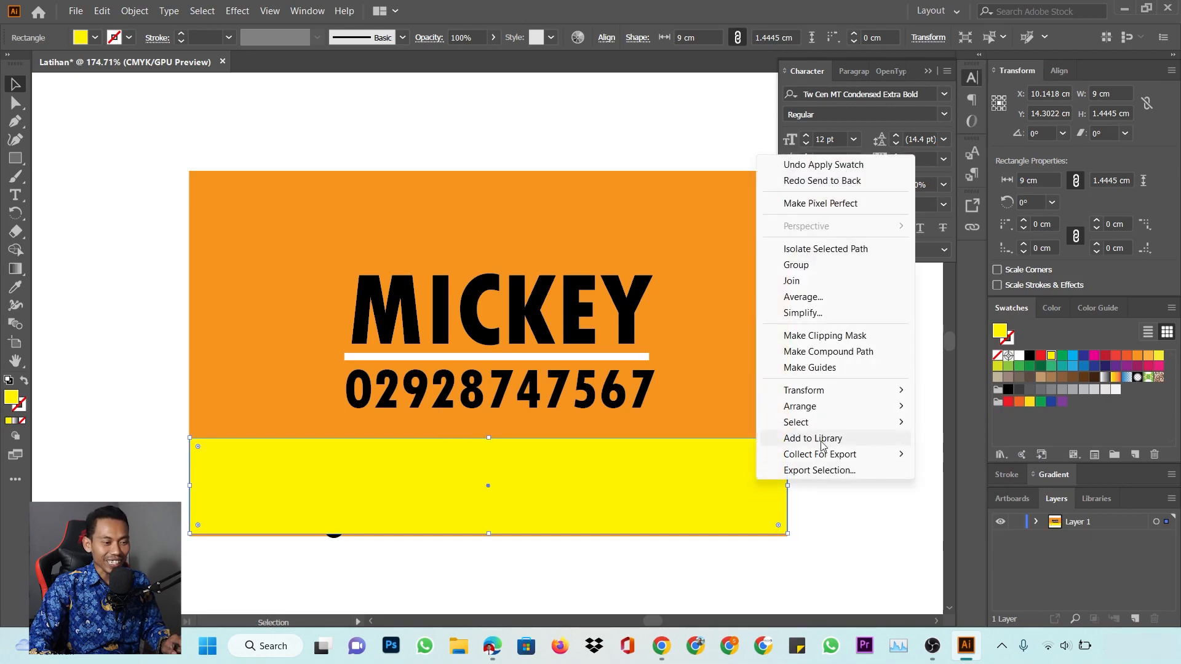
{"action": "mouse_move", "coordinate": [827, 417]}
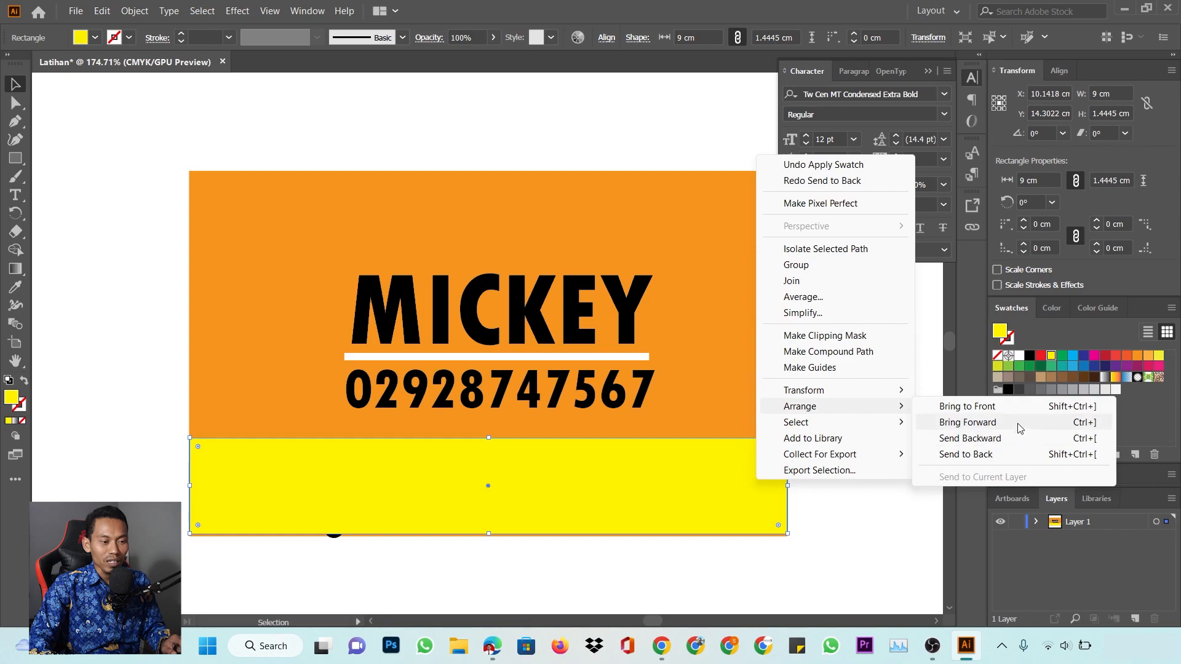
{"action": "left_click", "coordinate": [1020, 425]}
{"action": "right_click", "coordinate": [722, 482]}
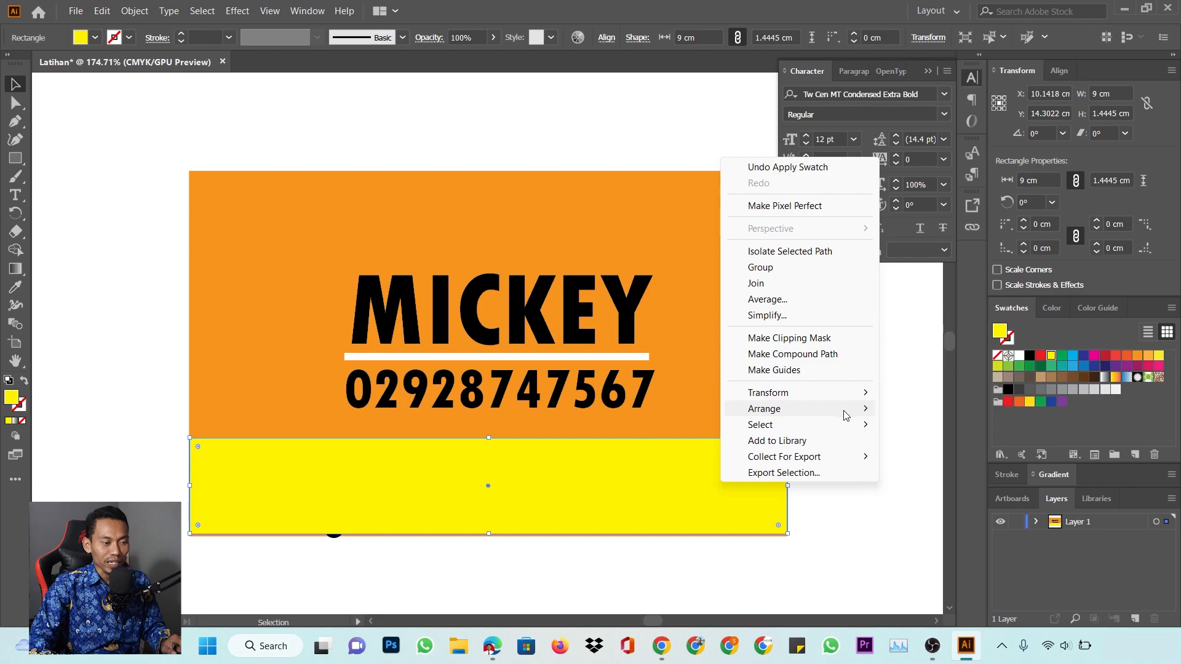
{"action": "mouse_move", "coordinate": [850, 417]}
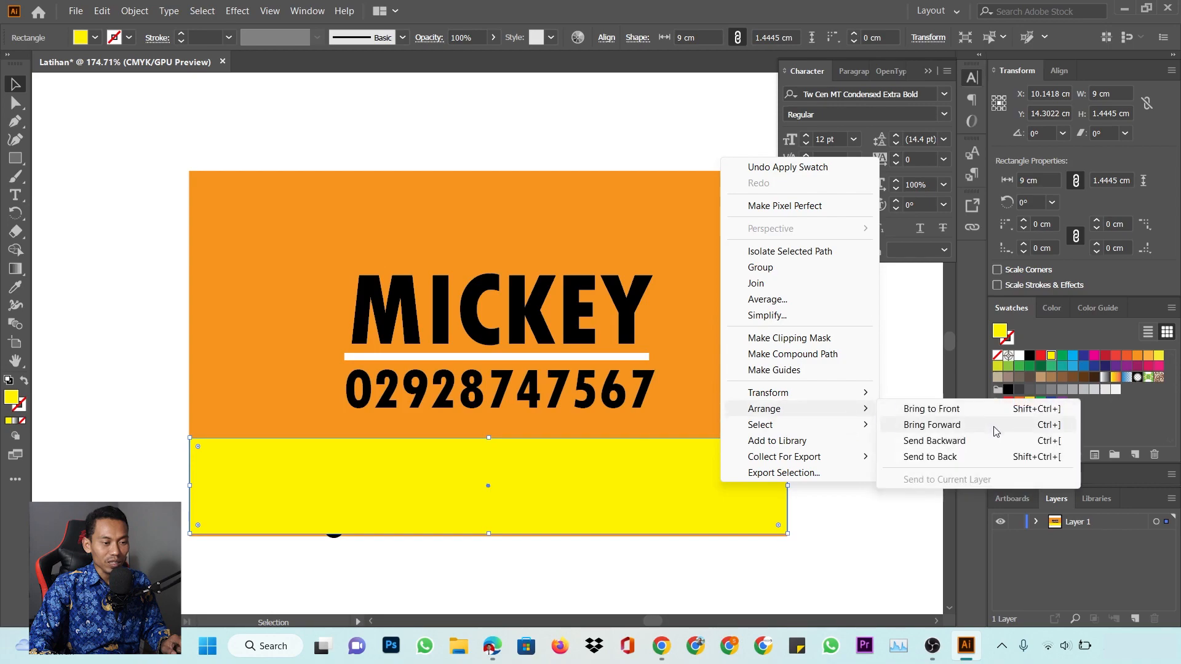
{"action": "left_click", "coordinate": [1000, 428]}
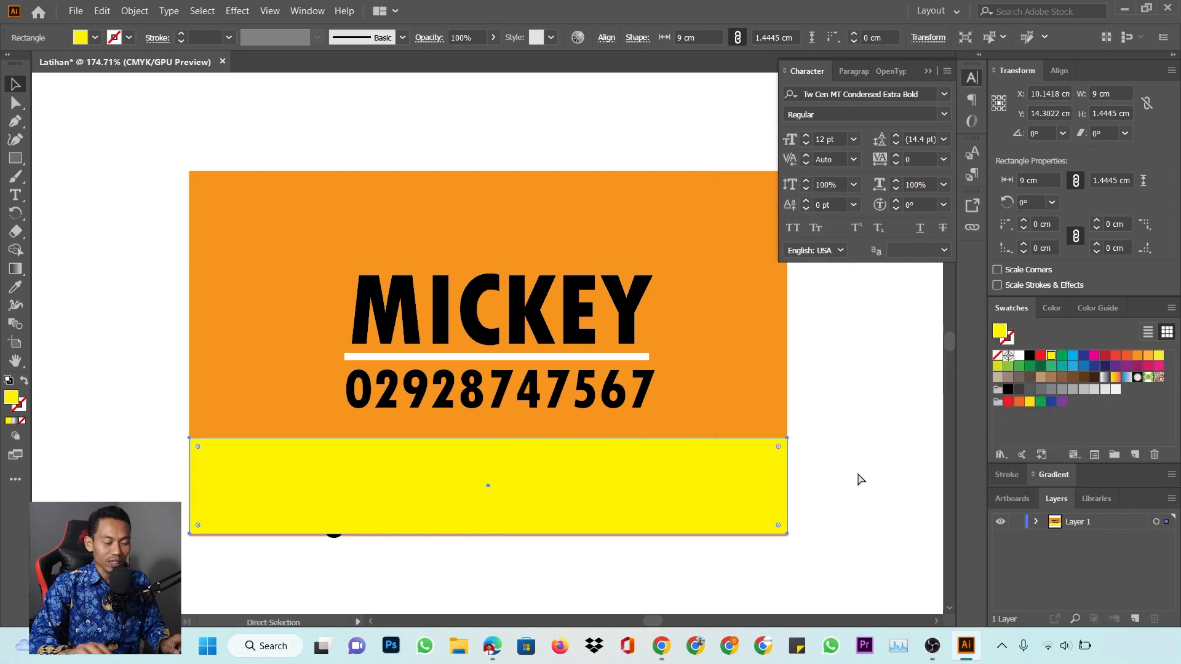
{"action": "key", "text": "ctrl+bracketleft"}
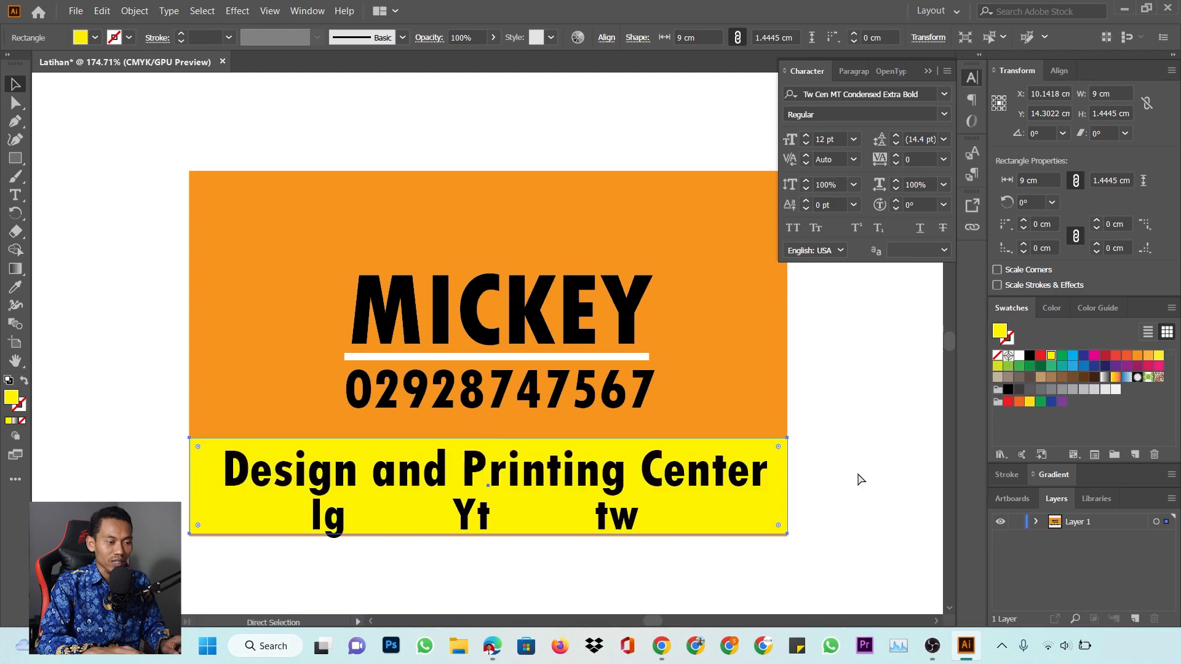
{"action": "key", "text": "ctrl+bracketright"}
{"action": "key", "text": "ctrl+bracketright"}
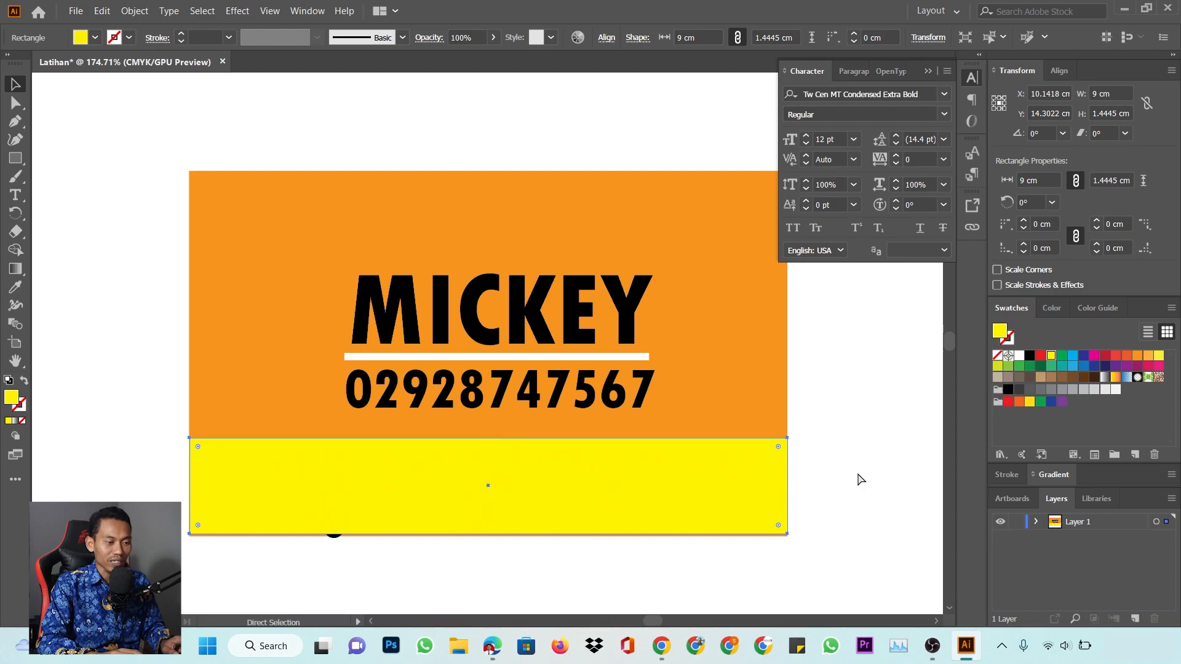
Bring the yellow band forward and to the front, then shift it slightly right
{"action": "right_click", "coordinate": [644, 492]}
{"action": "mouse_move", "coordinate": [723, 425]}
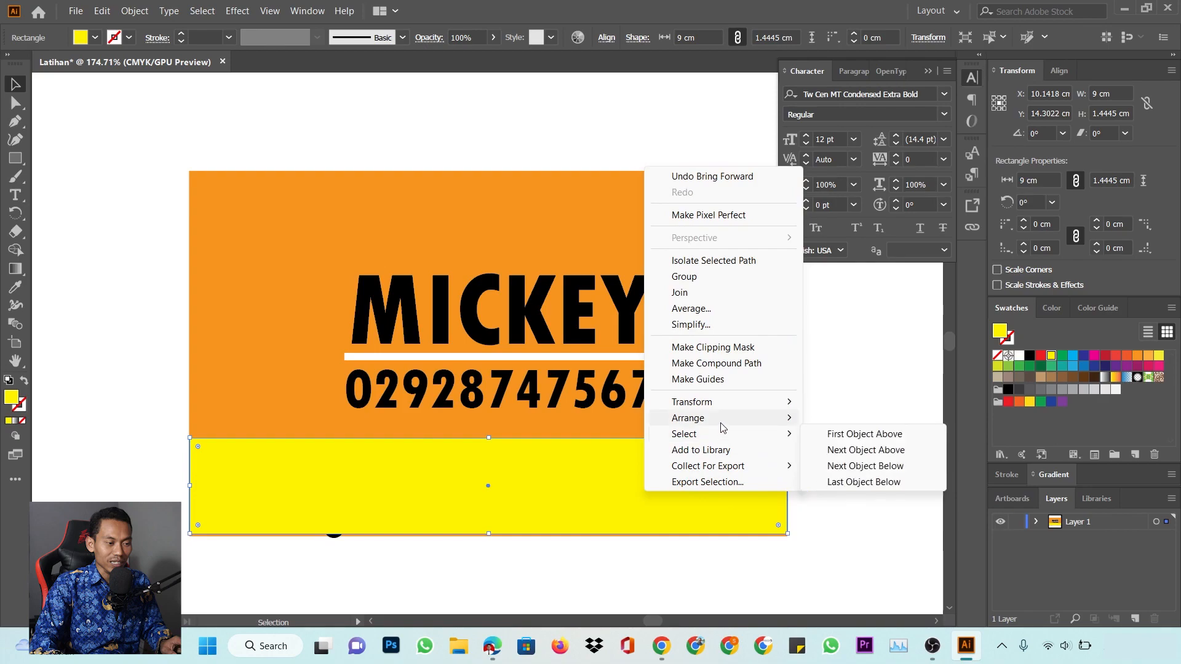
{"action": "left_click", "coordinate": [900, 434]}
{"action": "right_click", "coordinate": [646, 484]}
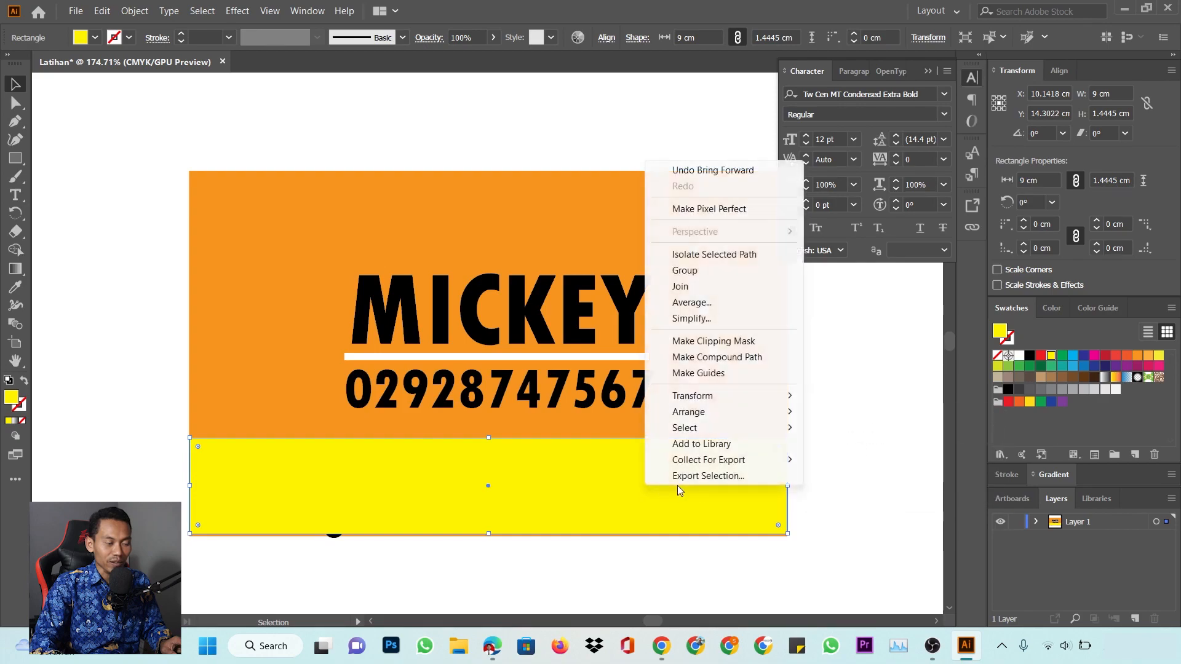
{"action": "mouse_move", "coordinate": [759, 413]}
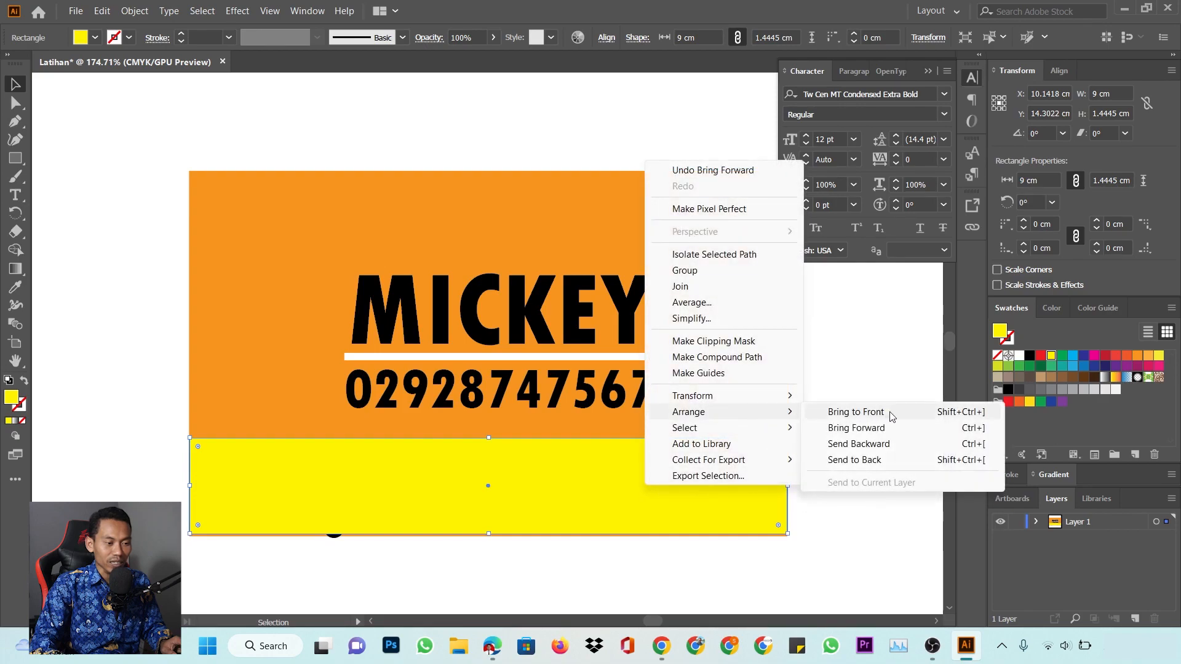
{"action": "left_click", "coordinate": [891, 428]}
{"action": "right_click", "coordinate": [758, 471]}
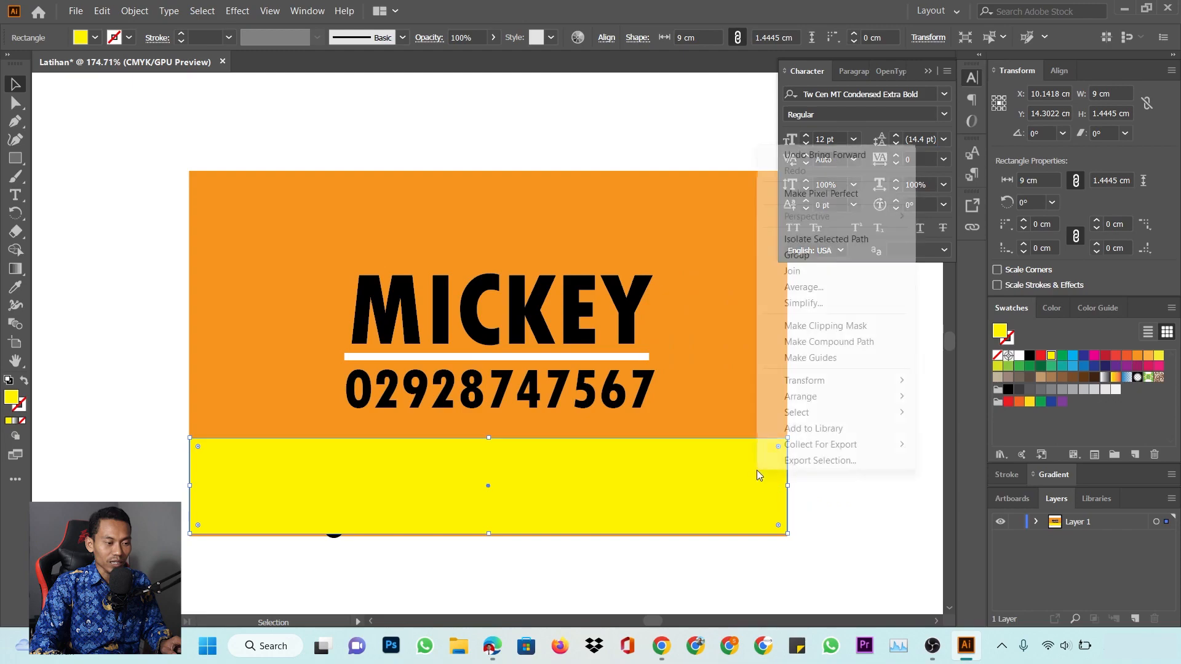
{"action": "mouse_move", "coordinate": [842, 398]}
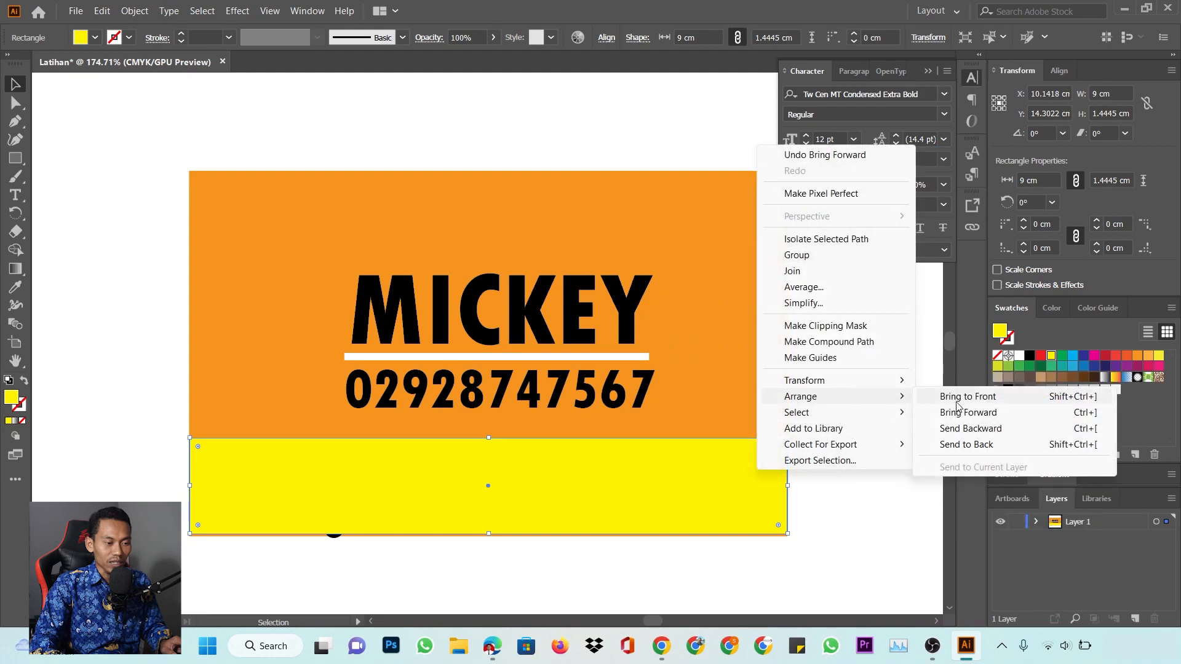
{"action": "left_click", "coordinate": [982, 398]}
{"action": "left_click_drag", "start_coordinate": [707, 483], "coordinate": [756, 477]}
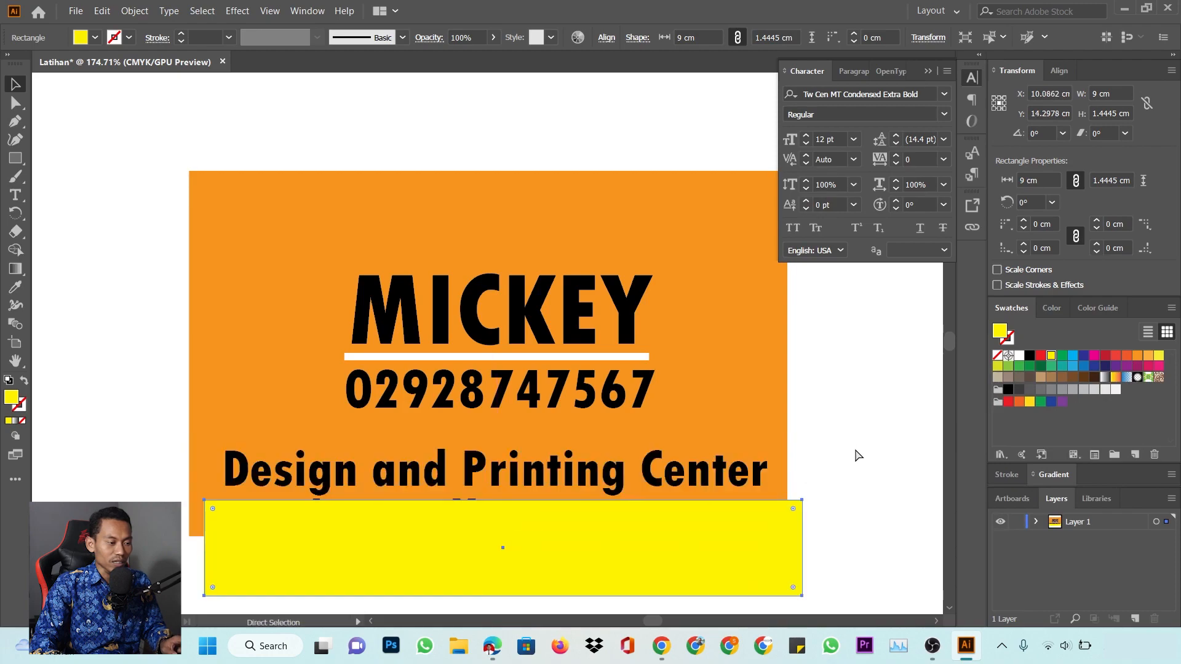
{"action": "left_click", "coordinate": [855, 448]}
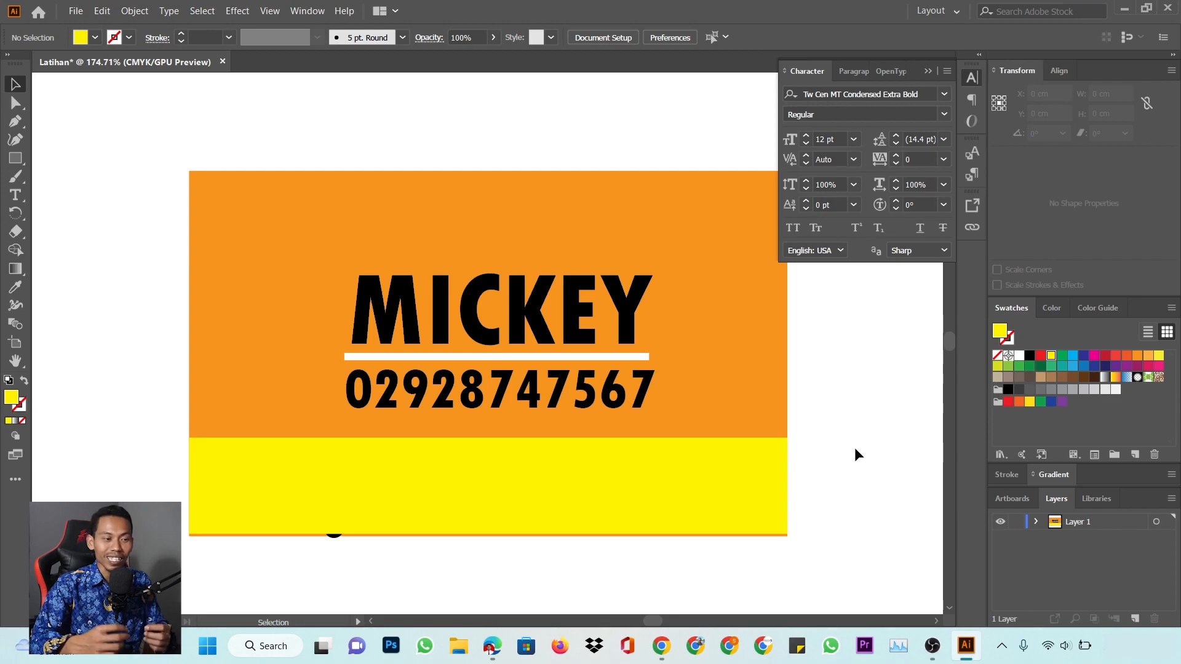
Send the yellow band backward with Arrange and Ctrl+[ until the text shows on top
{"action": "right_click", "coordinate": [655, 490]}
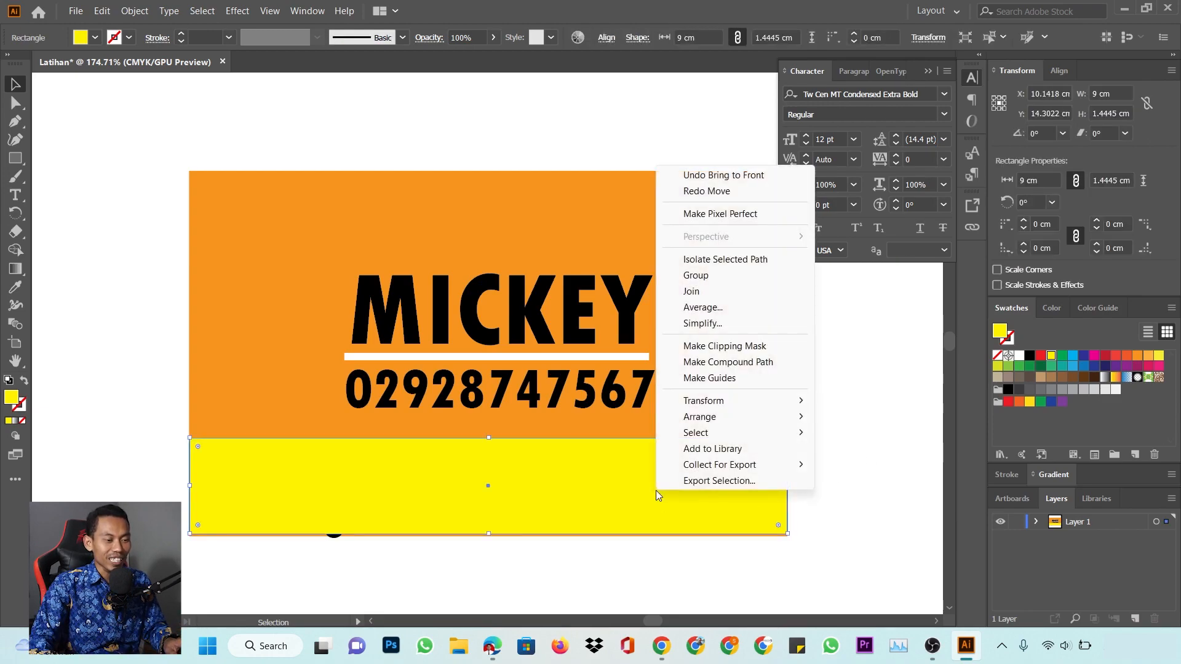
{"action": "mouse_move", "coordinate": [742, 424]}
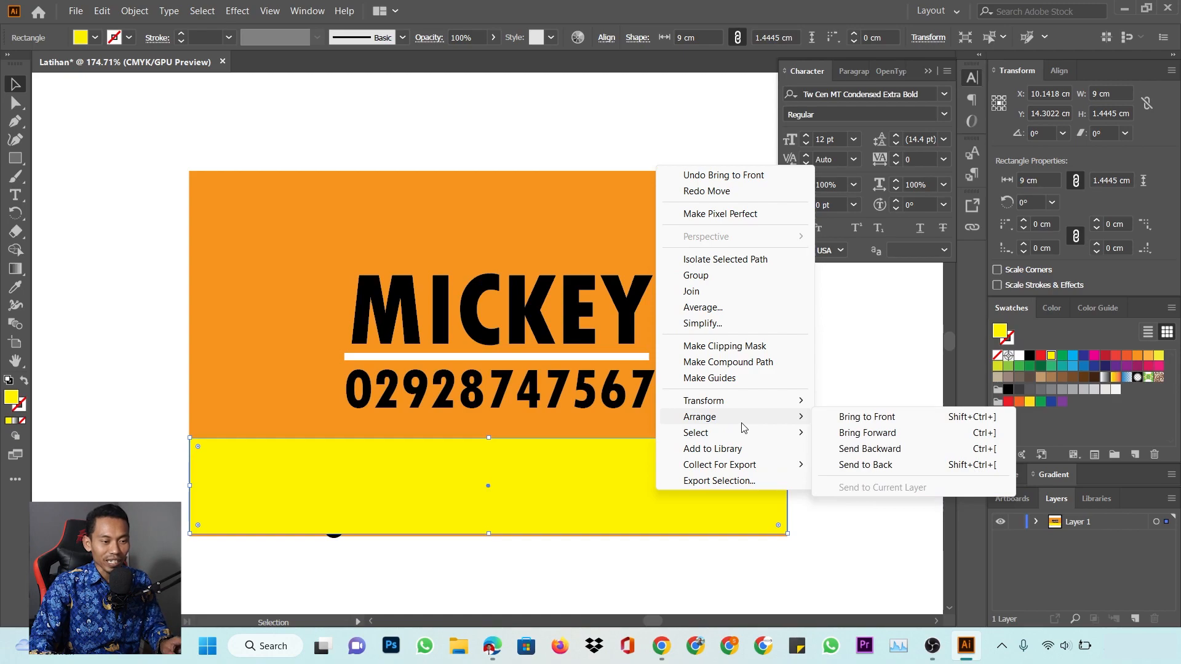
{"action": "left_click", "coordinate": [969, 454]}
{"action": "right_click", "coordinate": [709, 475]}
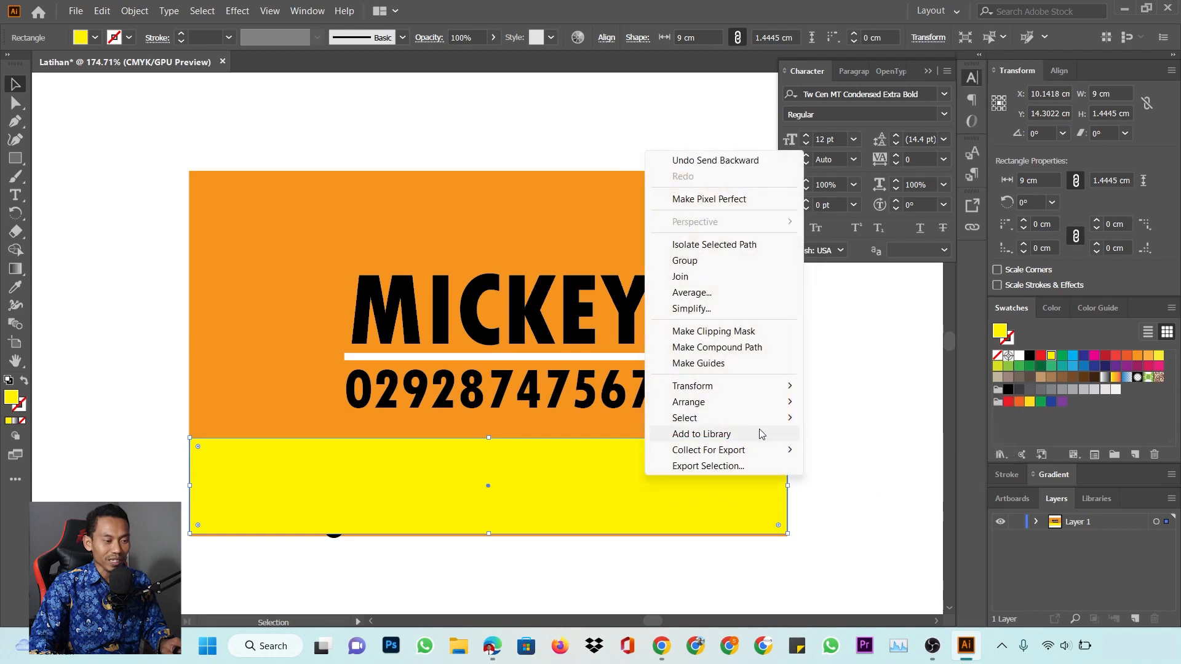
{"action": "mouse_move", "coordinate": [761, 406]}
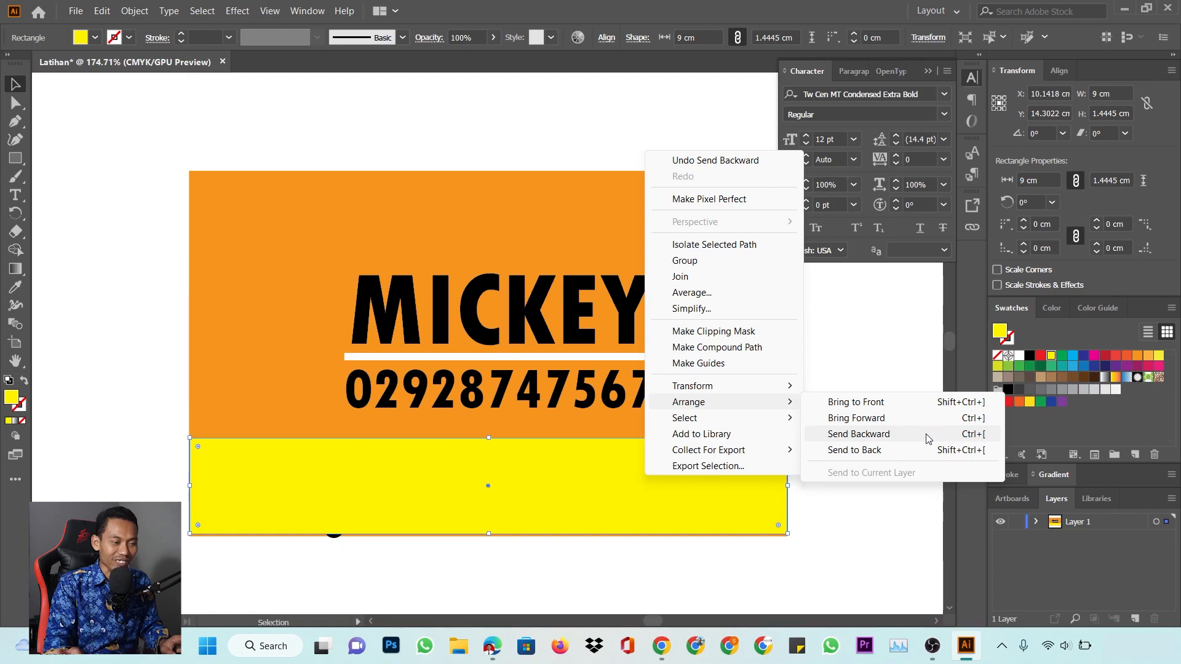
{"action": "left_click", "coordinate": [655, 490]}
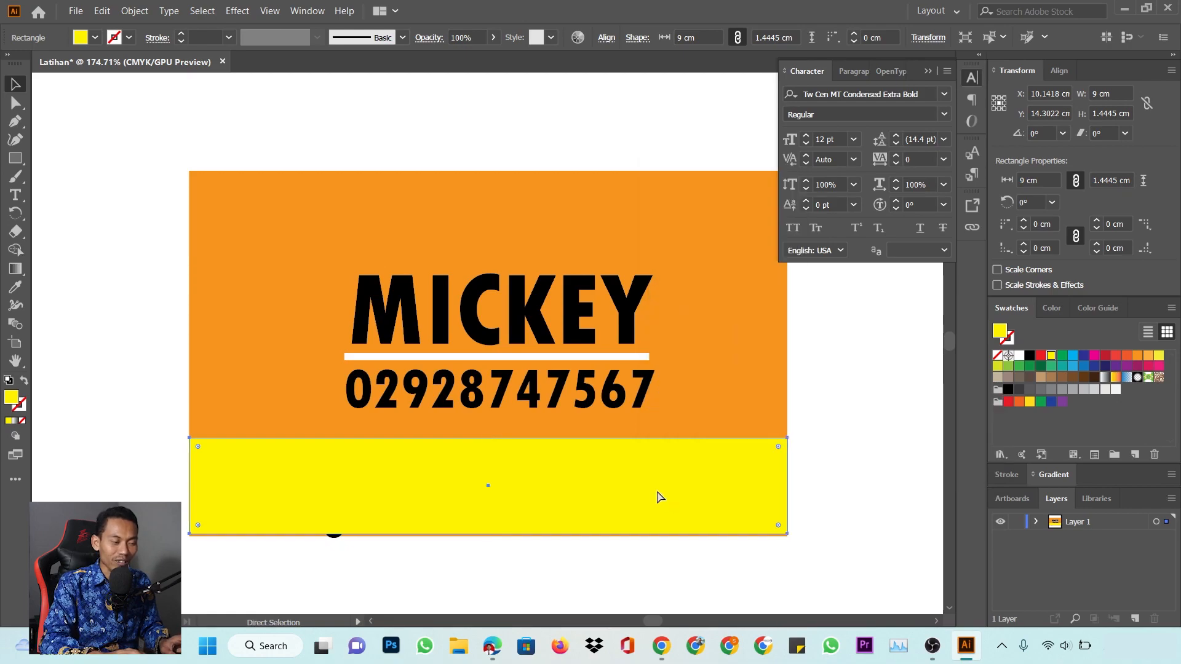
{"action": "key", "text": "ctrl+["}
{"action": "key", "text": "ctrl+["}
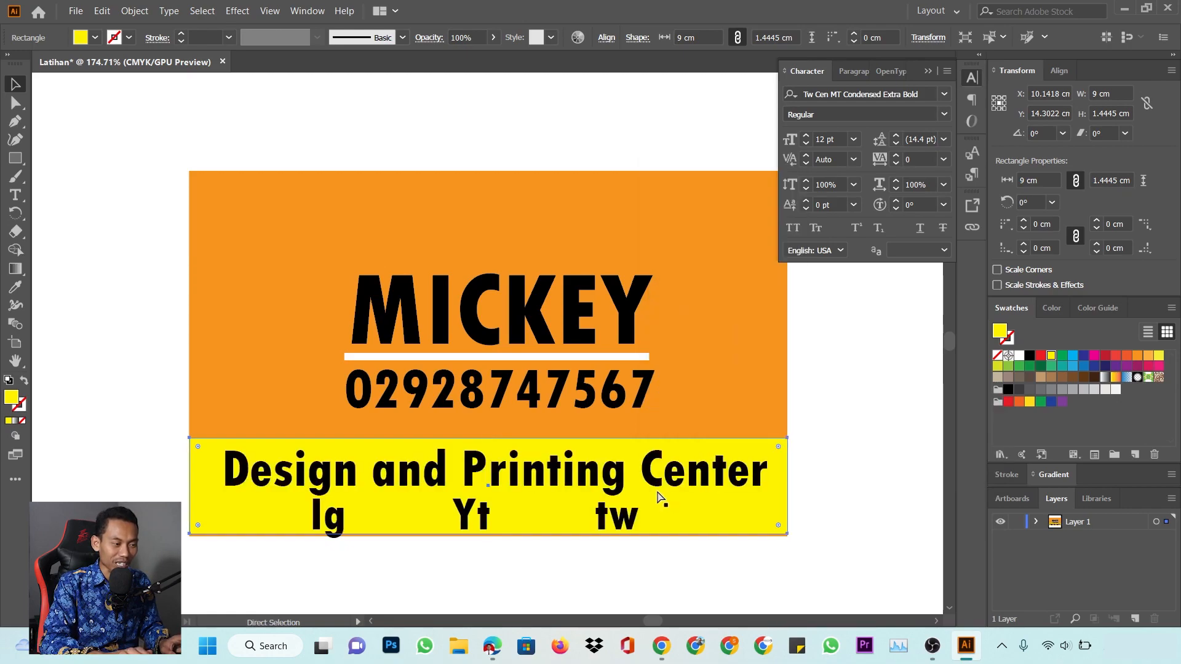
{"action": "left_click", "coordinate": [842, 400]}
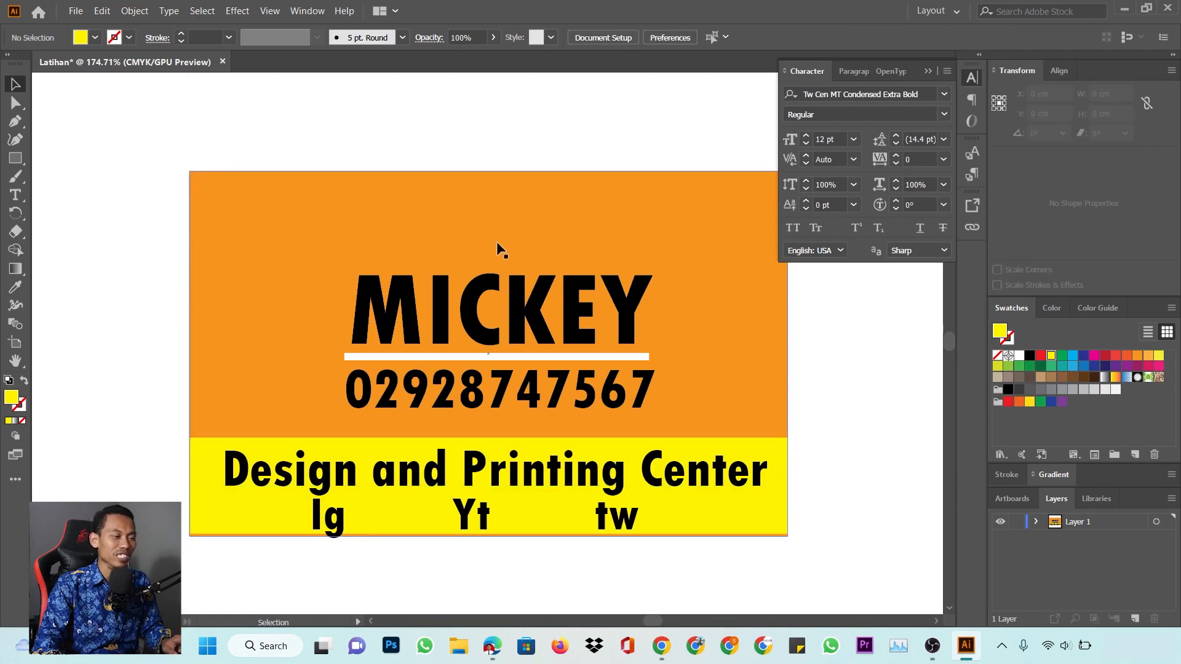
Move MICKEY, the white line and the phone number up closer together
{"action": "left_click", "coordinate": [477, 303]}
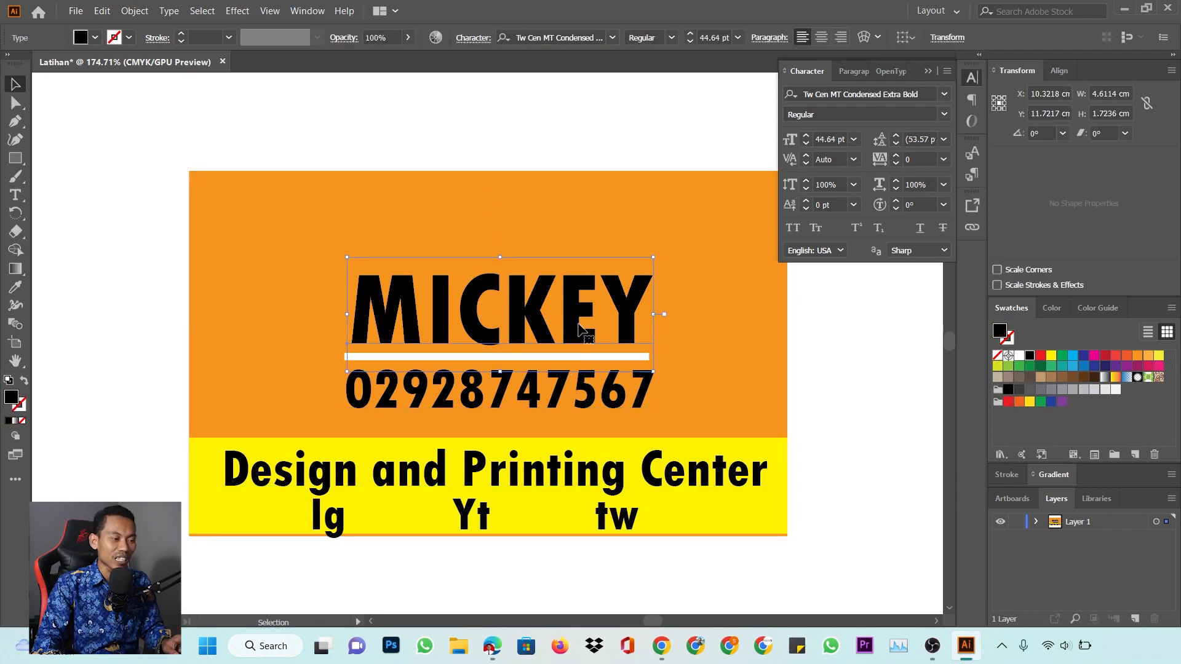
{"action": "left_click_drag", "start_coordinate": [549, 314], "coordinate": [536, 252]}
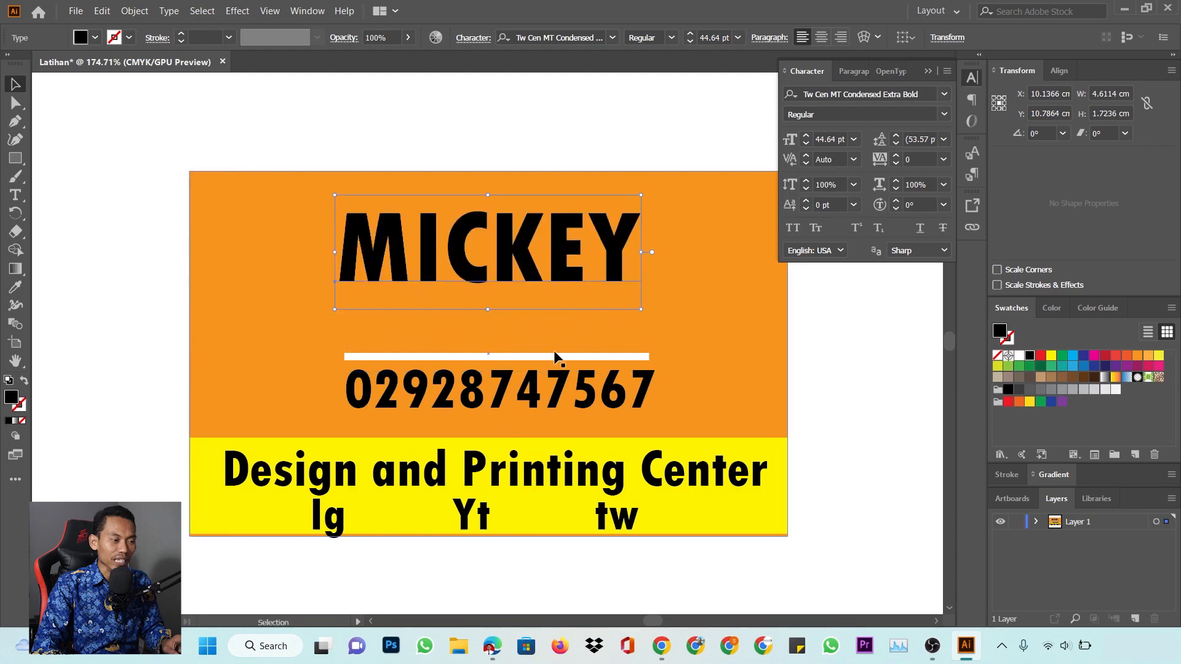
{"action": "left_click_drag", "start_coordinate": [555, 357], "coordinate": [537, 294]}
{"action": "left_click_drag", "start_coordinate": [554, 379], "coordinate": [543, 327]}
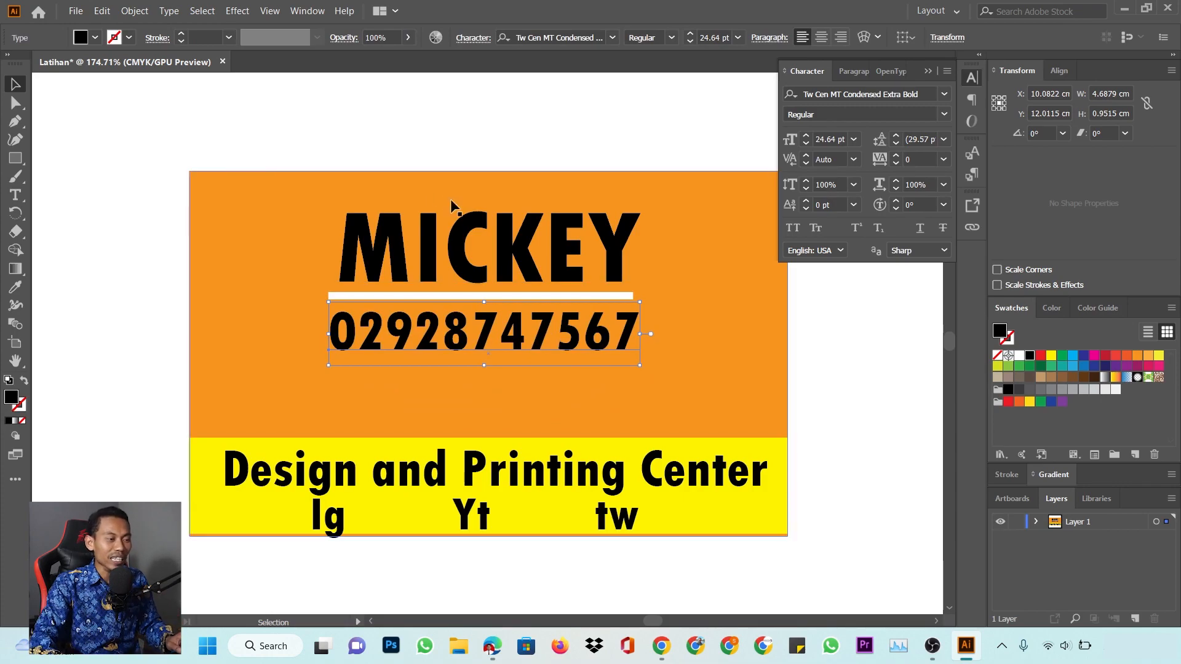
{"action": "left_click", "coordinate": [478, 135]}
Undo an accidental card move and nudge the MICKEY and number group slightly
{"action": "left_click_drag", "start_coordinate": [386, 112], "coordinate": [600, 369]}
{"action": "key", "text": "ctrl+z"}
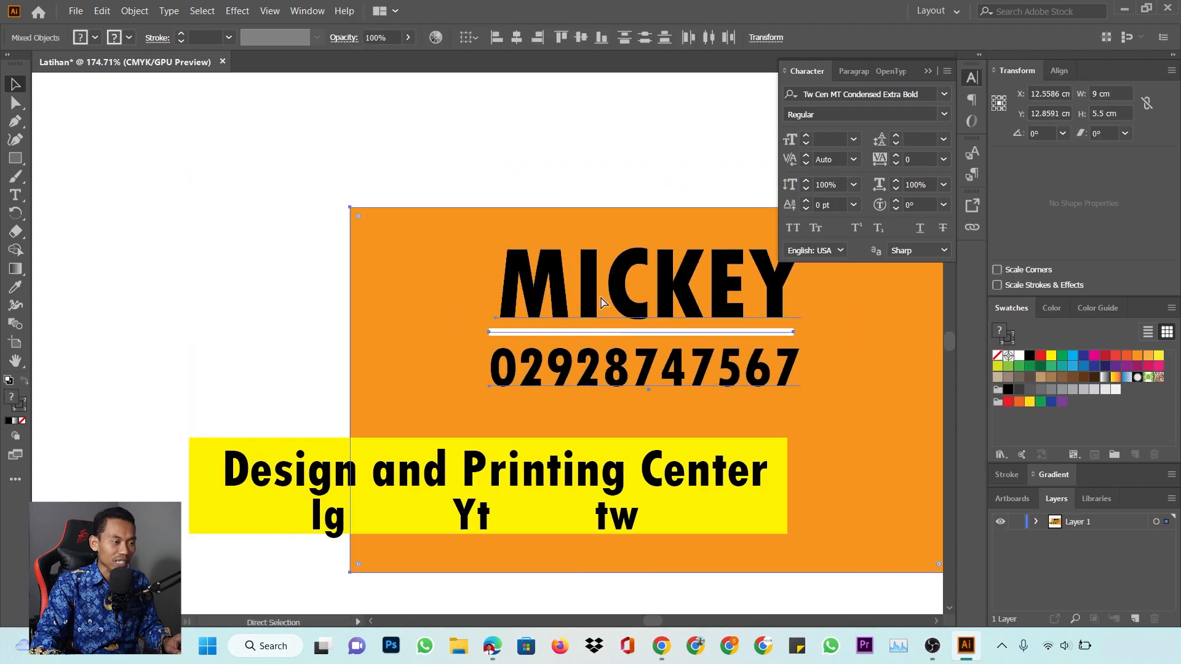
{"action": "key", "text": "ctrl+z"}
{"action": "left_click", "coordinate": [524, 123]}
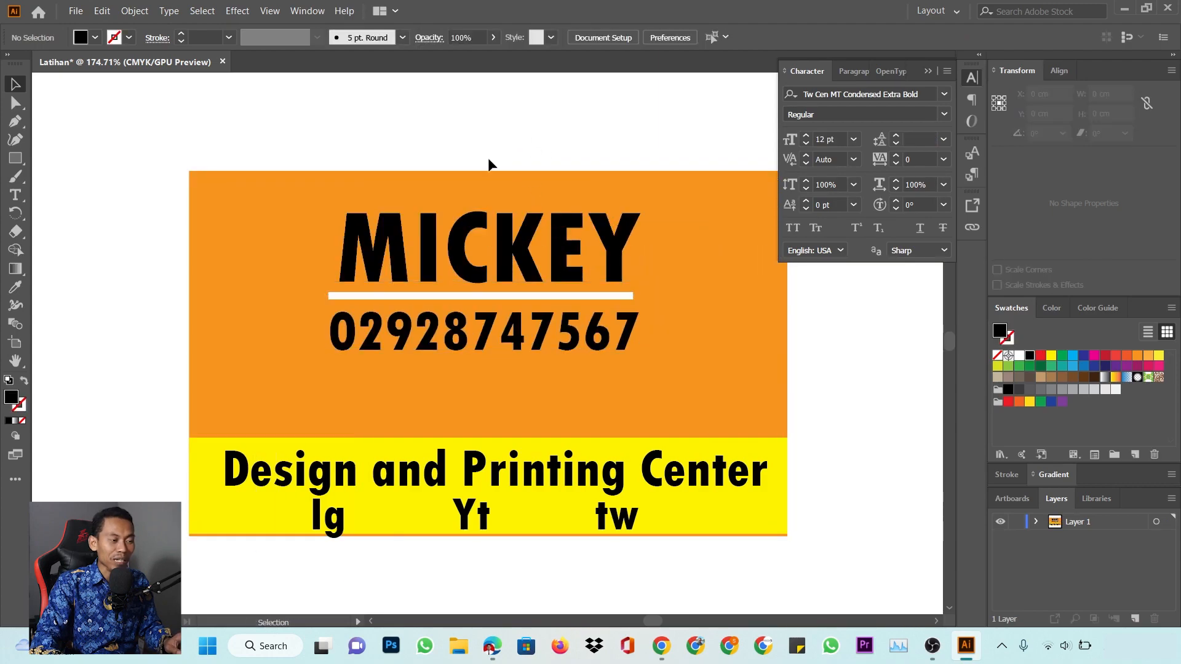
{"action": "left_click_drag", "start_coordinate": [545, 381], "coordinate": [547, 382]}
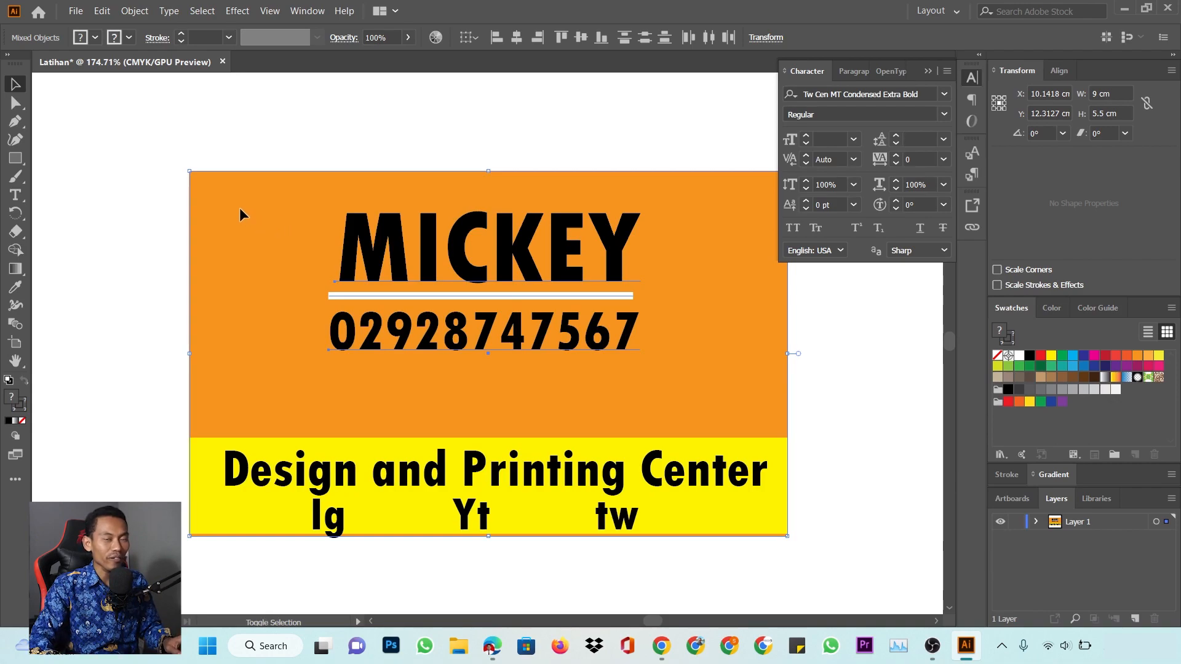
{"action": "left_click", "coordinate": [492, 214]}
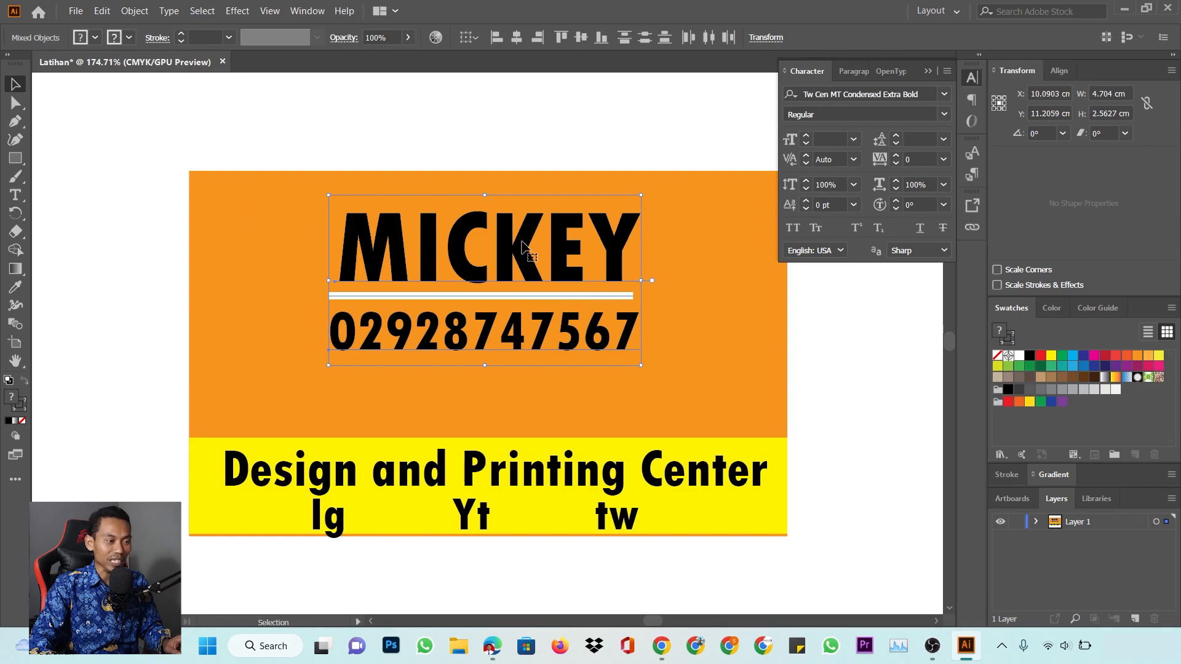
{"action": "mouse_move", "coordinate": [522, 241]}
{"action": "left_mouse_down"}
{"action": "mouse_move", "coordinate": [540, 263]}
{"action": "mouse_move", "coordinate": [595, 263]}
{"action": "mouse_move", "coordinate": [524, 261]}
{"action": "left_mouse_up"}
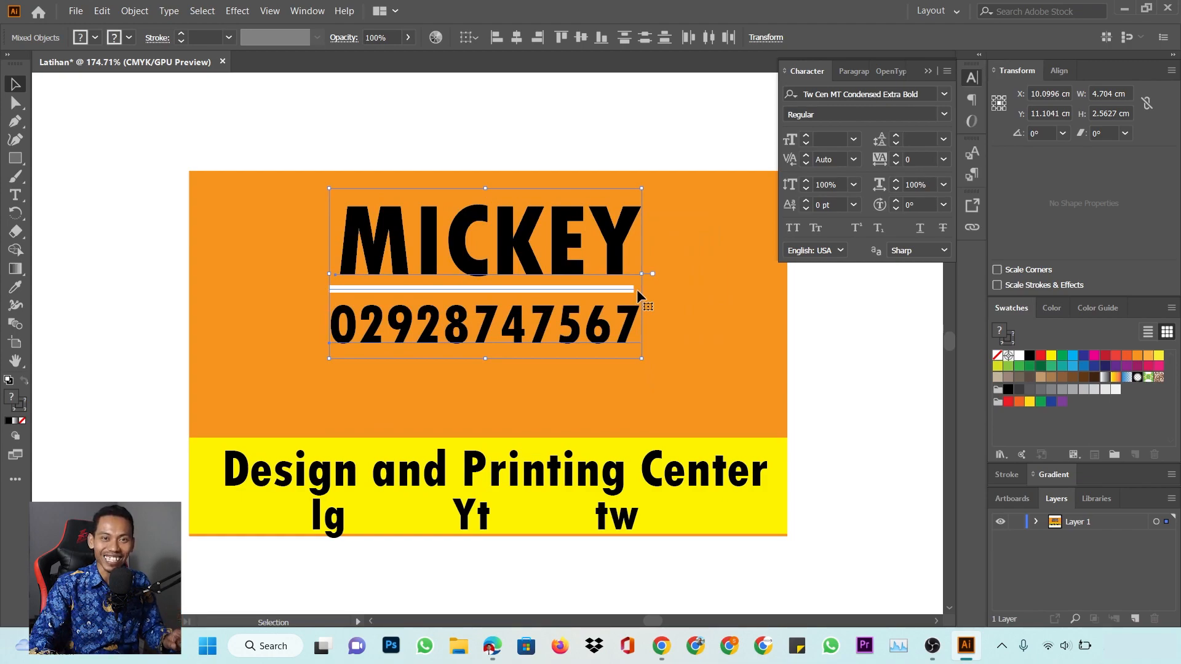
Shrink the Design and Printing Center and Ig Yt tw lines, then lower the MICKEY group slightly
{"action": "left_click", "coordinate": [523, 474]}
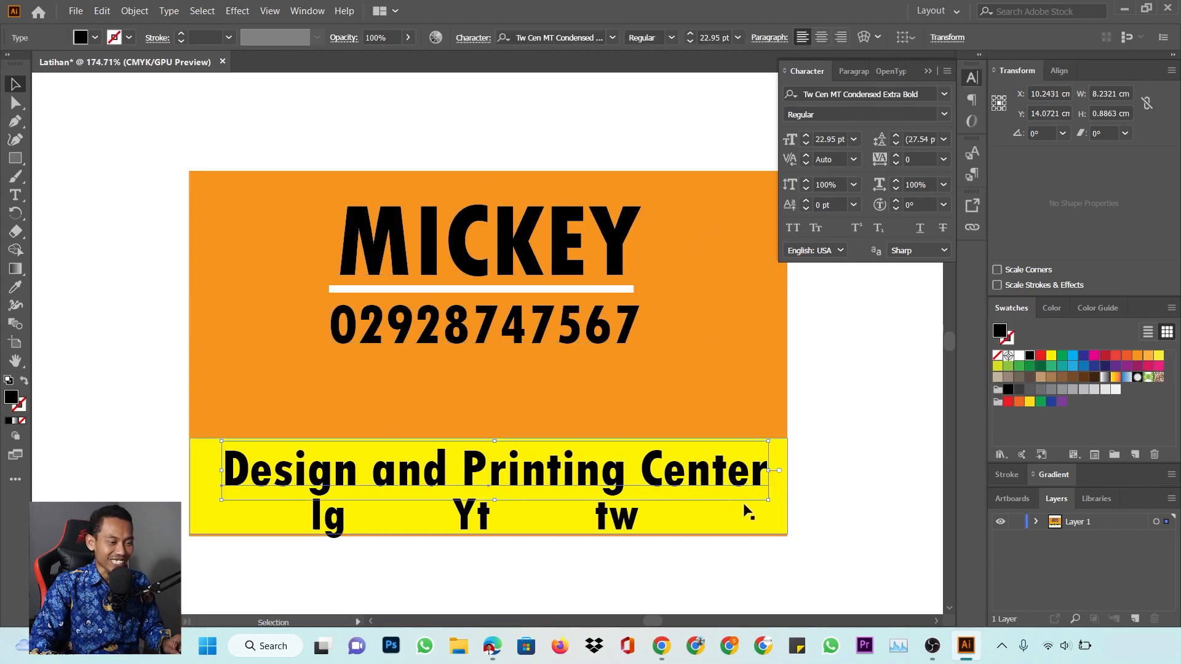
{"action": "left_click_drag", "start_coordinate": [764, 496], "coordinate": [717, 494]}
{"action": "left_click", "coordinate": [640, 522]}
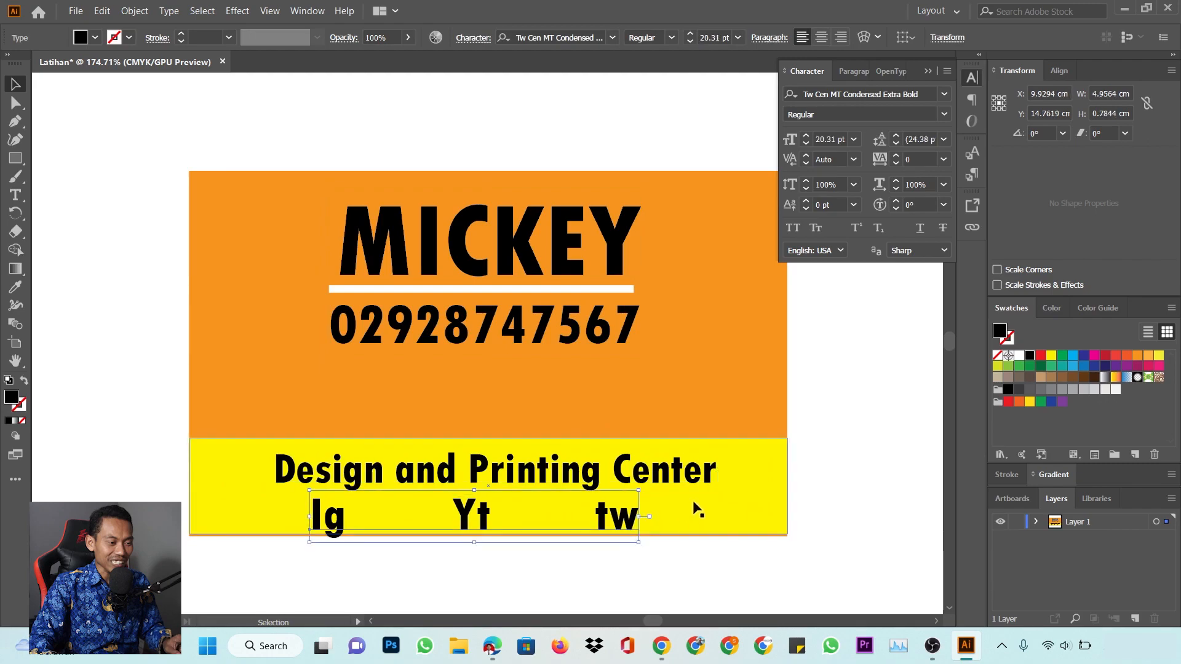
{"action": "left_click_drag", "start_coordinate": [640, 490], "coordinate": [634, 491]}
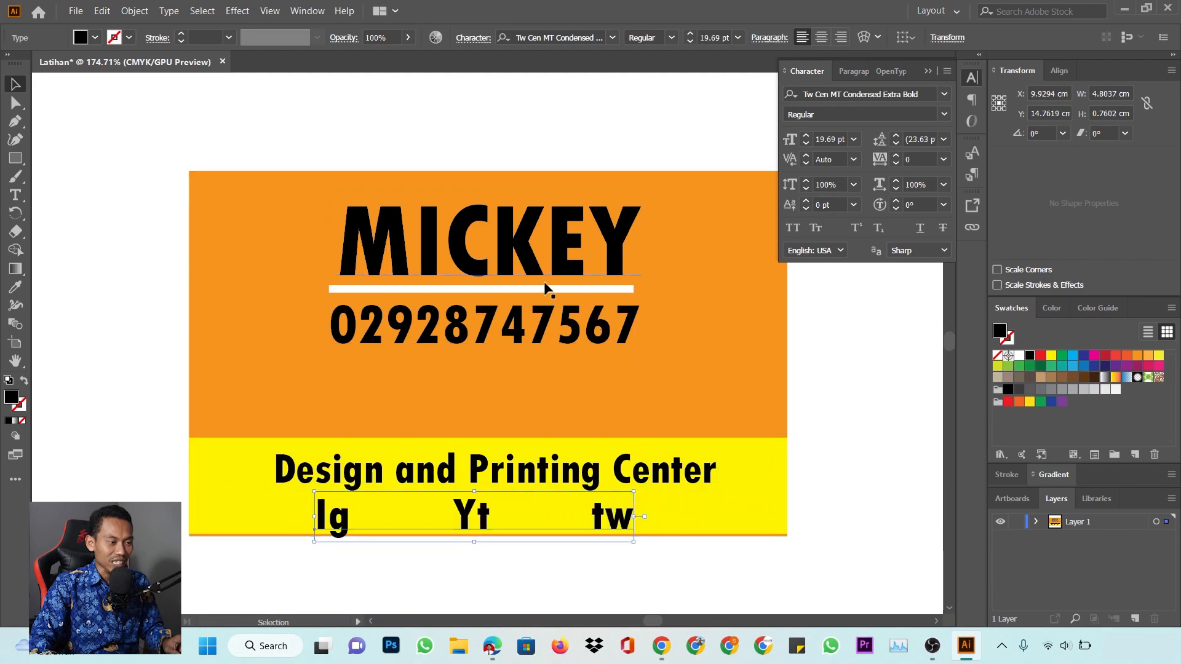
{"action": "left_click_drag", "start_coordinate": [446, 115], "coordinate": [536, 314]}
{"action": "left_click_drag", "start_coordinate": [560, 246], "coordinate": [563, 270]}
{"action": "left_click", "coordinate": [573, 131]}
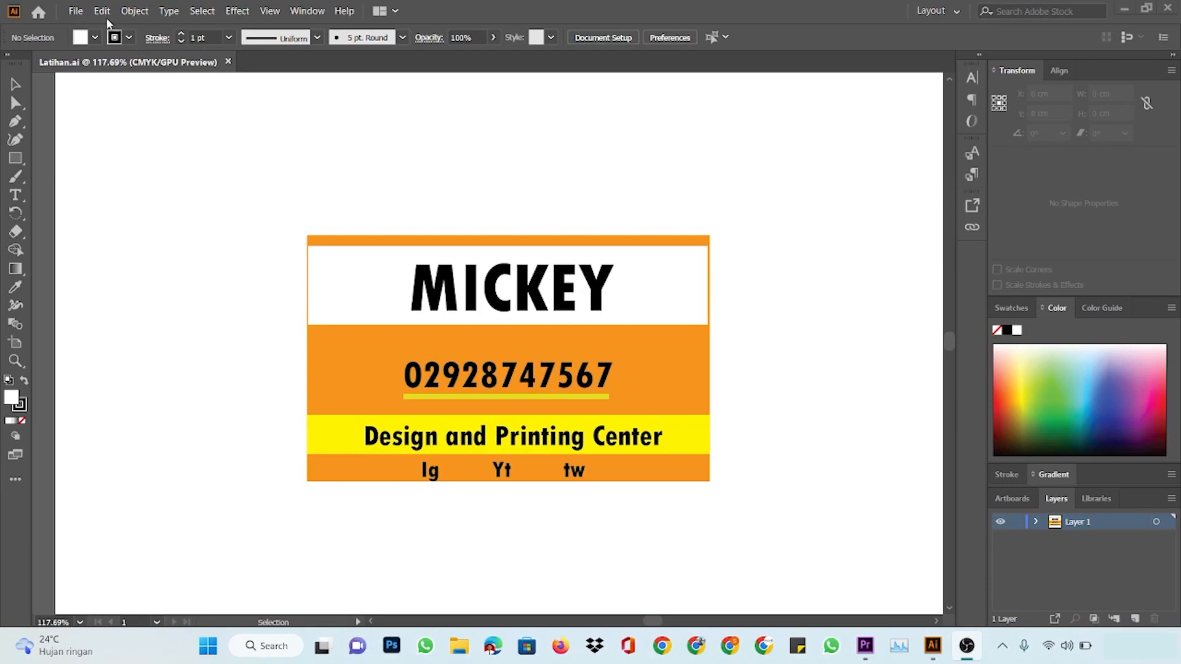
Save As 'Latihan - 1.ai', keeping the Illustrator 2020 version option
{"action": "left_click", "coordinate": [76, 11]}
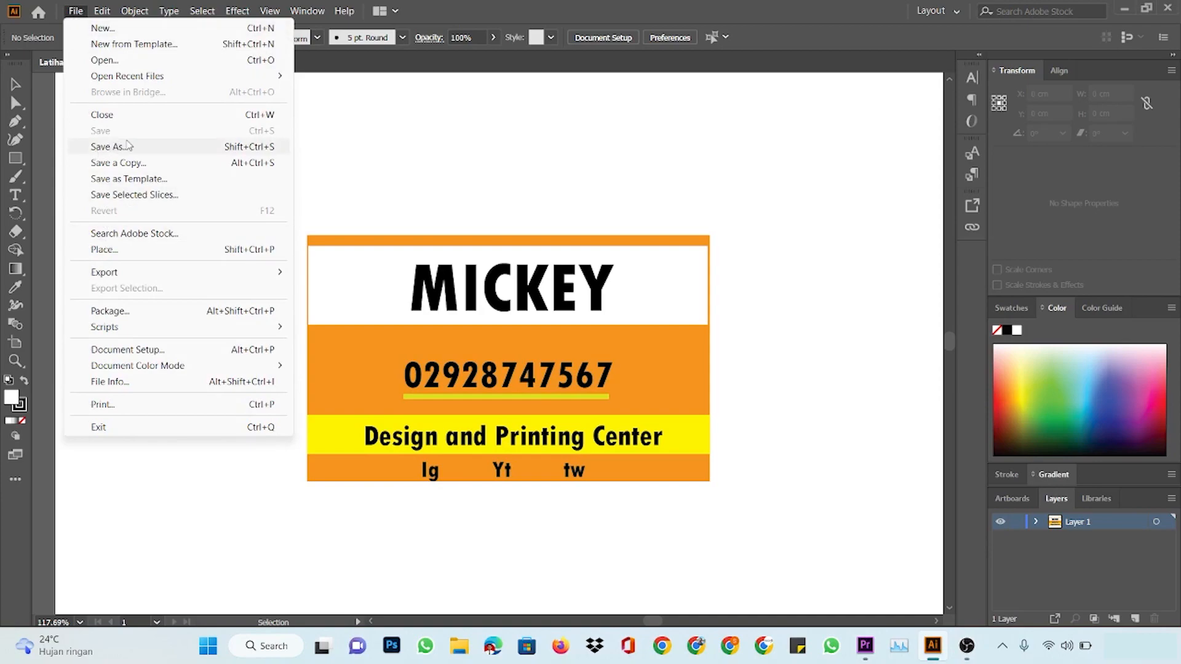
{"action": "left_click", "coordinate": [128, 147]}
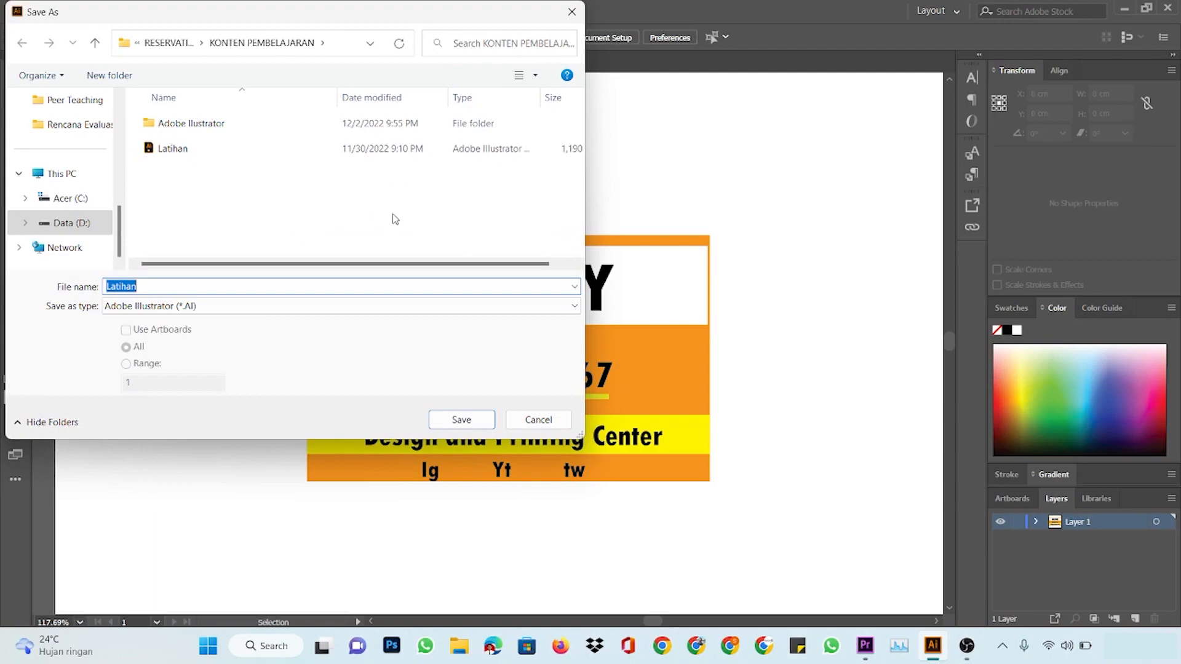
{"action": "left_click", "coordinate": [156, 287]}
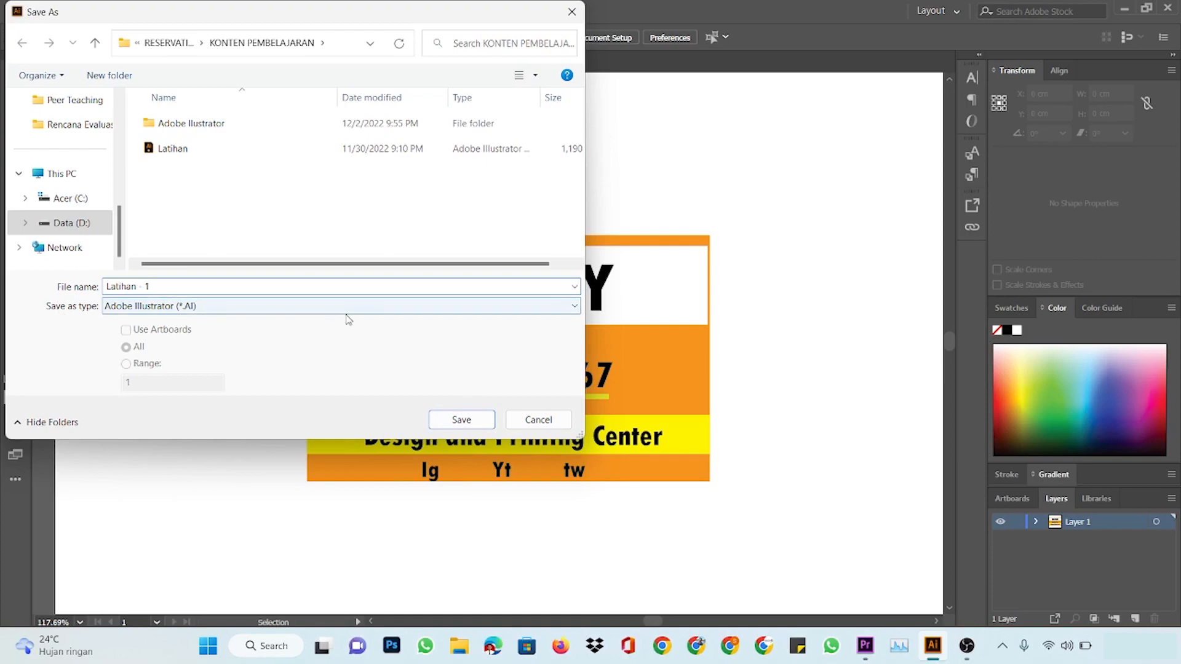
{"action": "left_click", "coordinate": [461, 420]}
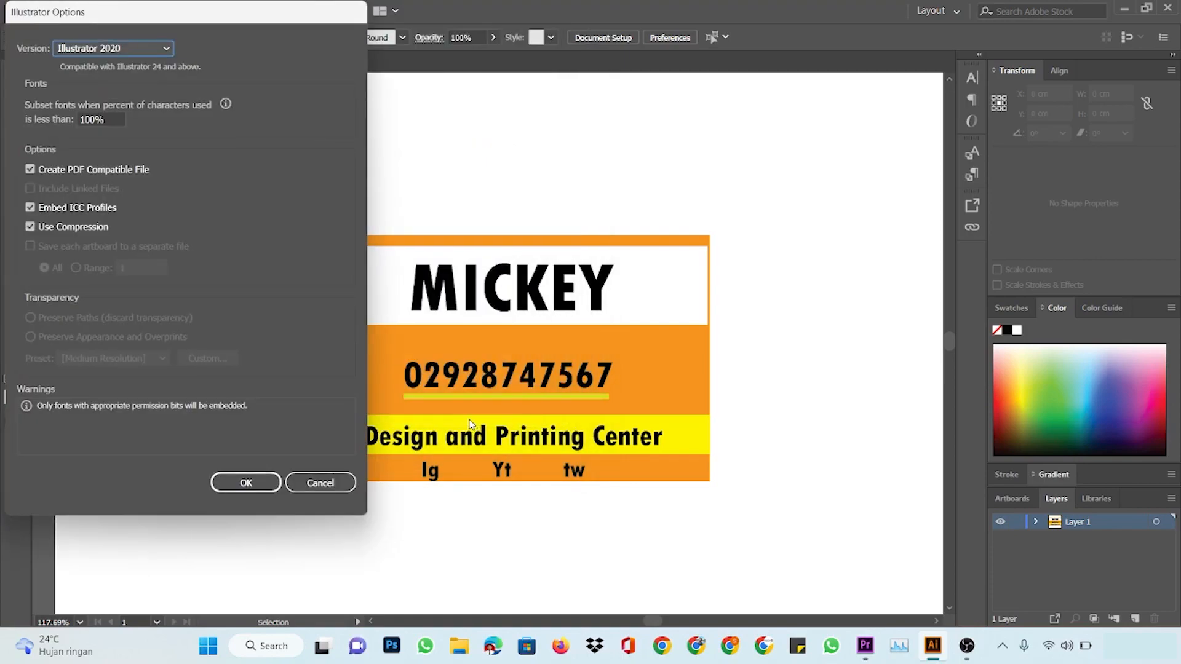
{"action": "left_click", "coordinate": [246, 484]}
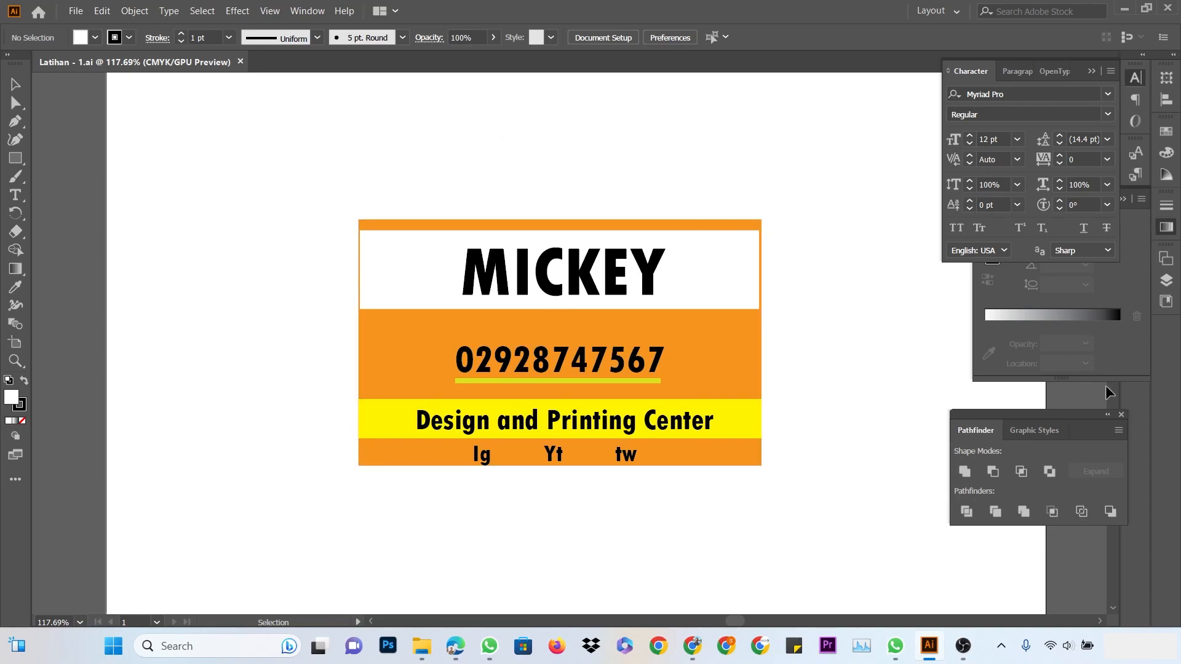
Open the Layers panel and create Layer 2 above Layer 1
{"action": "left_click", "coordinate": [1166, 230]}
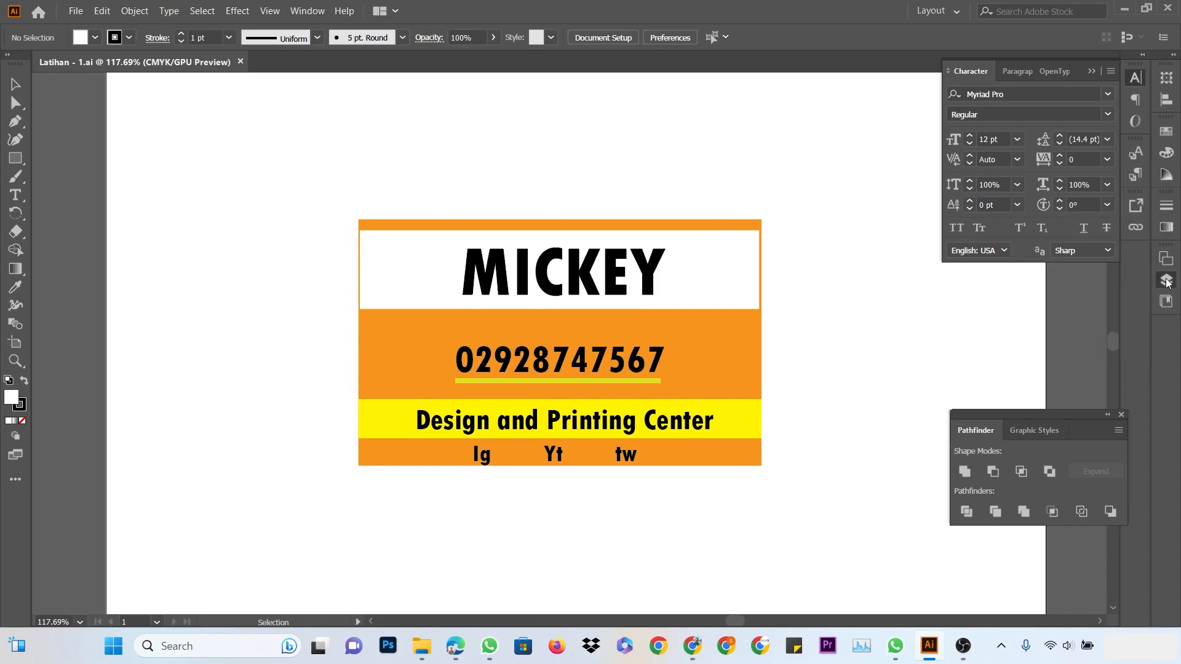
{"action": "left_click", "coordinate": [1166, 280]}
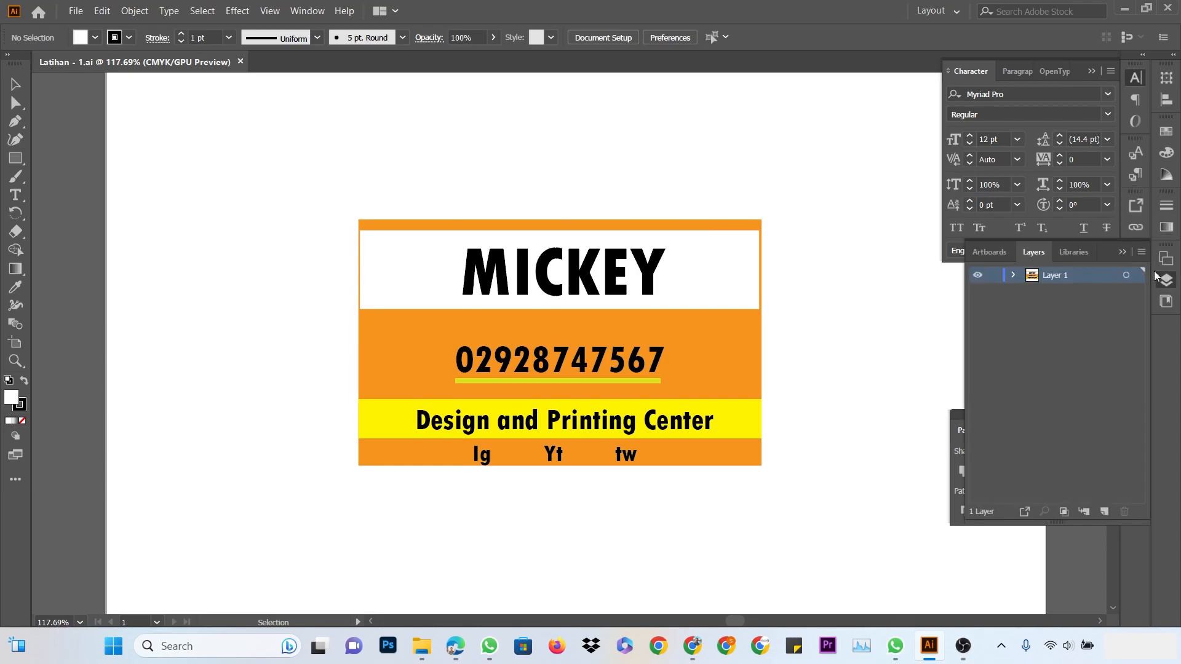
{"action": "left_click", "coordinate": [1105, 513]}
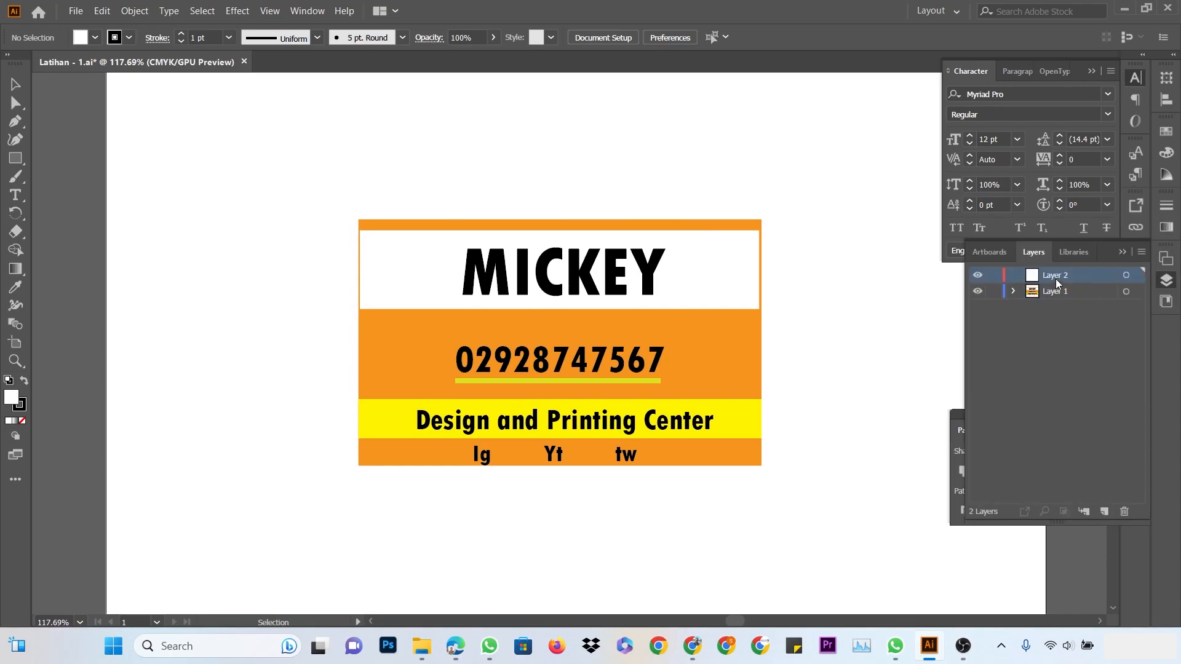
Hide Layer 1, make Layer 2 the active layer, and pick the Pen tool
{"action": "left_click", "coordinate": [978, 295]}
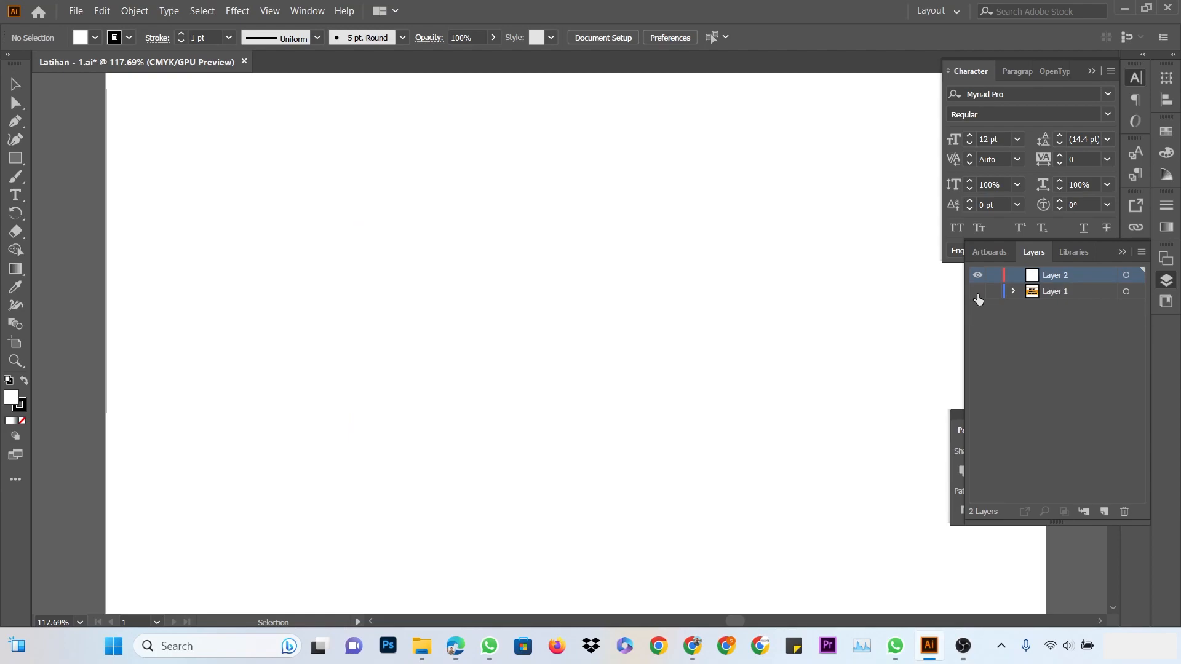
{"action": "left_click", "coordinate": [976, 294]}
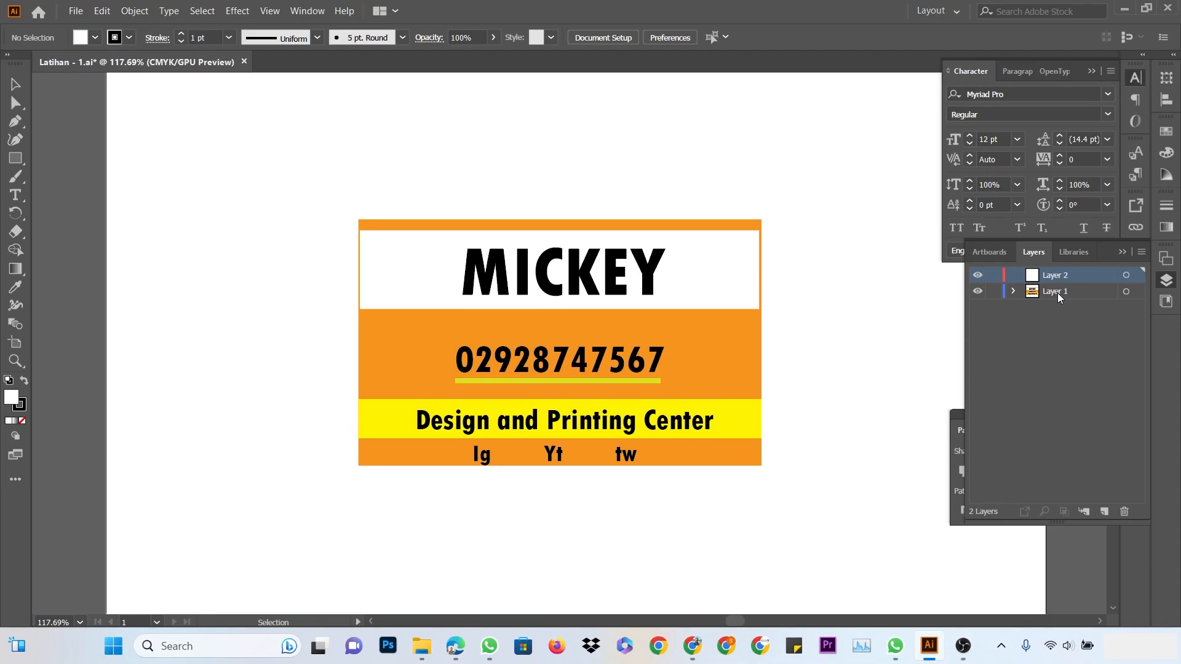
{"action": "left_click", "coordinate": [978, 291]}
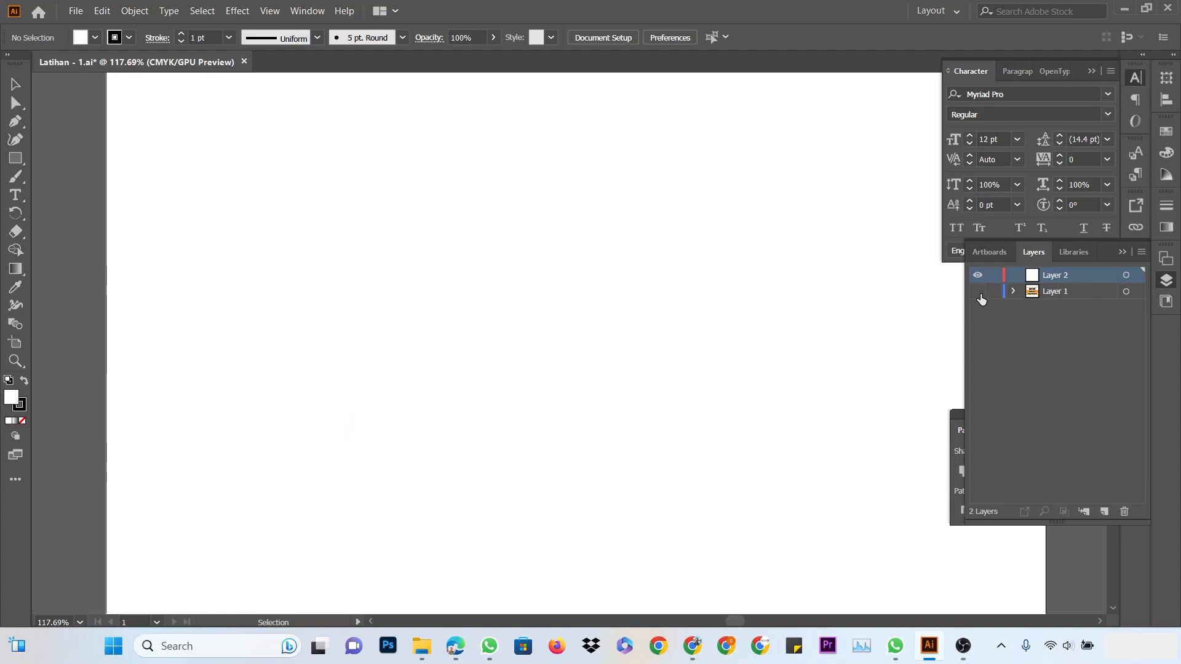
{"action": "left_click", "coordinate": [1060, 289]}
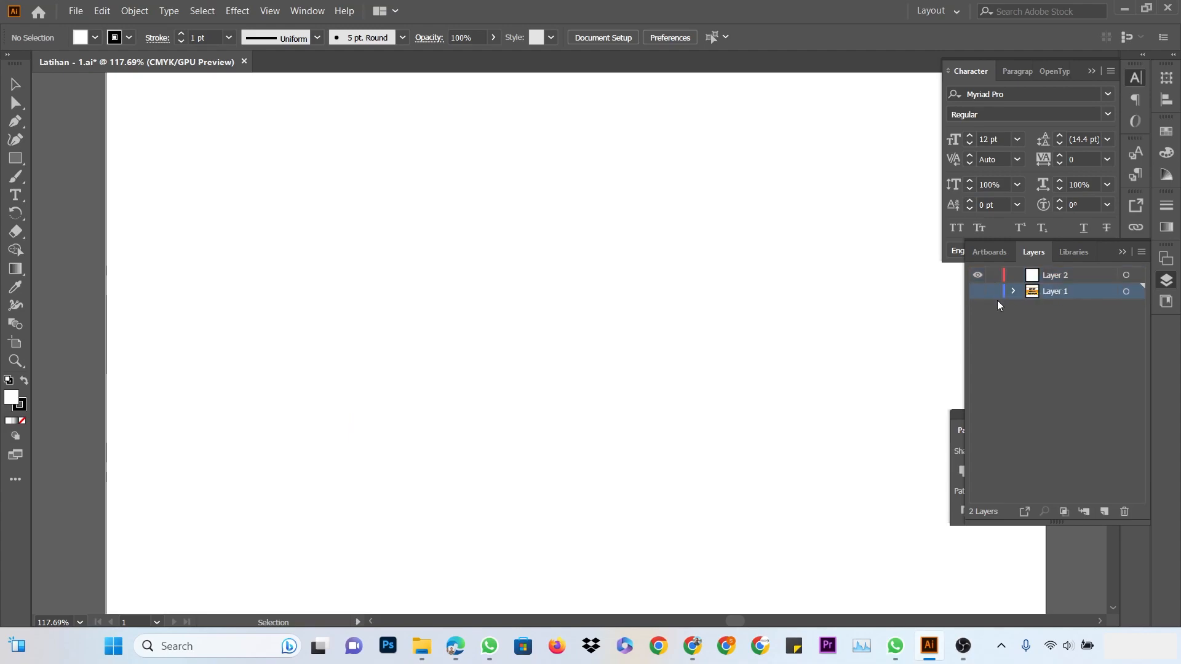
{"action": "left_click", "coordinate": [1061, 275]}
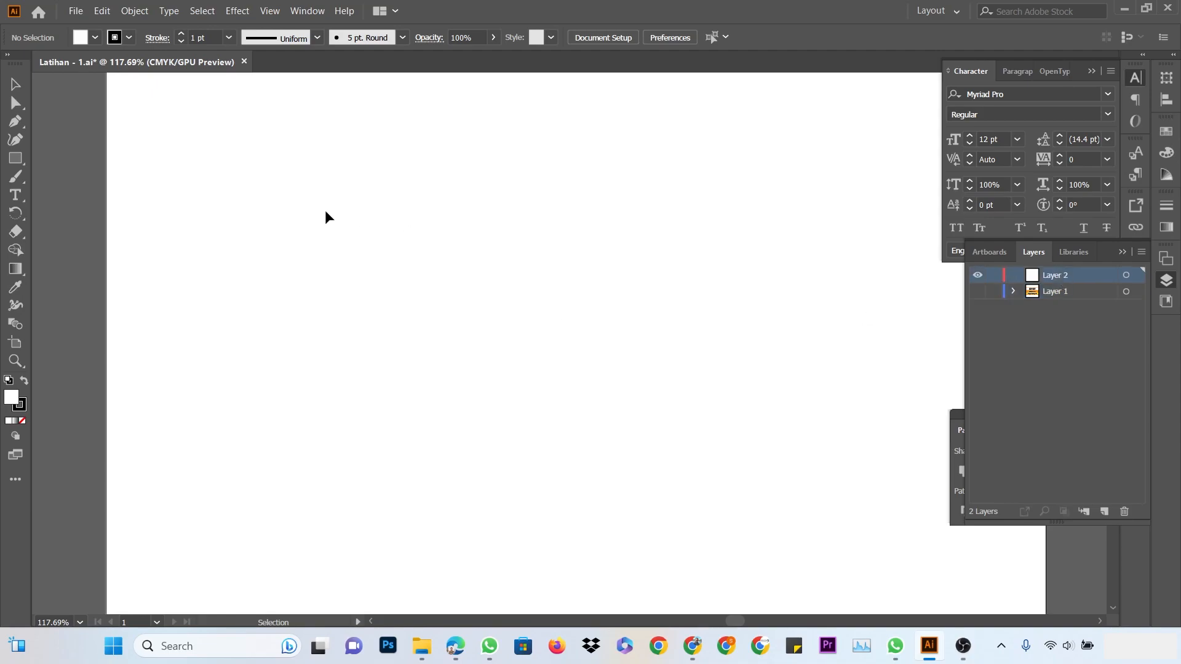
{"action": "left_click", "coordinate": [15, 123]}
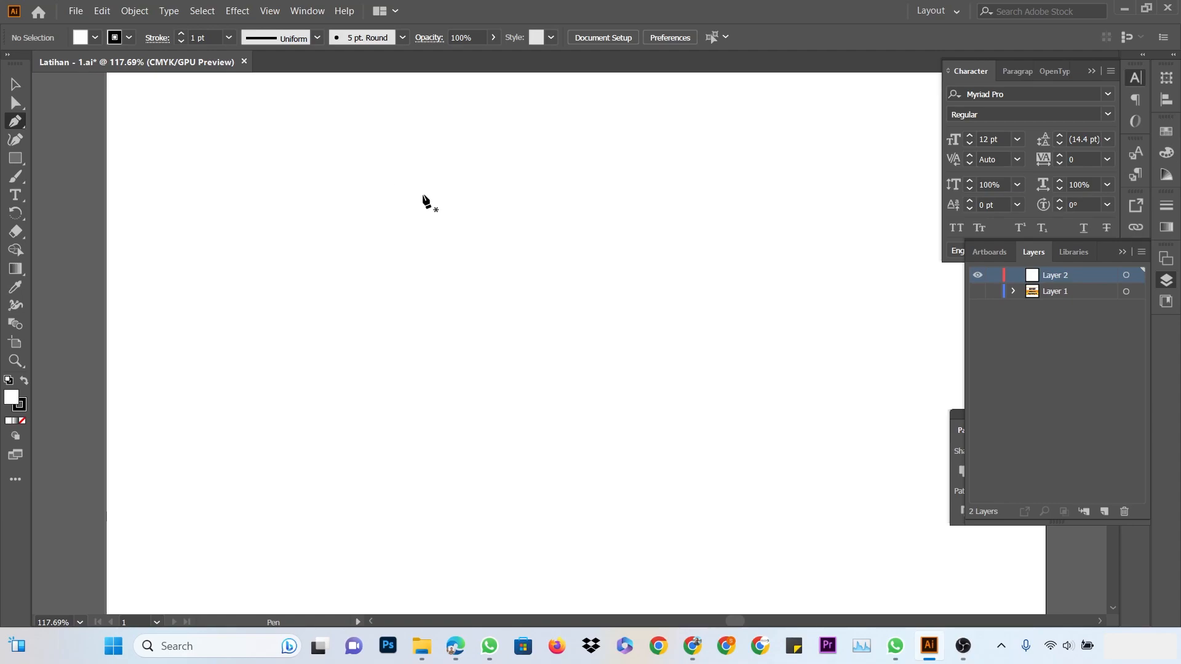
Draw a four-sided test shape with the Pen tool, then select and delete it
{"action": "left_click_drag", "start_coordinate": [414, 185], "coordinate": [393, 211]}
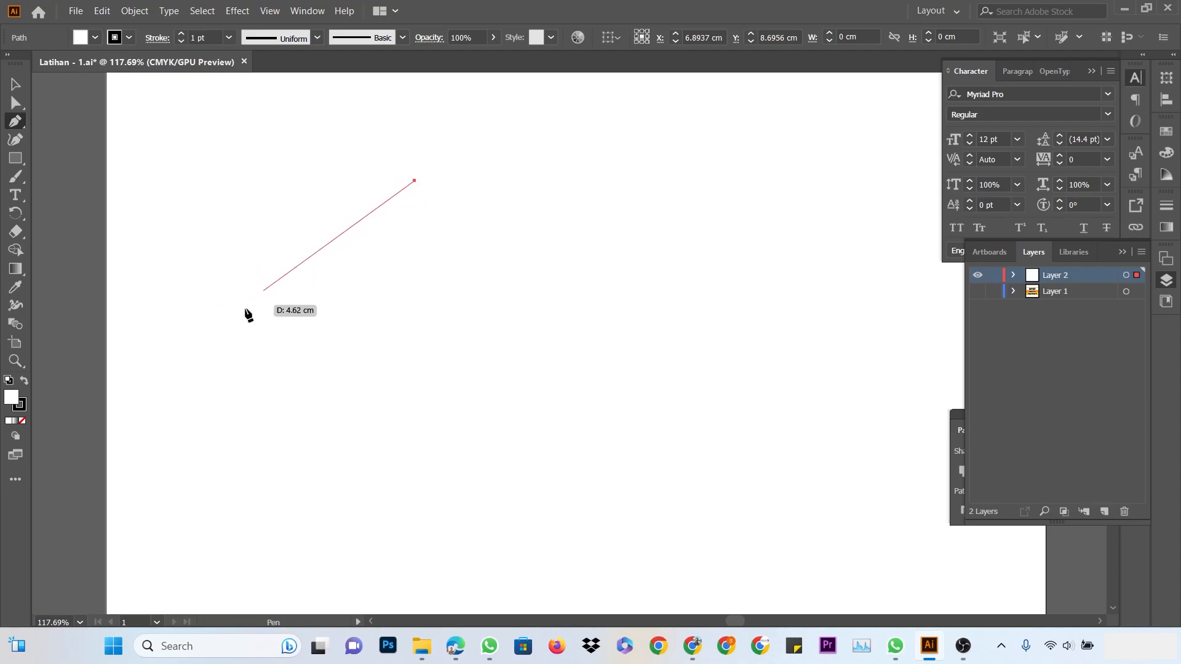
{"action": "left_click", "coordinate": [238, 387]}
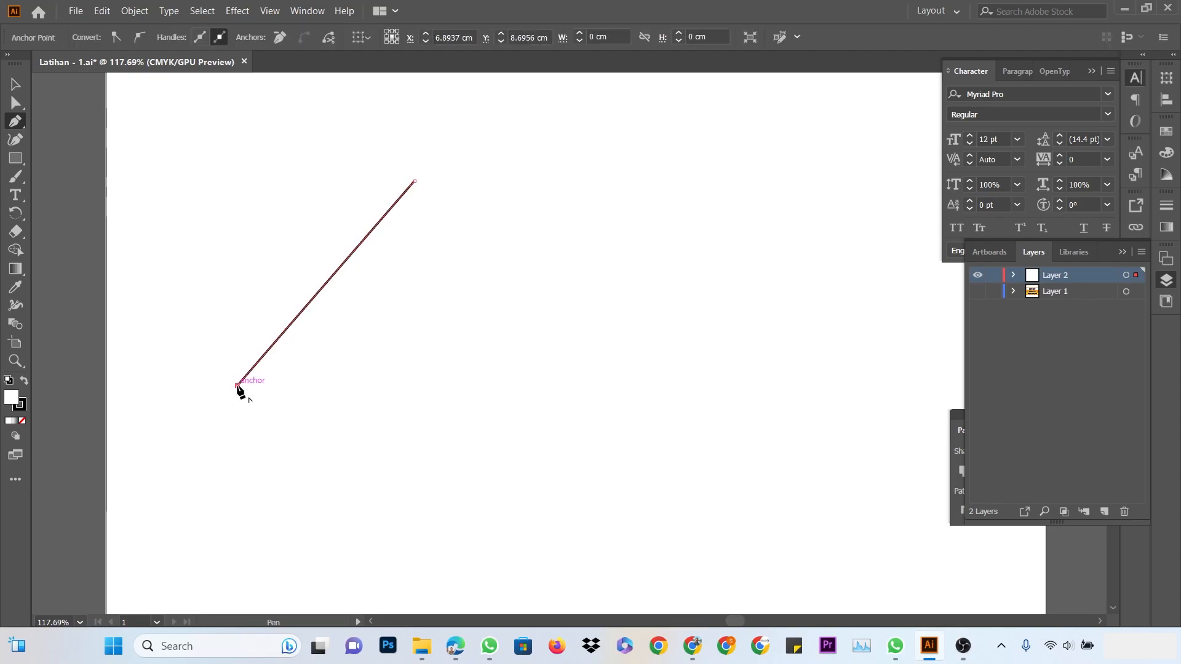
{"action": "left_click", "coordinate": [466, 401]}
{"action": "left_click", "coordinate": [633, 218]}
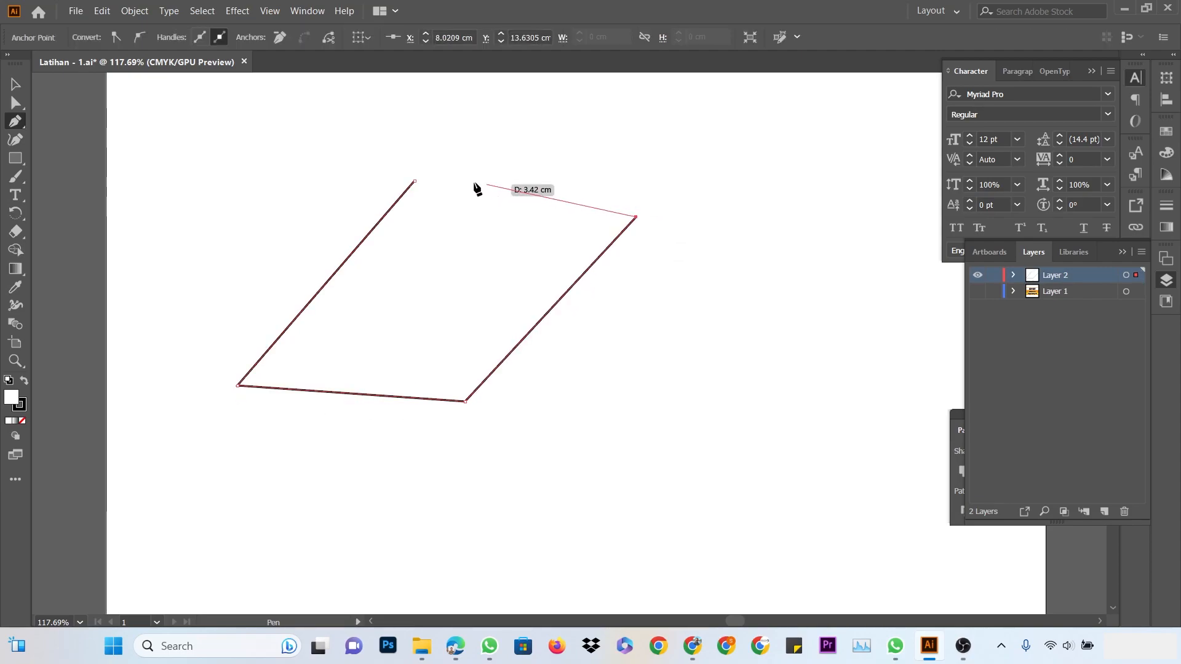
{"action": "left_click", "coordinate": [416, 181]}
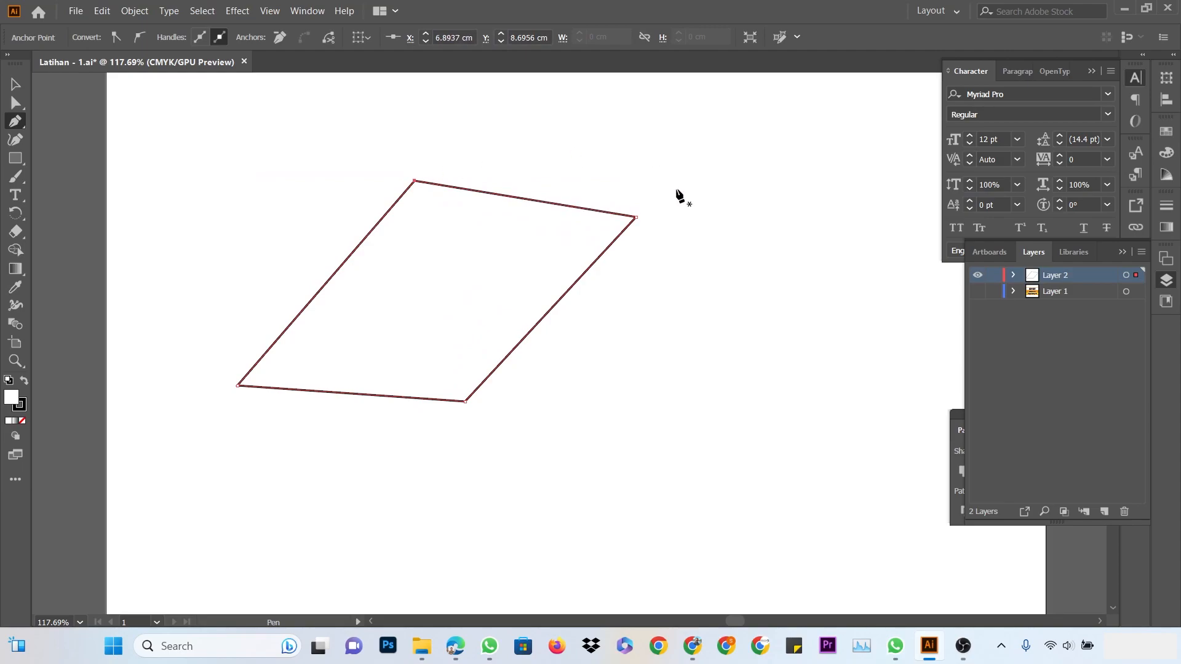
{"action": "left_click", "coordinate": [16, 84]}
{"action": "left_click_drag", "start_coordinate": [261, 136], "coordinate": [598, 435]}
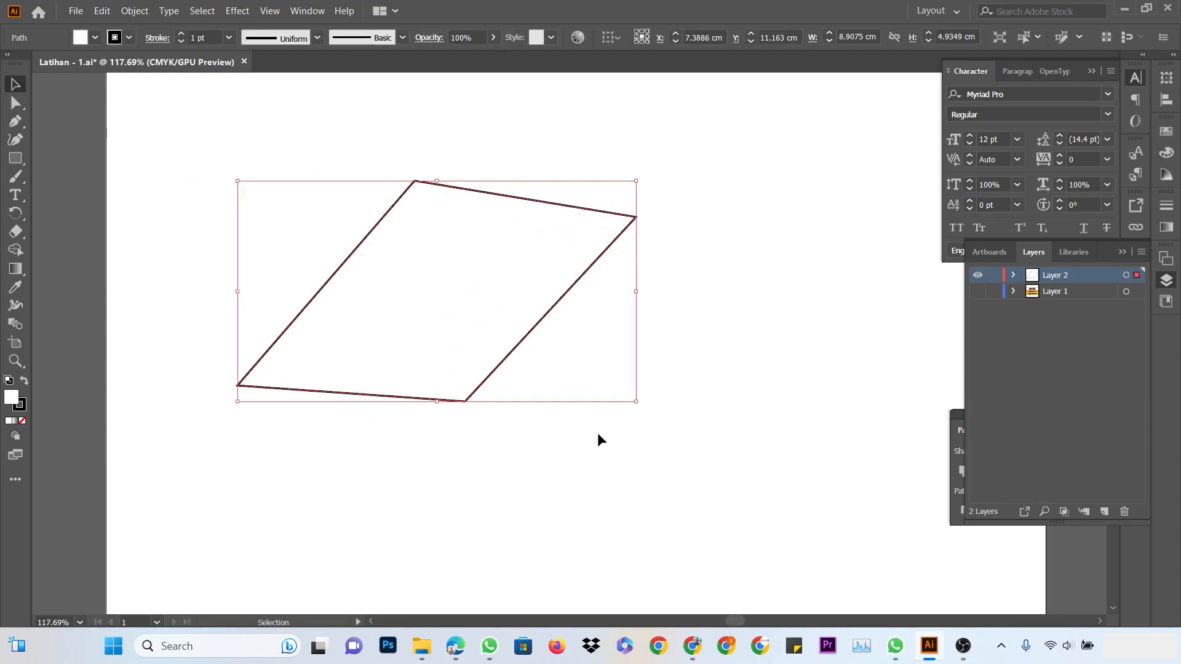
{"action": "key", "text": "Delete"}
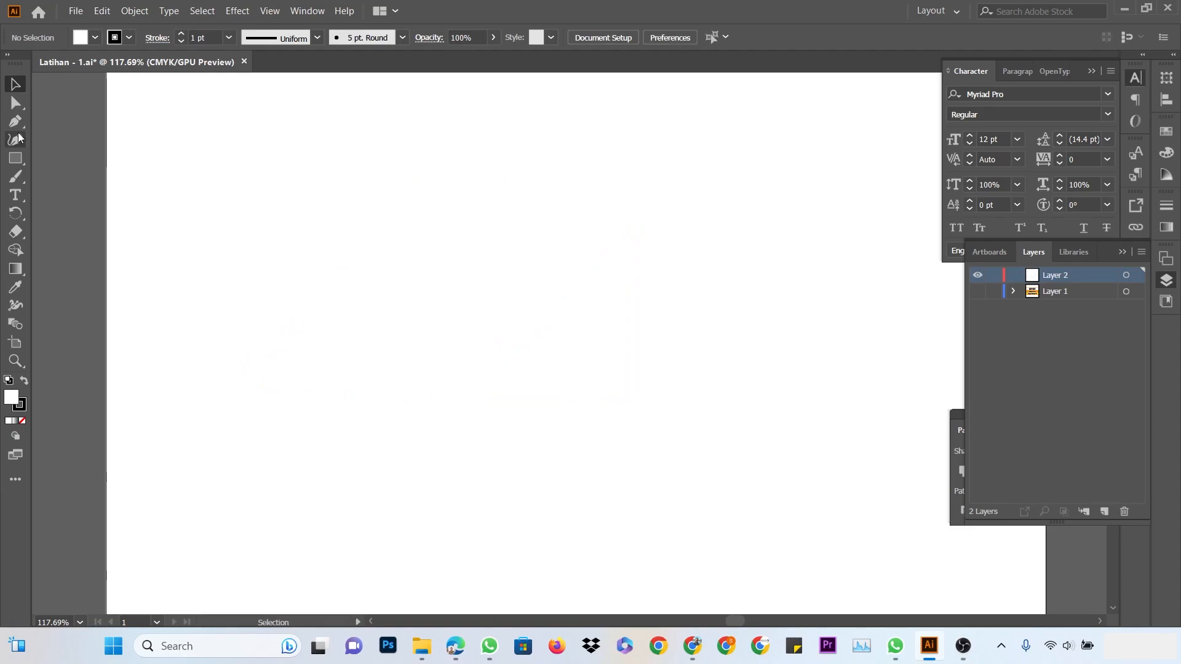
Start the swoosh outline with anchors down its left side, along the bottom and into the lower notch
{"action": "left_click", "coordinate": [18, 136]}
{"action": "left_click", "coordinate": [18, 121]}
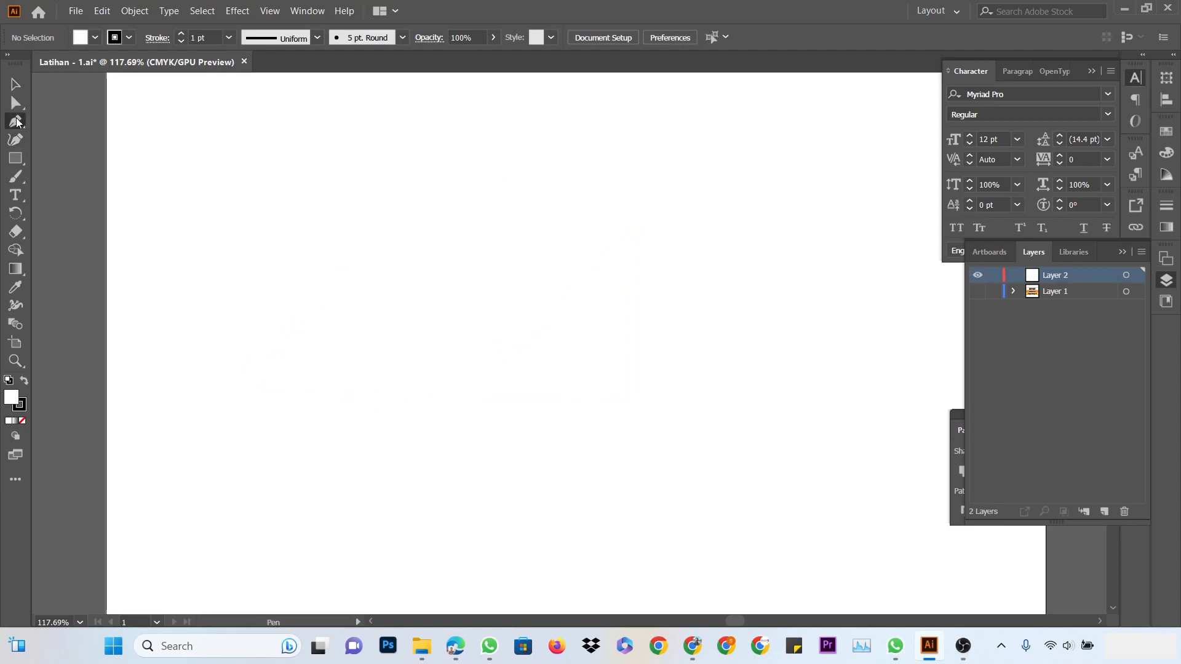
{"action": "left_click", "coordinate": [468, 169]}
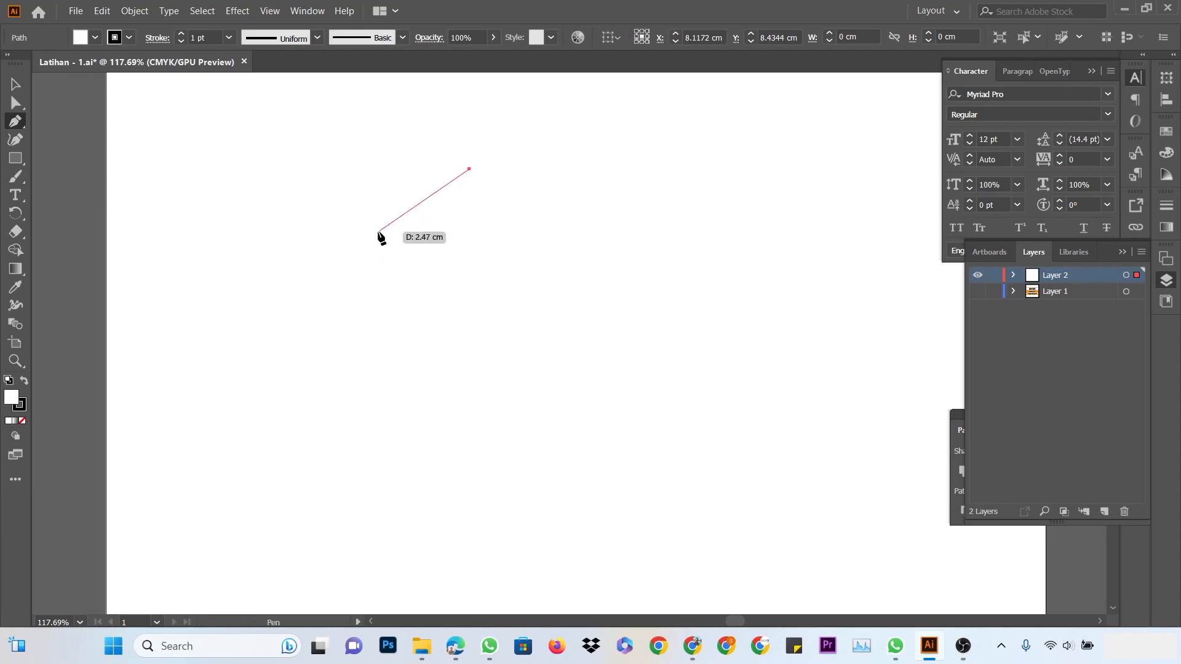
{"action": "left_click_drag", "start_coordinate": [377, 232], "coordinate": [364, 297]}
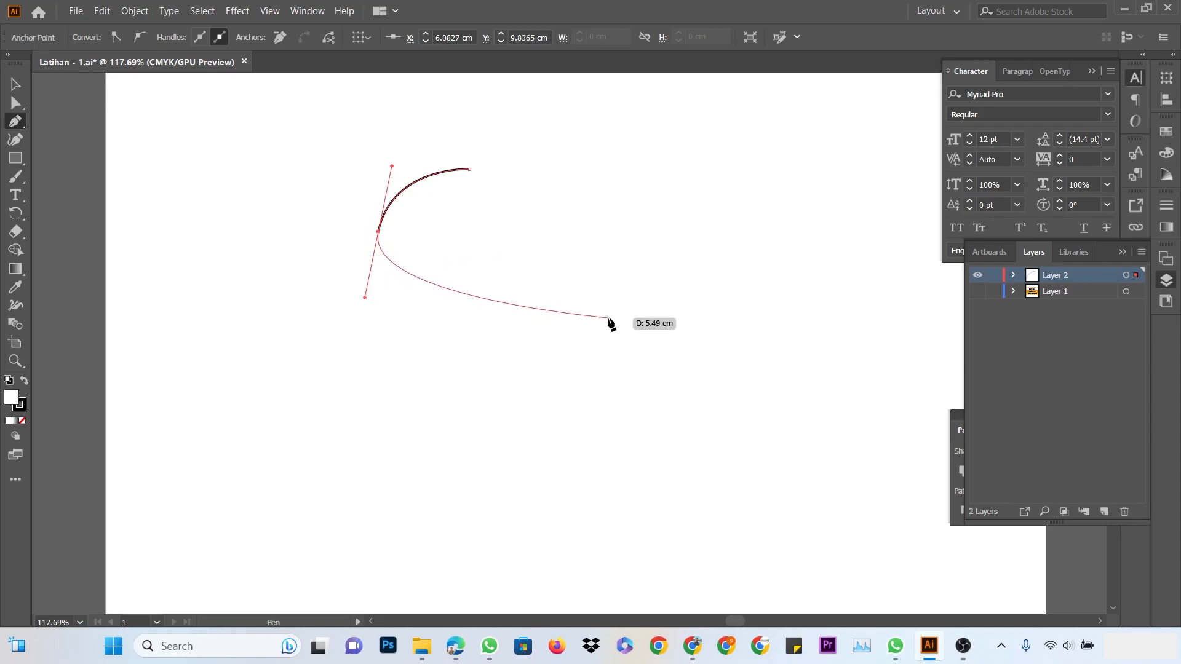
{"action": "left_click", "coordinate": [525, 284]}
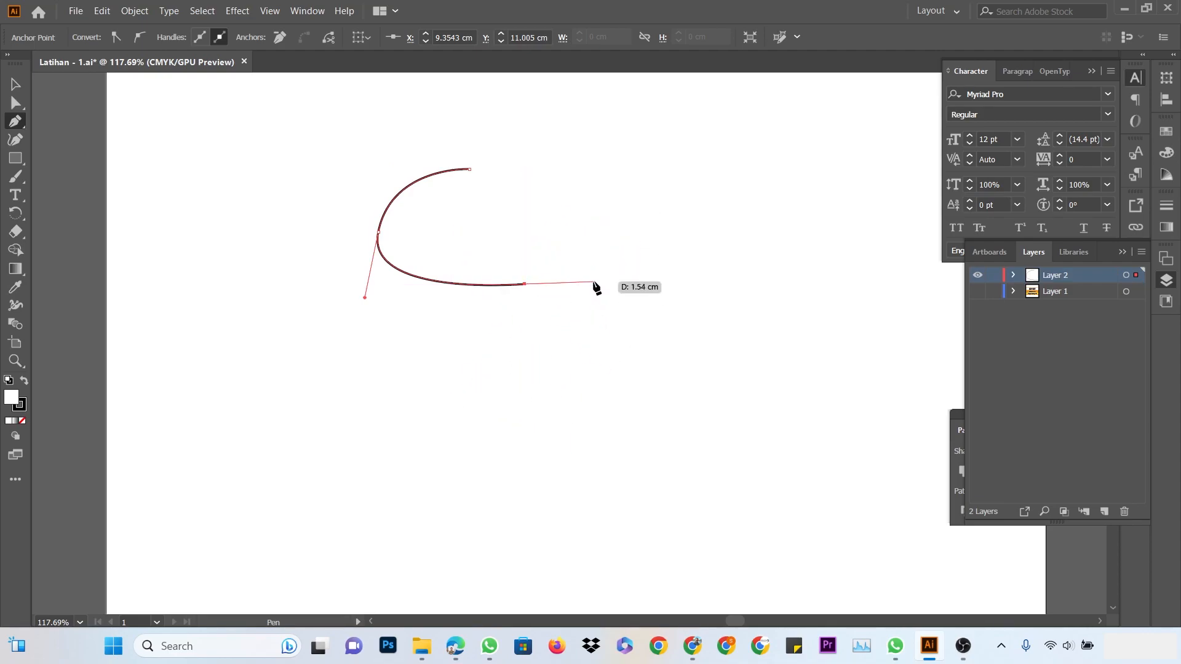
{"action": "left_click_drag", "start_coordinate": [594, 283], "coordinate": [598, 300]}
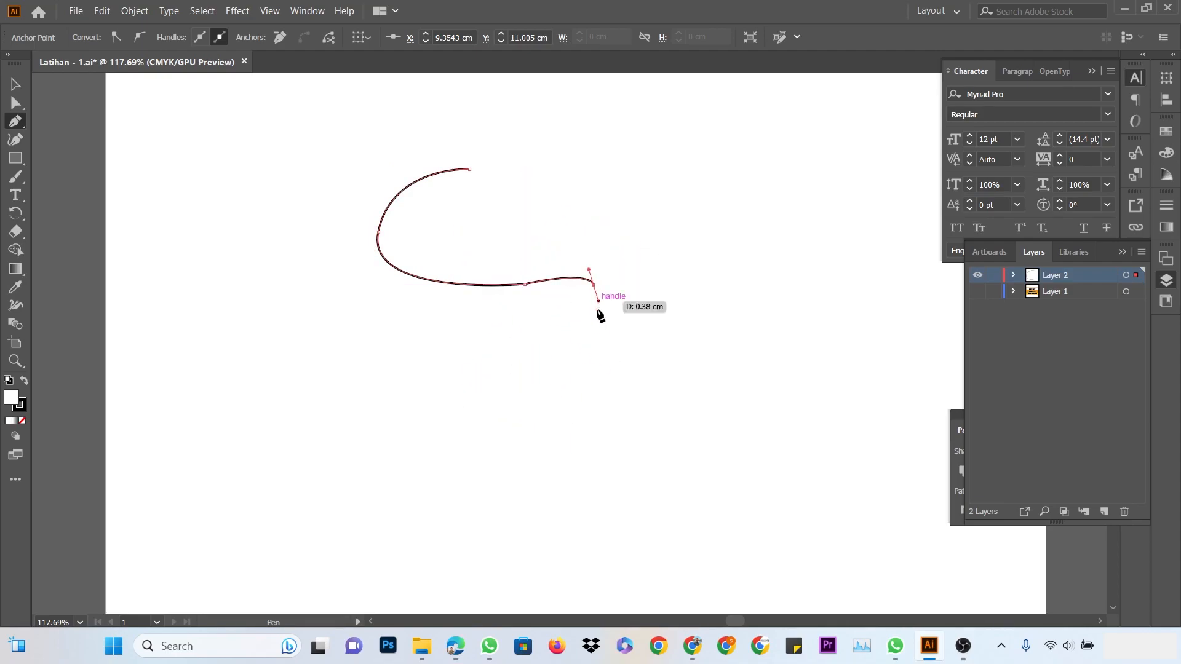
{"action": "left_click", "coordinate": [578, 365]}
{"action": "left_click", "coordinate": [603, 365]}
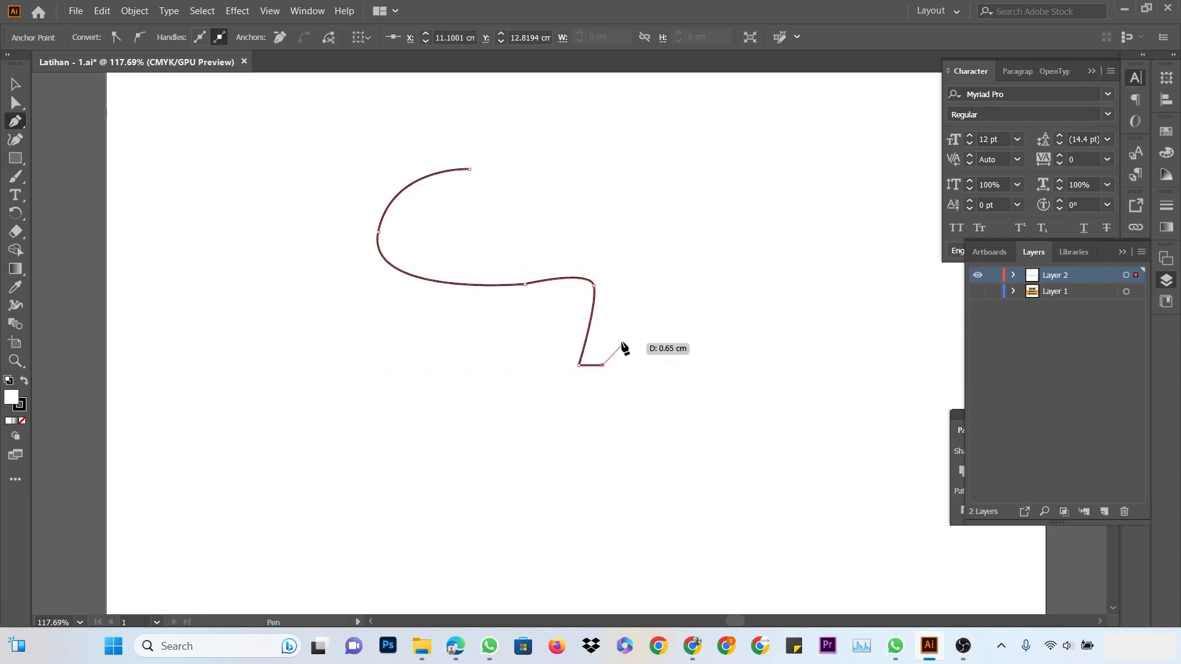
Add the hooked tail and curved right side, close the outline, and nudge it slightly
{"action": "left_click", "coordinate": [621, 324]}
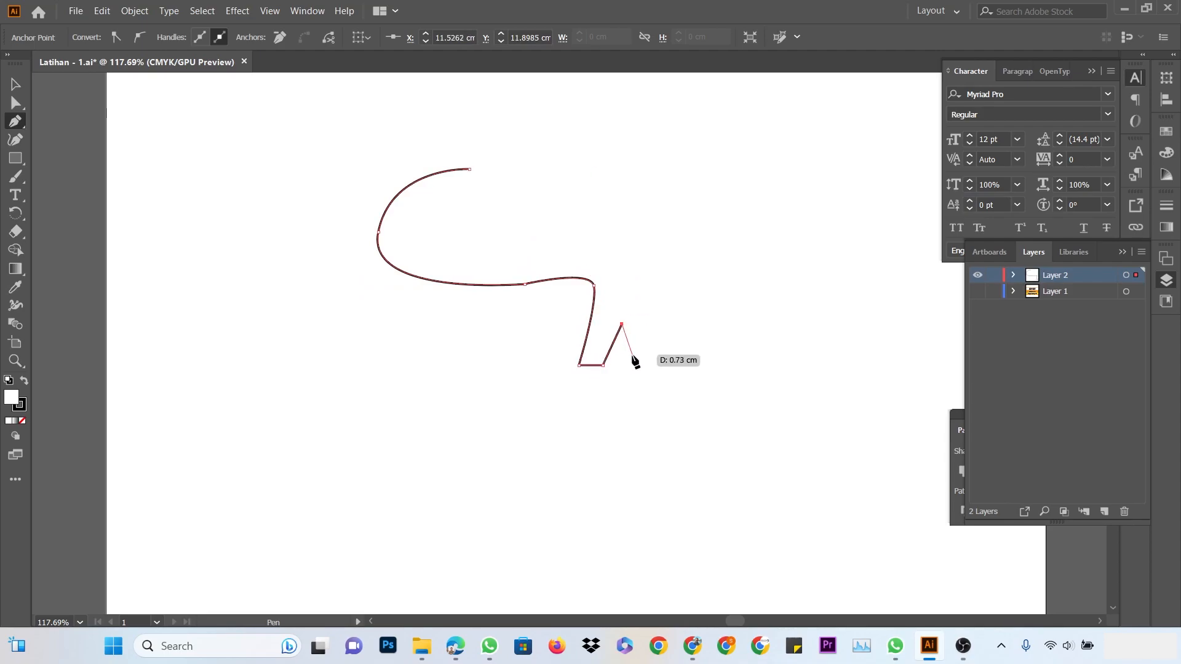
{"action": "left_click_drag", "start_coordinate": [628, 356], "coordinate": [590, 413]}
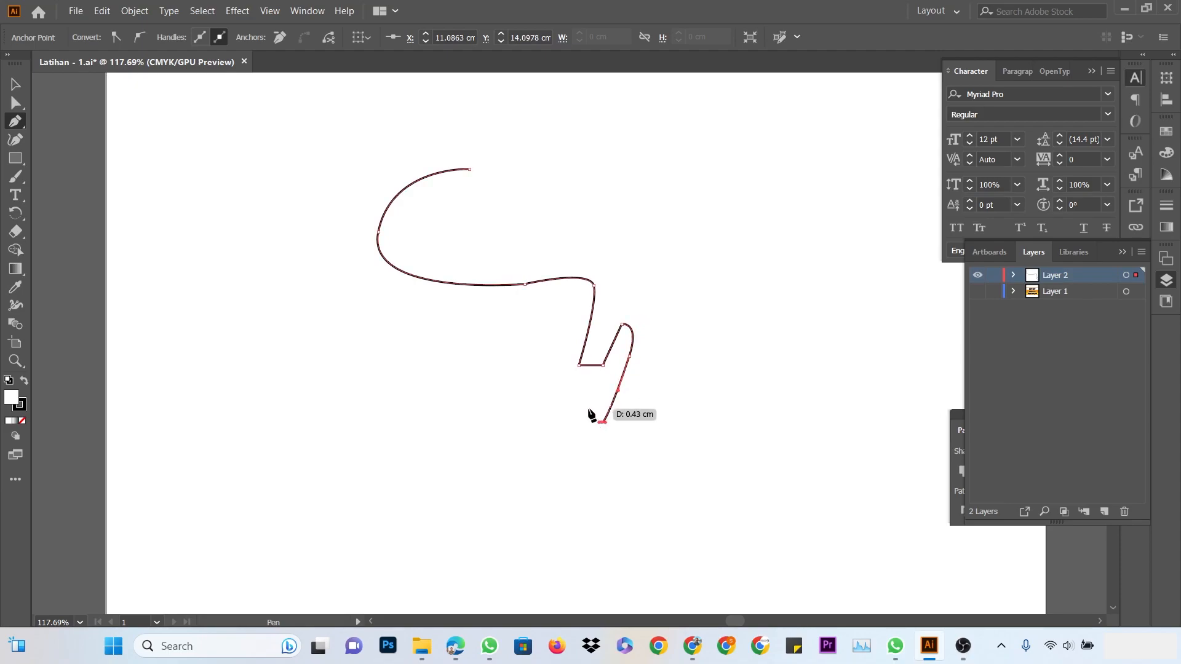
{"action": "left_click", "coordinate": [589, 409]}
{"action": "left_click", "coordinate": [589, 455]}
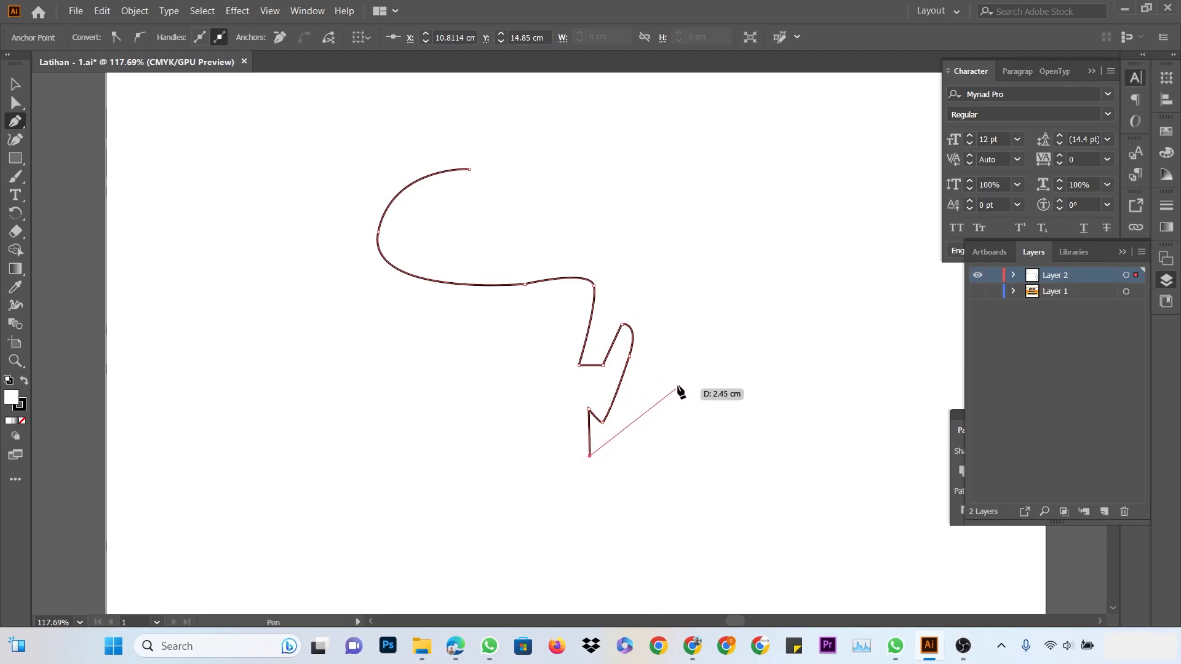
{"action": "left_click_drag", "start_coordinate": [680, 380], "coordinate": [712, 252]}
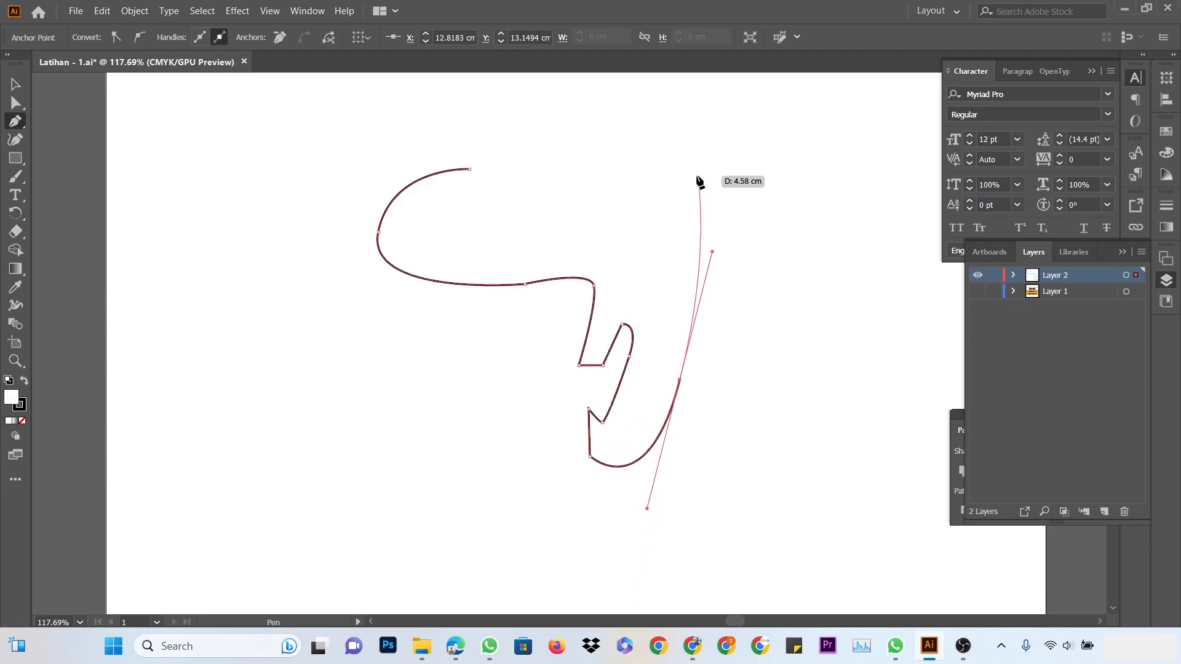
{"action": "left_click_drag", "start_coordinate": [692, 191], "coordinate": [551, 155]}
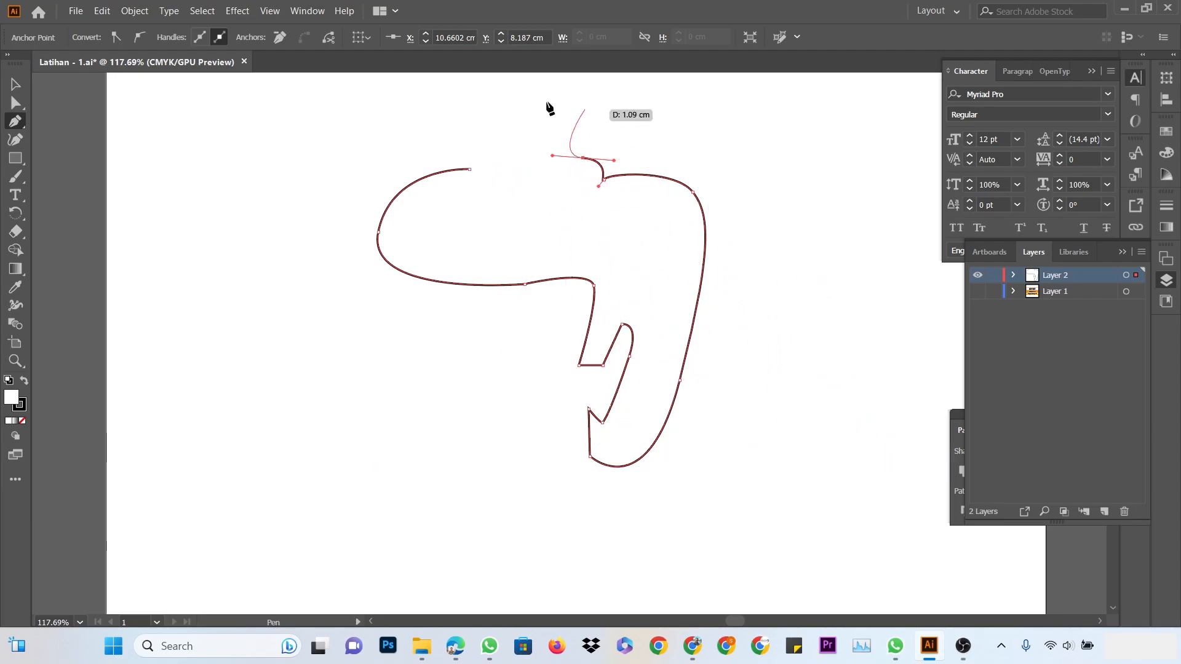
{"action": "left_click", "coordinate": [469, 169]}
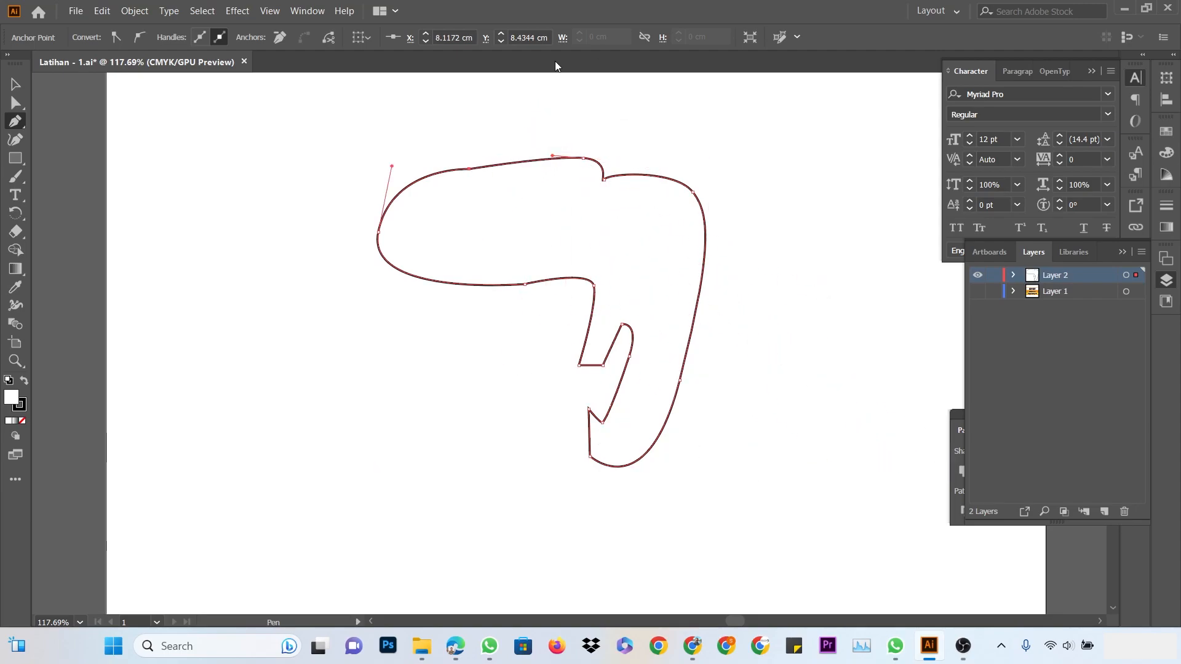
{"action": "left_click", "coordinate": [16, 84]}
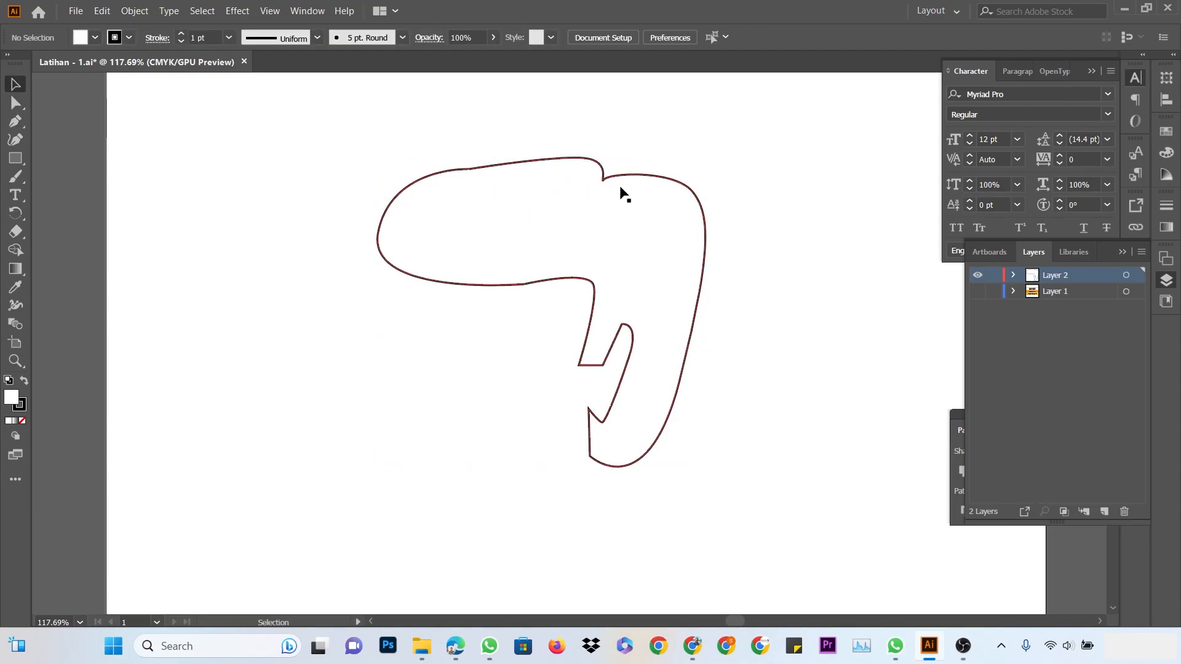
{"action": "mouse_move", "coordinate": [608, 183]}
{"action": "left_mouse_down"}
{"action": "mouse_move", "coordinate": [649, 169]}
{"action": "mouse_move", "coordinate": [589, 174]}
{"action": "mouse_move", "coordinate": [623, 173]}
{"action": "mouse_move", "coordinate": [605, 184]}
{"action": "left_mouse_up"}
Nudge the swoosh outline slightly right and down, then deselect it
{"action": "left_click", "coordinate": [624, 157]}
{"action": "left_click", "coordinate": [690, 130]}
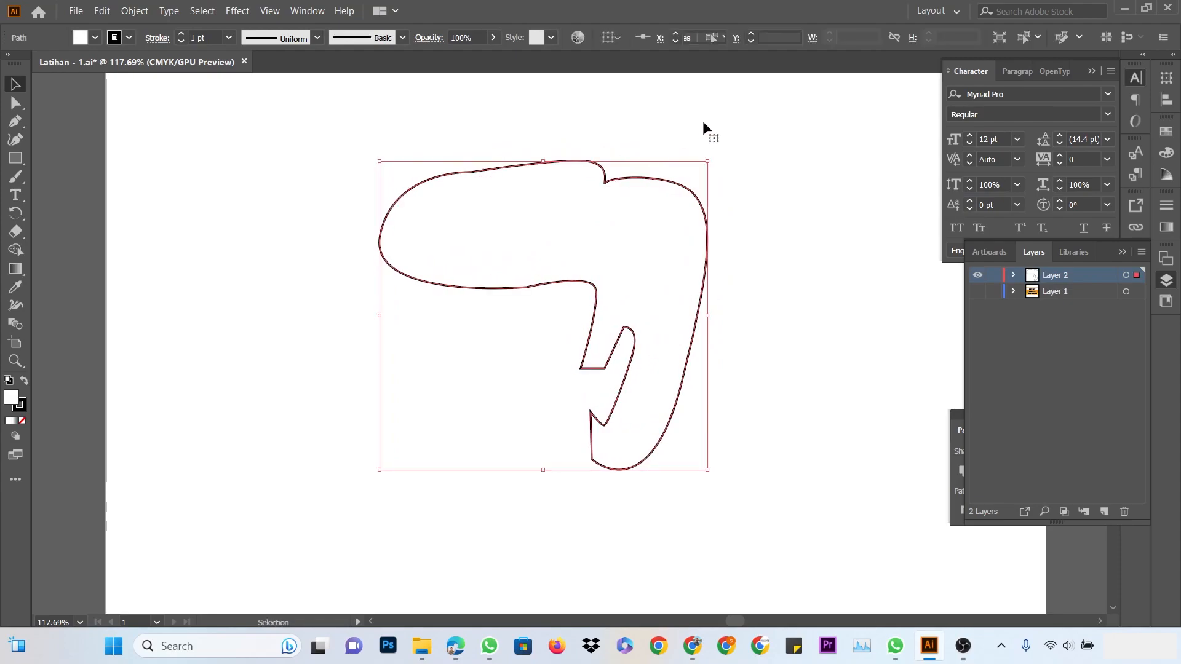
{"action": "left_click", "coordinate": [703, 121]}
{"action": "left_click", "coordinate": [717, 125]}
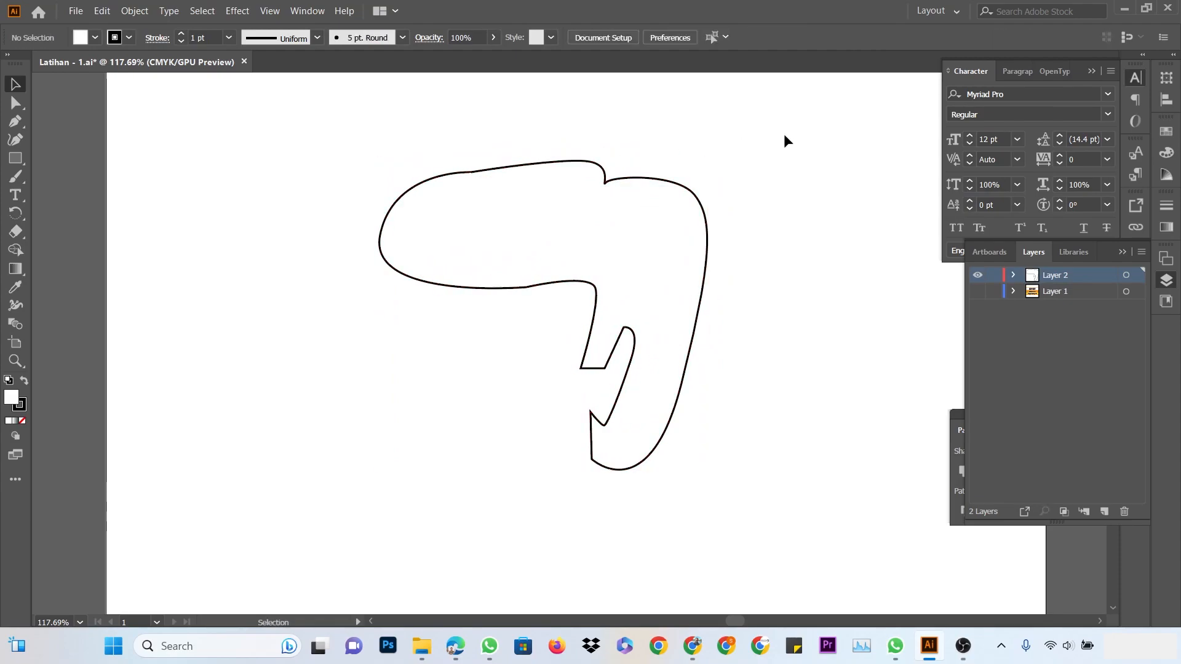
{"action": "left_click_drag", "start_coordinate": [607, 187], "coordinate": [611, 192]}
{"action": "left_click", "coordinate": [662, 121]}
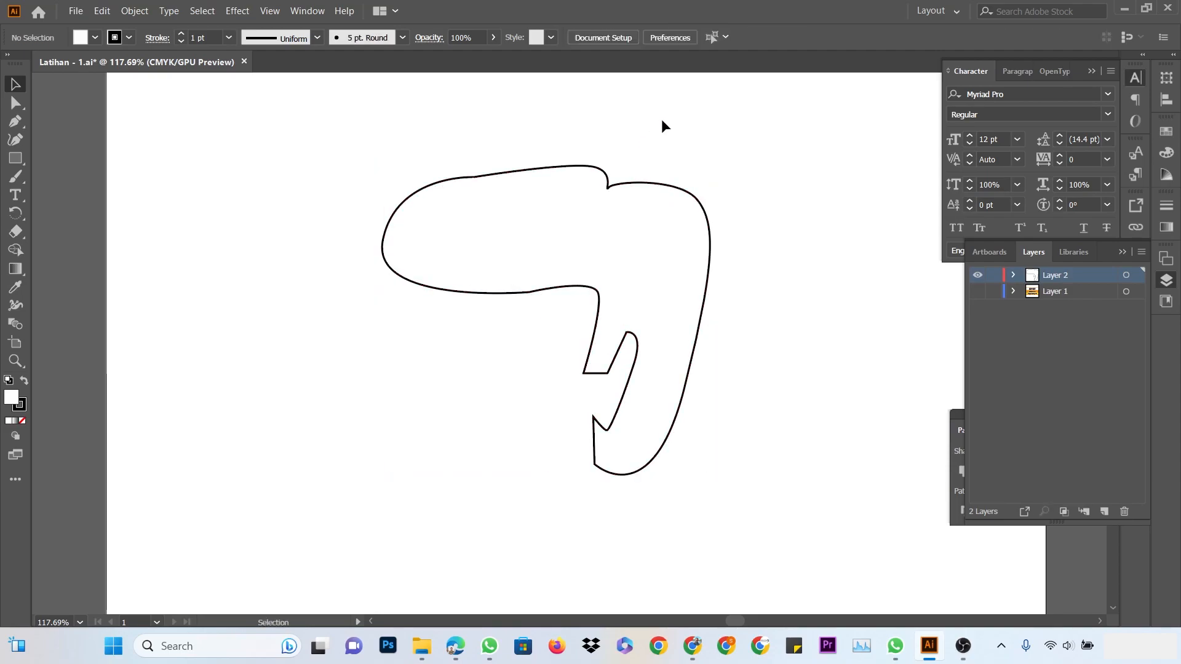
{"action": "left_click", "coordinate": [610, 194]}
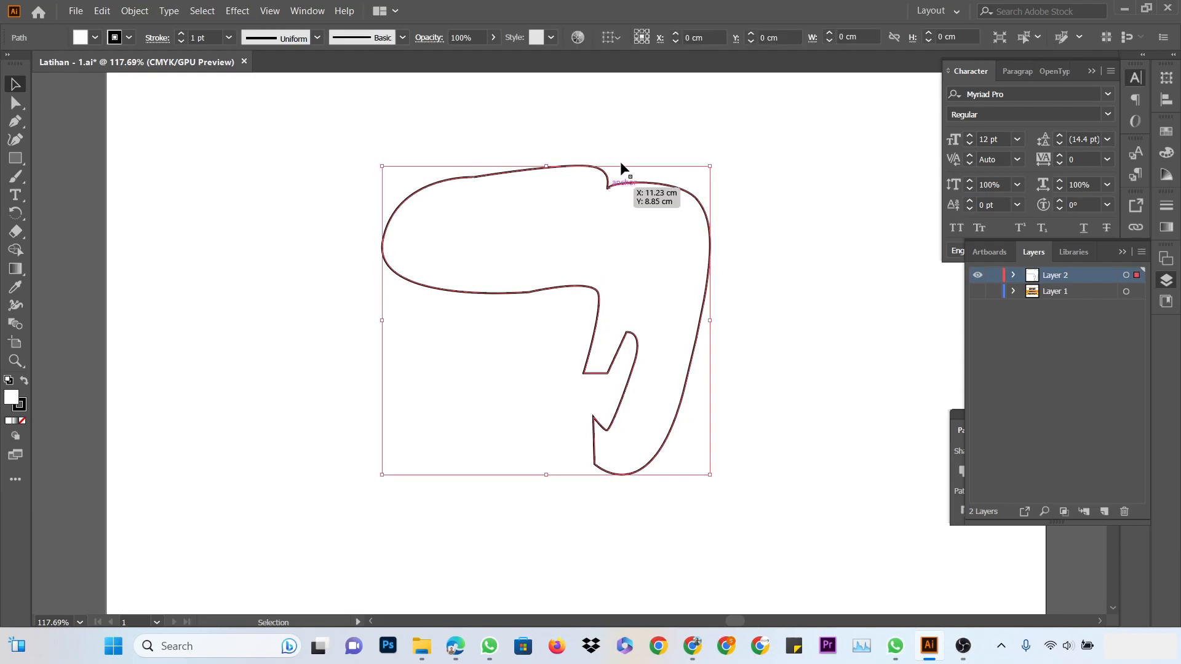
{"action": "left_click", "coordinate": [629, 127]}
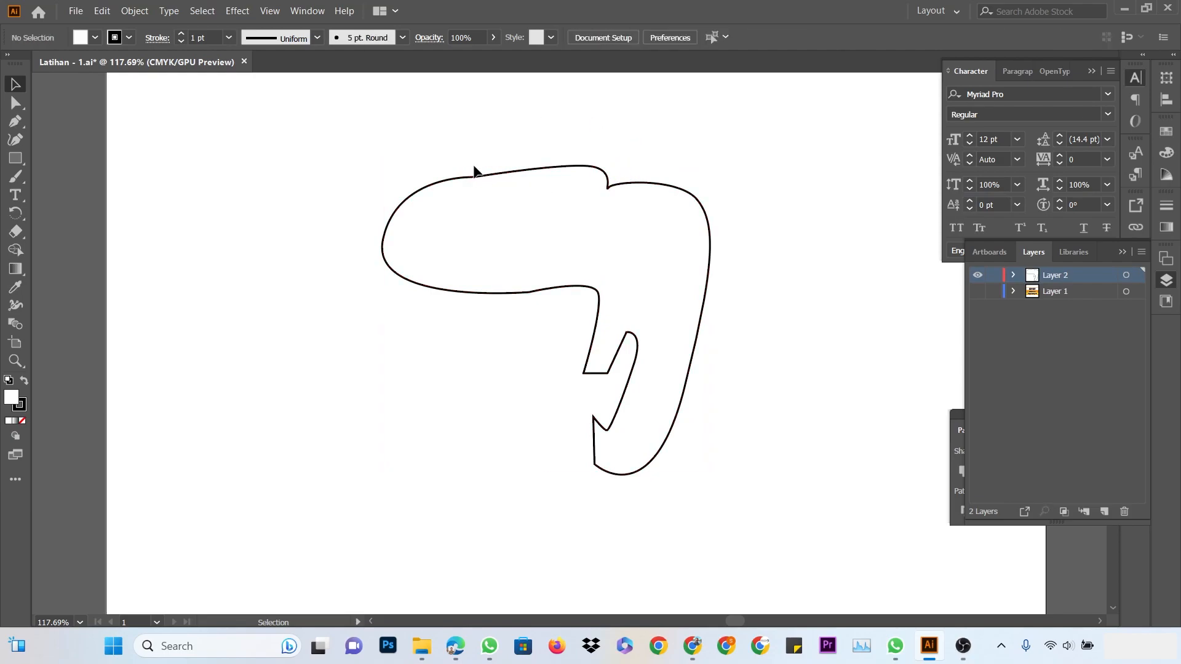
Zoom in on the top edge of the swoosh outline
{"action": "left_click", "coordinate": [16, 360]}
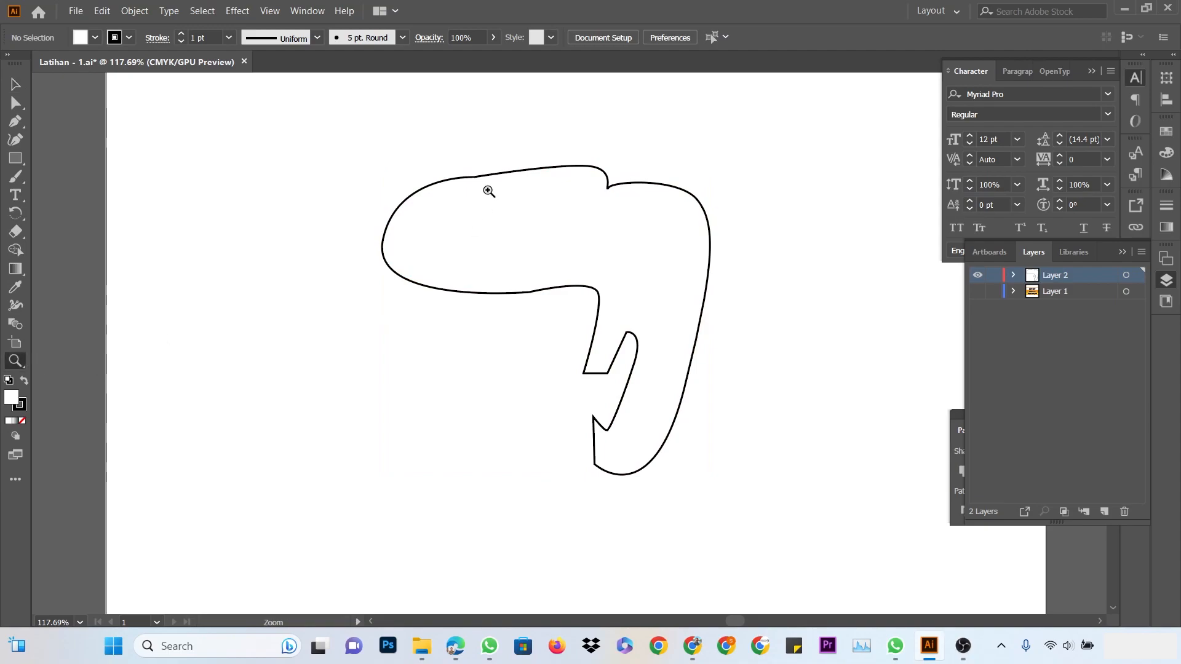
{"action": "left_click_drag", "start_coordinate": [488, 192], "coordinate": [627, 340]}
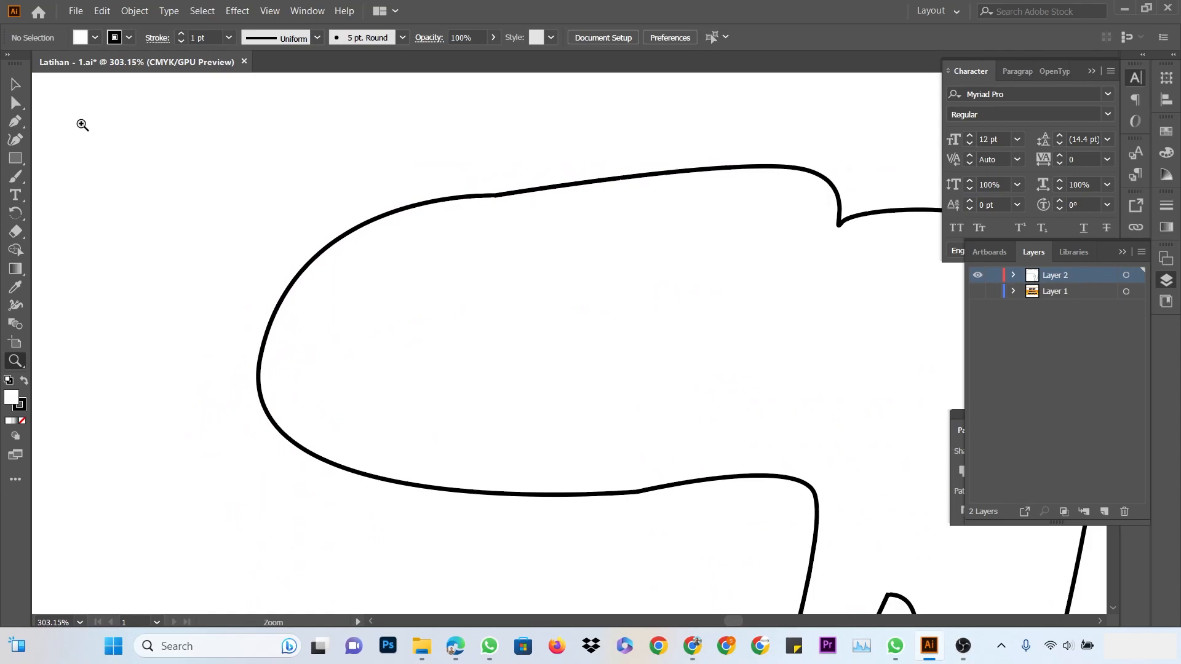
{"action": "left_click", "coordinate": [15, 89]}
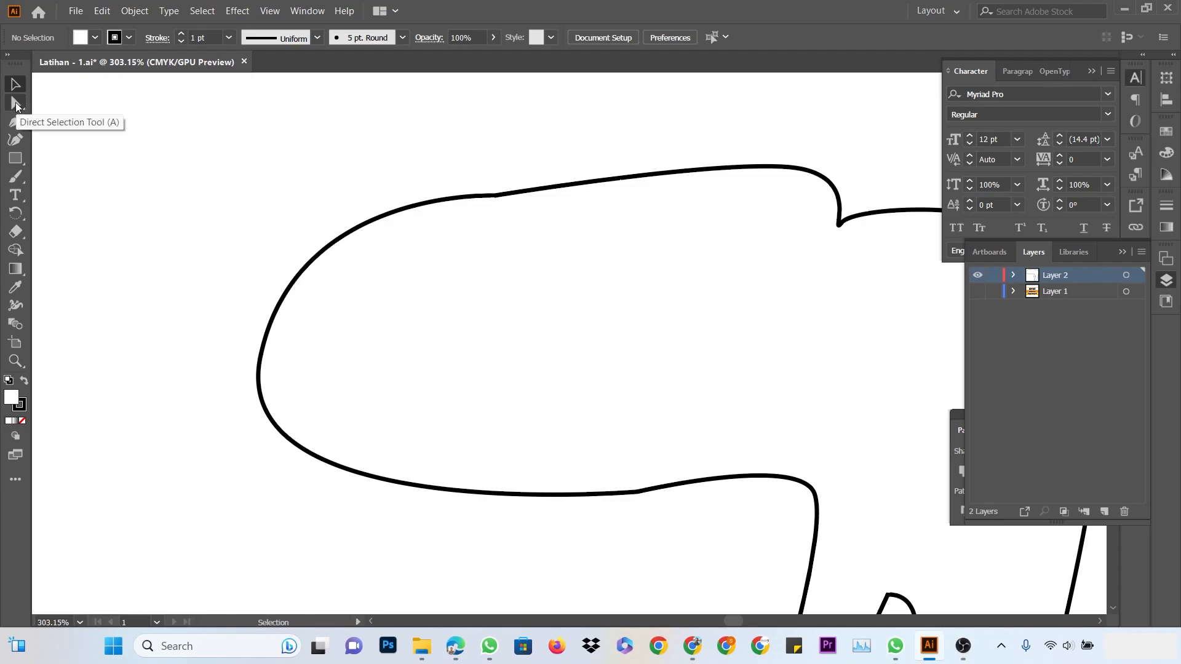
Reshape the outline's top curve by dragging its segments and direction handles
{"action": "left_click", "coordinate": [16, 104]}
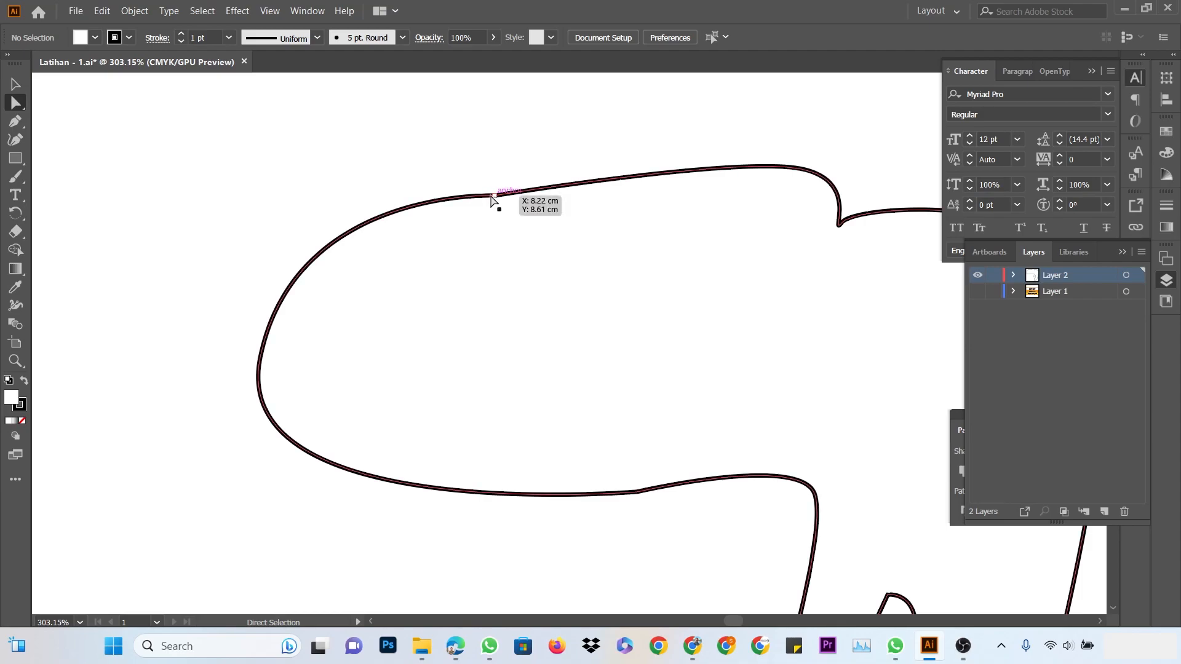
{"action": "left_click_drag", "start_coordinate": [495, 196], "coordinate": [546, 170]}
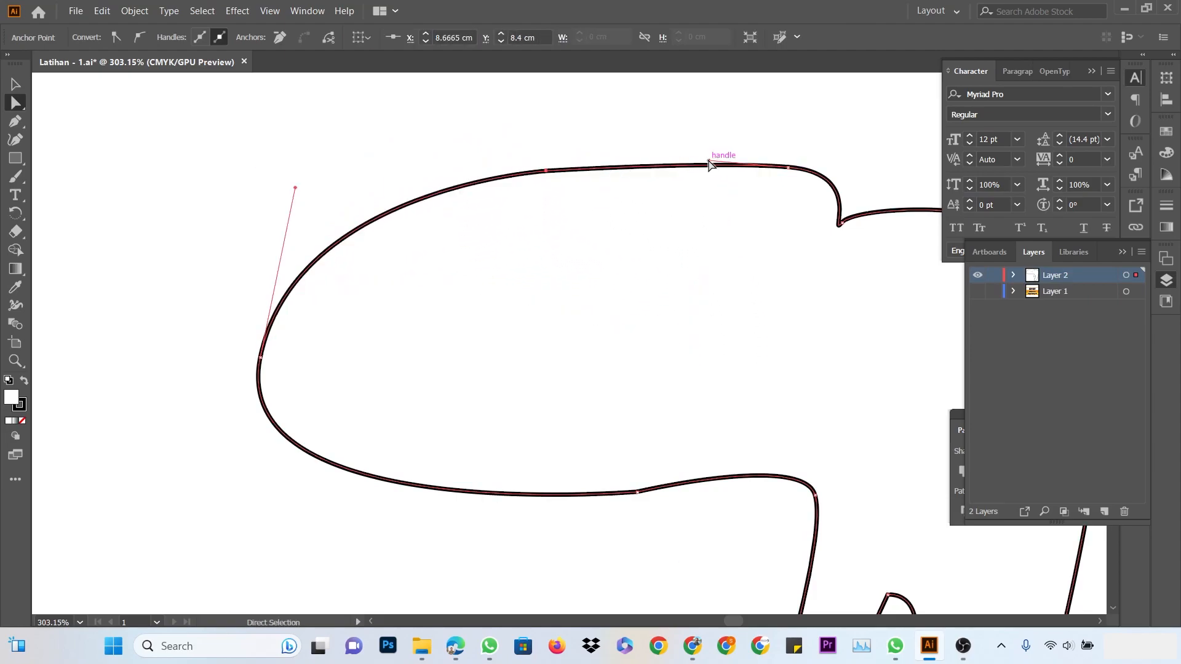
{"action": "left_click_drag", "start_coordinate": [710, 160], "coordinate": [626, 153]}
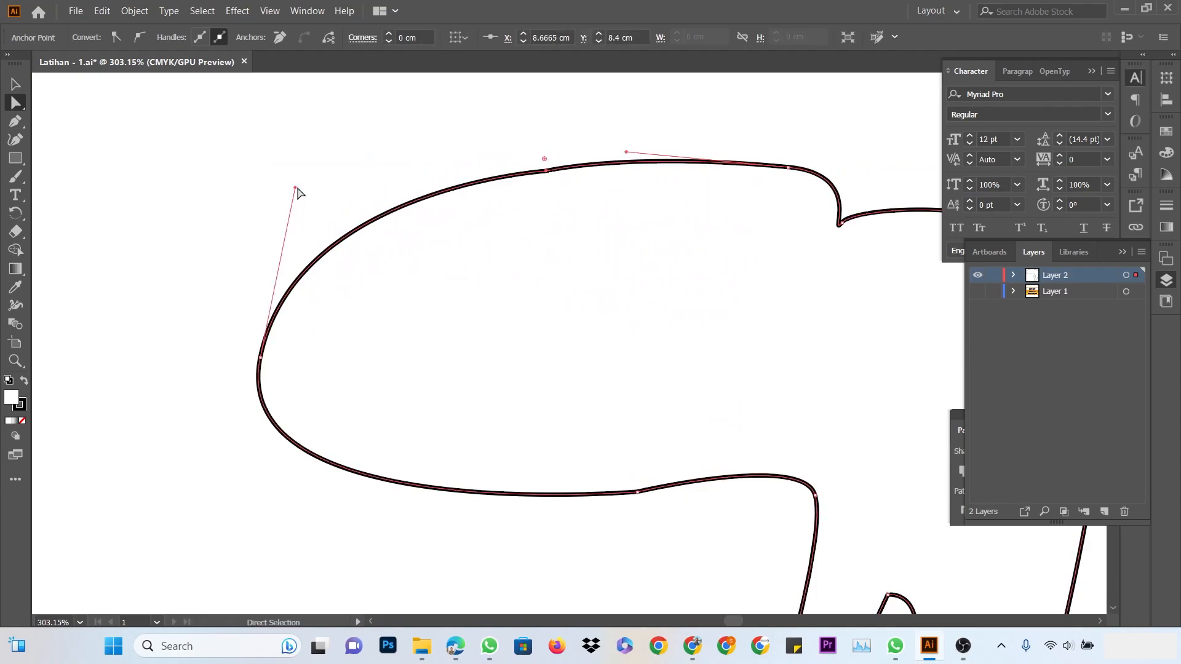
{"action": "left_click_drag", "start_coordinate": [296, 188], "coordinate": [259, 167]}
{"action": "scroll", "coordinate": [670, 344], "scroll_direction": "down", "scroll_amount": 5}
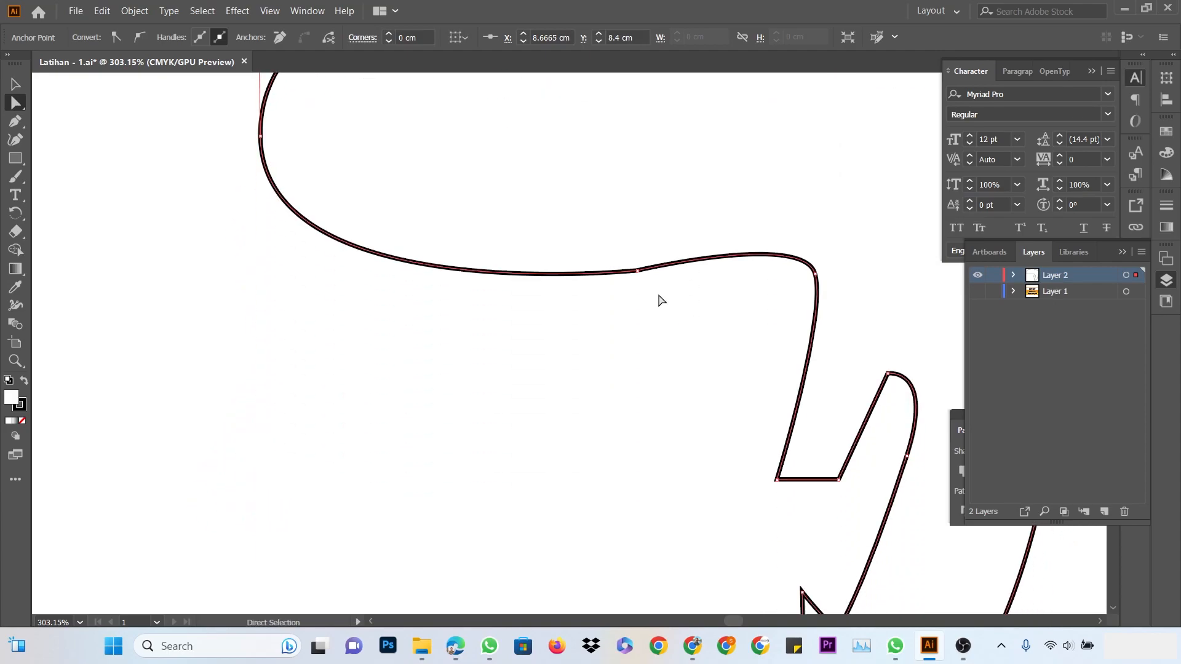
{"action": "mouse_move", "coordinate": [637, 275]}
{"action": "left_mouse_down"}
{"action": "mouse_move", "coordinate": [617, 271]}
{"action": "mouse_move", "coordinate": [633, 250]}
{"action": "mouse_move", "coordinate": [634, 265]}
{"action": "left_mouse_up"}
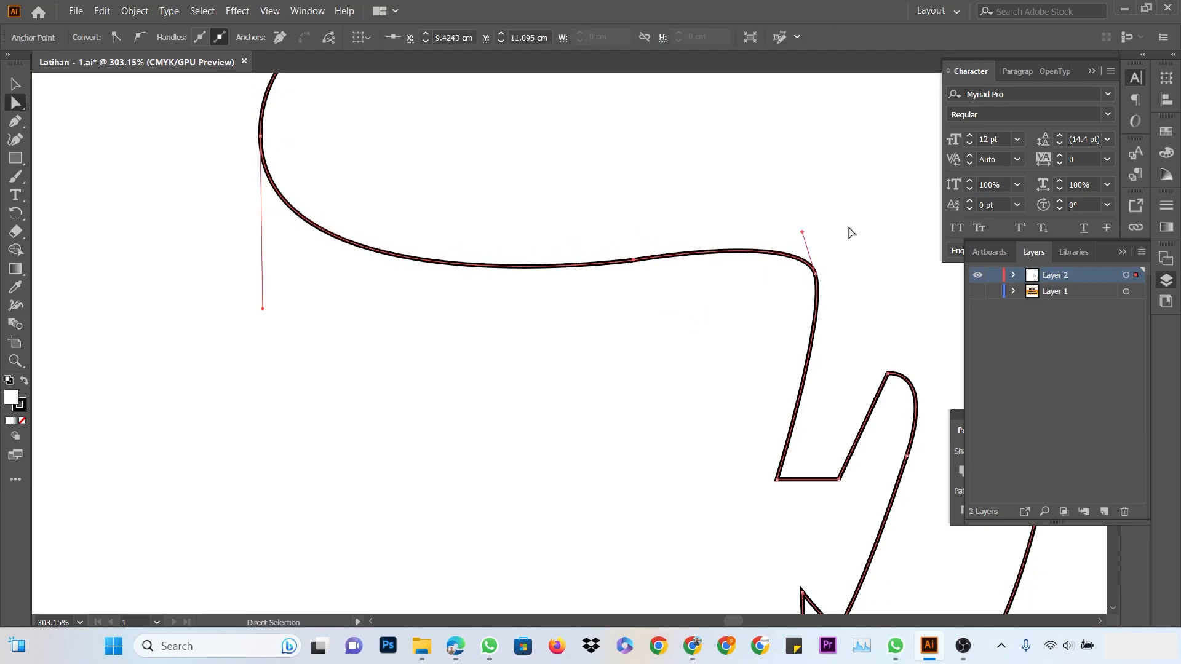
Round the right bump into a smooth lobe, adjusting its corners and lower V point
{"action": "scroll", "coordinate": [826, 404], "scroll_direction": "down", "scroll_amount": 1}
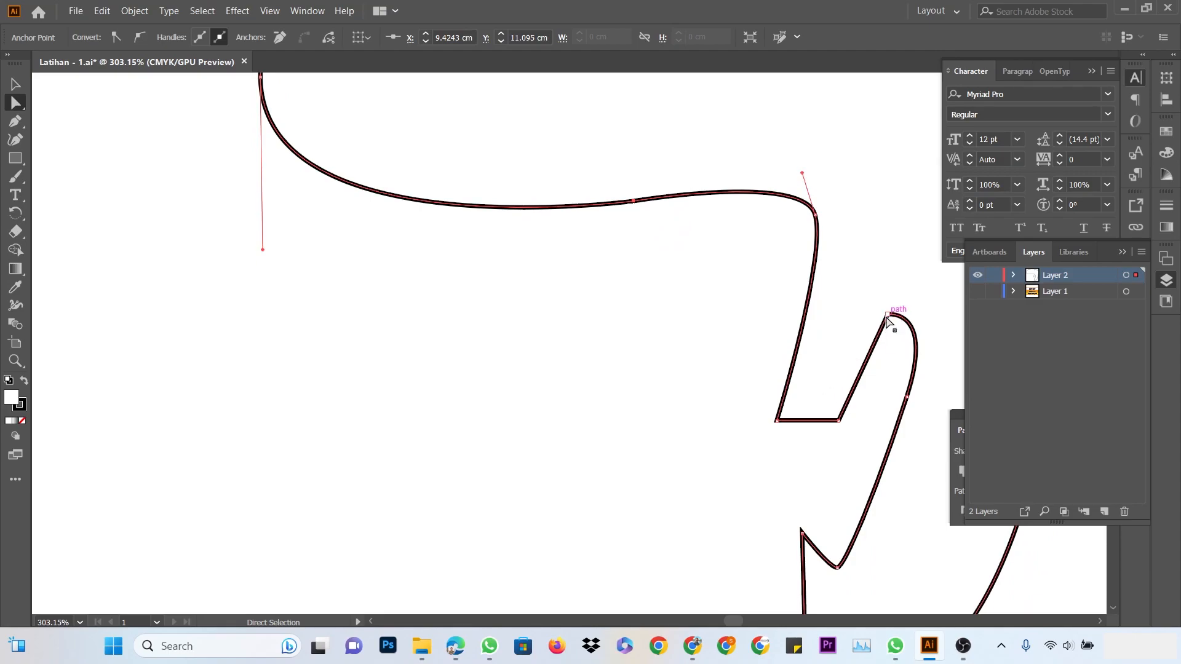
{"action": "left_click_drag", "start_coordinate": [888, 318], "coordinate": [865, 335]}
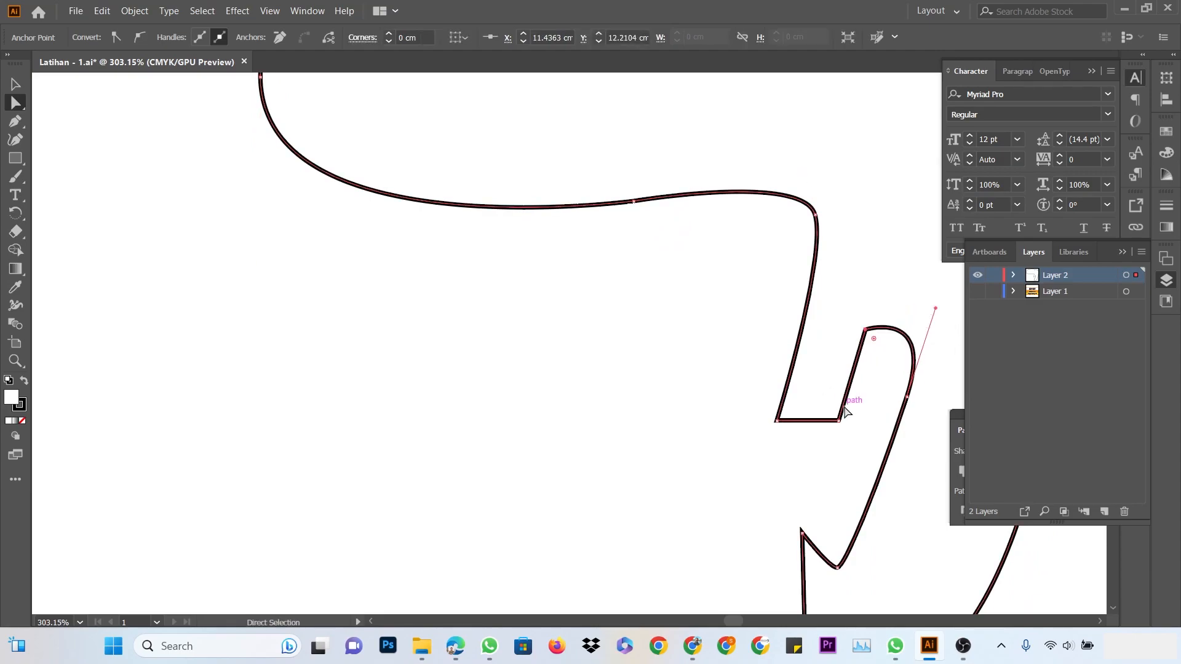
{"action": "left_click_drag", "start_coordinate": [838, 420], "coordinate": [841, 425]}
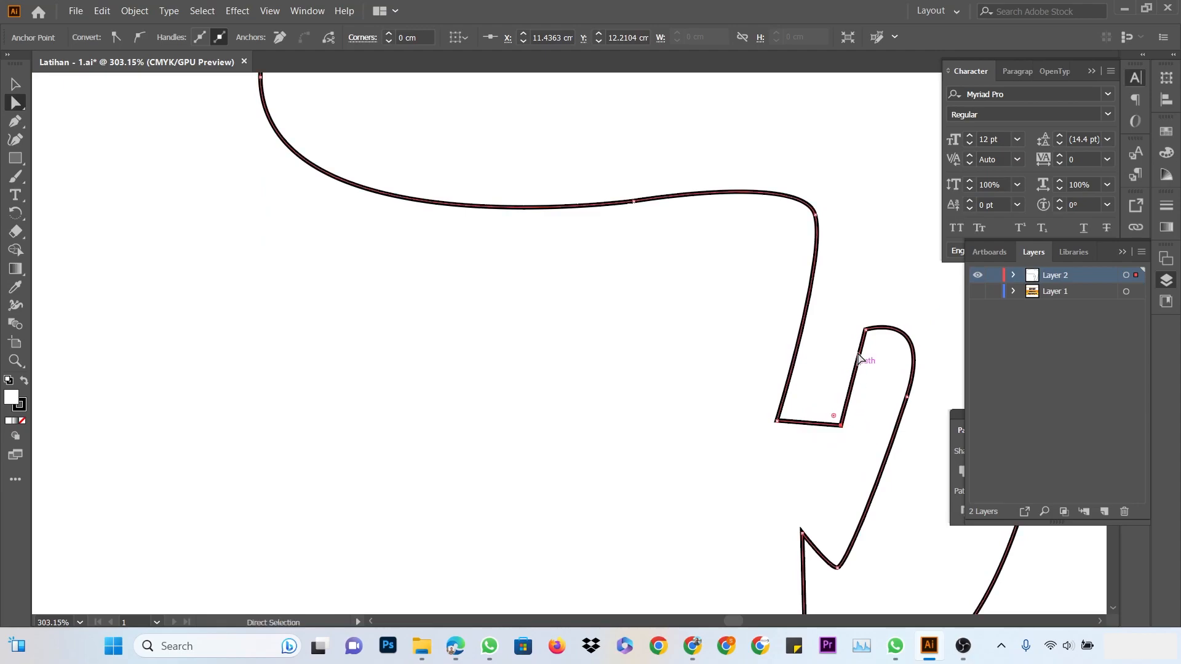
{"action": "left_click_drag", "start_coordinate": [863, 339], "coordinate": [845, 425]}
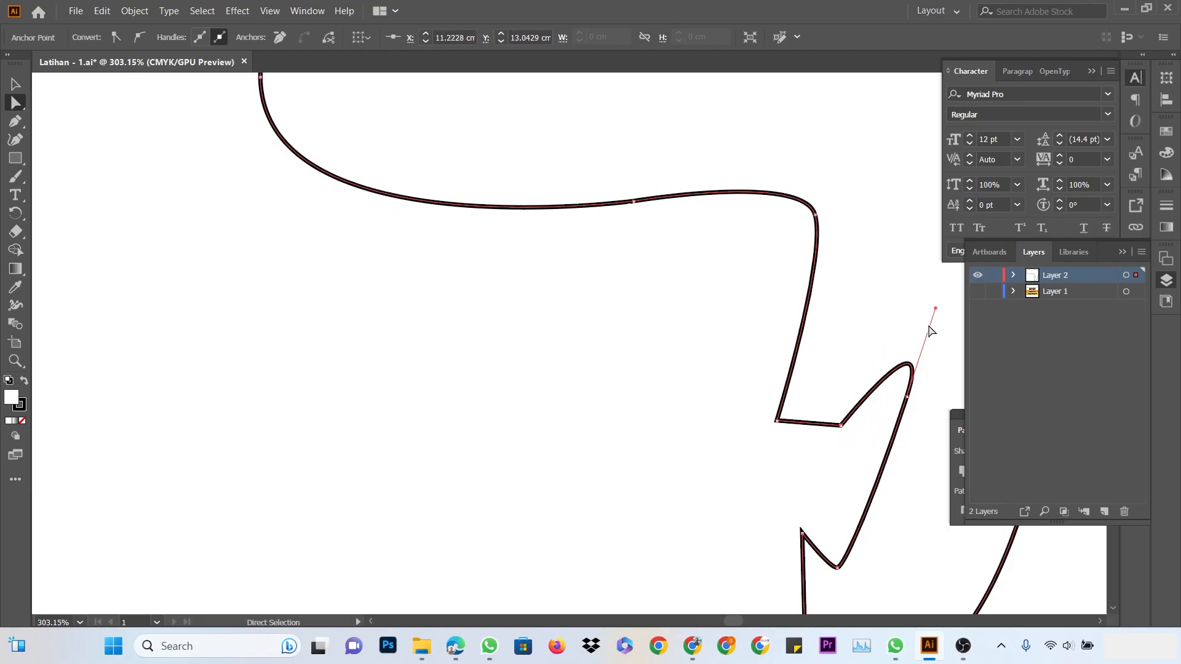
{"action": "left_click_drag", "start_coordinate": [935, 309], "coordinate": [895, 256]}
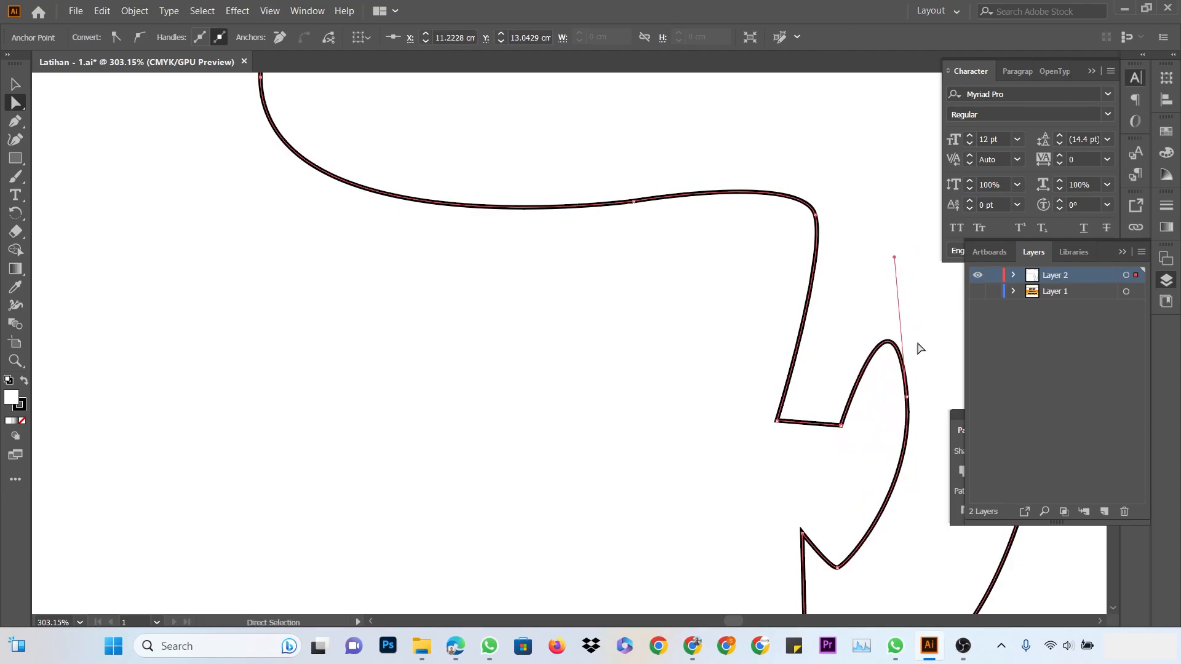
{"action": "left_click_drag", "start_coordinate": [837, 567], "coordinate": [850, 563]}
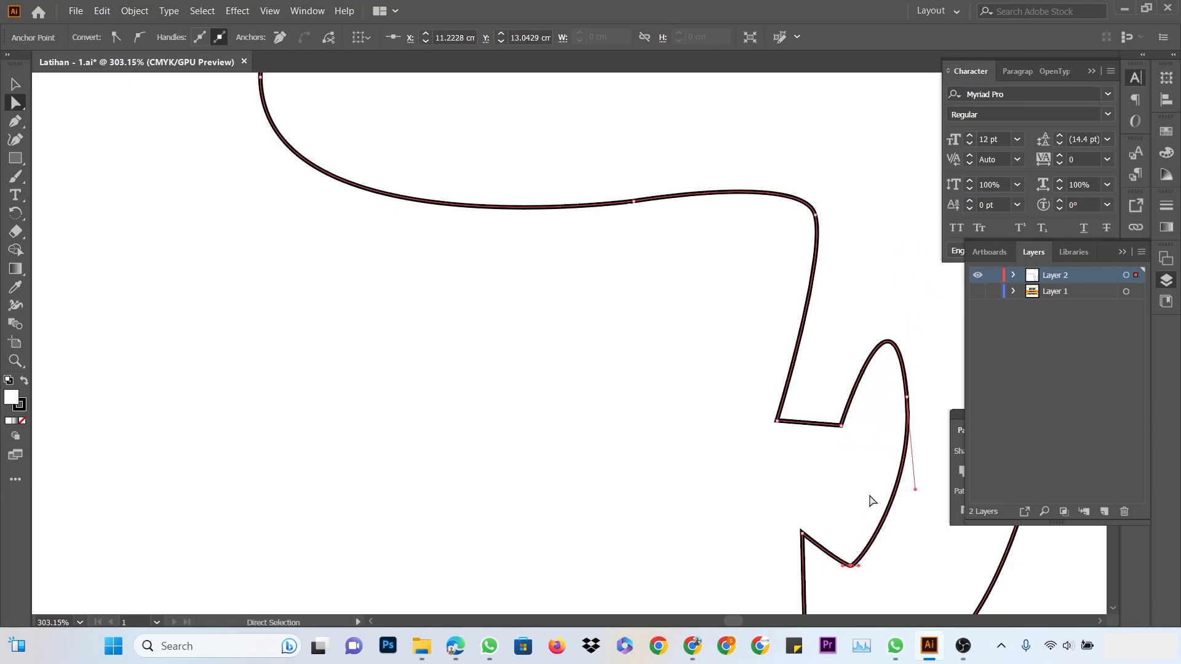
{"action": "left_click", "coordinate": [856, 442]}
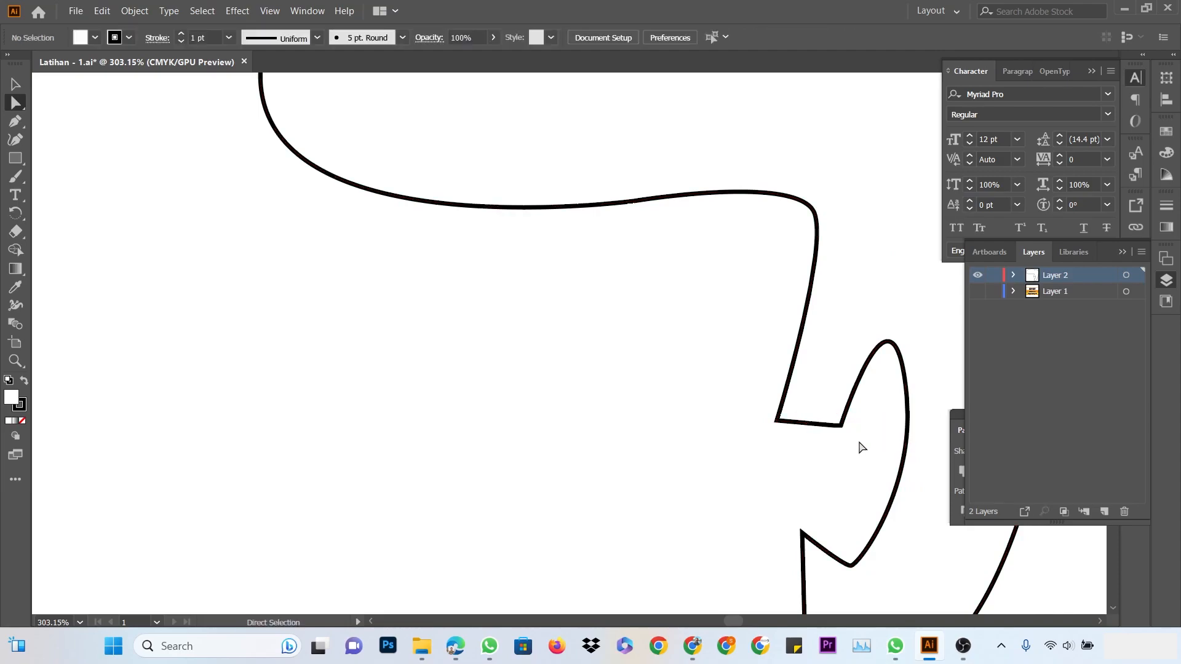
{"action": "left_click_drag", "start_coordinate": [843, 425], "coordinate": [835, 425]}
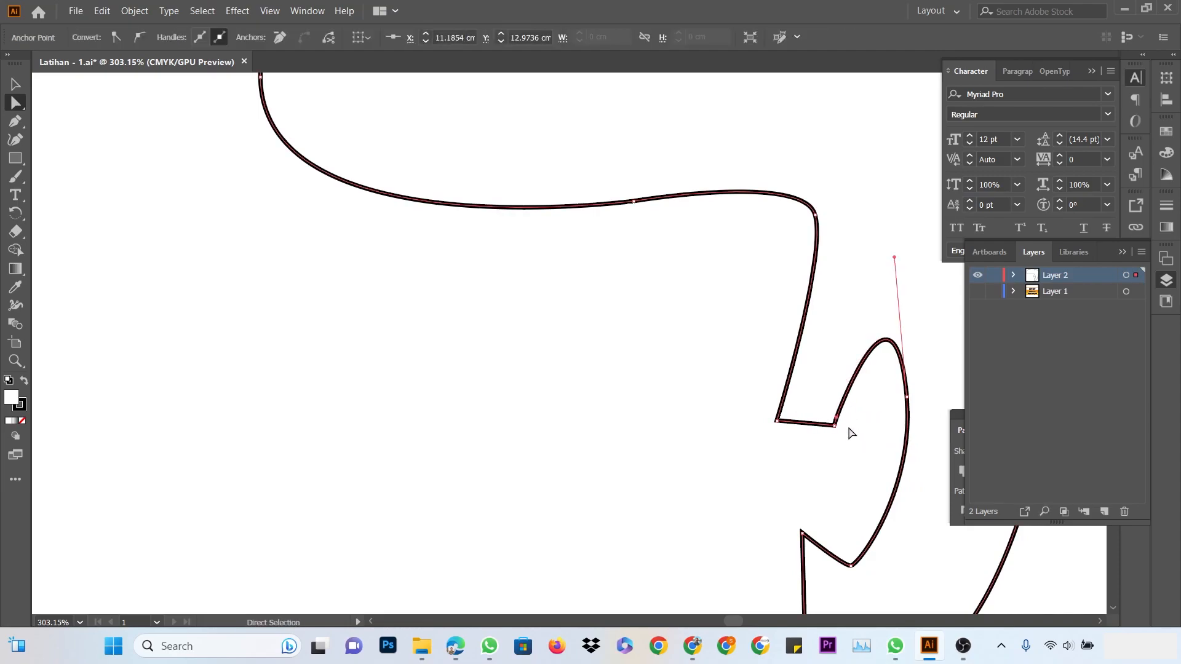
{"action": "left_click", "coordinate": [871, 444]}
Round the inner notch with a curve handle after undoing an accidental corner stretch
{"action": "scroll", "coordinate": [871, 444], "scroll_direction": "down", "scroll_amount": 5}
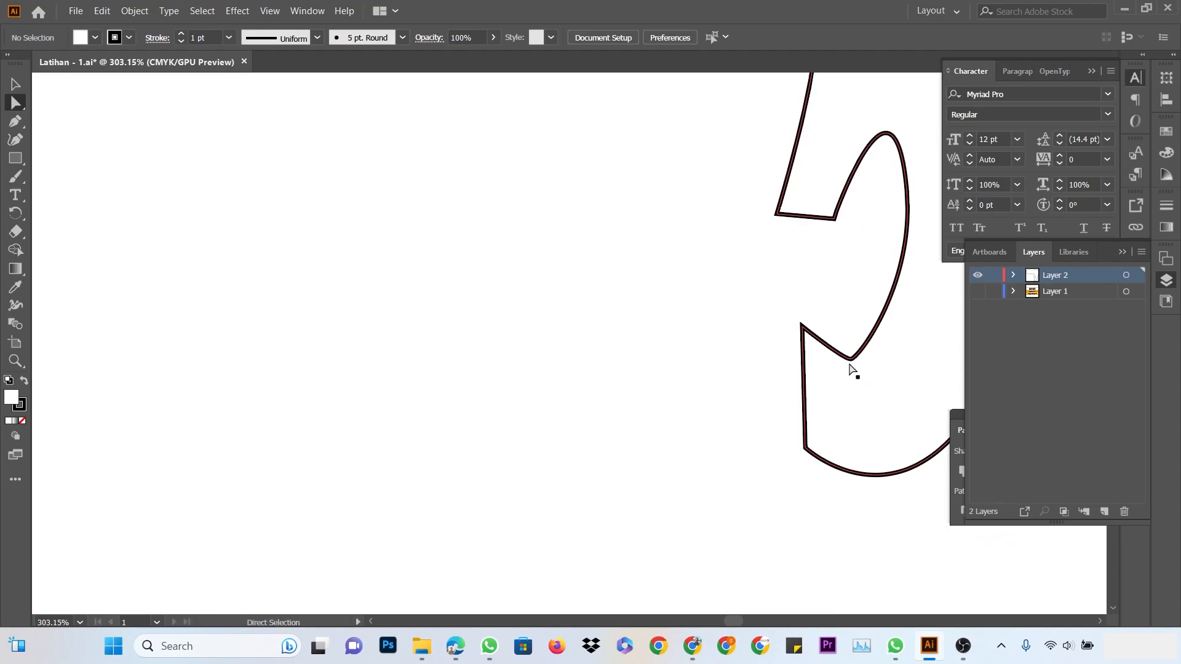
{"action": "left_click", "coordinate": [851, 359]}
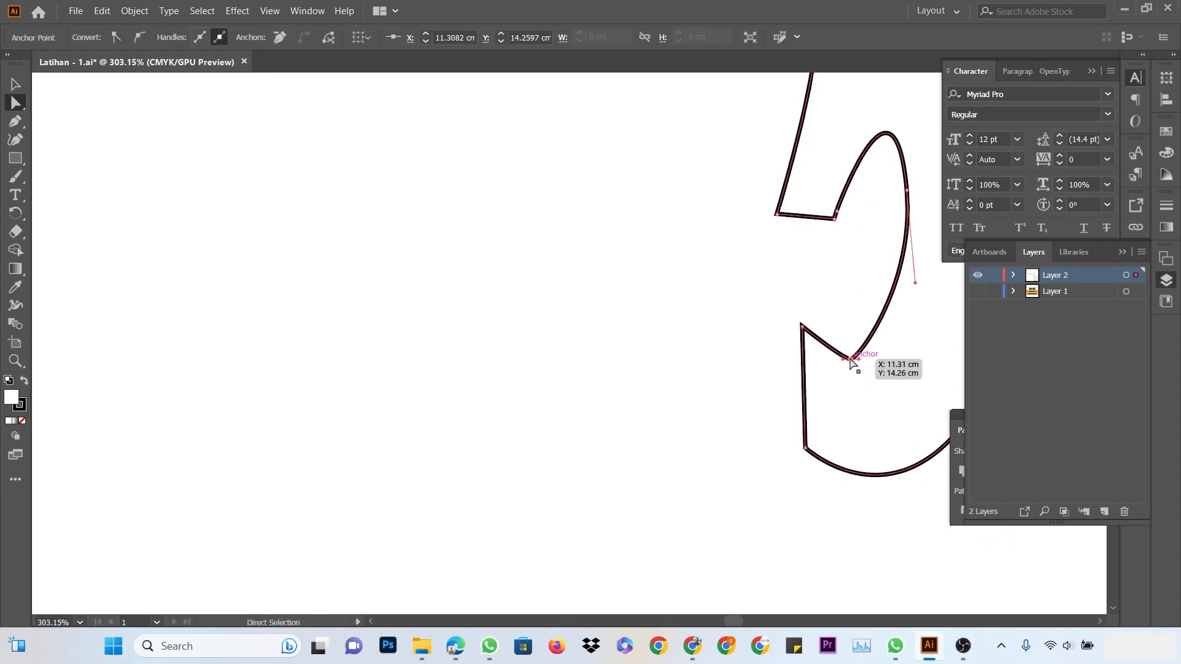
{"action": "left_click_drag", "start_coordinate": [851, 360], "coordinate": [284, 430]}
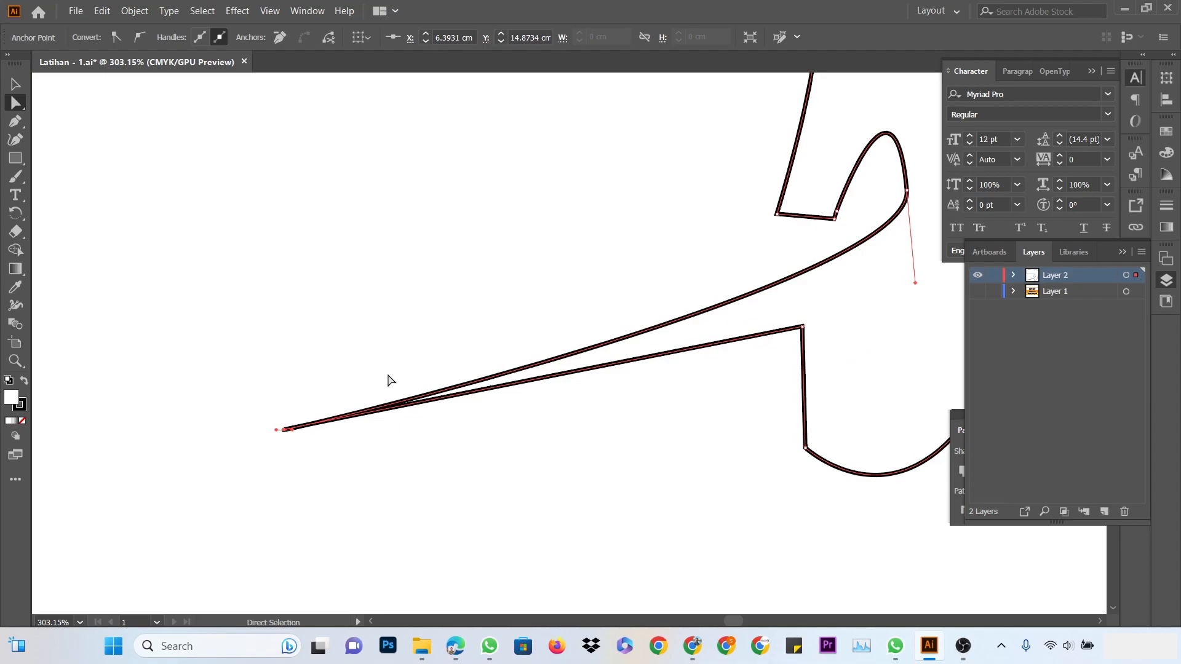
{"action": "key", "text": "ctrl+z"}
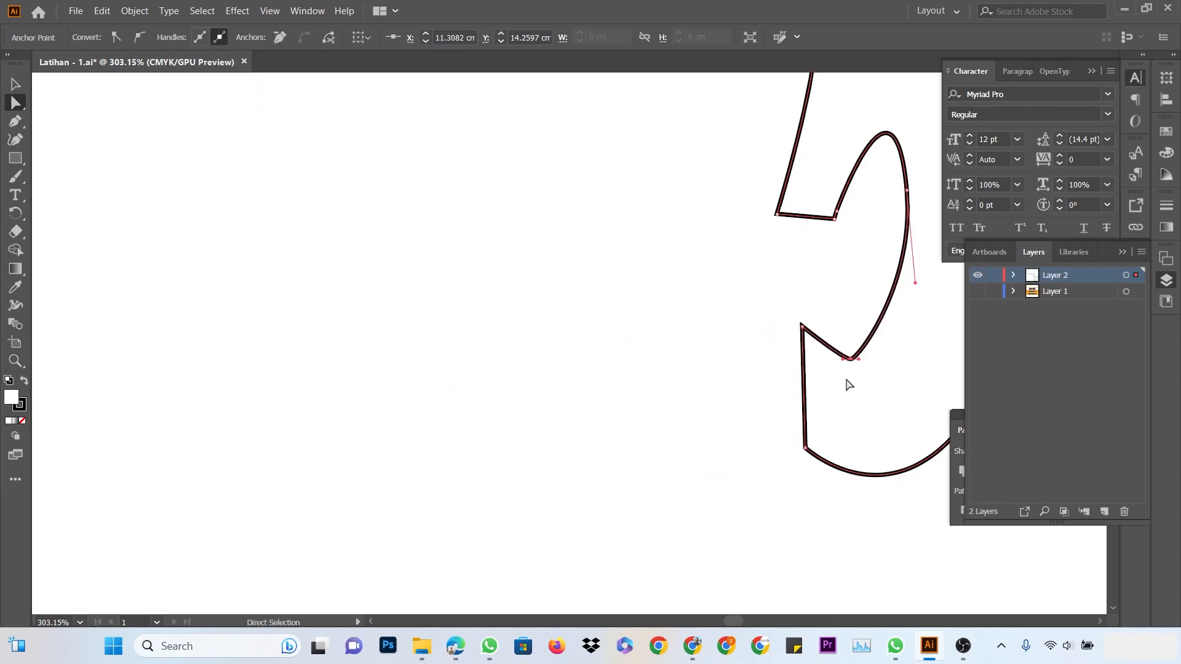
{"action": "left_click_drag", "start_coordinate": [858, 359], "coordinate": [830, 357]}
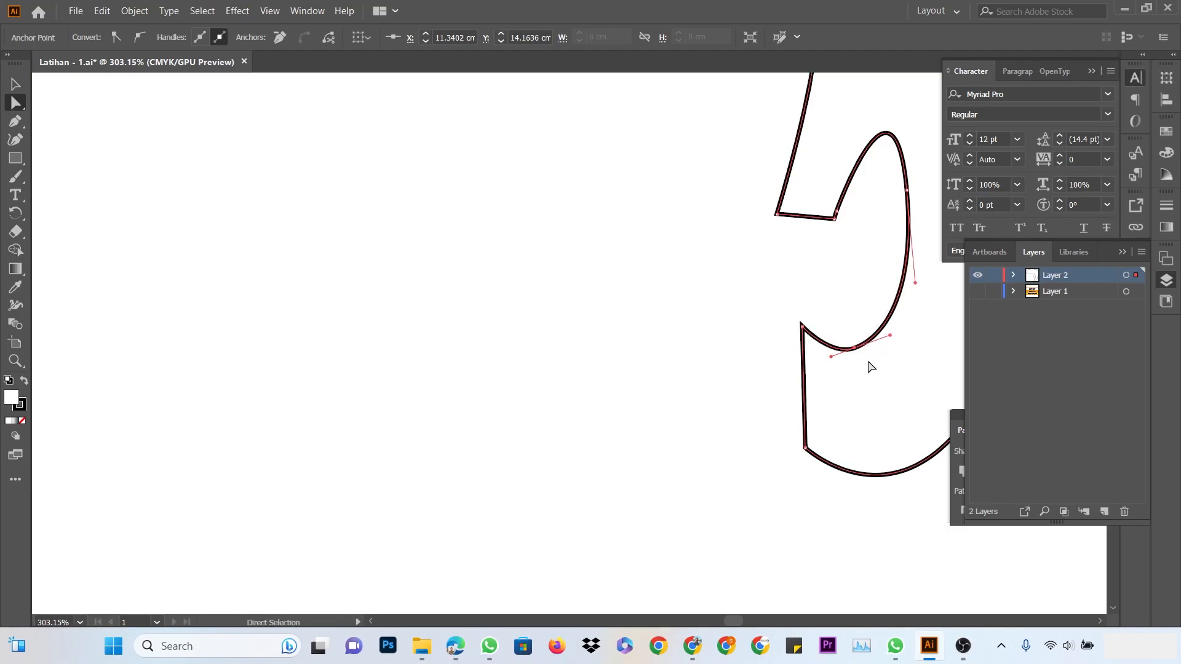
{"action": "scroll", "coordinate": [833, 406], "scroll_direction": "up", "scroll_amount": 3}
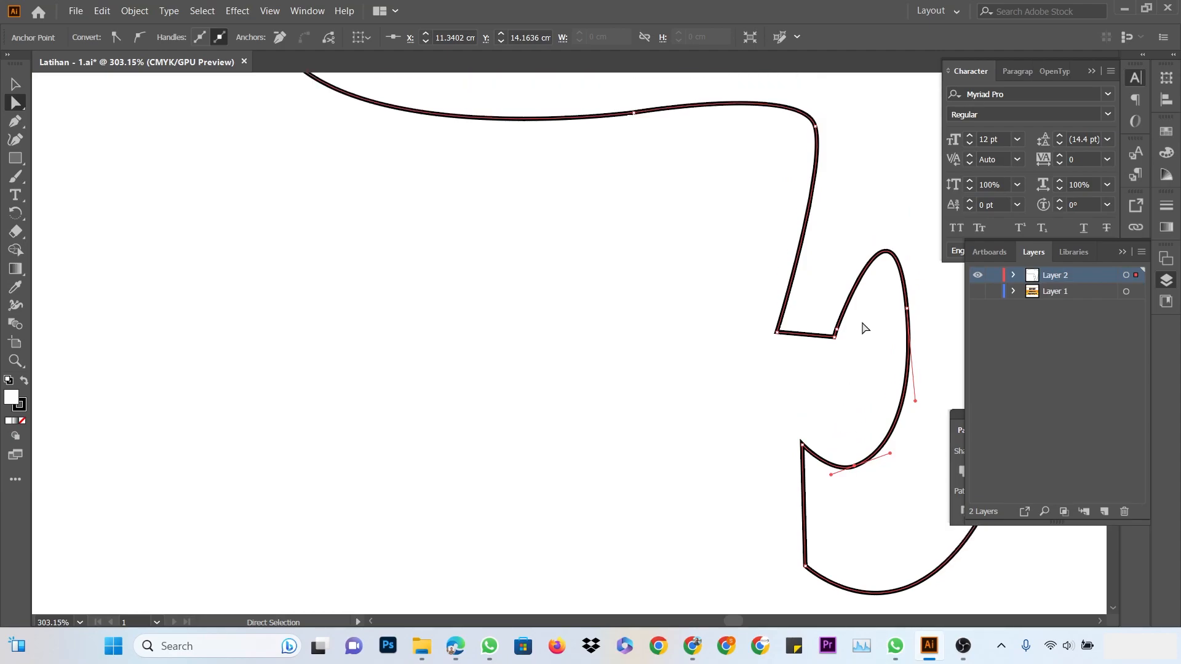
{"action": "scroll", "coordinate": [861, 399], "scroll_direction": "down", "scroll_amount": 3}
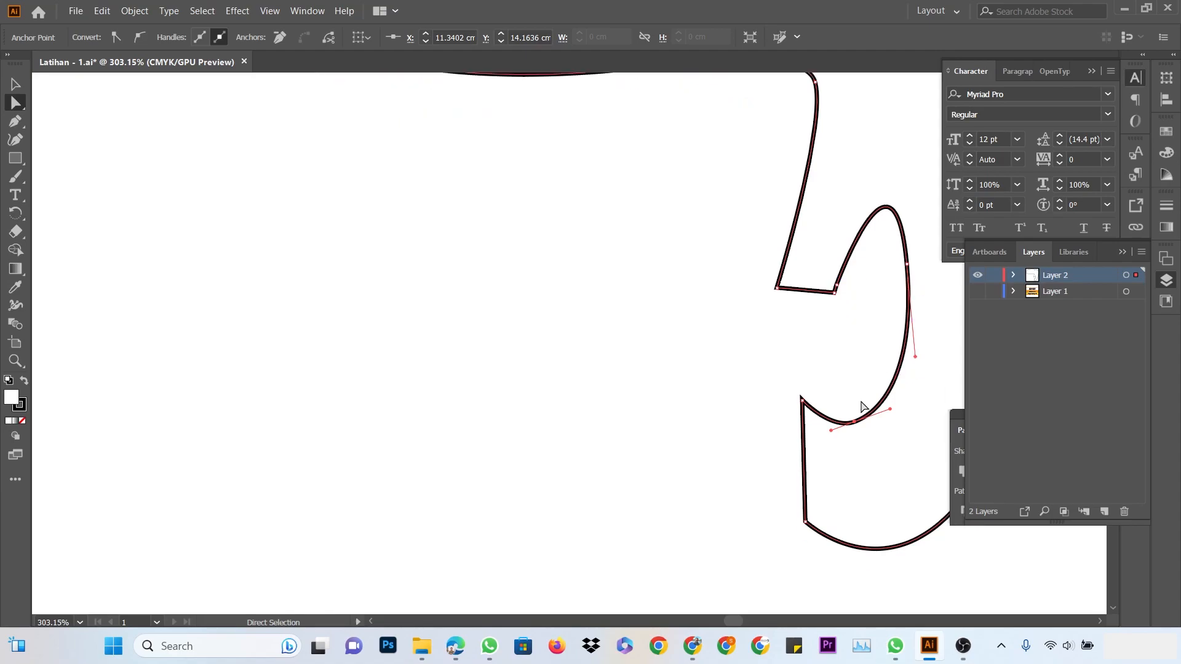
{"action": "scroll", "coordinate": [860, 398], "scroll_direction": "up", "scroll_amount": 2}
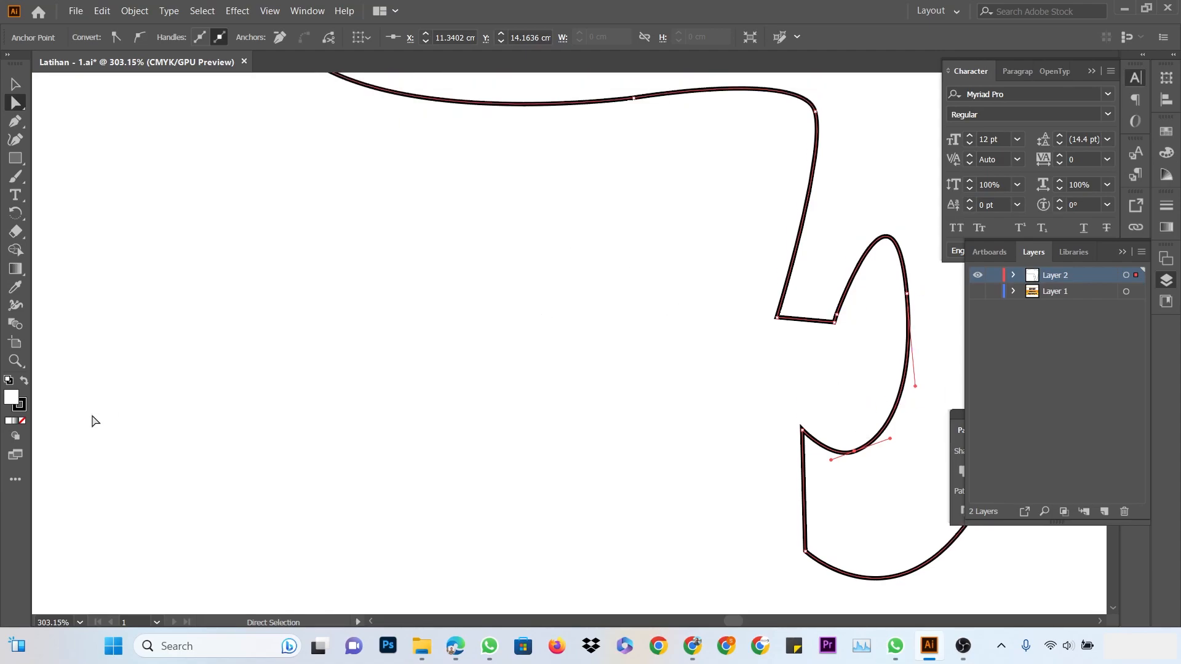
Fit the artboard on screen, zoom in closely on the hair outline, and select it
{"action": "left_click", "coordinate": [79, 623]}
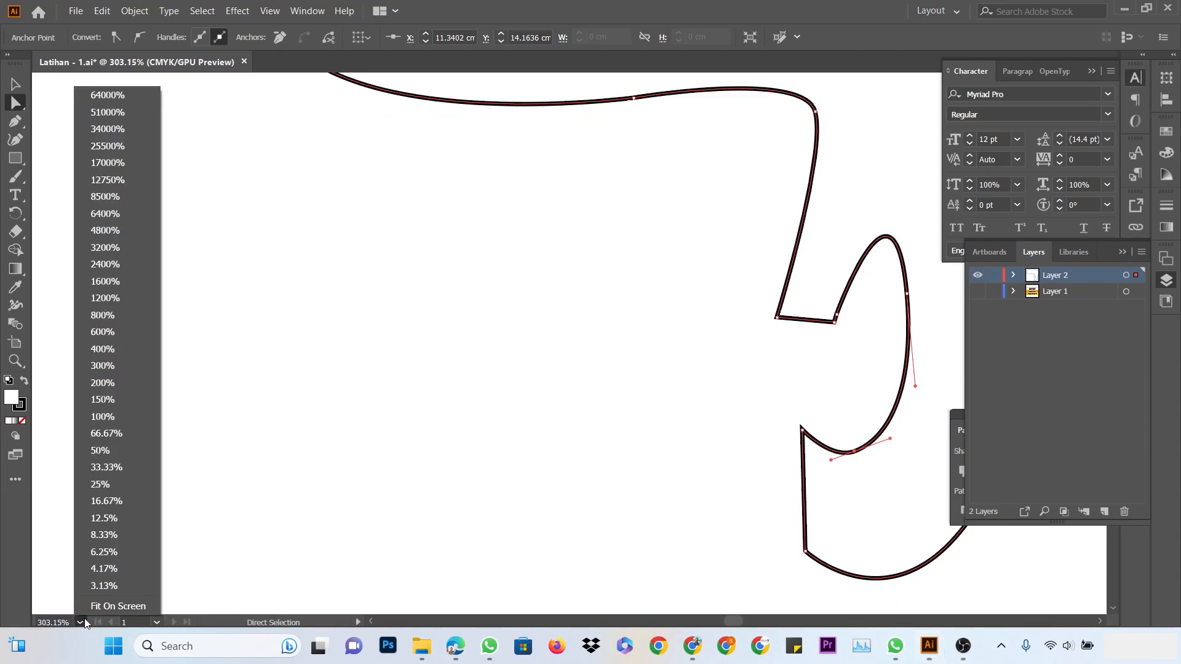
{"action": "left_click", "coordinate": [109, 610]}
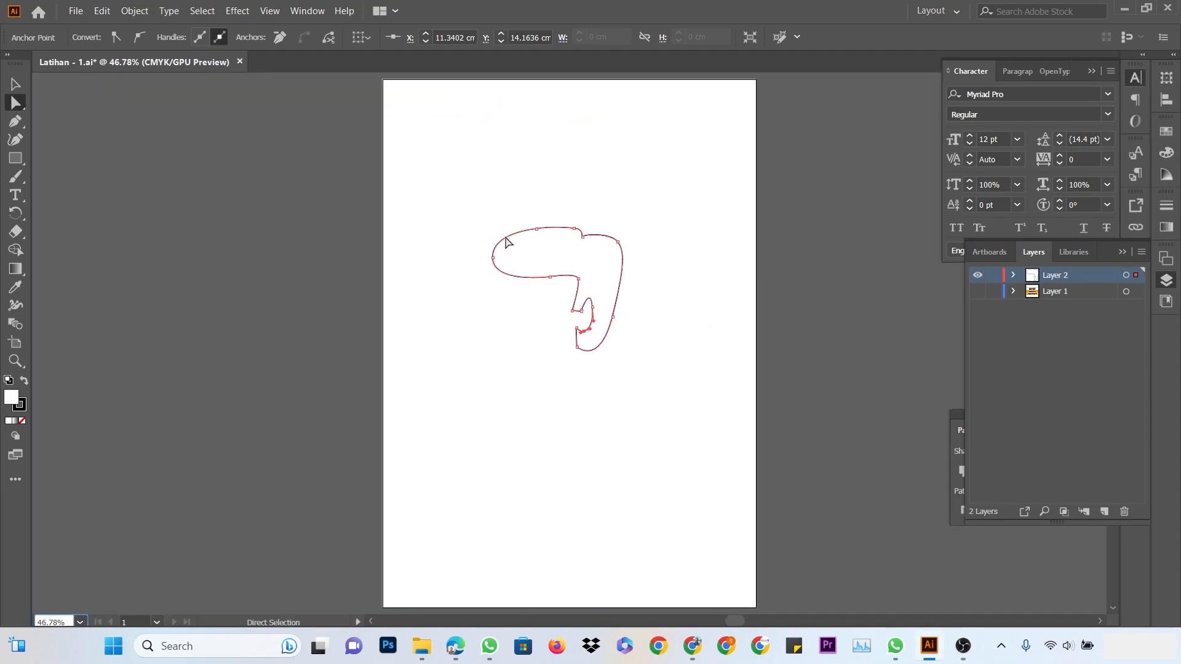
{"action": "left_click", "coordinate": [15, 84]}
{"action": "left_click", "coordinate": [578, 149]}
{"action": "left_click", "coordinate": [15, 361]}
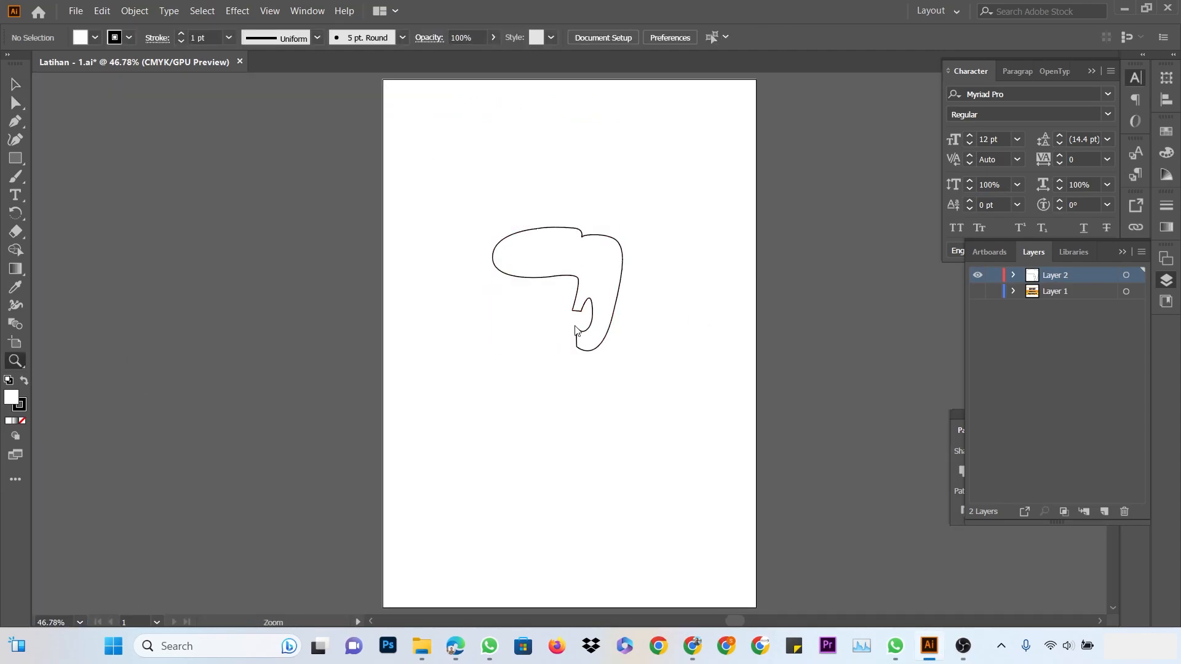
{"action": "left_click_drag", "start_coordinate": [617, 273], "coordinate": [769, 323]}
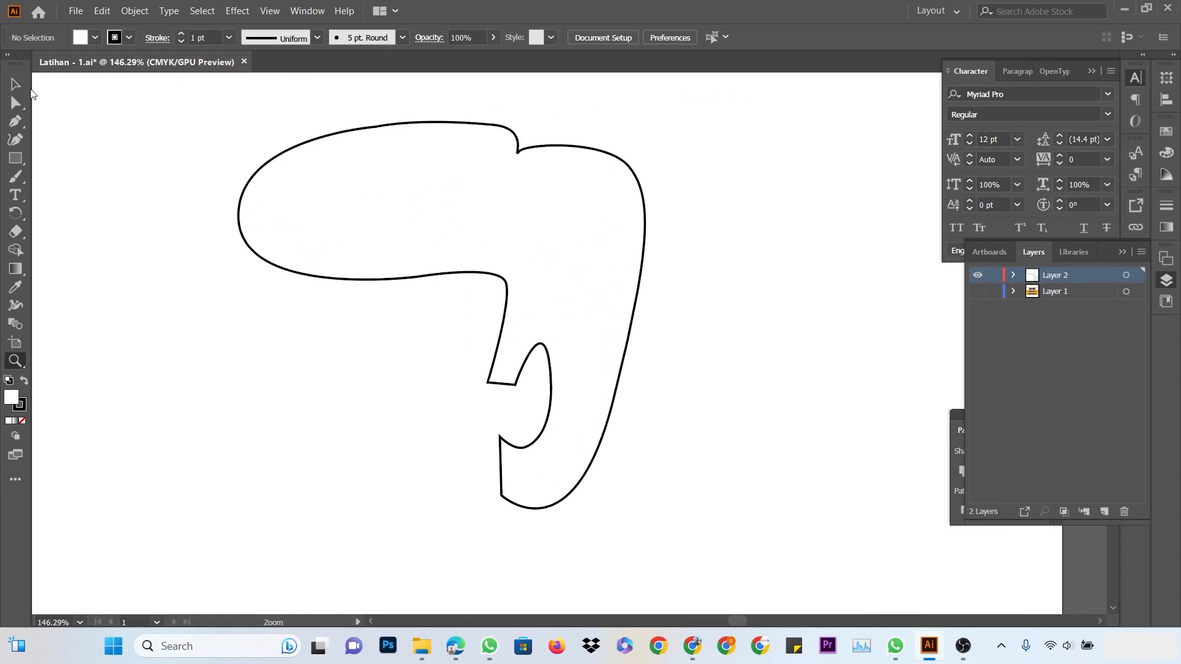
{"action": "left_click", "coordinate": [15, 84]}
{"action": "left_click", "coordinate": [646, 215]}
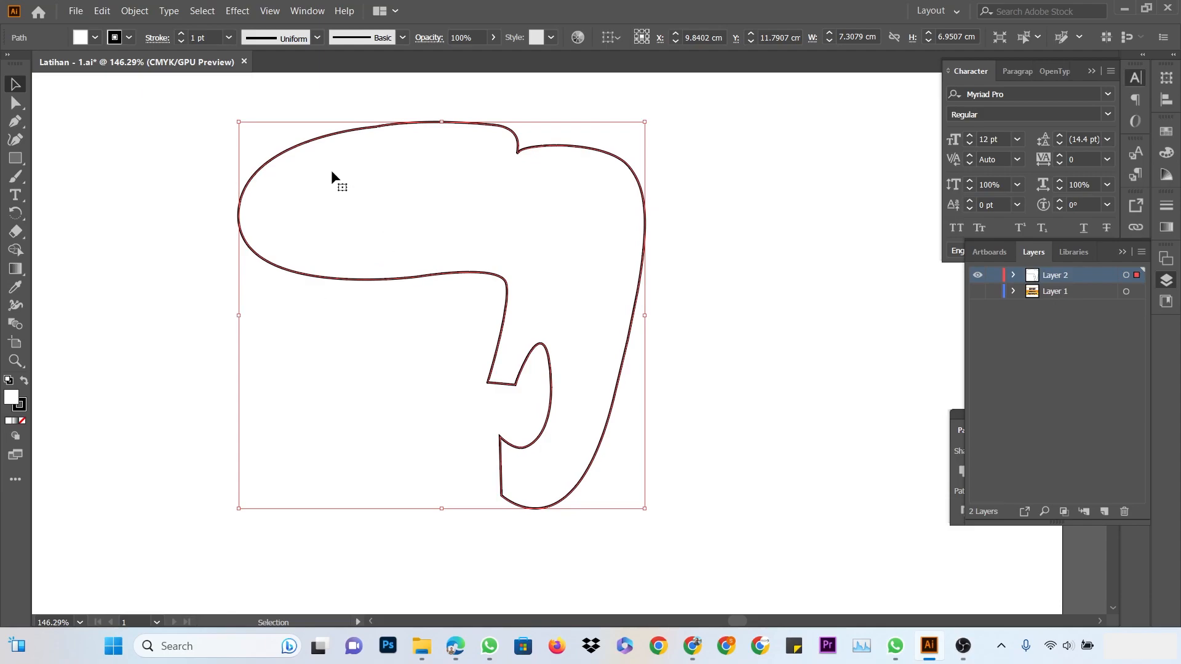
Fill the hair shape with solid black (000000)
{"action": "double_click", "coordinate": [11, 400]}
{"action": "left_click_drag", "start_coordinate": [161, 154], "coordinate": [223, 267]}
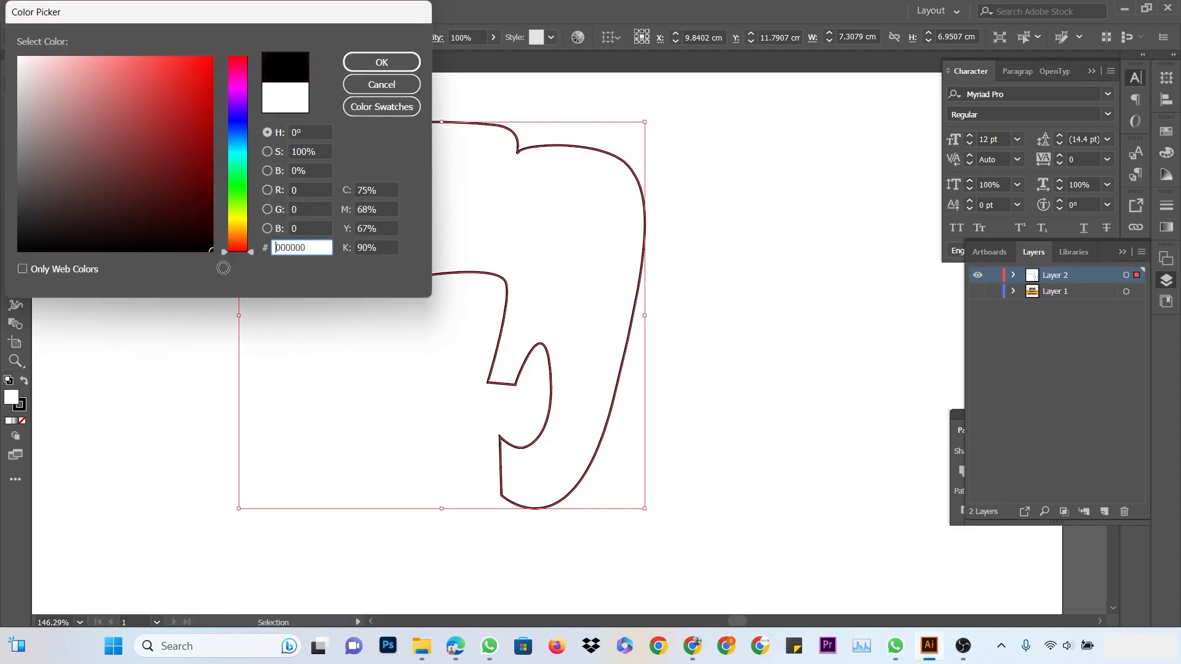
{"action": "left_click", "coordinate": [381, 62]}
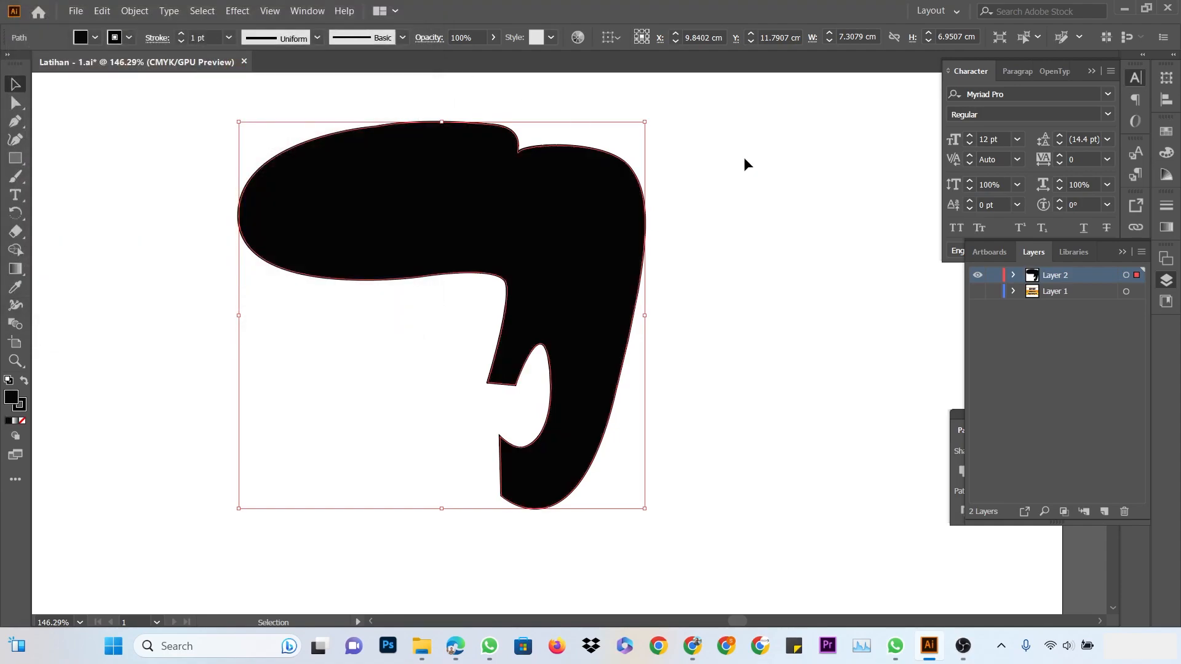
{"action": "left_click", "coordinate": [745, 157]}
Shift the black hair shape slightly to the right
{"action": "left_click_drag", "start_coordinate": [639, 220], "coordinate": [668, 214]}
{"action": "left_click", "coordinate": [766, 197]}
{"action": "left_click_drag", "start_coordinate": [626, 251], "coordinate": [638, 252]}
{"action": "left_click", "coordinate": [70, 124]}
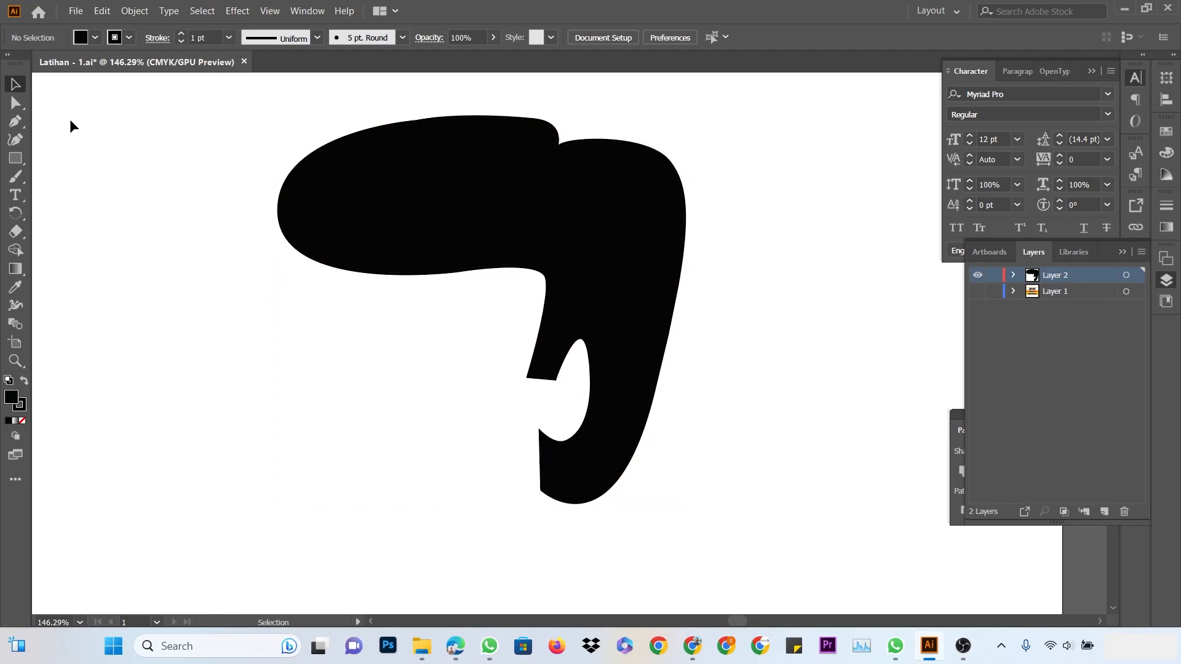
{"action": "left_click", "coordinate": [21, 121]}
Trace a closed face-and-neck outline from under the hair's left edge, around the chin and jaw
{"action": "left_click", "coordinate": [314, 244]}
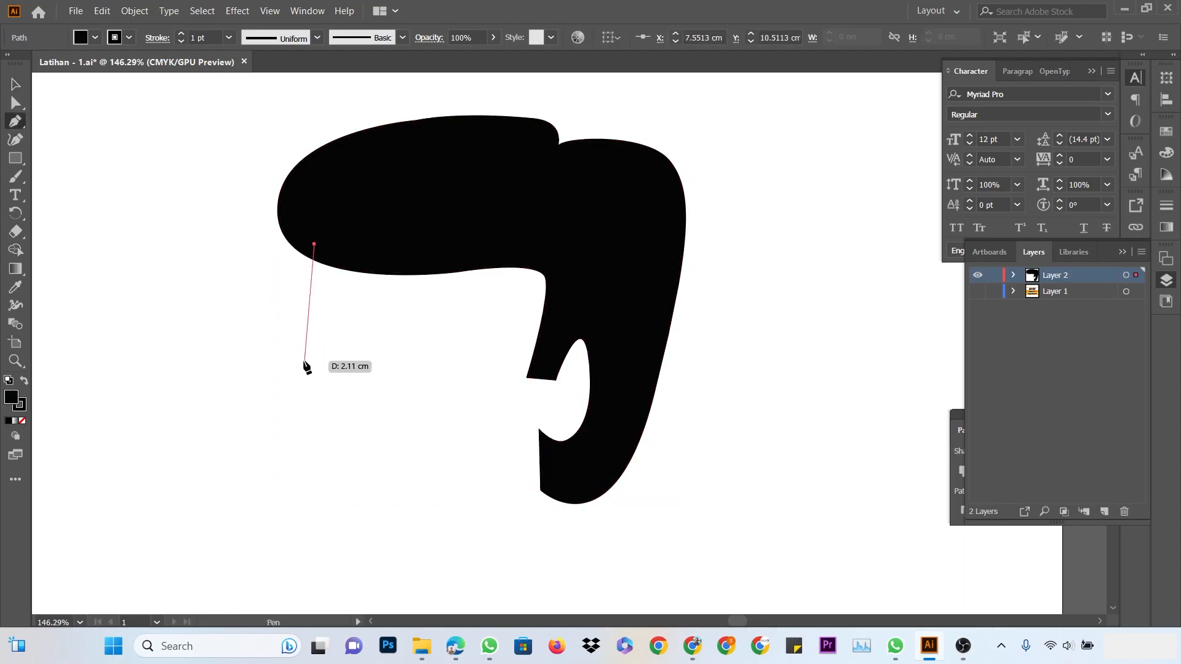
{"action": "left_click_drag", "start_coordinate": [302, 367], "coordinate": [311, 398]}
{"action": "left_click", "coordinate": [382, 486]}
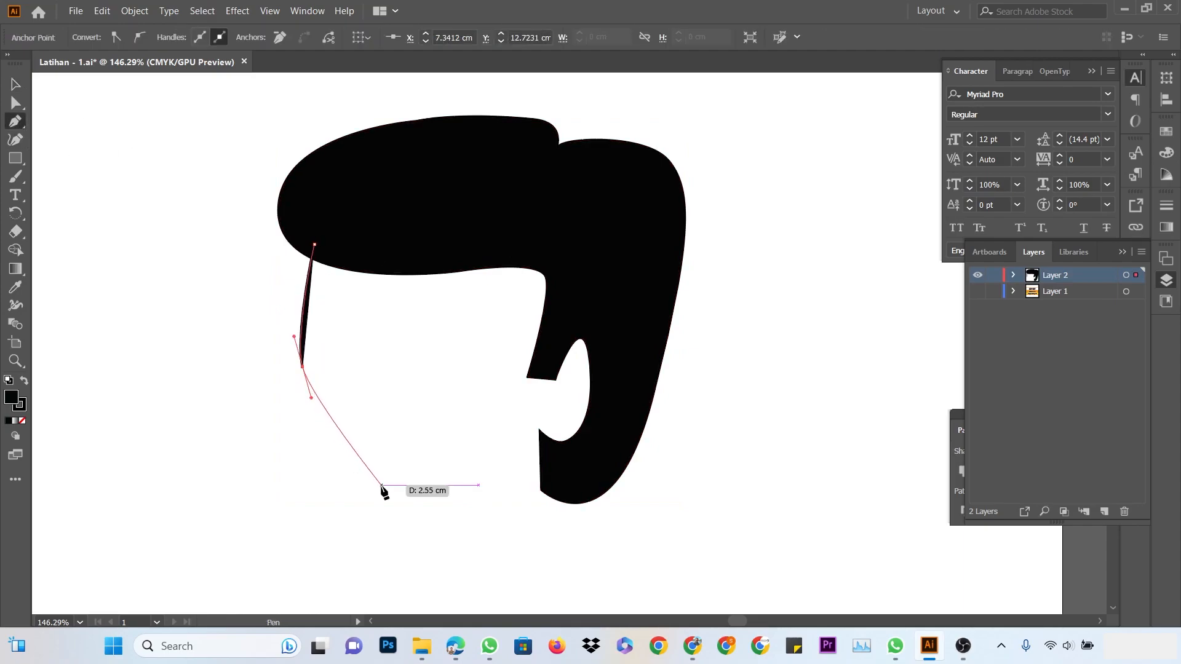
{"action": "left_click_drag", "start_coordinate": [382, 485], "coordinate": [447, 552]}
{"action": "left_click", "coordinate": [446, 549]}
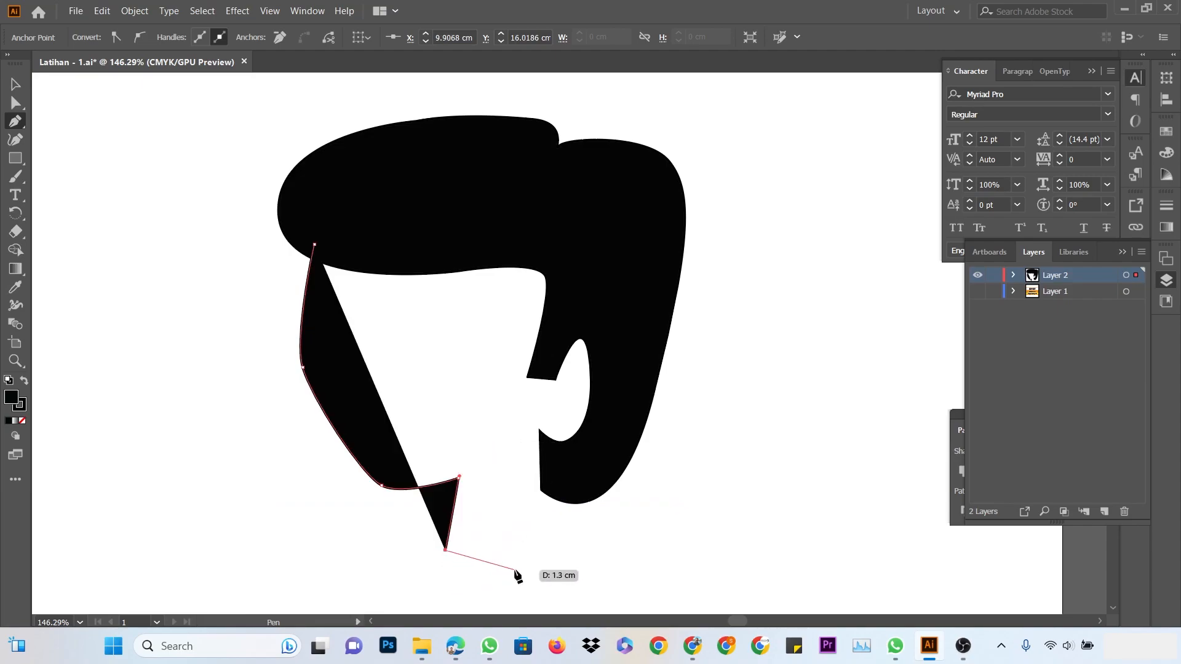
{"action": "left_click", "coordinate": [587, 521]}
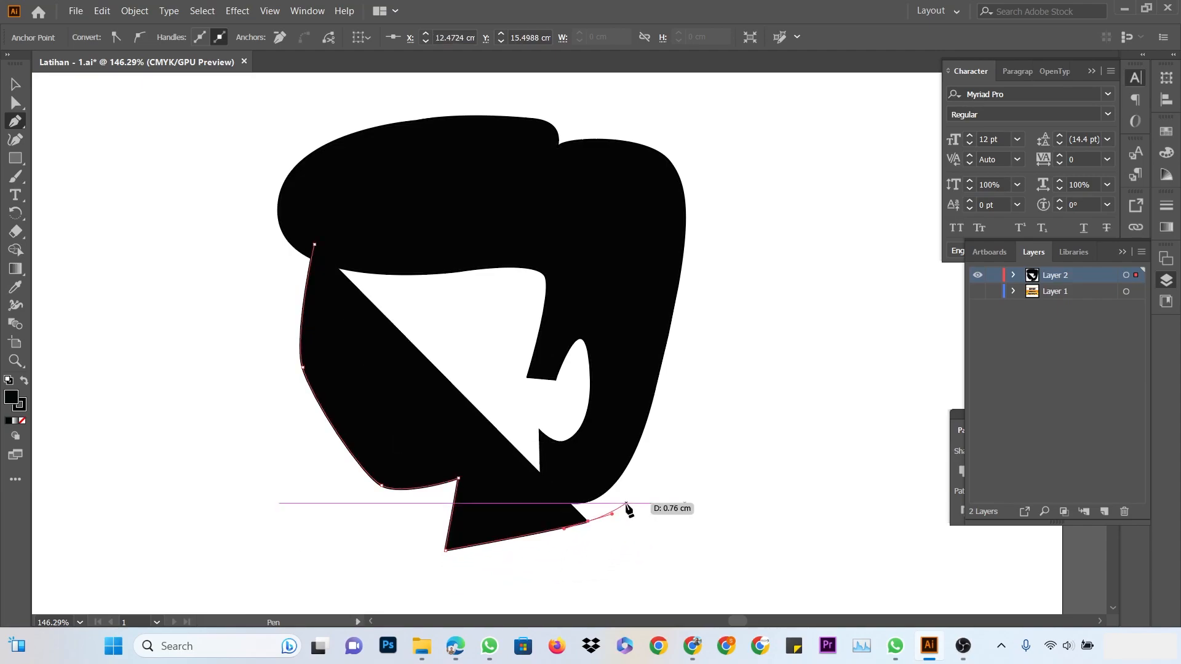
{"action": "left_click", "coordinate": [625, 502]}
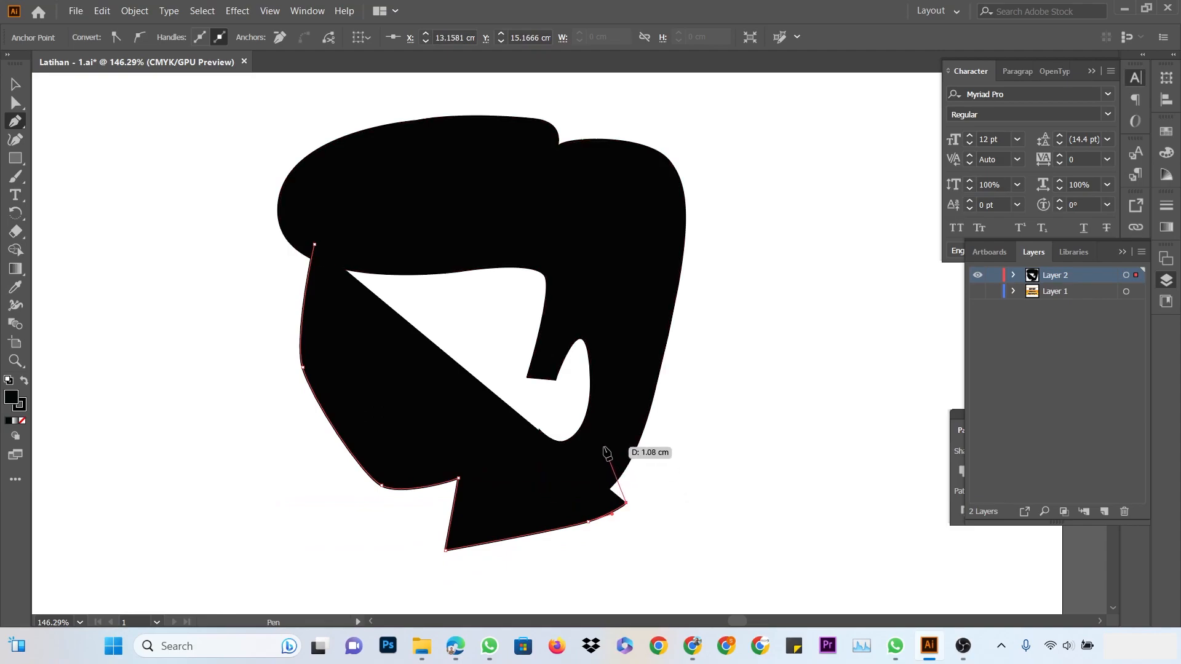
{"action": "left_click_drag", "start_coordinate": [614, 290], "coordinate": [607, 258]}
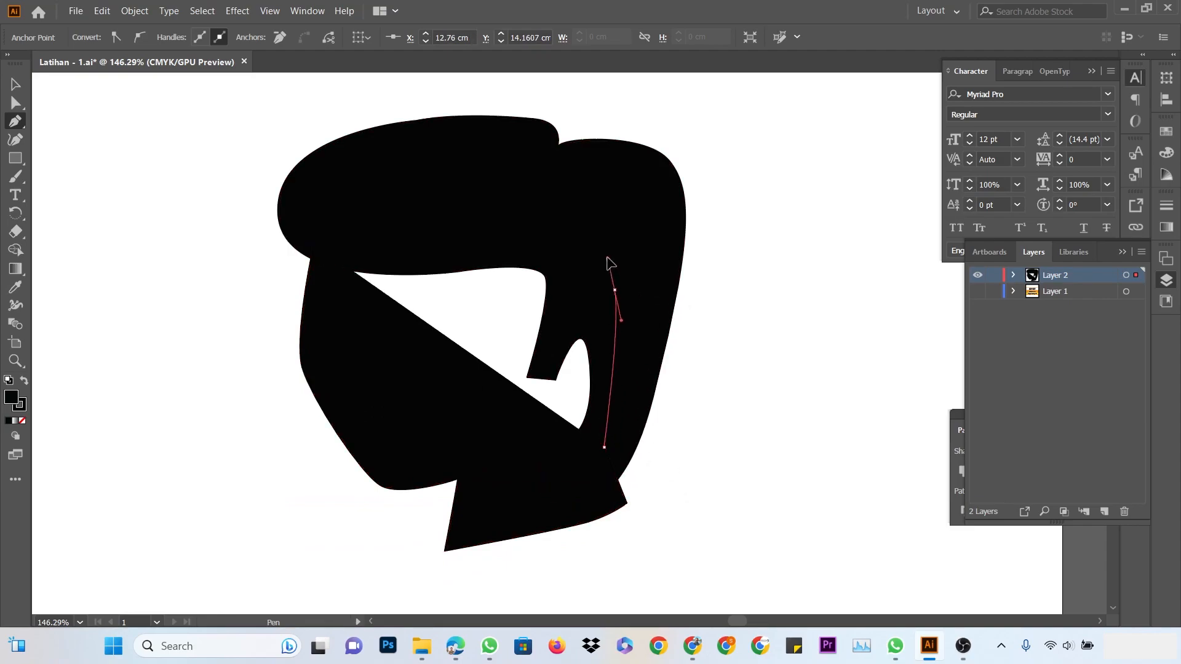
{"action": "left_click_drag", "start_coordinate": [505, 200], "coordinate": [506, 201]}
{"action": "left_click", "coordinate": [397, 201]}
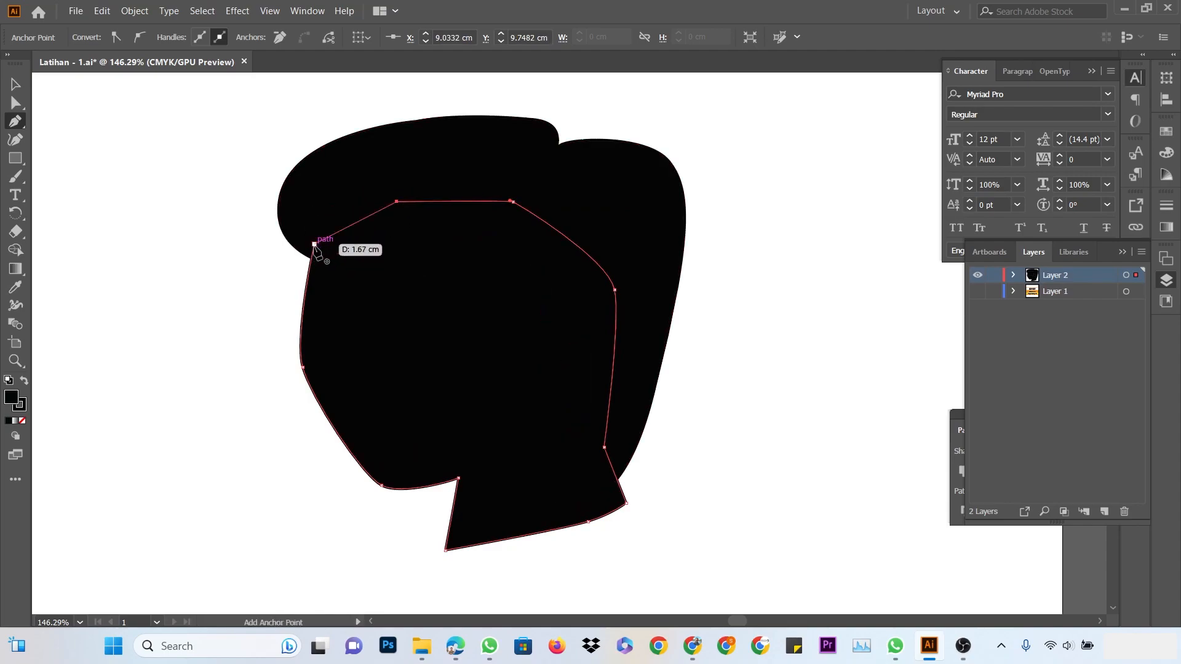
{"action": "left_click", "coordinate": [314, 244]}
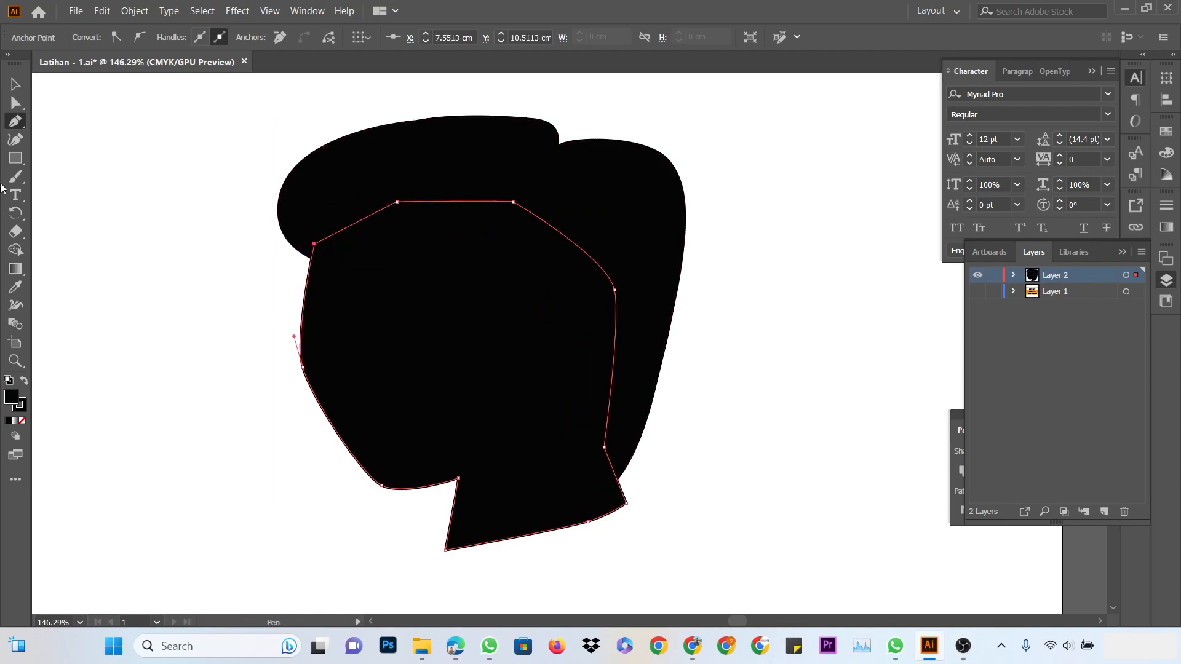
{"action": "left_click", "coordinate": [15, 91]}
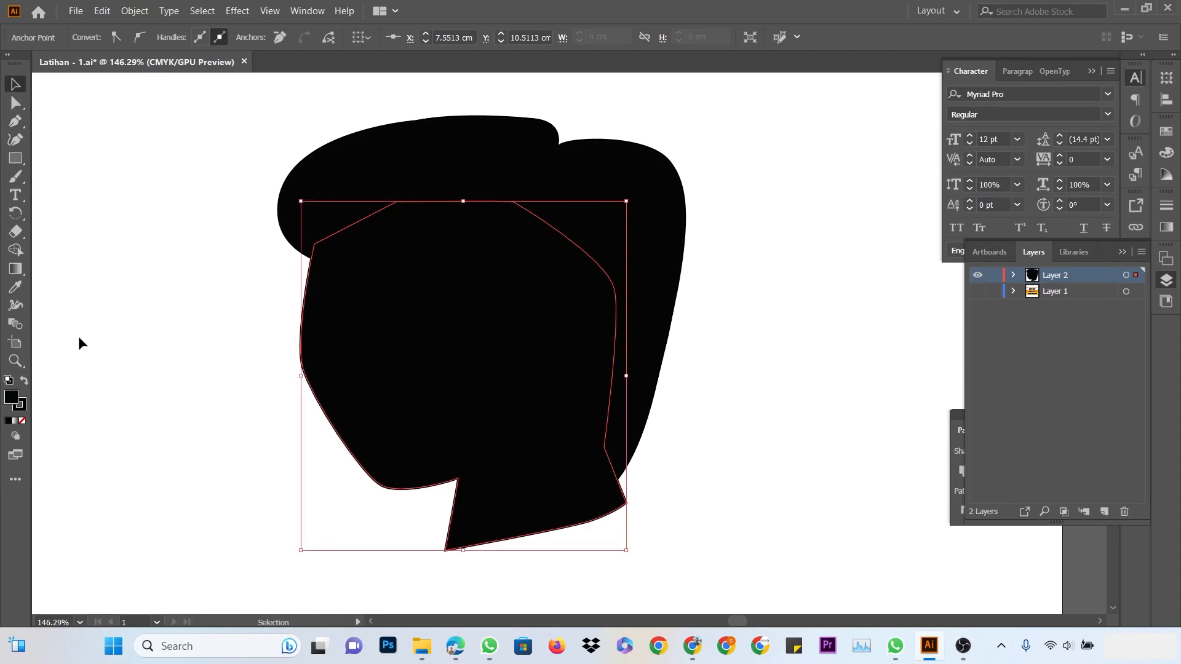
Give the face-and-neck shape an orange C17236 fill and reselect it
{"action": "double_click", "coordinate": [12, 399]}
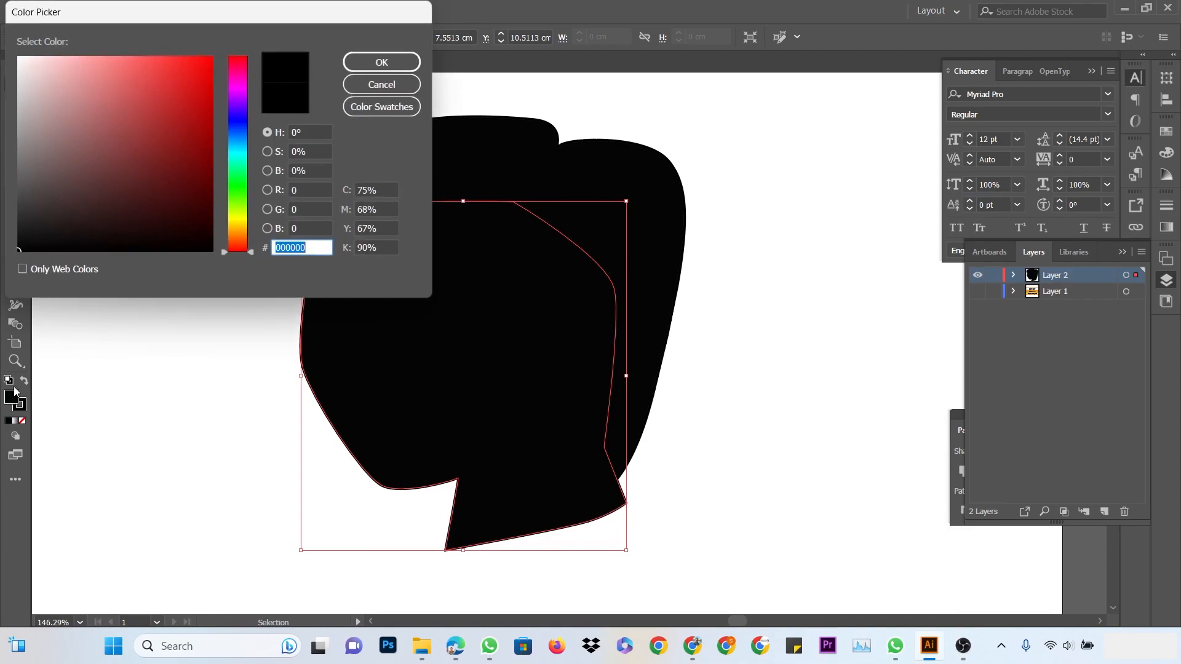
{"action": "left_click", "coordinate": [100, 192]}
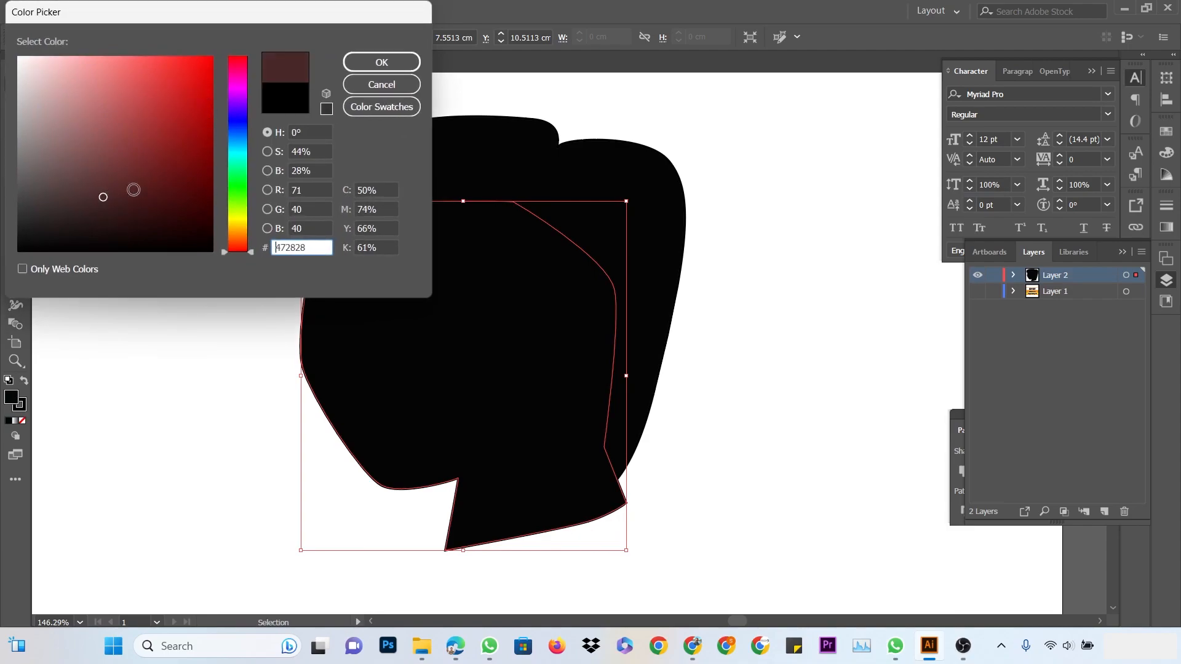
{"action": "left_click_drag", "start_coordinate": [234, 249], "coordinate": [222, 157]}
{"action": "left_click", "coordinate": [200, 178]}
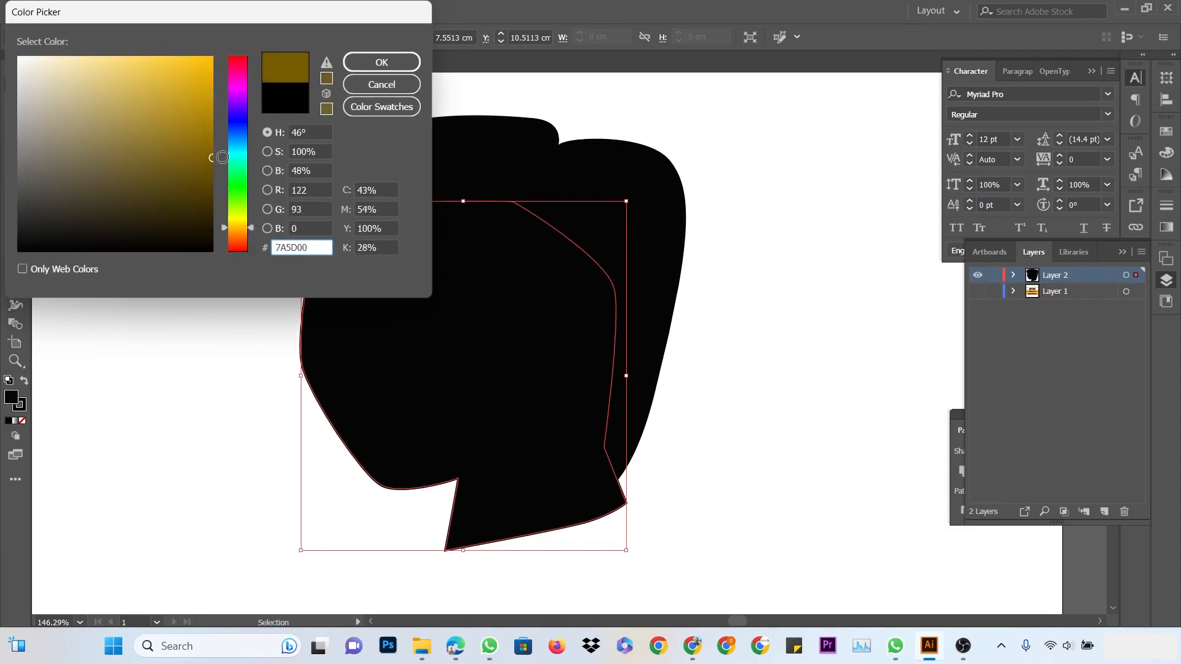
{"action": "left_click_drag", "start_coordinate": [236, 223], "coordinate": [235, 238]}
{"action": "left_click", "coordinate": [159, 101]}
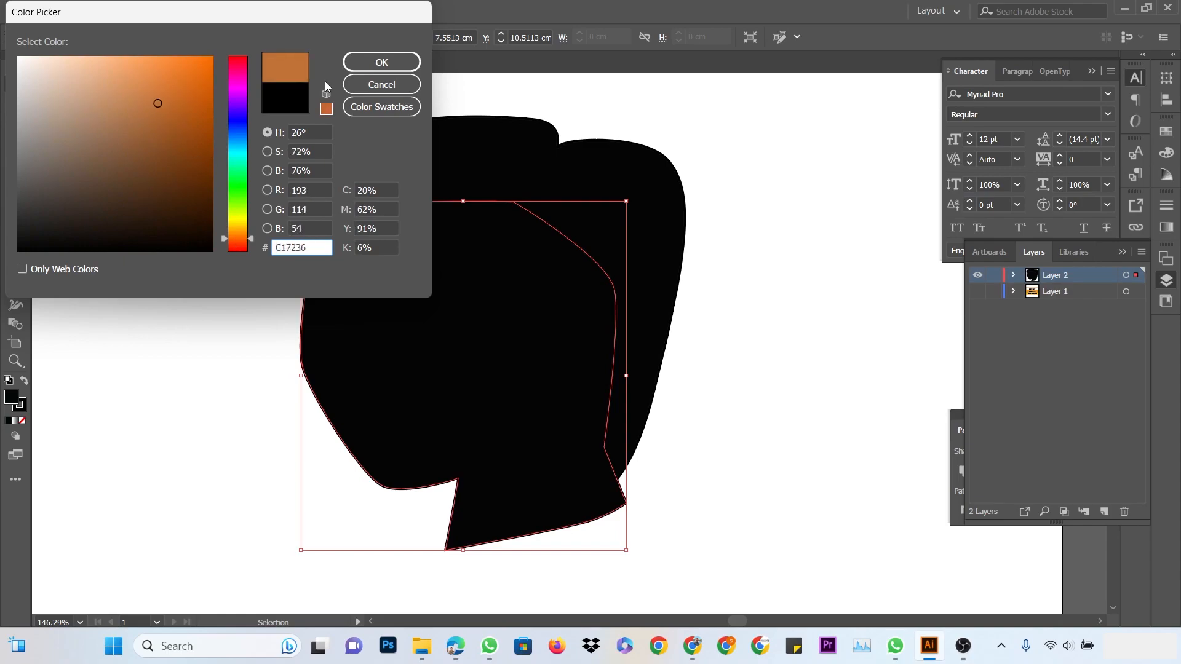
{"action": "left_click", "coordinate": [369, 63]}
{"action": "left_click", "coordinate": [788, 364]}
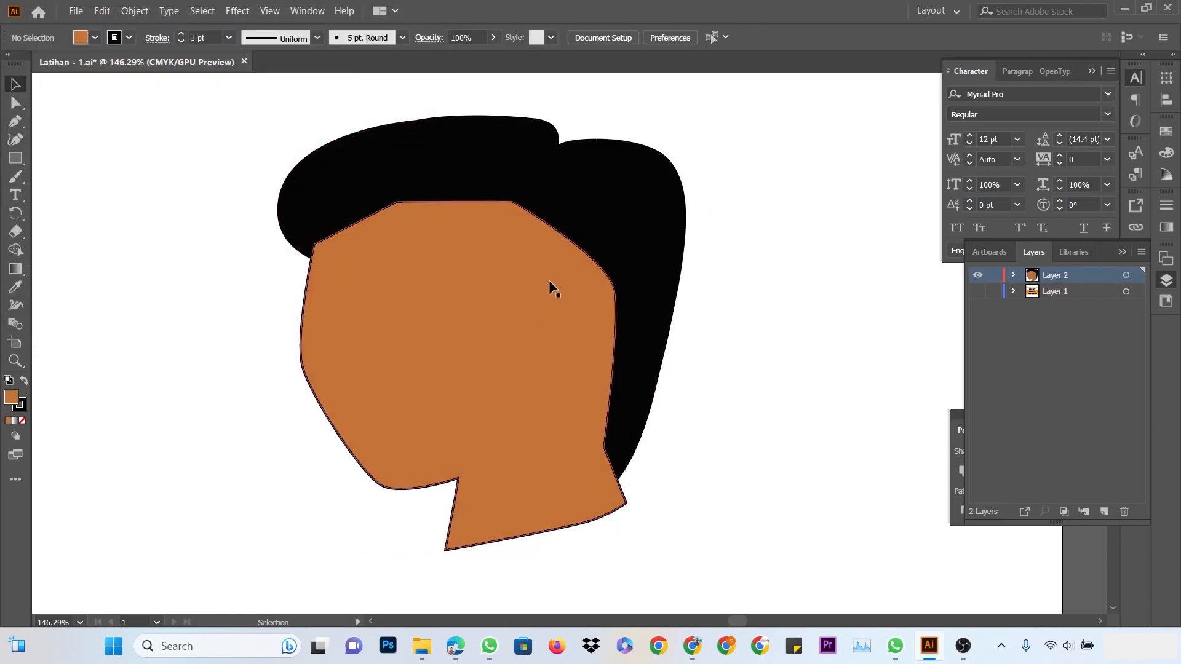
{"action": "left_click", "coordinate": [531, 284]}
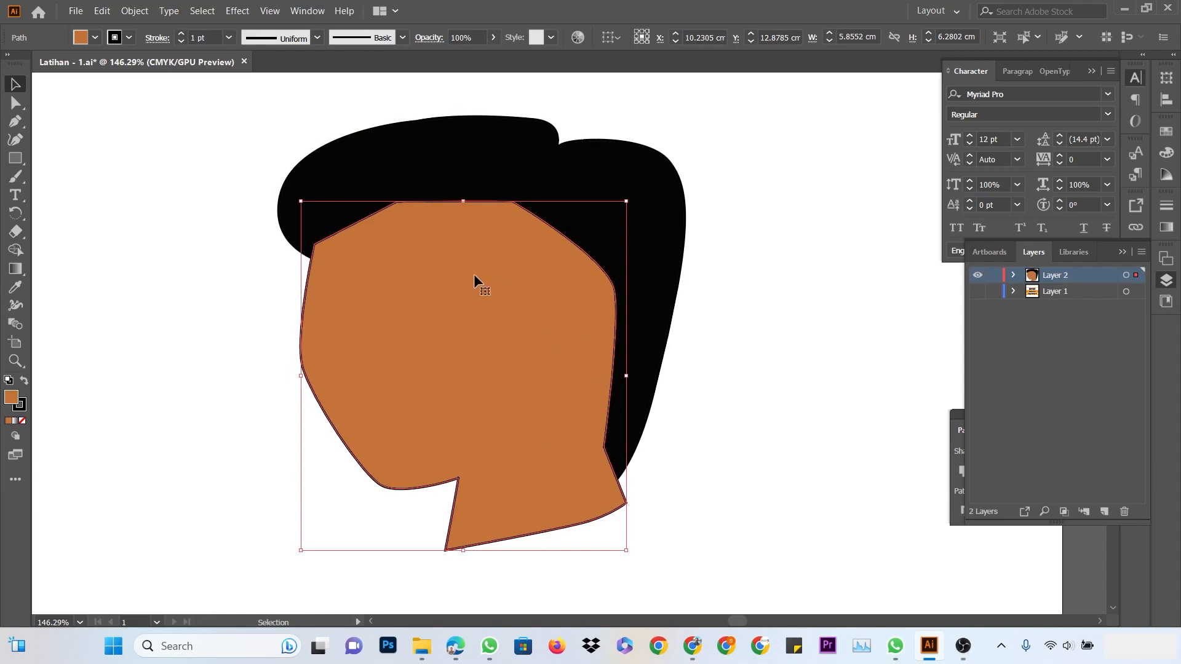
Send the orange face one step backward in the stacking order
{"action": "left_click", "coordinate": [638, 181]}
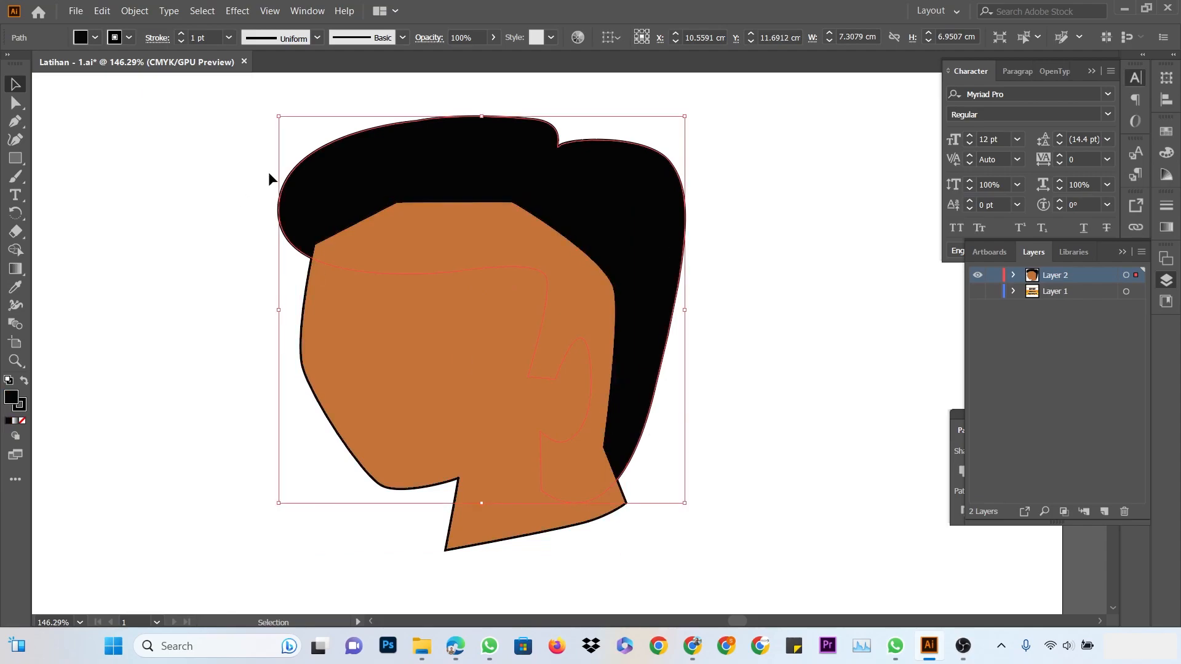
{"action": "left_click", "coordinate": [843, 212]}
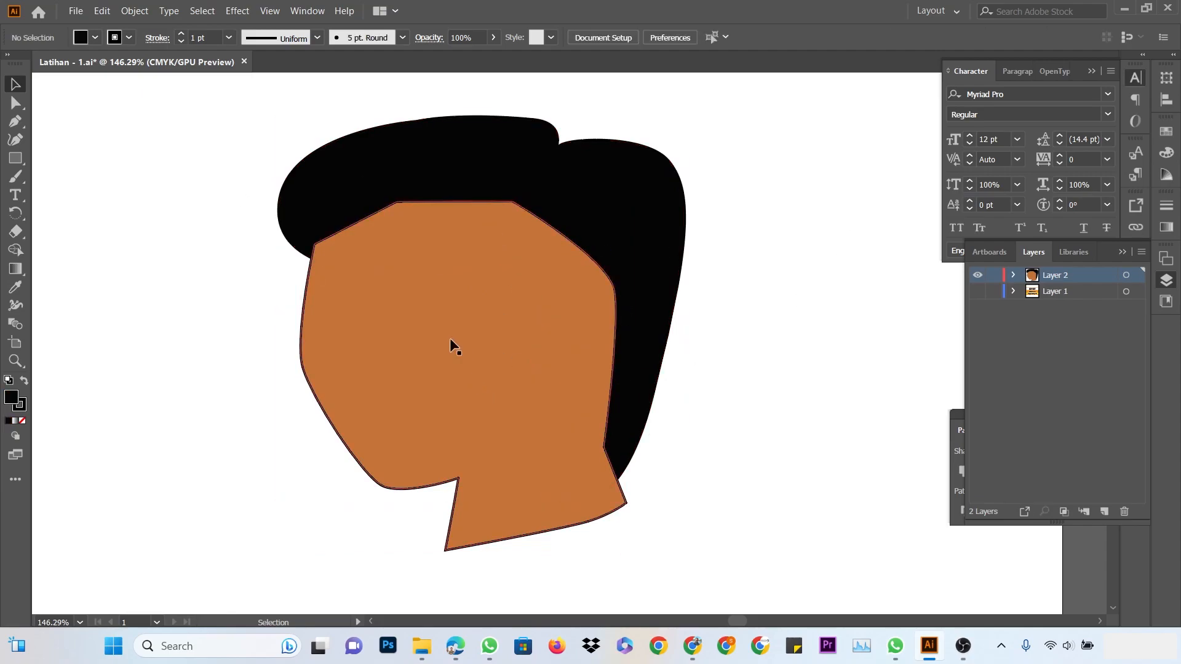
{"action": "left_click", "coordinate": [452, 346]}
{"action": "left_click", "coordinate": [793, 232]}
{"action": "left_click", "coordinate": [624, 174]}
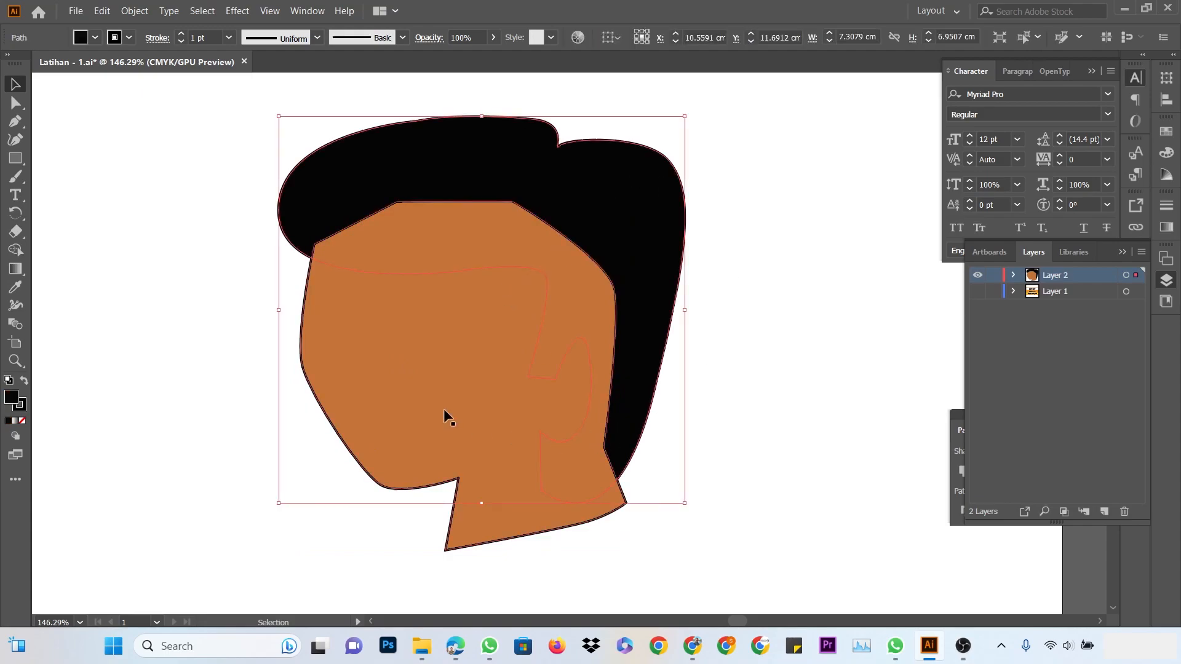
{"action": "left_click", "coordinate": [416, 387]}
{"action": "left_click", "coordinate": [725, 408]}
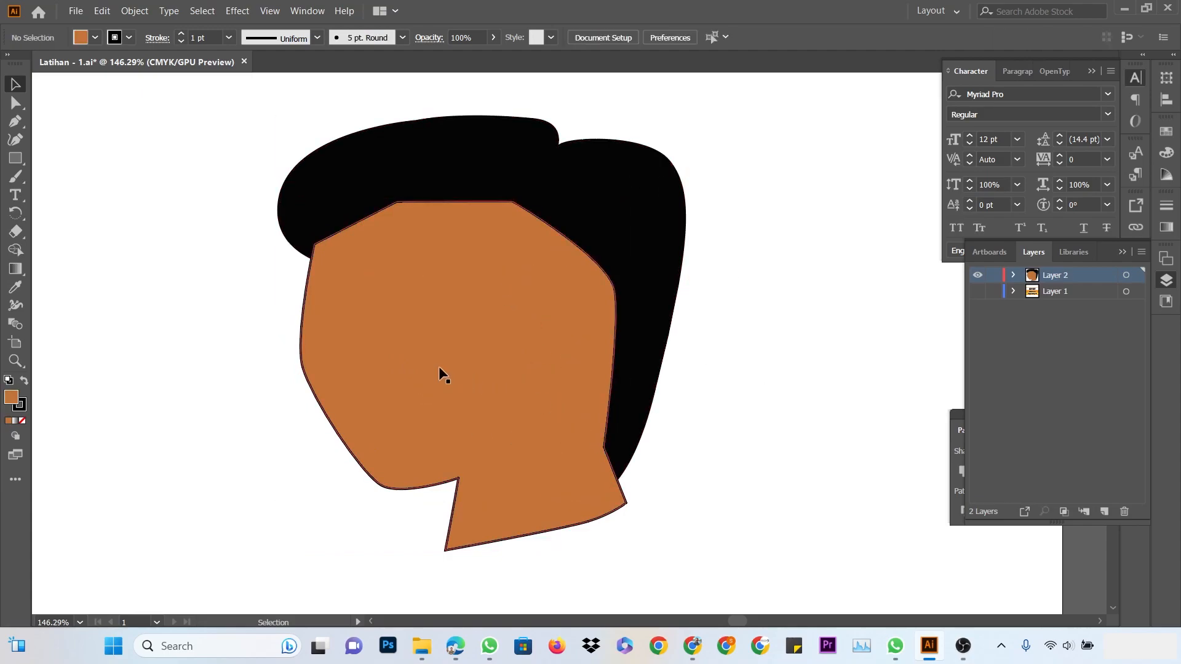
{"action": "left_click", "coordinate": [422, 362]}
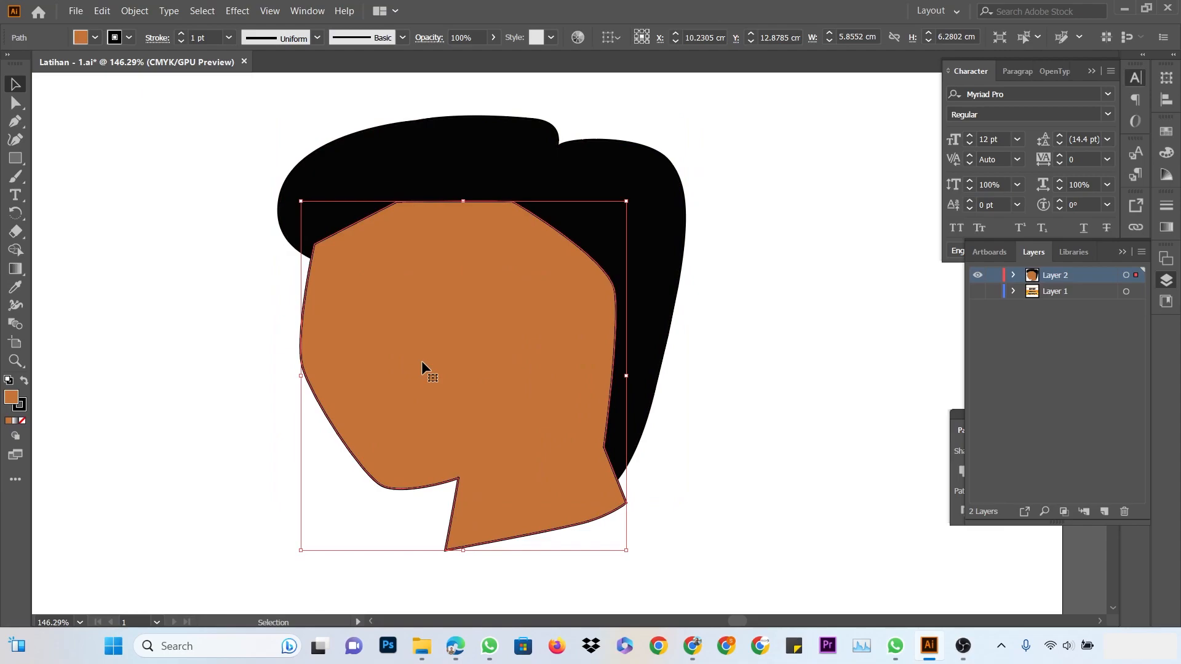
{"action": "right_click", "coordinate": [422, 363]}
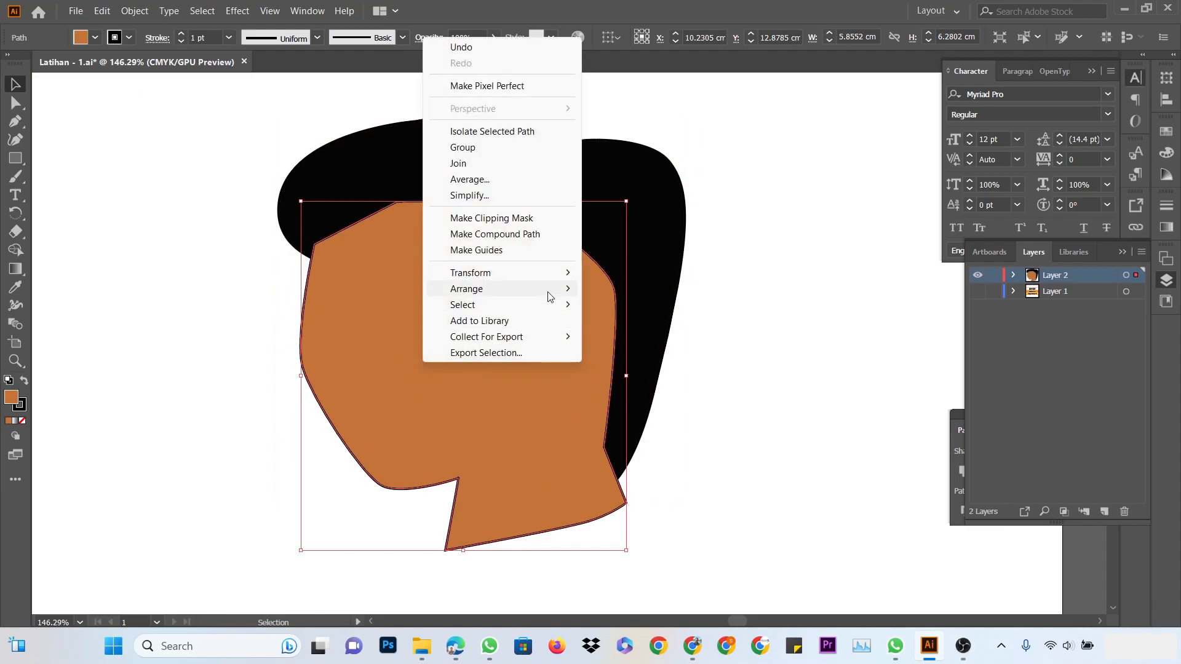
{"action": "mouse_move", "coordinate": [550, 296]}
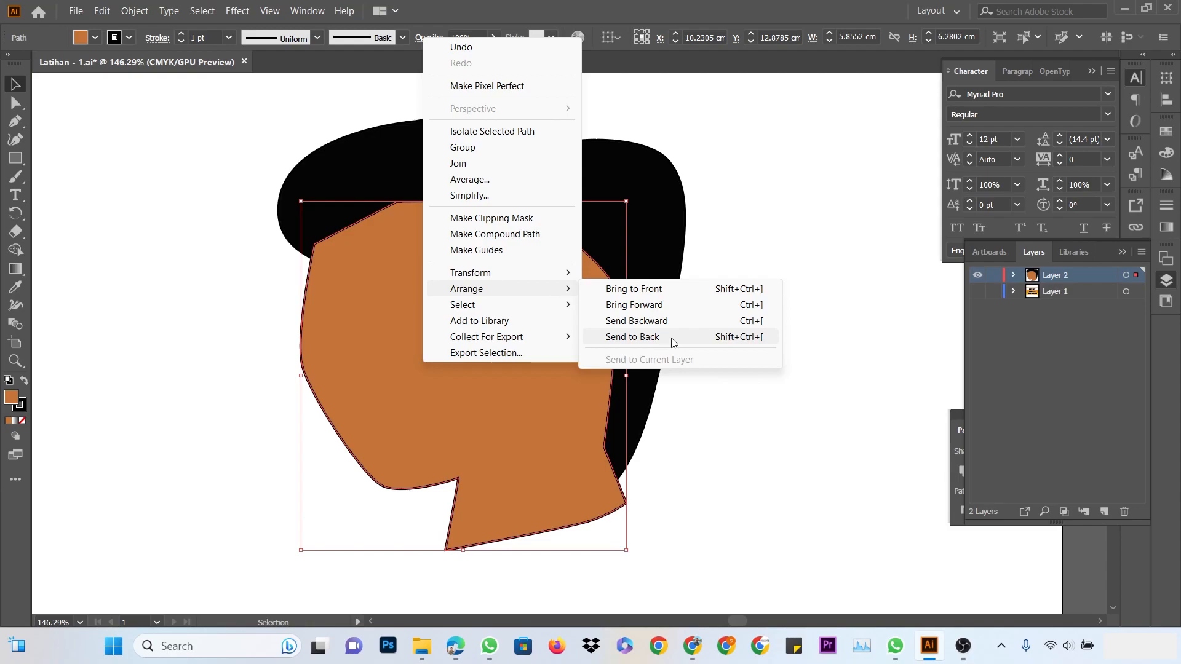
{"action": "left_click", "coordinate": [687, 319]}
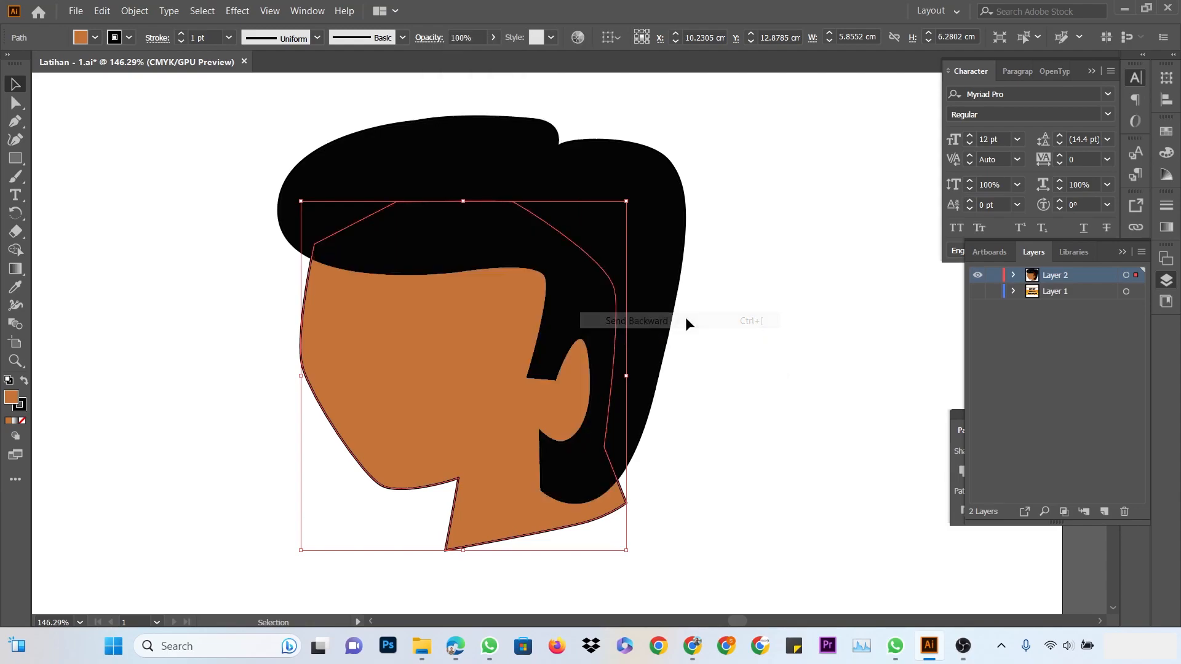
Nudge the face slightly down-left and bring it one step forward again
{"action": "left_click", "coordinate": [787, 288]}
{"action": "left_click", "coordinate": [512, 366]}
{"action": "left_click_drag", "start_coordinate": [478, 349], "coordinate": [451, 368]}
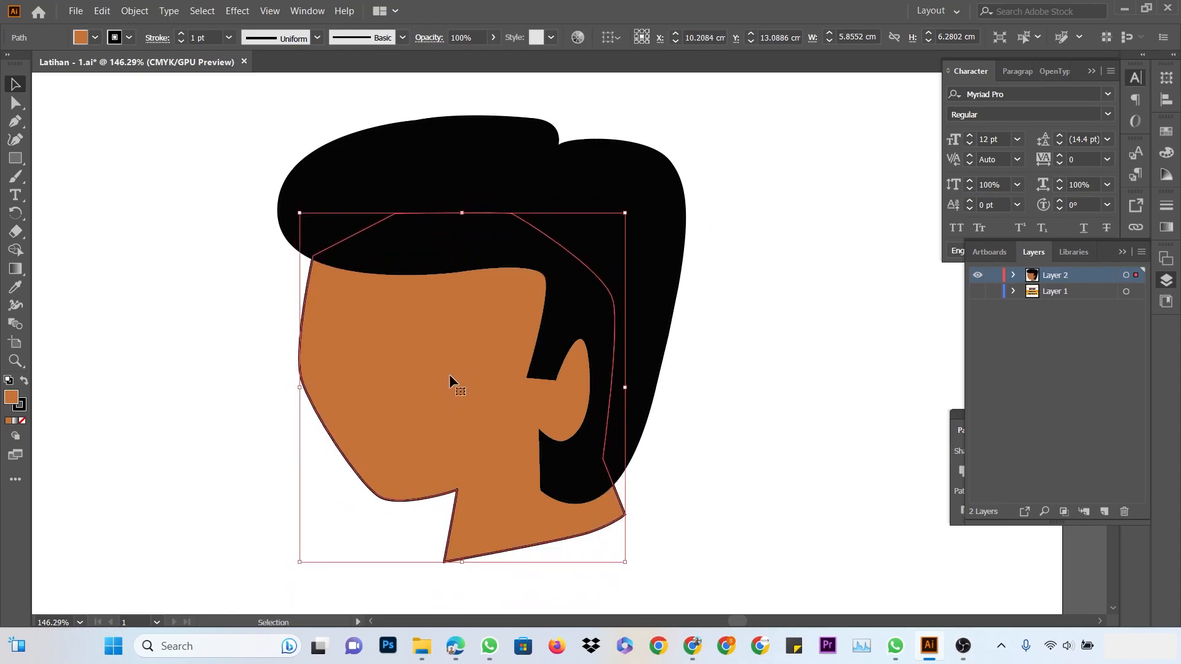
{"action": "left_click", "coordinate": [824, 260]}
{"action": "left_click", "coordinate": [429, 388]}
{"action": "right_click", "coordinate": [448, 322]}
{"action": "mouse_move", "coordinate": [546, 555]}
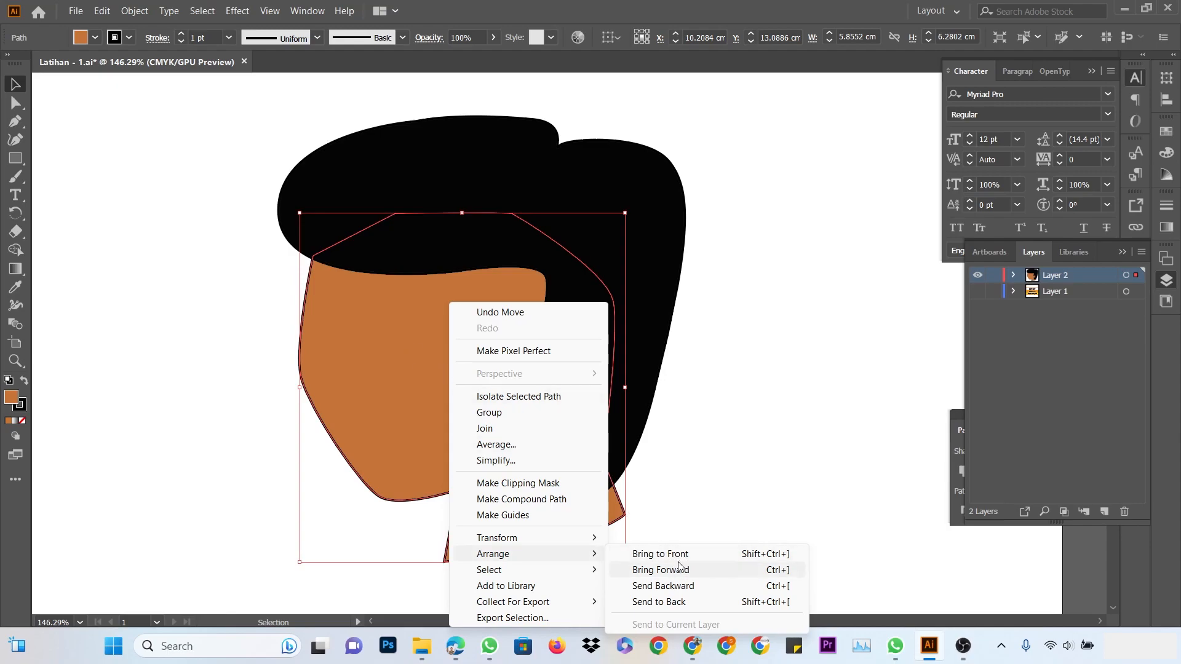
{"action": "left_click", "coordinate": [659, 570]}
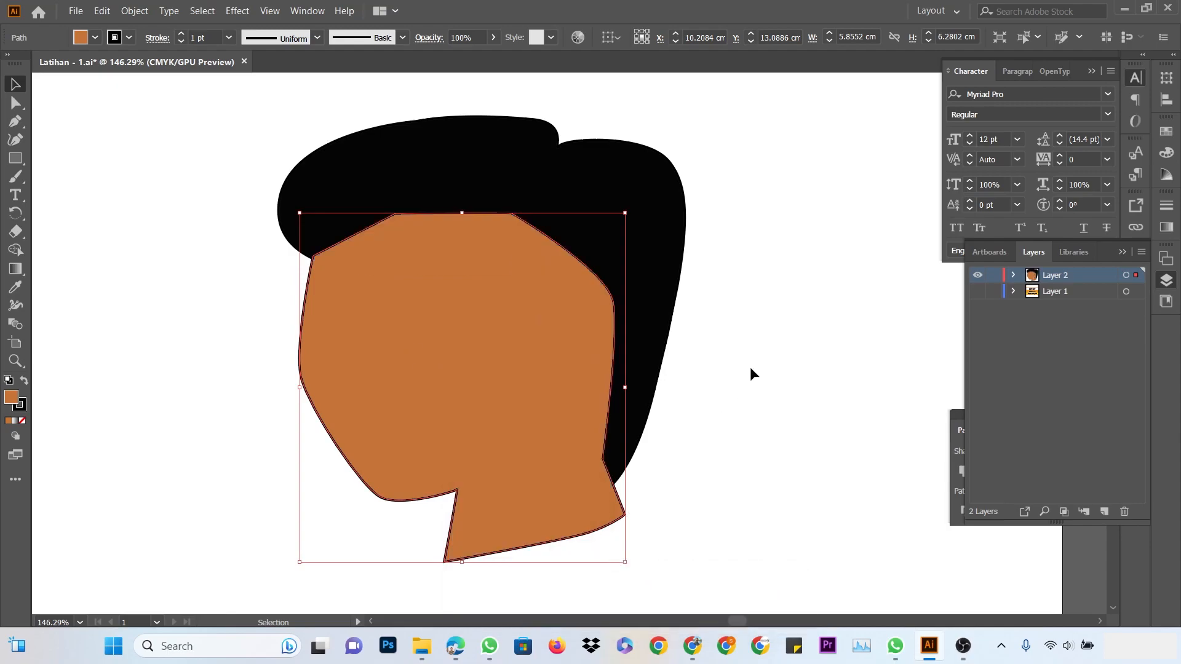
Bring the black hair shape forward in front of the face
{"action": "left_click", "coordinate": [648, 180]}
{"action": "right_click", "coordinate": [647, 179]}
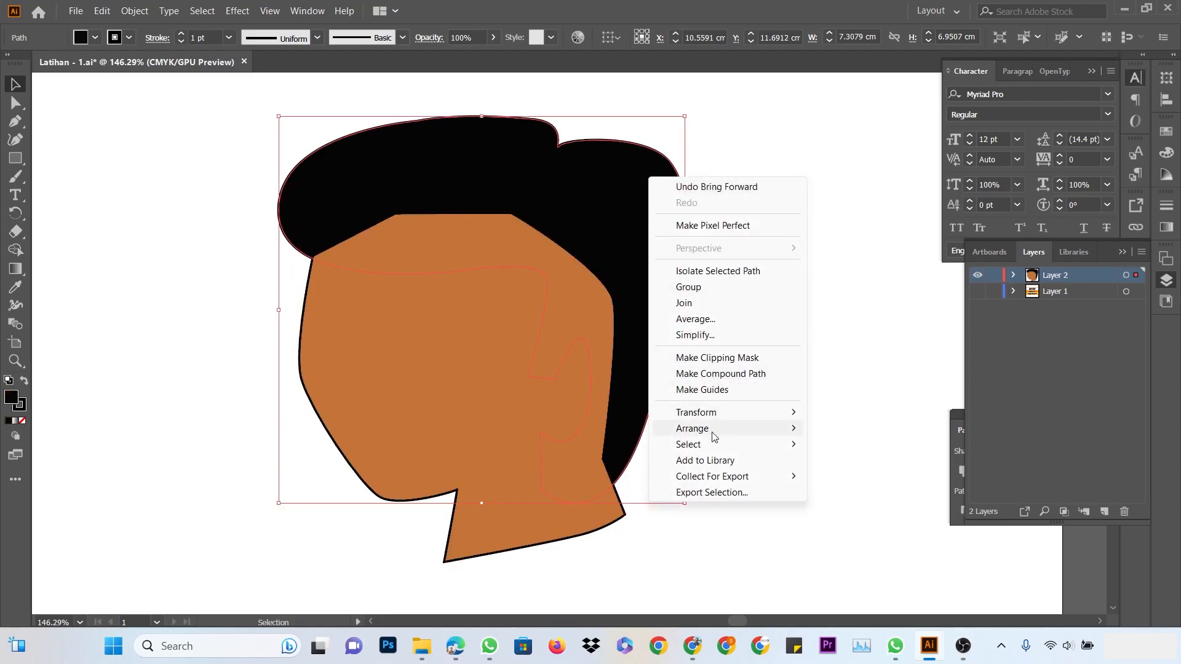
{"action": "mouse_move", "coordinate": [694, 498]}
{"action": "left_click", "coordinate": [892, 444]}
{"action": "left_click", "coordinate": [786, 264]}
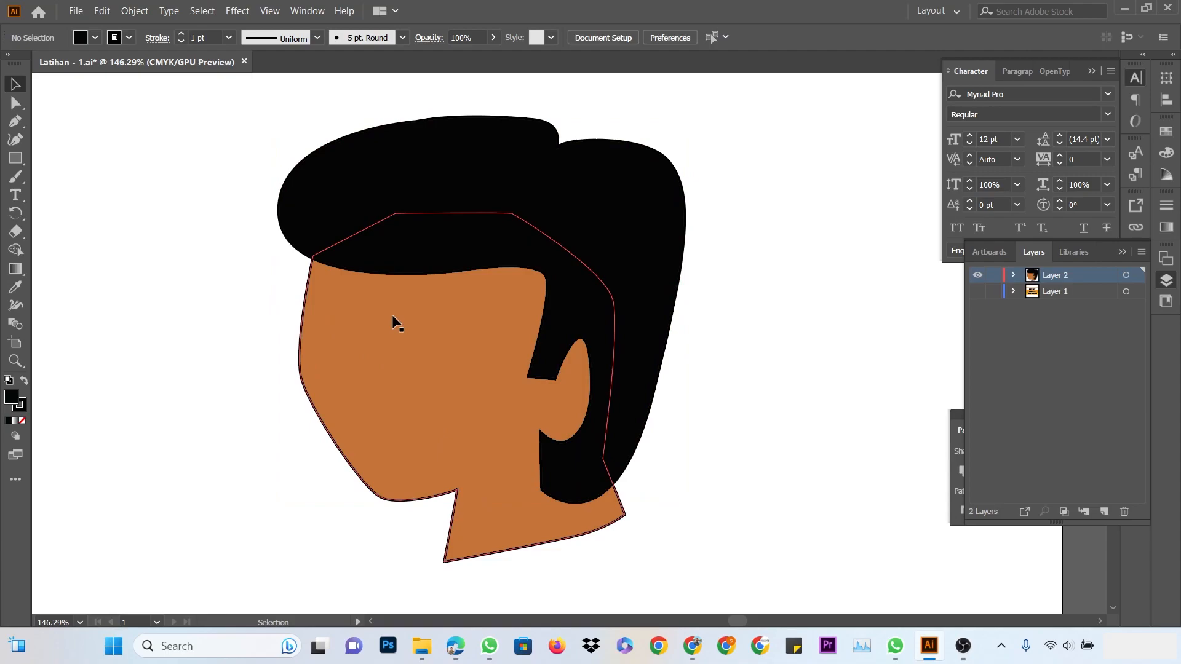
Draw the left eye as a small closed shape on the face
{"action": "left_click", "coordinate": [17, 121]}
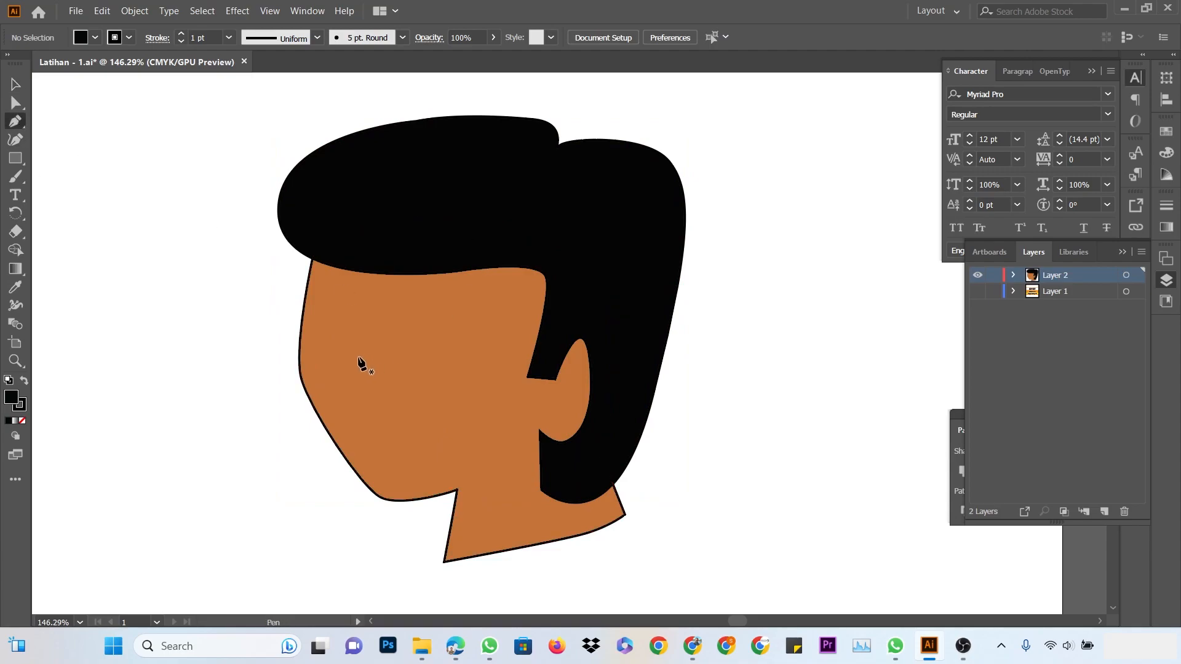
{"action": "left_click", "coordinate": [328, 319]}
{"action": "left_click", "coordinate": [391, 347]}
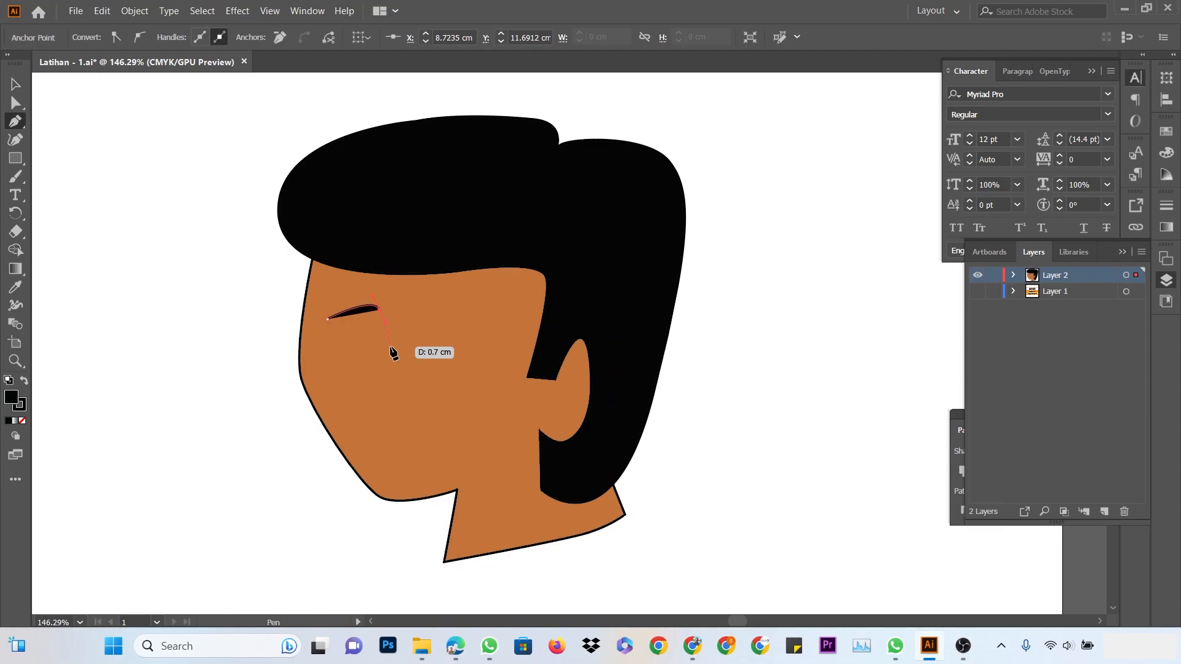
{"action": "left_click", "coordinate": [327, 320]}
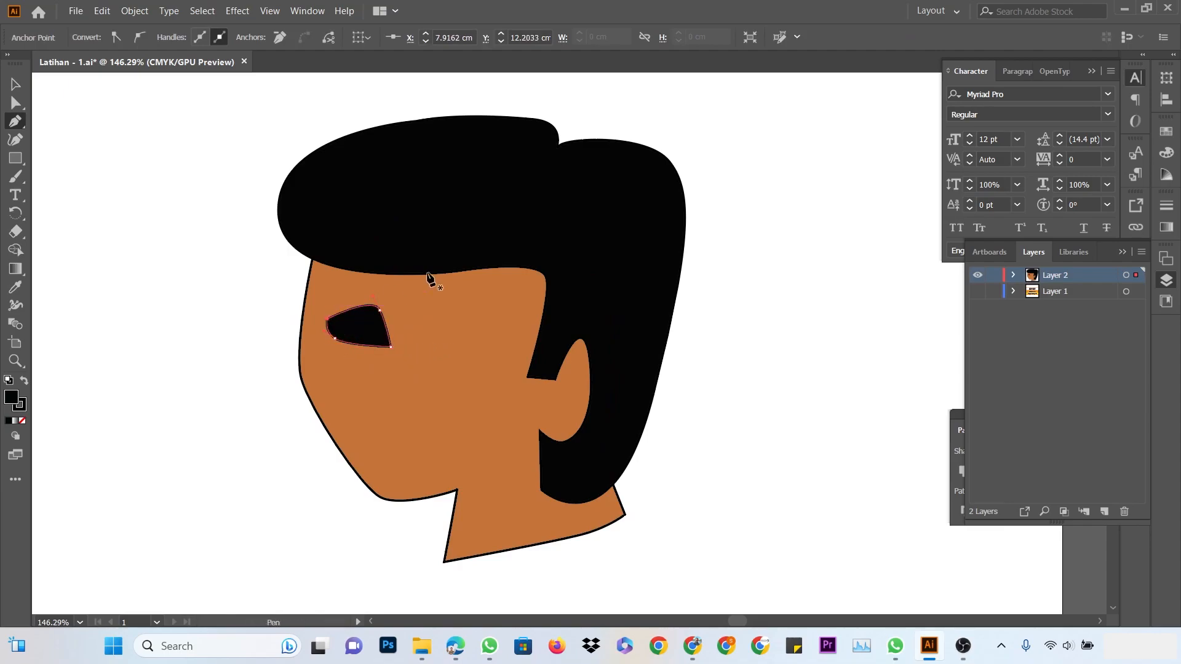
Draw the curved almond-shaped right eye, then deselect the stray anchor point
{"action": "left_click", "coordinate": [424, 337]}
{"action": "left_click", "coordinate": [458, 300]}
{"action": "left_click_drag", "start_coordinate": [476, 297], "coordinate": [480, 297]}
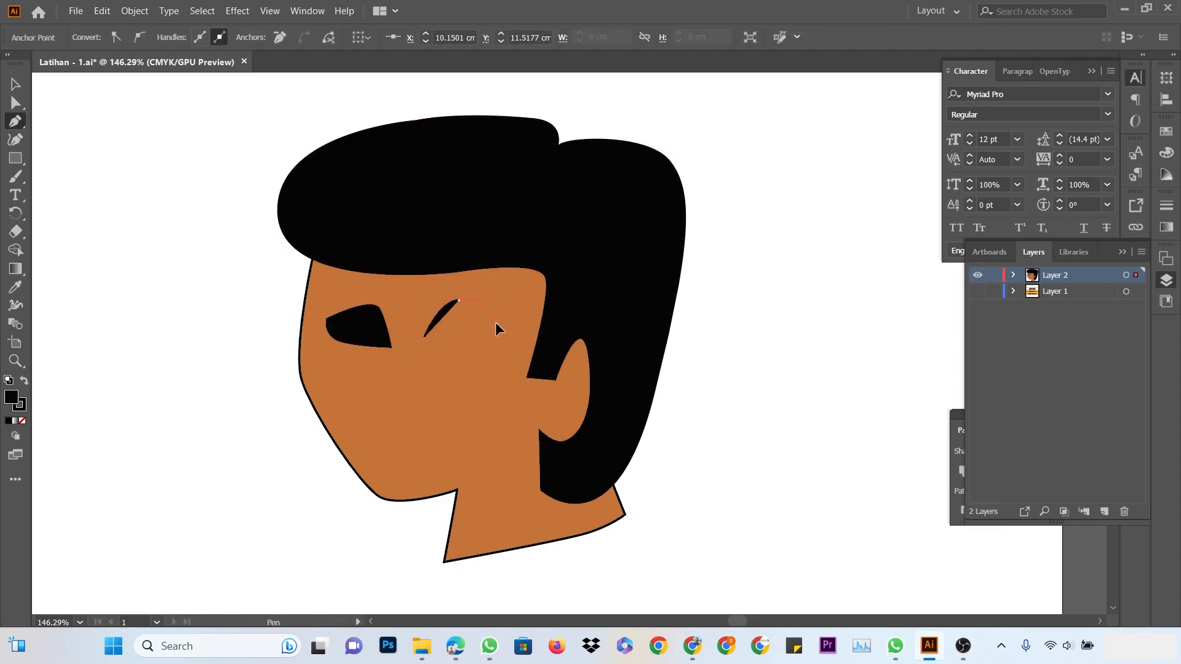
{"action": "left_click", "coordinate": [496, 322]}
{"action": "left_click", "coordinate": [424, 337]}
{"action": "left_click_drag", "start_coordinate": [428, 343], "coordinate": [424, 338]}
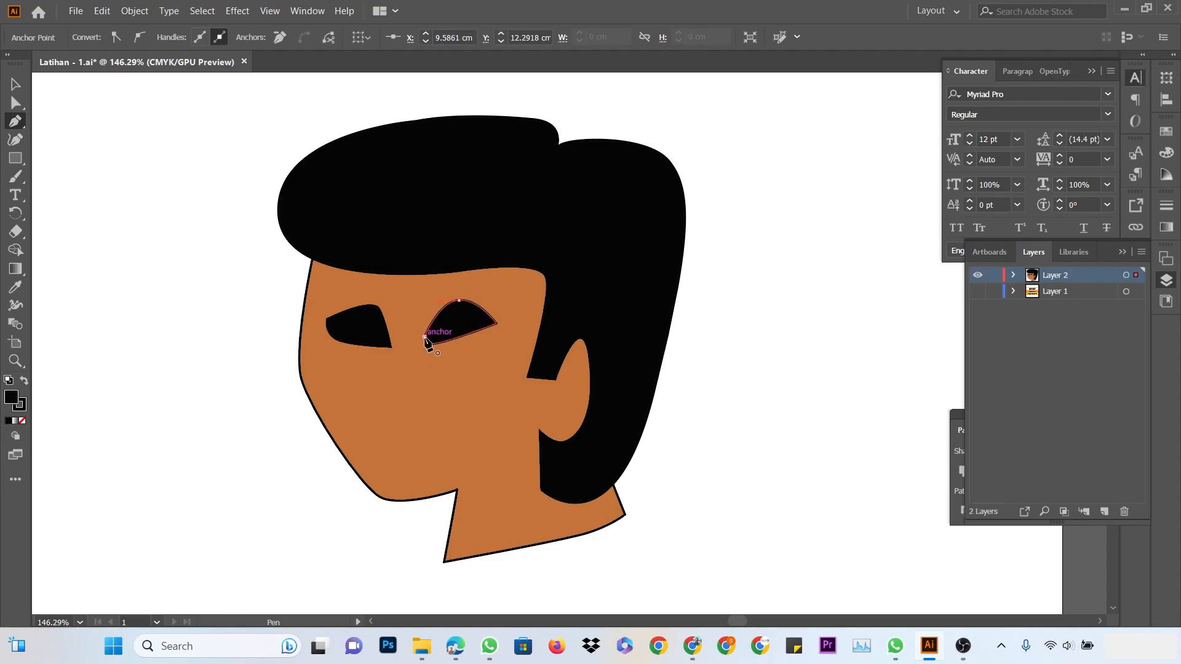
{"action": "left_click", "coordinate": [425, 337]}
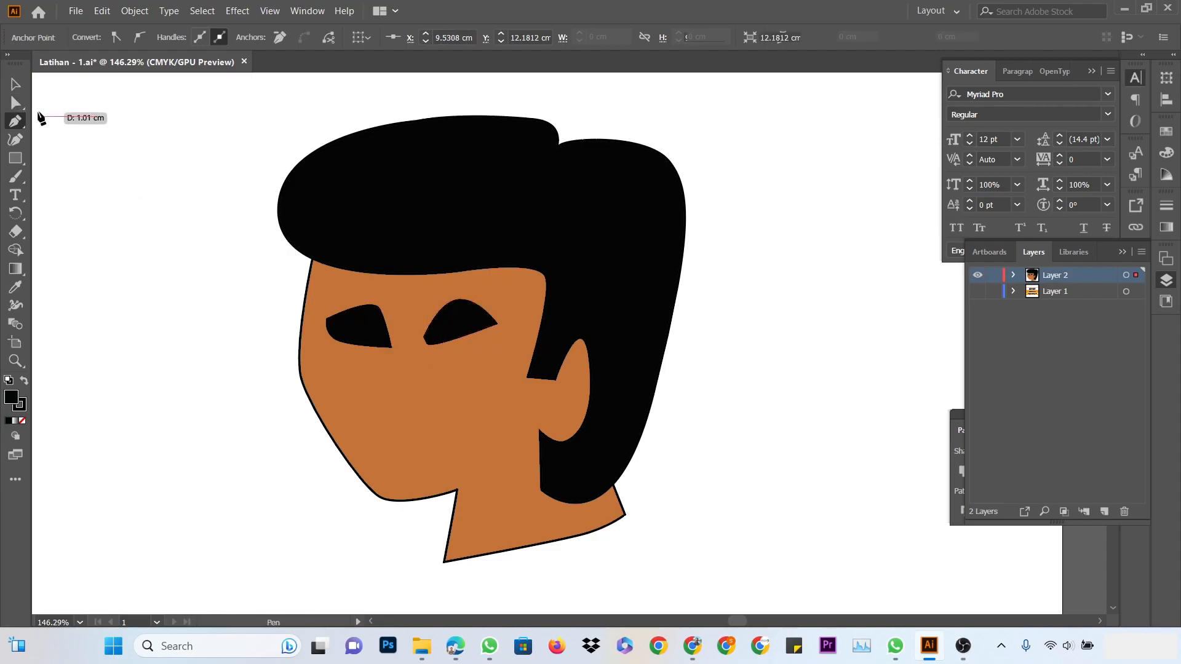
{"action": "left_click", "coordinate": [95, 115]}
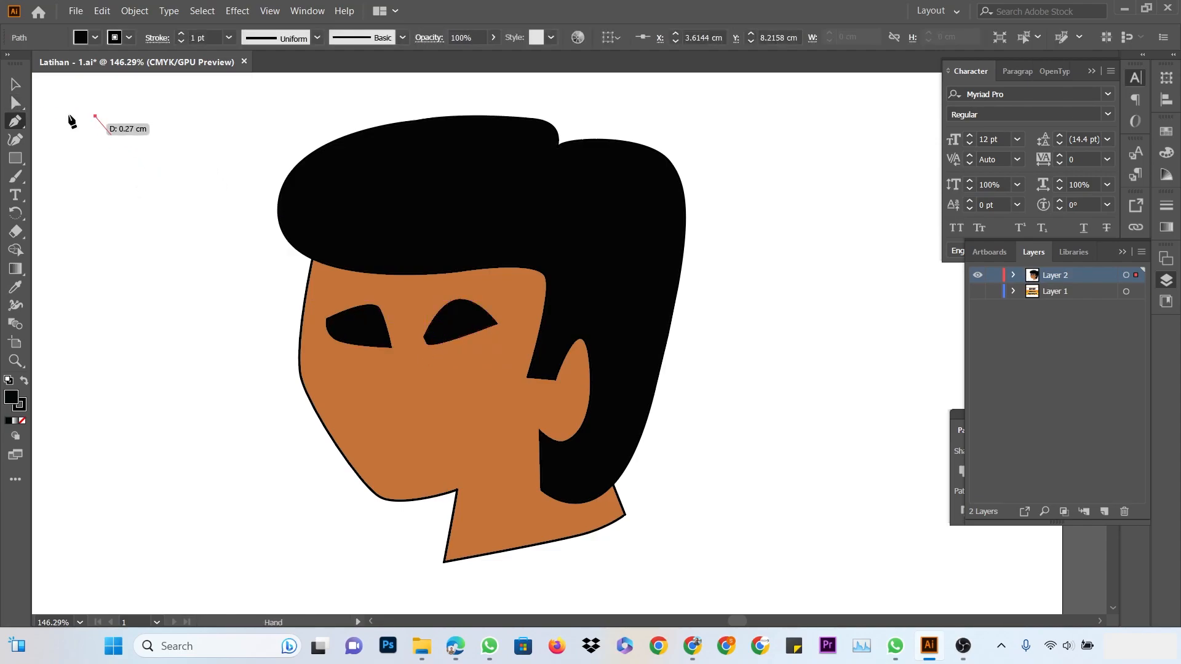
{"action": "left_click", "coordinate": [15, 85]}
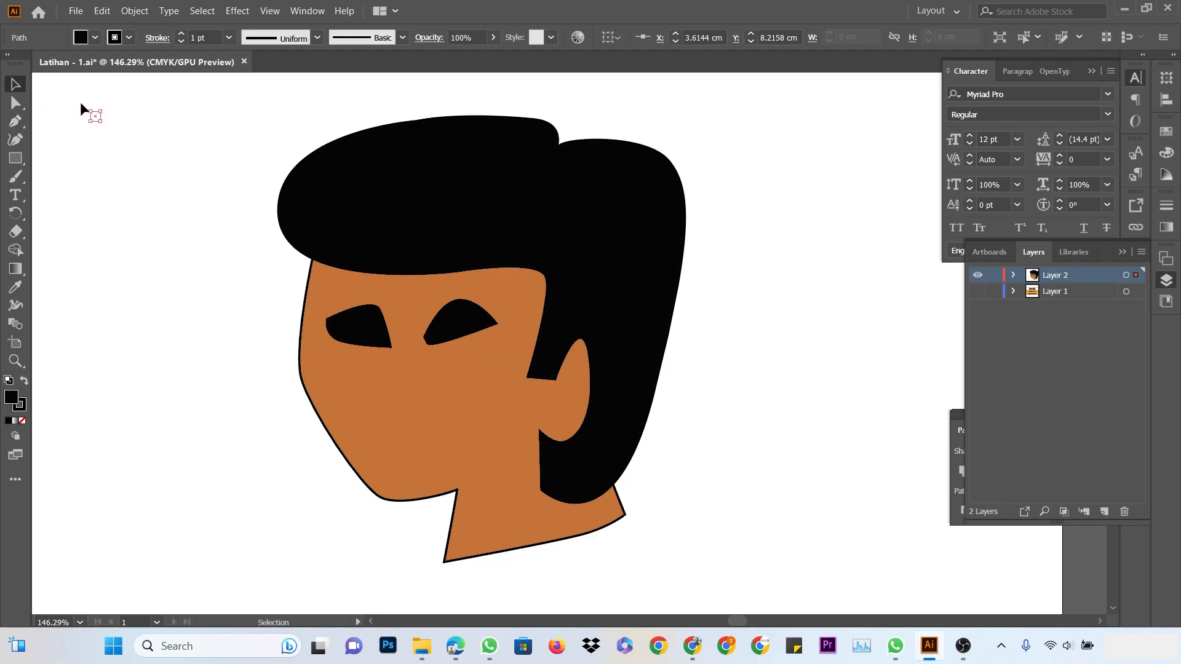
{"action": "left_click", "coordinate": [141, 158]}
{"action": "key", "text": "a"}
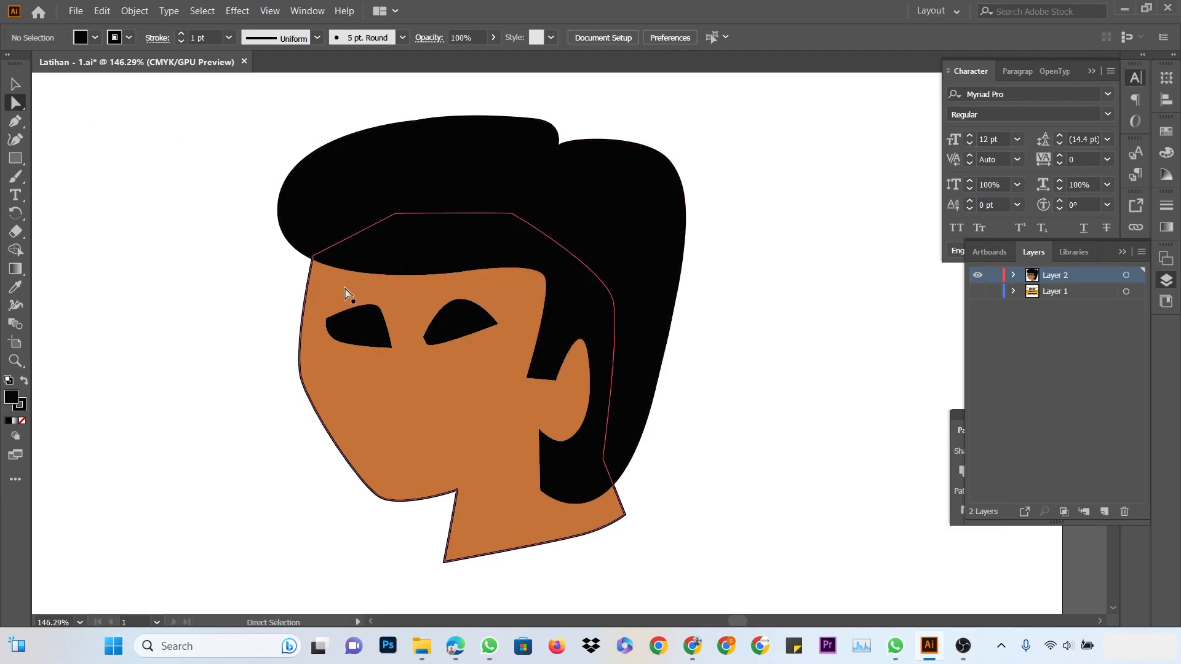
Narrow the left eye by pulling its right-side anchor points inward
{"action": "left_click", "coordinate": [370, 317]}
{"action": "scroll", "coordinate": [376, 347], "scroll_direction": "up", "scroll_amount": 9}
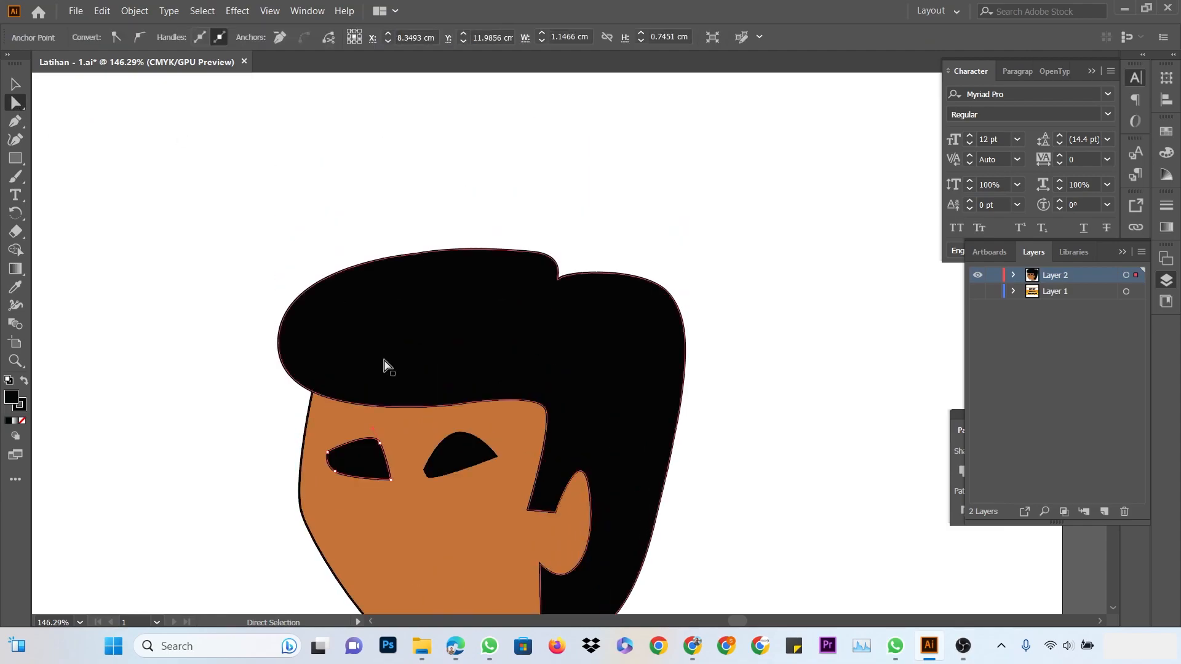
{"action": "scroll", "coordinate": [381, 366], "scroll_direction": "down", "scroll_amount": 5}
{"action": "scroll", "coordinate": [377, 371], "scroll_direction": "left", "scroll_amount": 3}
{"action": "left_click", "coordinate": [417, 382], "text": "ctrl"}
{"action": "left_click", "coordinate": [417, 382], "text": "ctrl"}
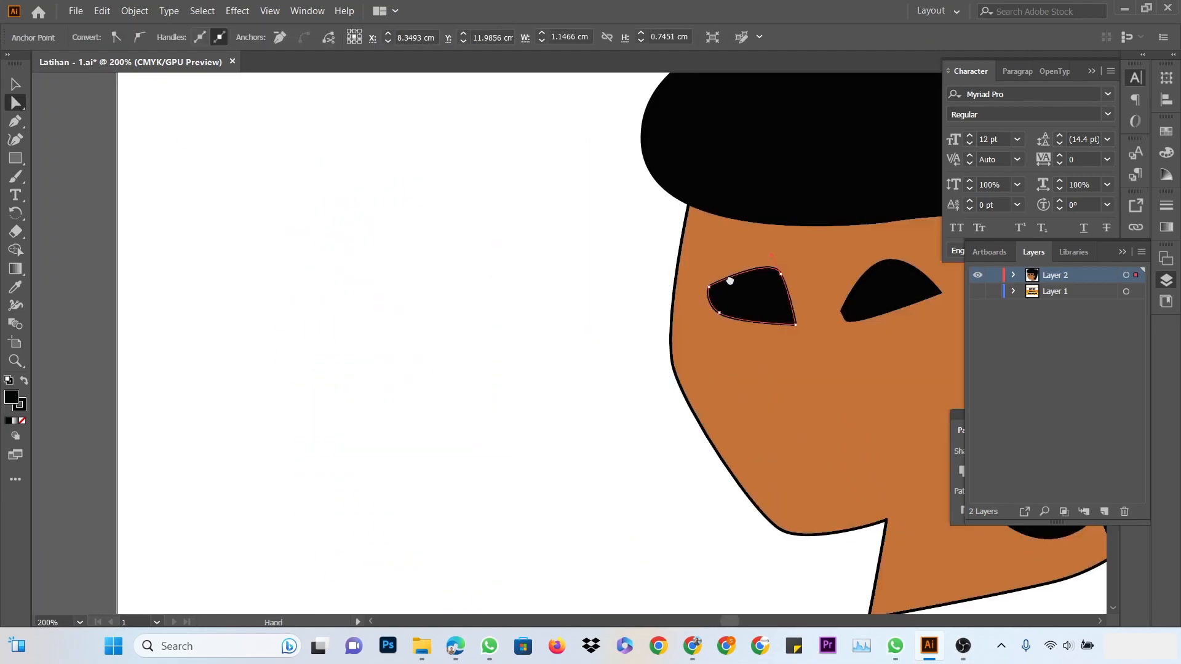
{"action": "left_click_drag", "start_coordinate": [771, 290], "coordinate": [452, 354]}
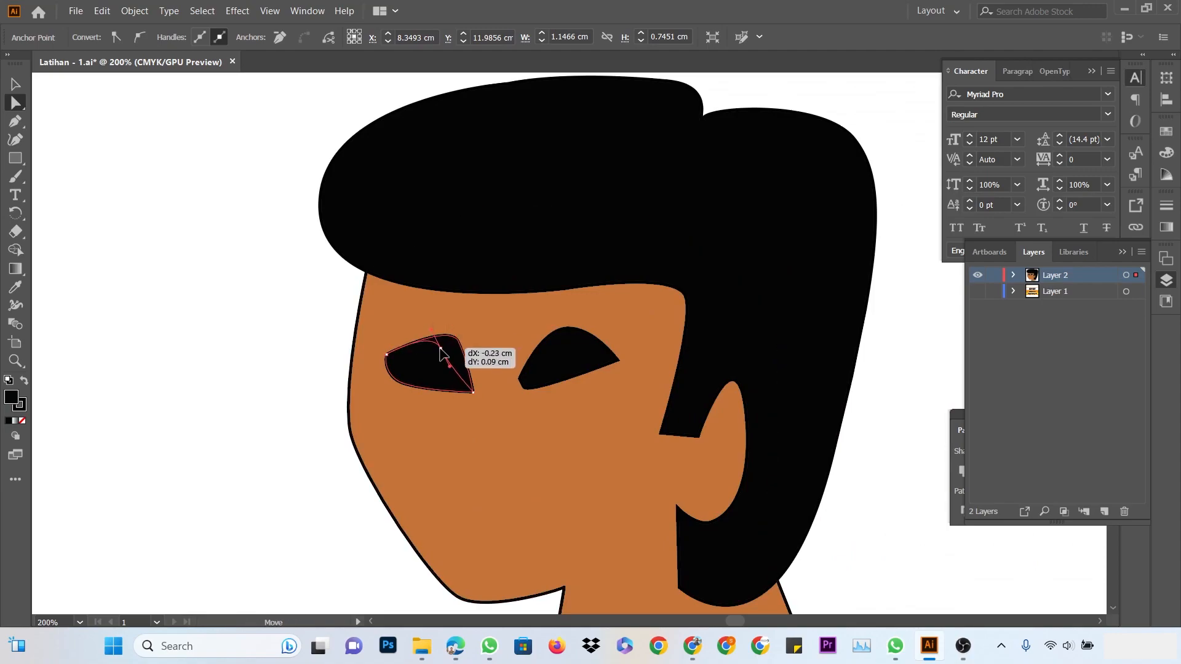
{"action": "left_click_drag", "start_coordinate": [472, 395], "coordinate": [458, 388]}
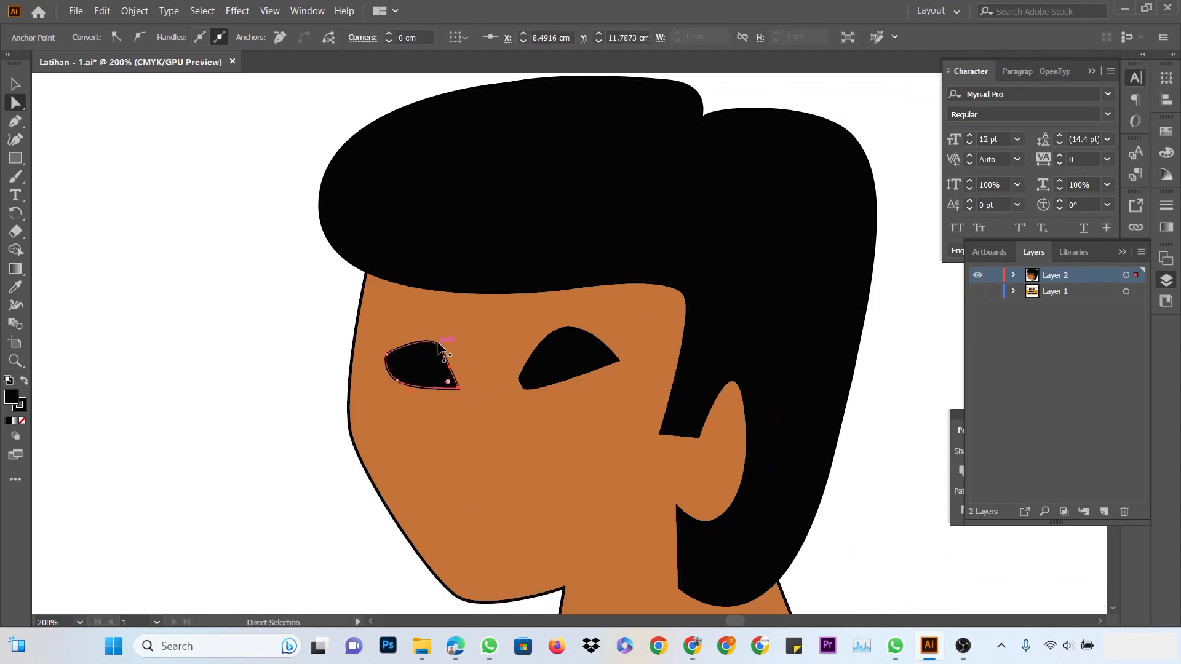
{"action": "mouse_move", "coordinate": [441, 350]}
{"action": "left_mouse_down"}
{"action": "mouse_move", "coordinate": [431, 355]}
{"action": "mouse_move", "coordinate": [452, 368]}
{"action": "left_mouse_up"}
Flatten the right eye's top and round its lower edge, then deselect
{"action": "left_click", "coordinate": [551, 384]}
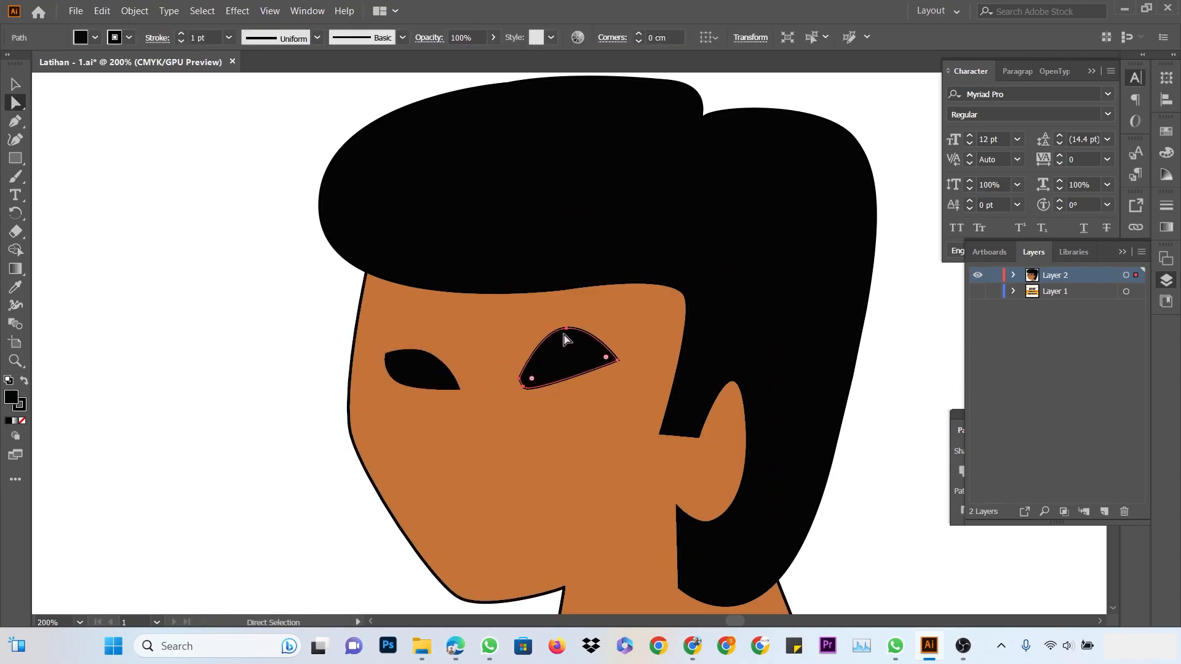
{"action": "left_click", "coordinate": [564, 330]}
{"action": "left_click_drag", "start_coordinate": [565, 329], "coordinate": [602, 366]}
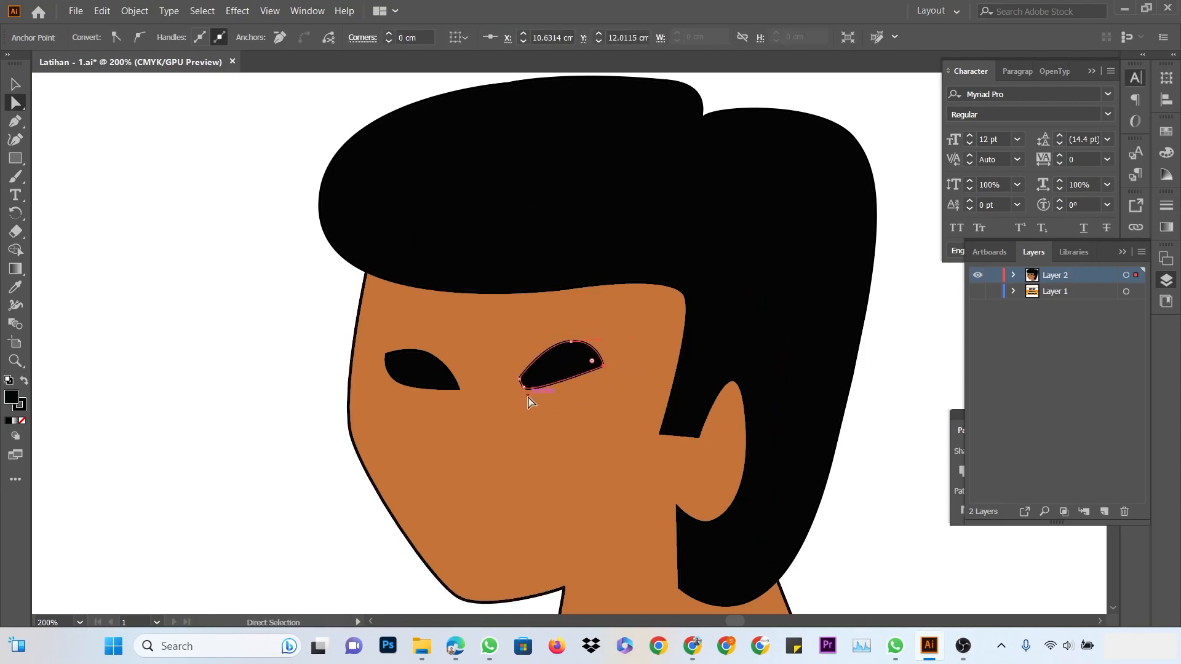
{"action": "left_click_drag", "start_coordinate": [527, 395], "coordinate": [547, 400]}
{"action": "left_click", "coordinate": [15, 84]}
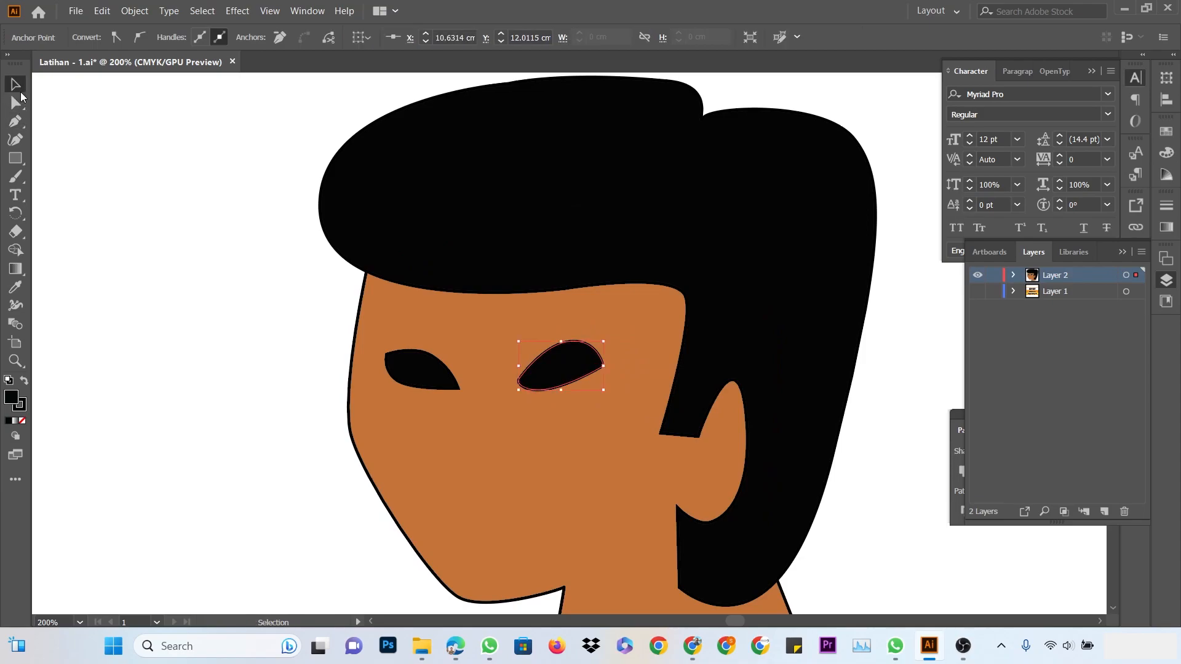
{"action": "left_click", "coordinate": [295, 323]}
{"action": "left_click_drag", "start_coordinate": [296, 324], "coordinate": [219, 205]}
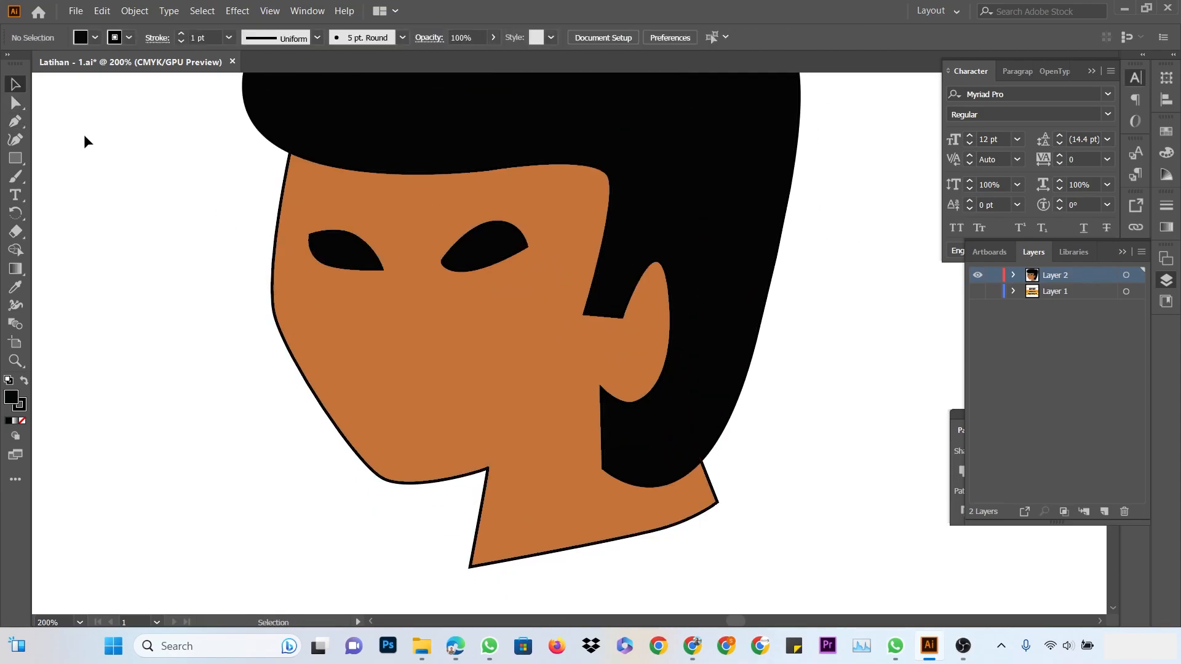
Draw a closed triangular nose path with the Pen tool, starting and ending between the eyes
{"action": "key", "text": "p"}
{"action": "left_click", "coordinate": [412, 257]}
{"action": "left_click_drag", "start_coordinate": [412, 367], "coordinate": [404, 386]}
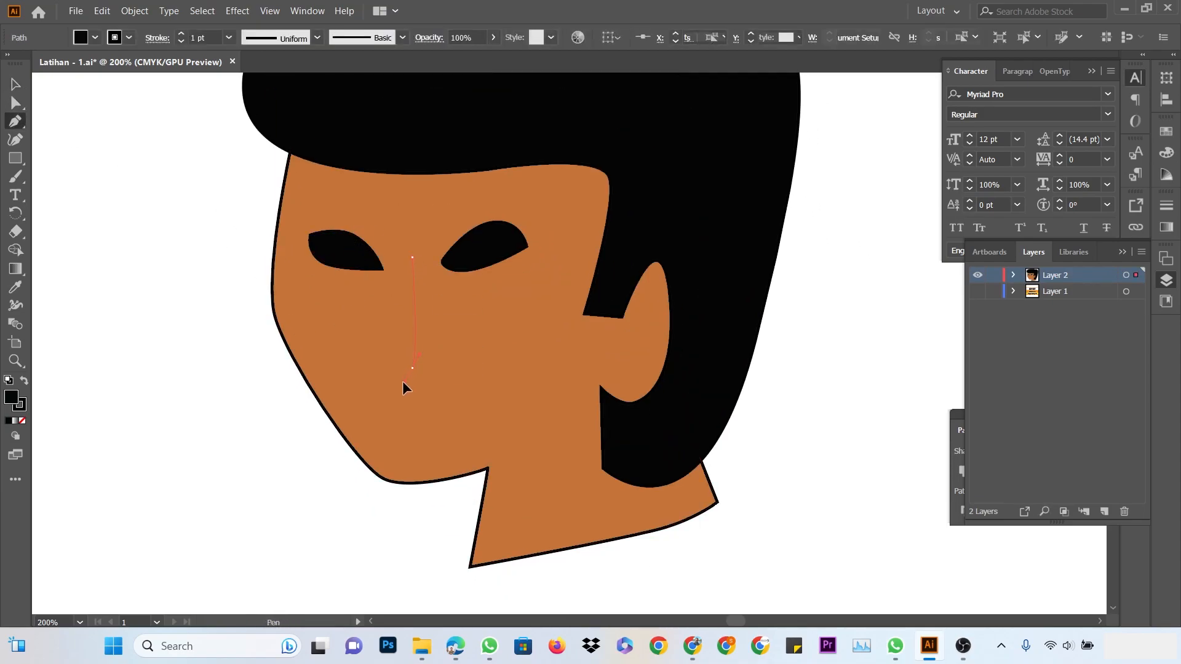
{"action": "key", "text": "ctrl+z"}
{"action": "left_click", "coordinate": [388, 343]}
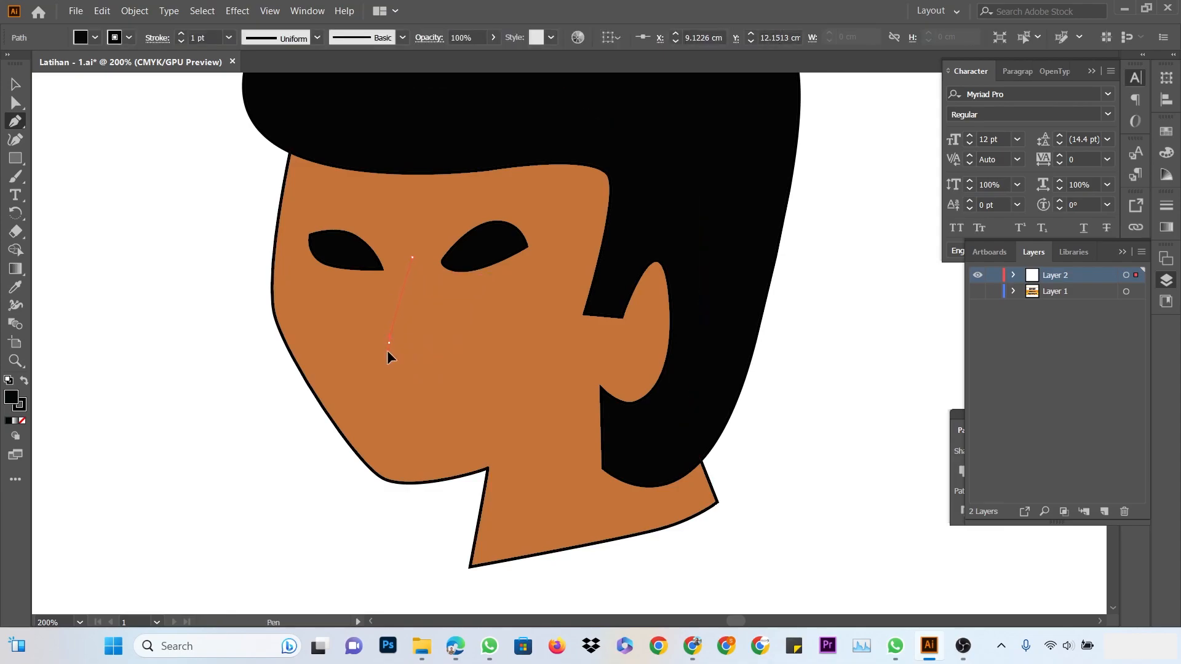
{"action": "left_click", "coordinate": [392, 372]}
{"action": "left_click", "coordinate": [431, 362]}
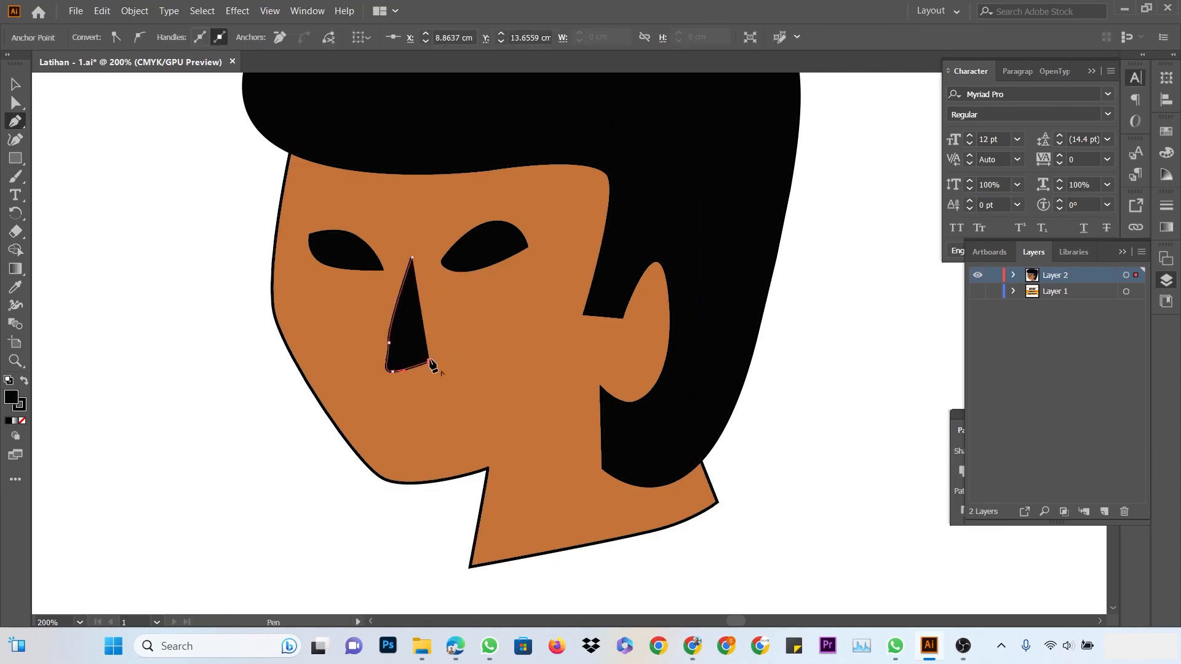
{"action": "left_click_drag", "start_coordinate": [441, 348], "coordinate": [420, 336]}
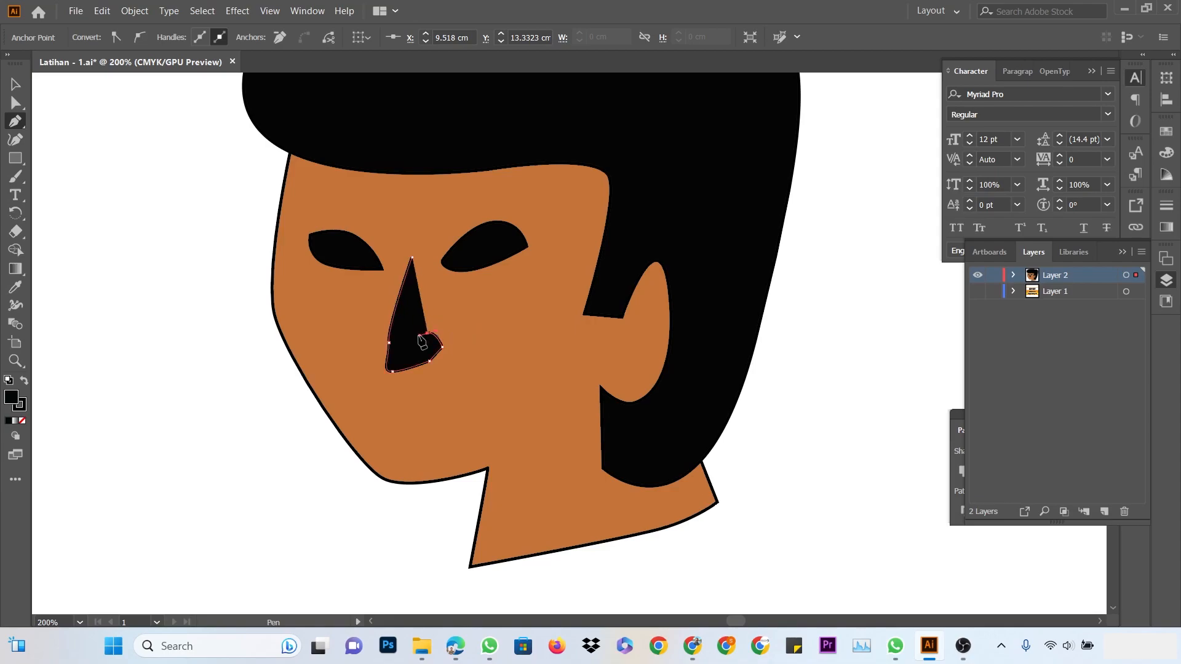
{"action": "left_click", "coordinate": [412, 257]}
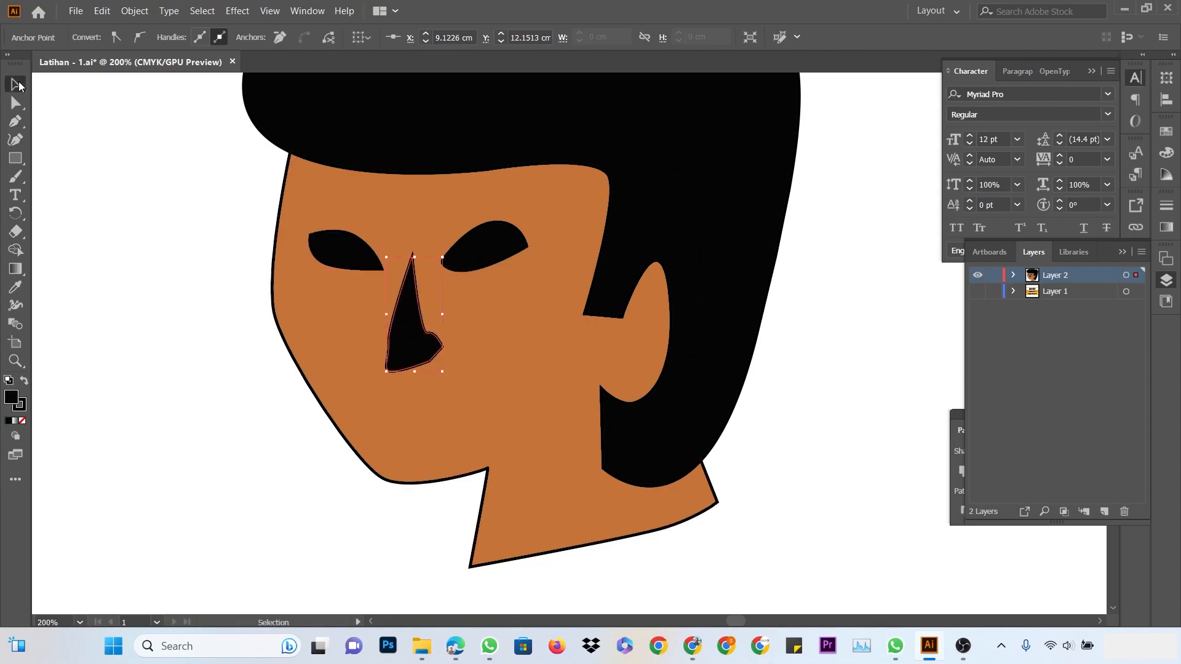
Zoom out to 150% and center the whole head with its new nose
{"action": "left_click", "coordinate": [147, 181]}
{"action": "left_click_drag", "start_coordinate": [549, 366], "coordinate": [575, 404]}
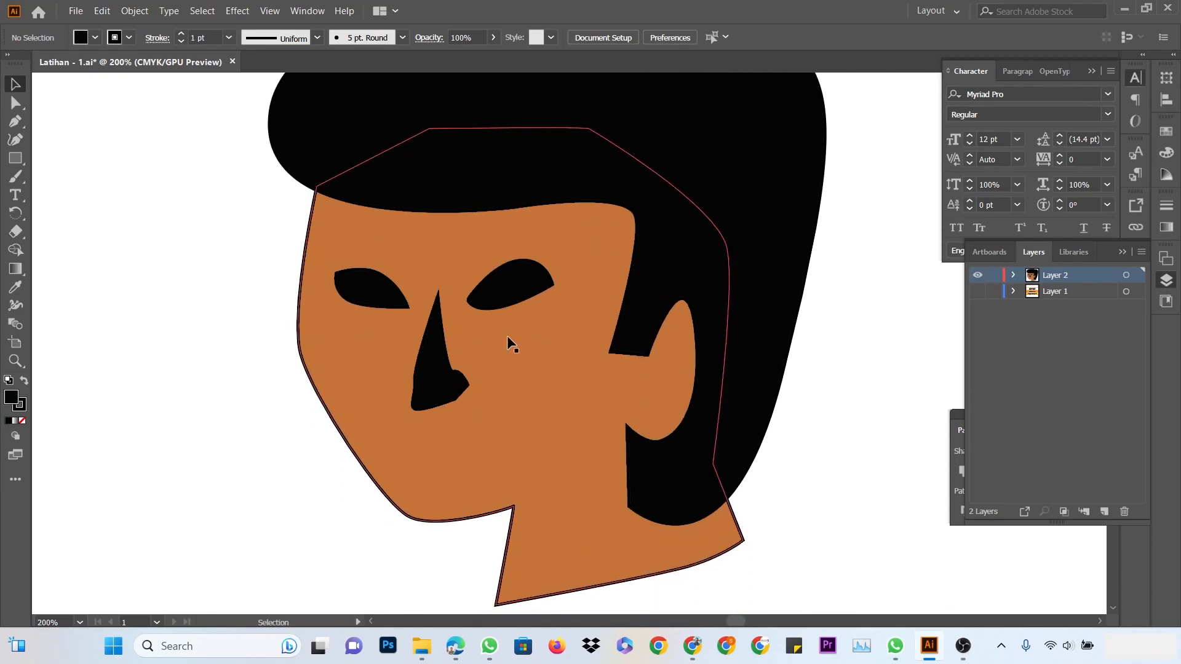
{"action": "left_click", "coordinate": [423, 394]}
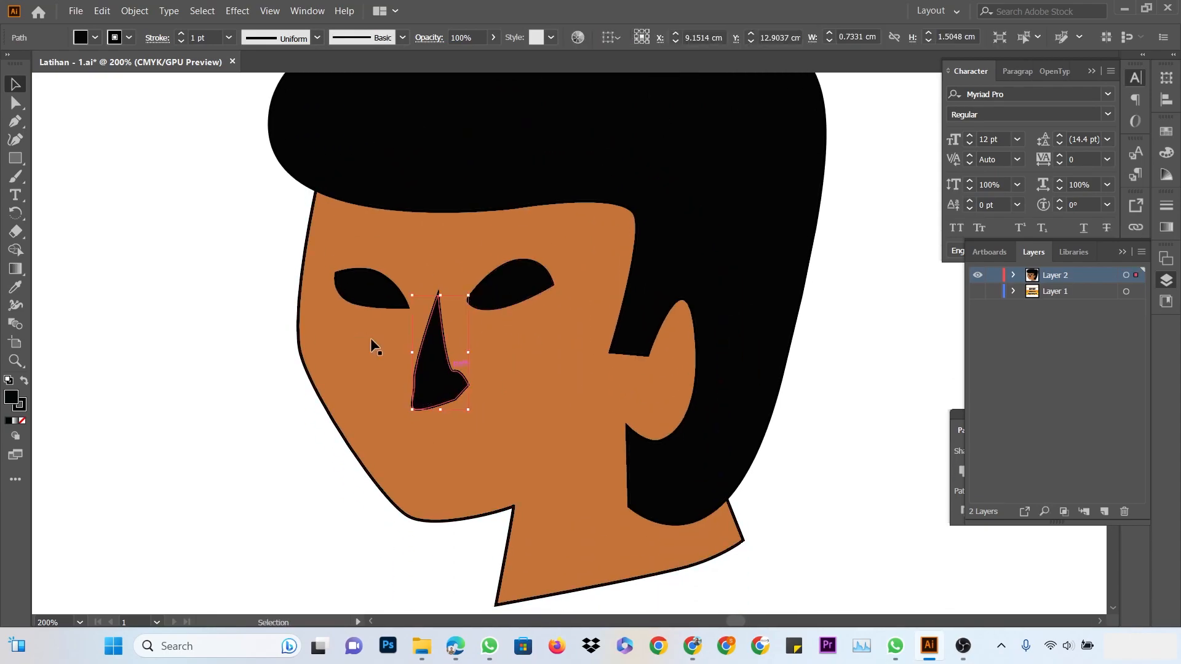
{"action": "scroll", "coordinate": [455, 334], "scroll_direction": "up", "scroll_amount": 1}
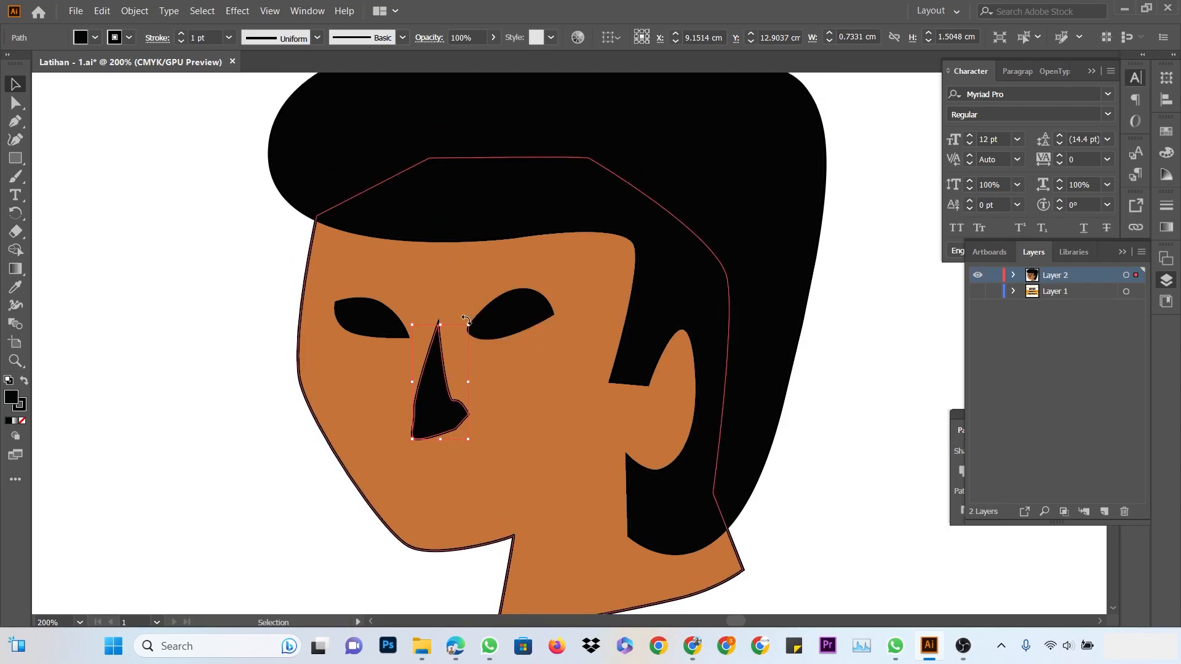
{"action": "left_click", "coordinate": [510, 350], "text": "ctrl+alt"}
{"action": "left_click_drag", "start_coordinate": [714, 327], "coordinate": [627, 319]}
{"action": "left_click_drag", "start_coordinate": [556, 262], "coordinate": [595, 265]}
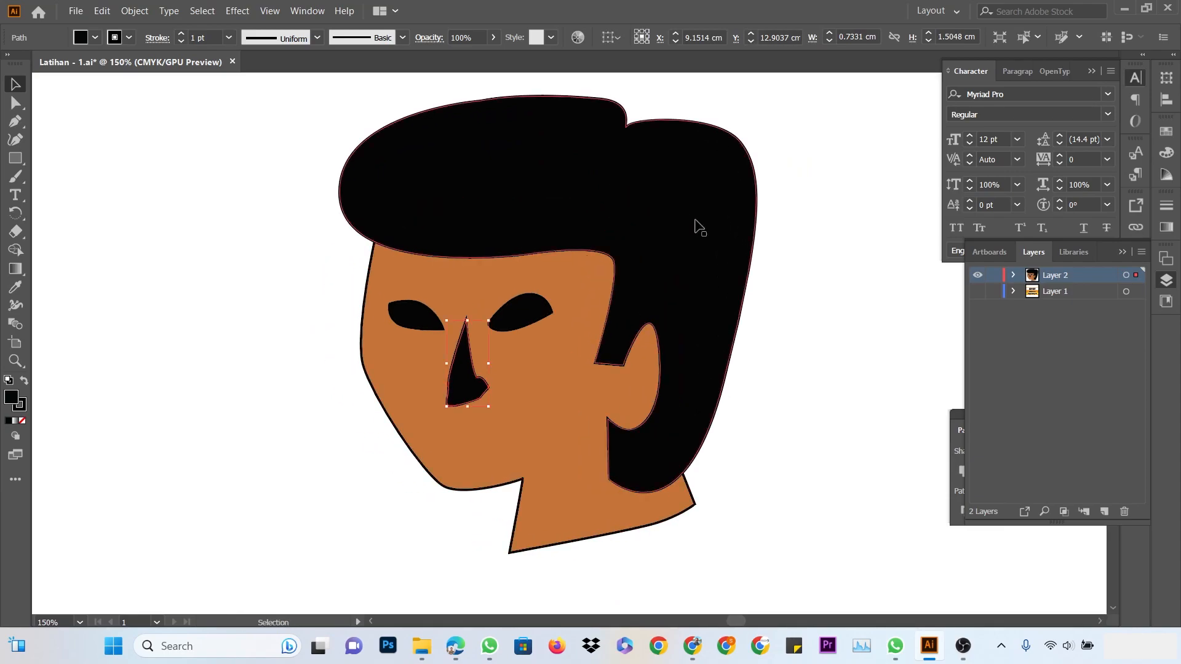
Nudge the triangular nose slightly down and to the left
{"action": "left_click", "coordinate": [836, 183]}
{"action": "left_click", "coordinate": [462, 401]}
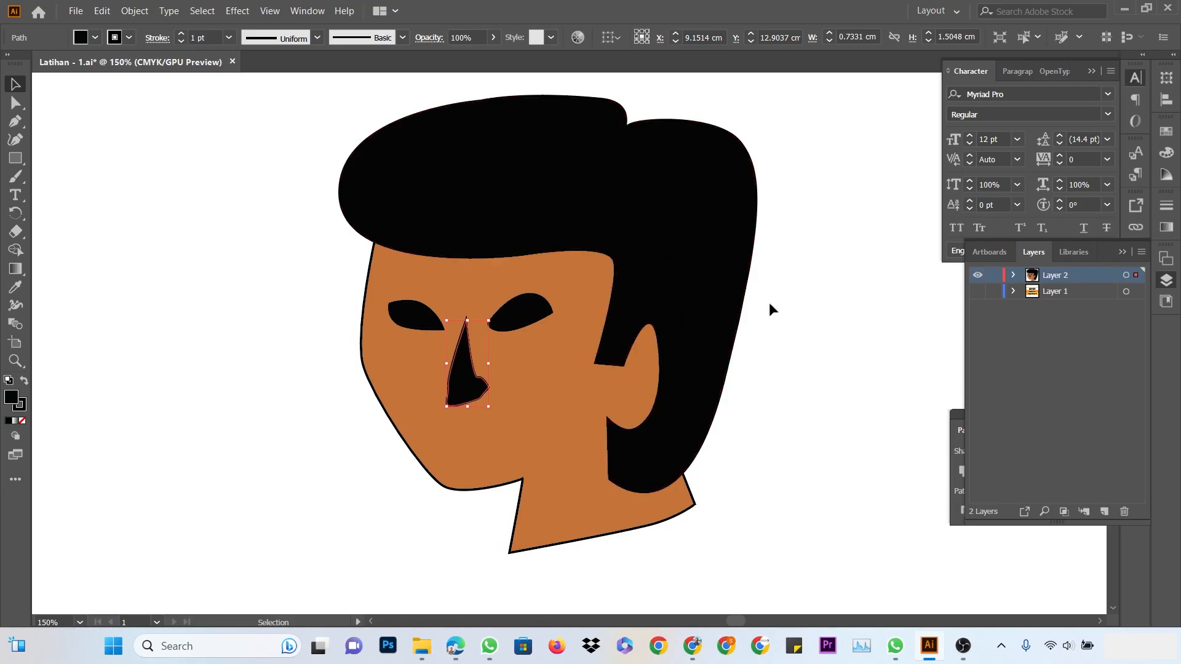
{"action": "left_click", "coordinate": [850, 375]}
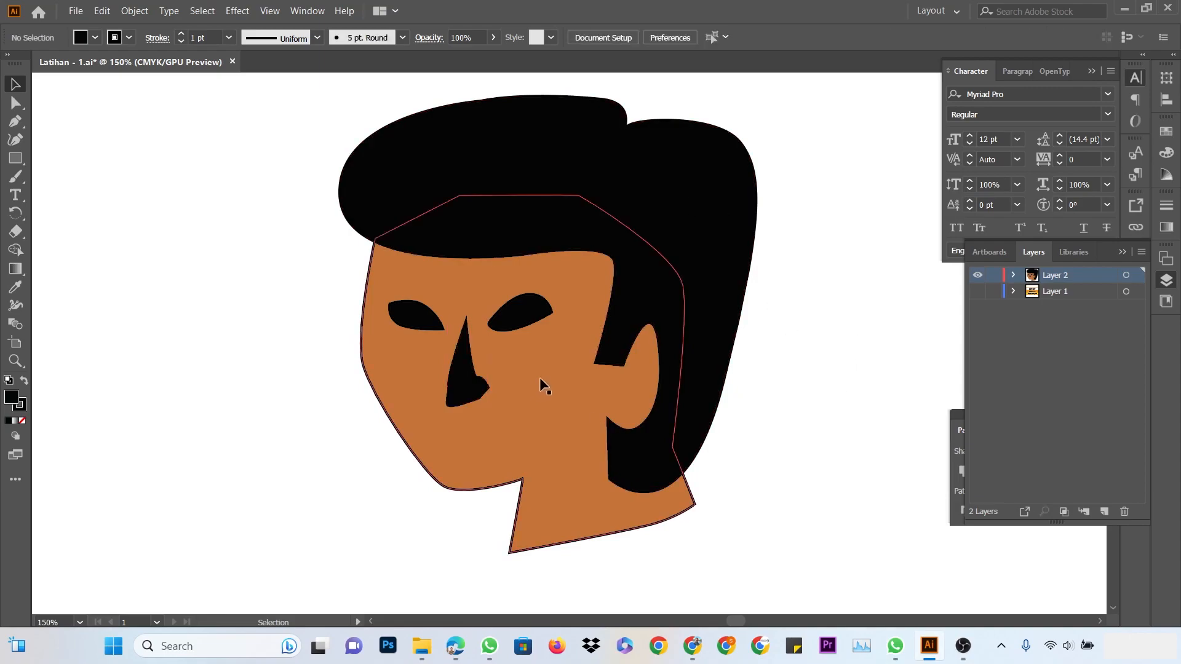
{"action": "left_click_drag", "start_coordinate": [464, 392], "coordinate": [461, 397]}
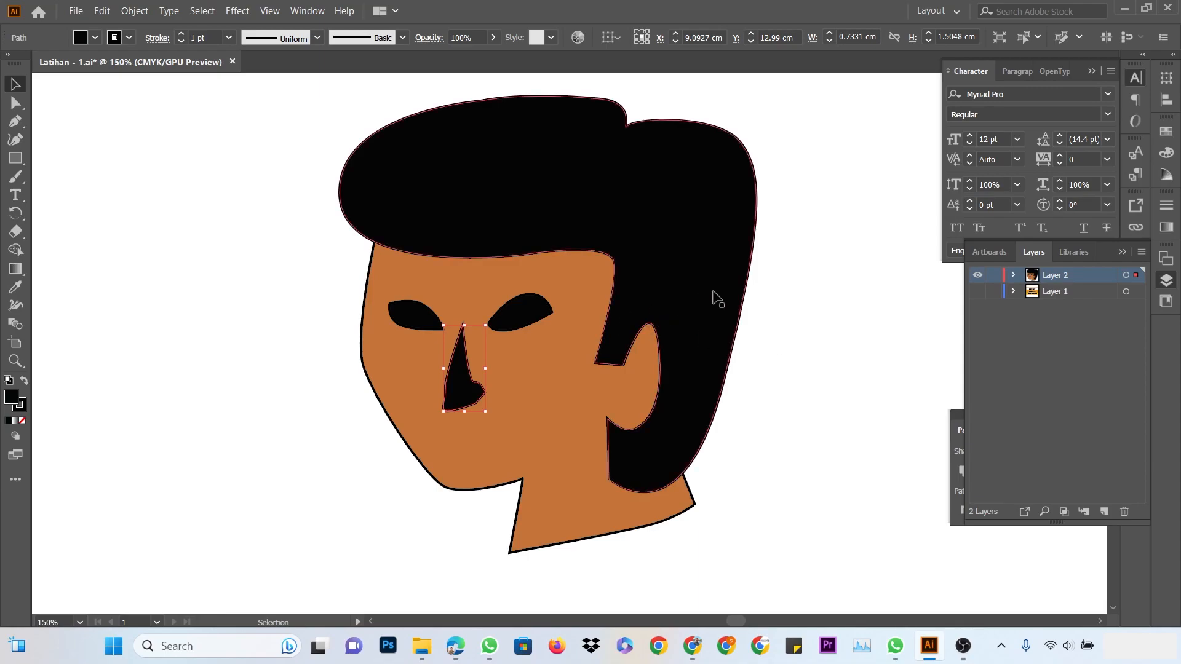
{"action": "left_click", "coordinate": [821, 275]}
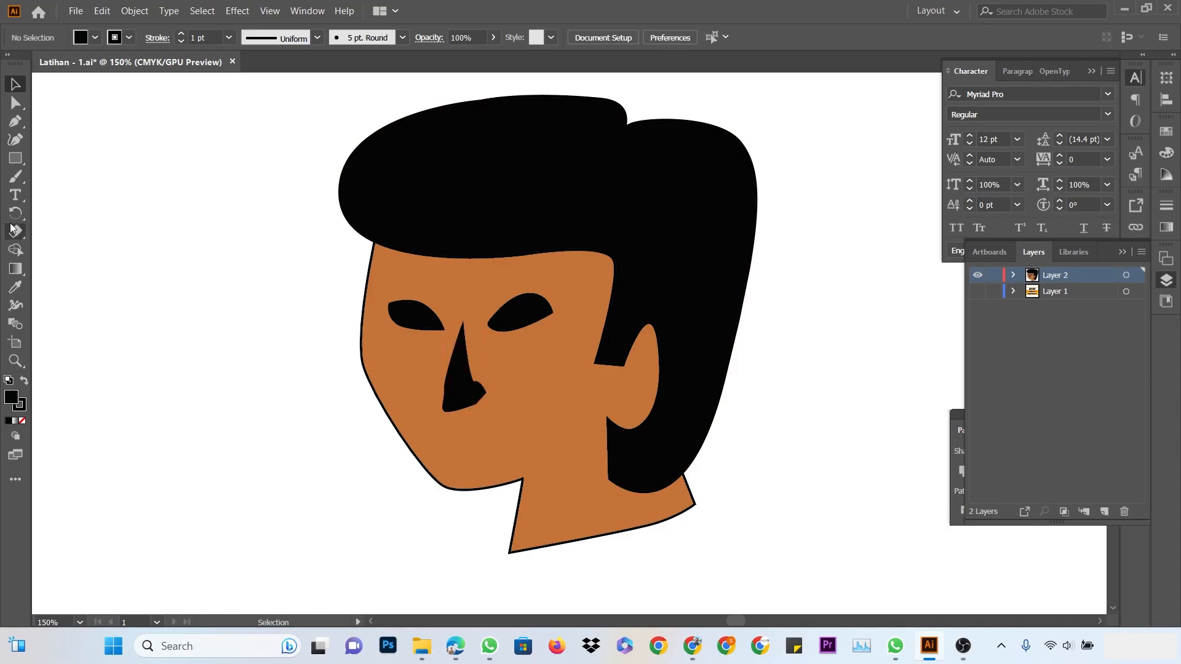
{"action": "left_click", "coordinate": [19, 123]}
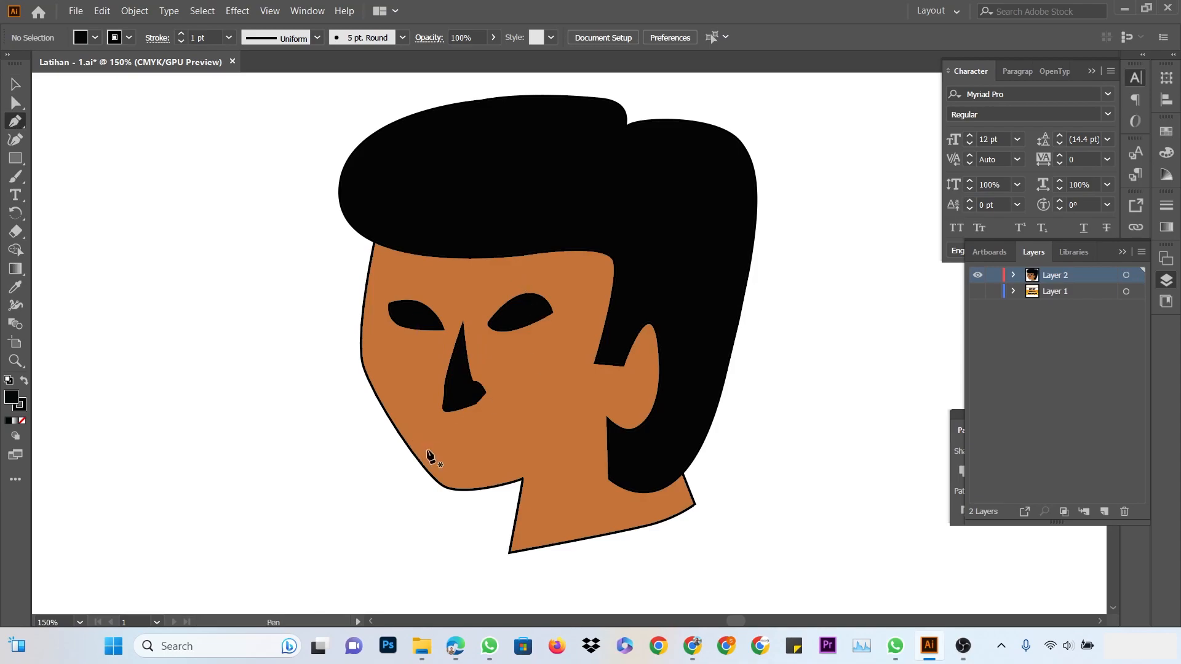
Draw a closed black mouth below the nose with a curved upper-lip point, then deselect
{"action": "left_click", "coordinate": [427, 435]}
{"action": "left_click_drag", "start_coordinate": [468, 435], "coordinate": [461, 466]}
{"action": "left_click", "coordinate": [501, 436]}
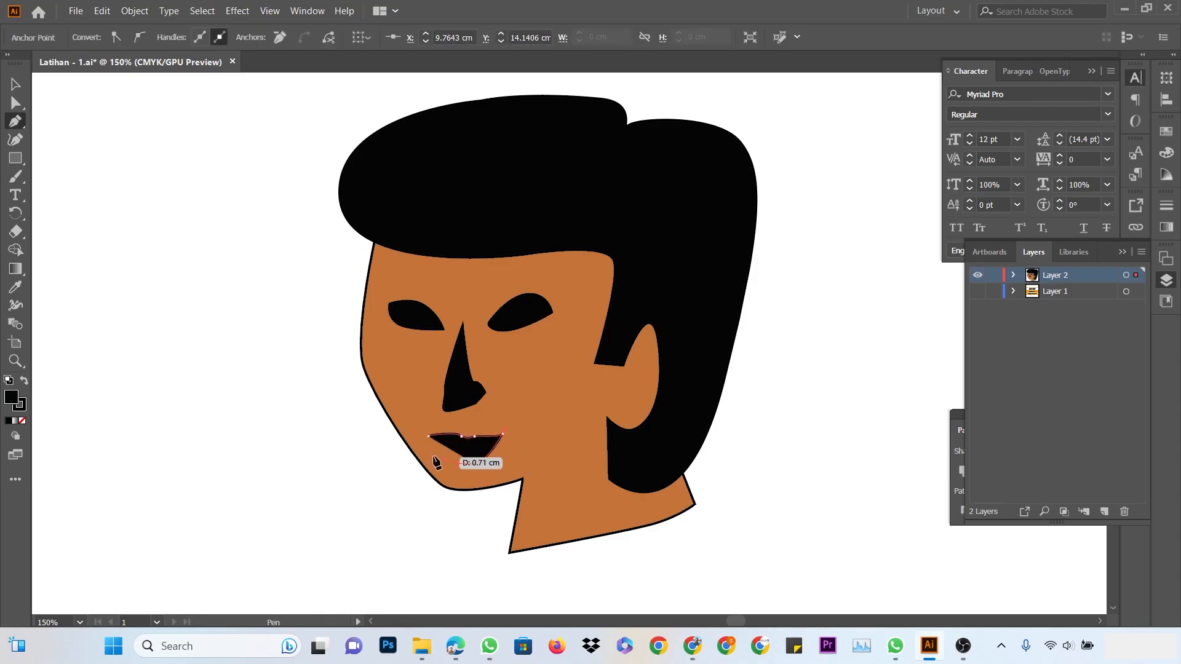
{"action": "left_click", "coordinate": [429, 453]}
{"action": "left_click", "coordinate": [428, 436]}
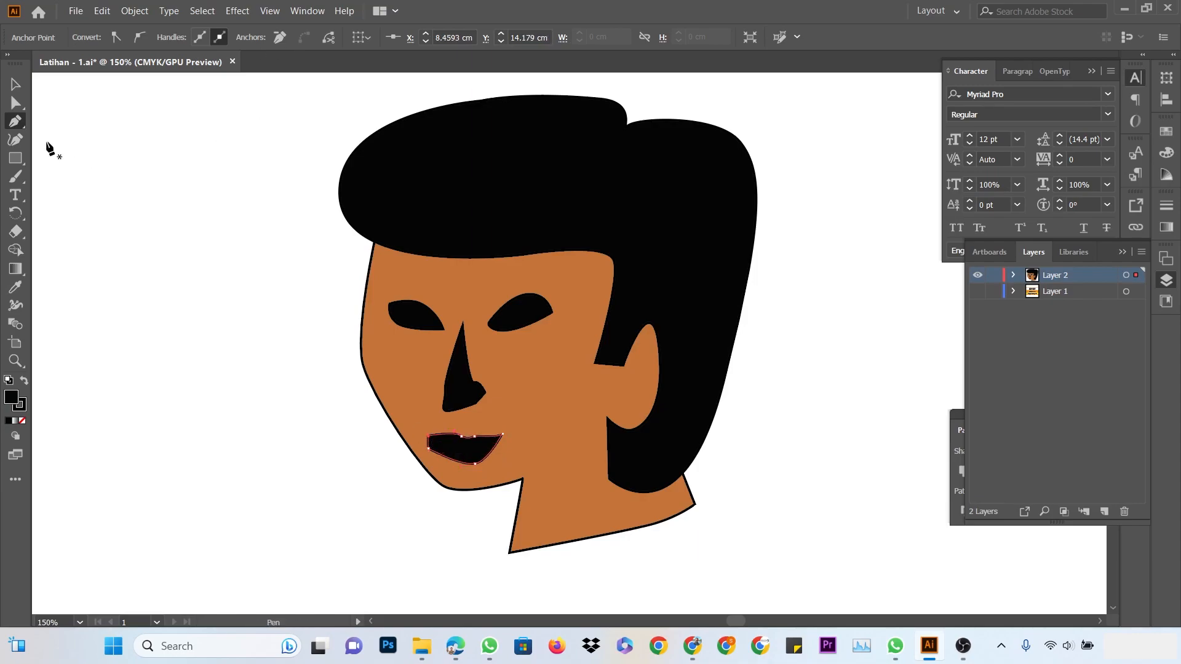
{"action": "left_click", "coordinate": [16, 85]}
{"action": "left_click", "coordinate": [209, 242]}
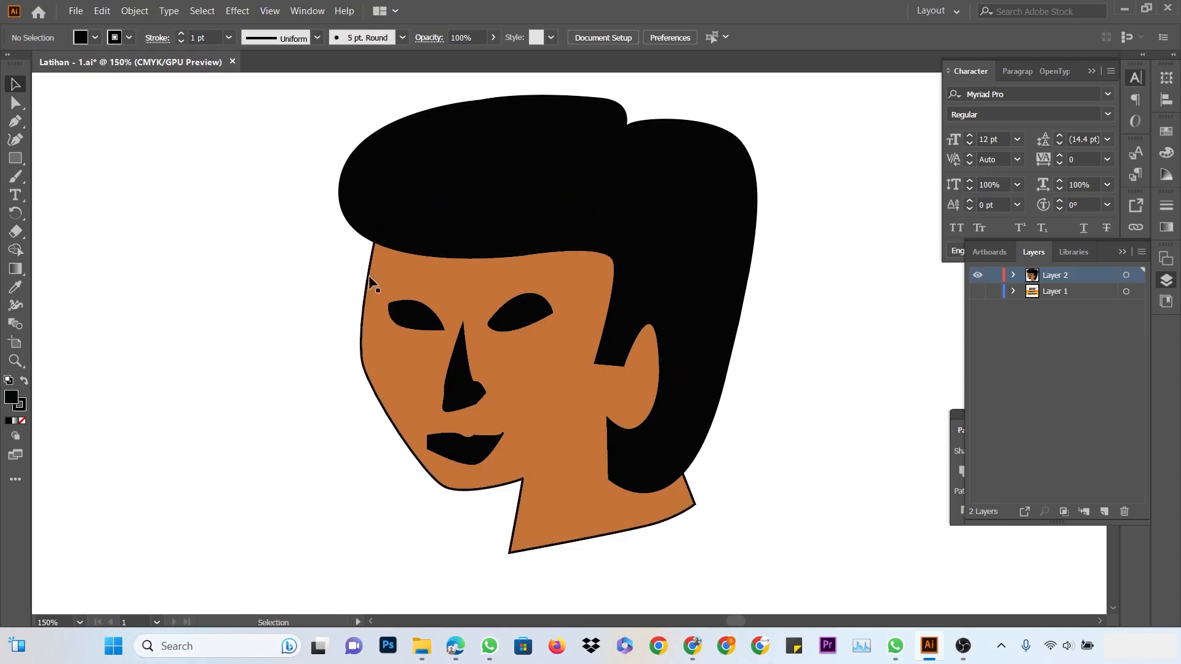
Fit the artboard in view and move the whole face mostly past its right edge
{"action": "scroll", "coordinate": [816, 286], "scroll_direction": "up", "scroll_amount": 1}
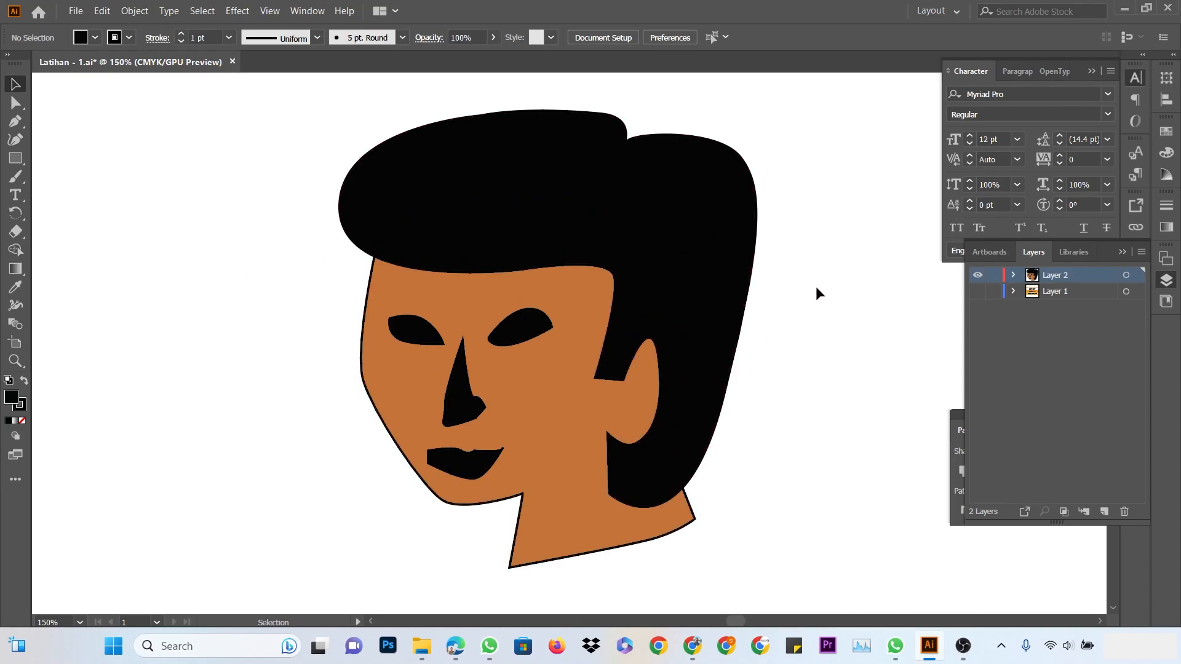
{"action": "key", "text": "ctrl+0"}
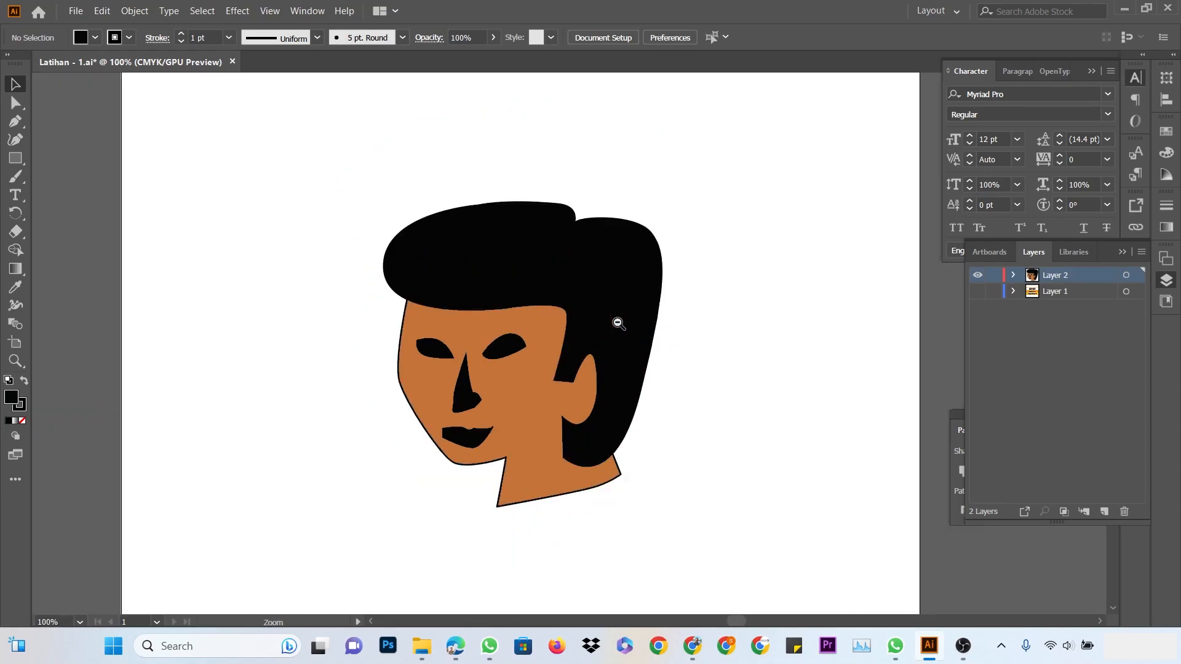
{"action": "left_click_drag", "start_coordinate": [269, 196], "coordinate": [650, 530]}
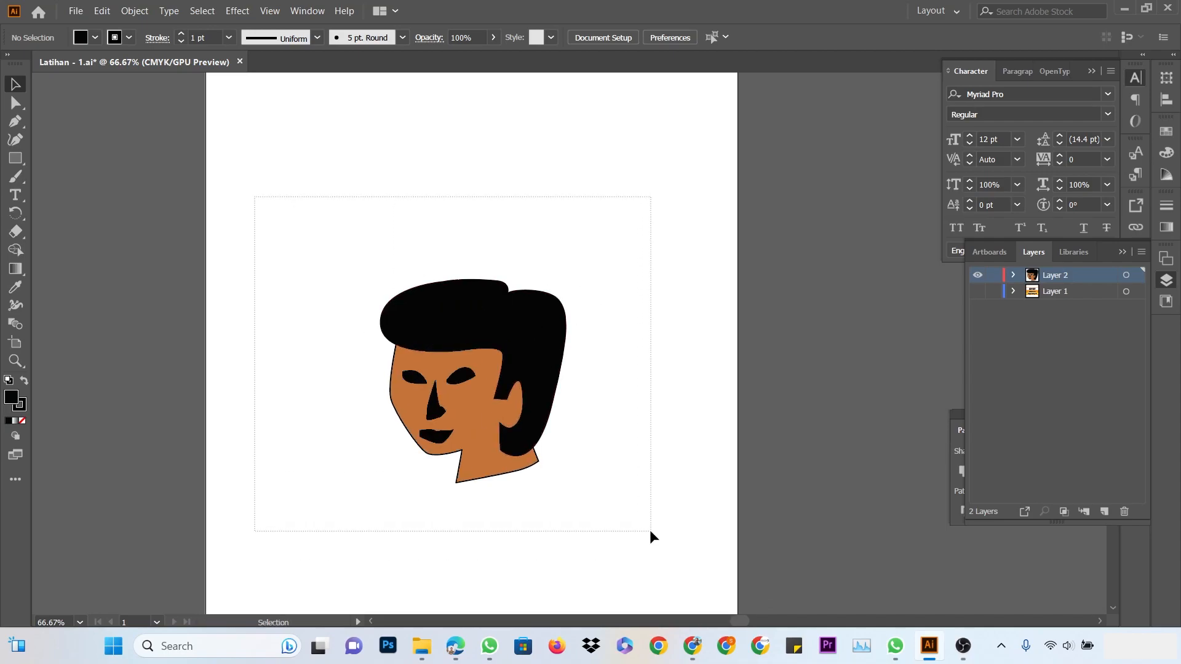
{"action": "left_click_drag", "start_coordinate": [504, 356], "coordinate": [797, 246]}
{"action": "left_click", "coordinate": [502, 294]}
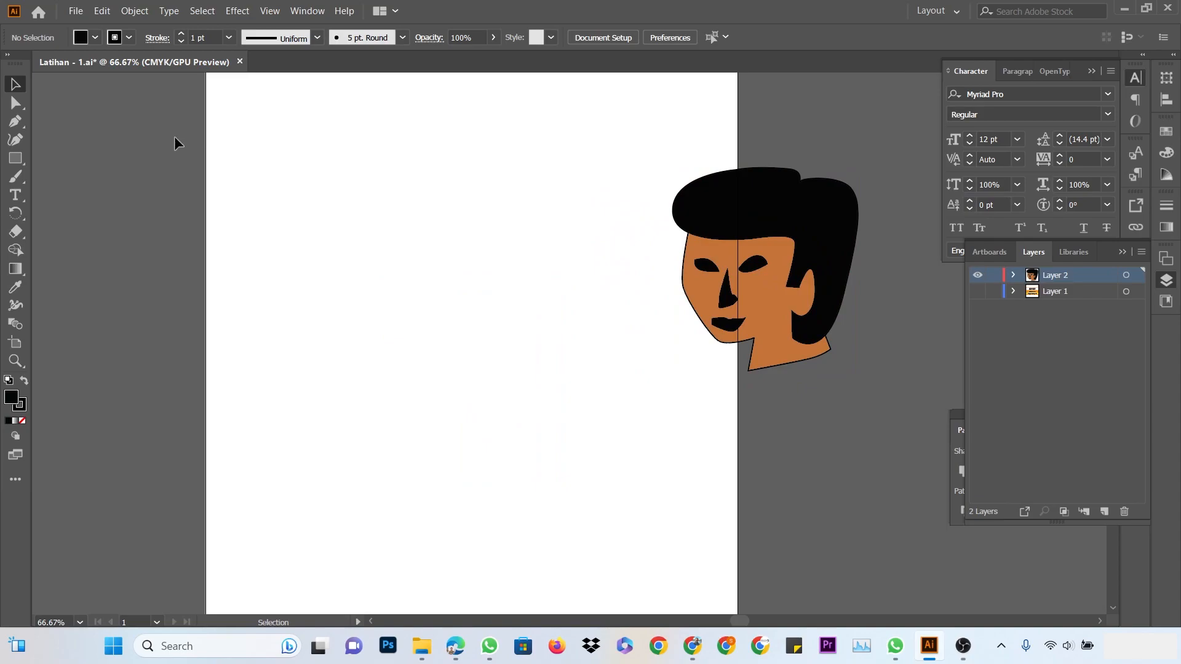
Draw a closed curved swoosh shape in the artboard's upper left with the Pen tool
{"action": "left_click", "coordinate": [12, 122]}
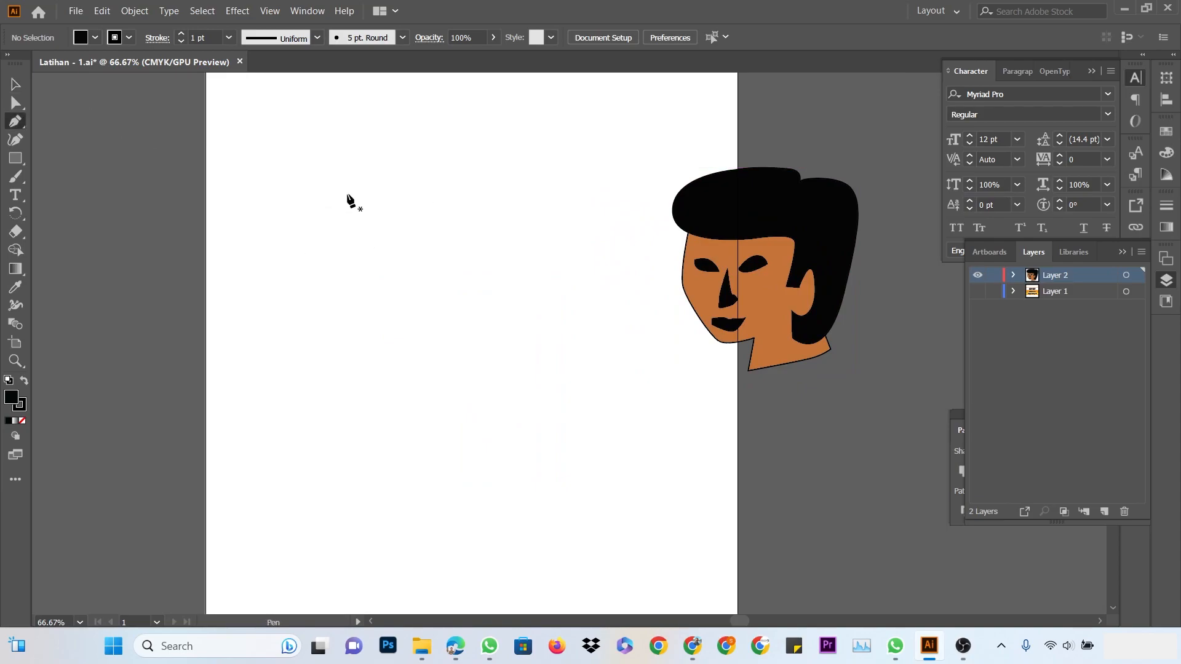
{"action": "left_click", "coordinate": [324, 155]}
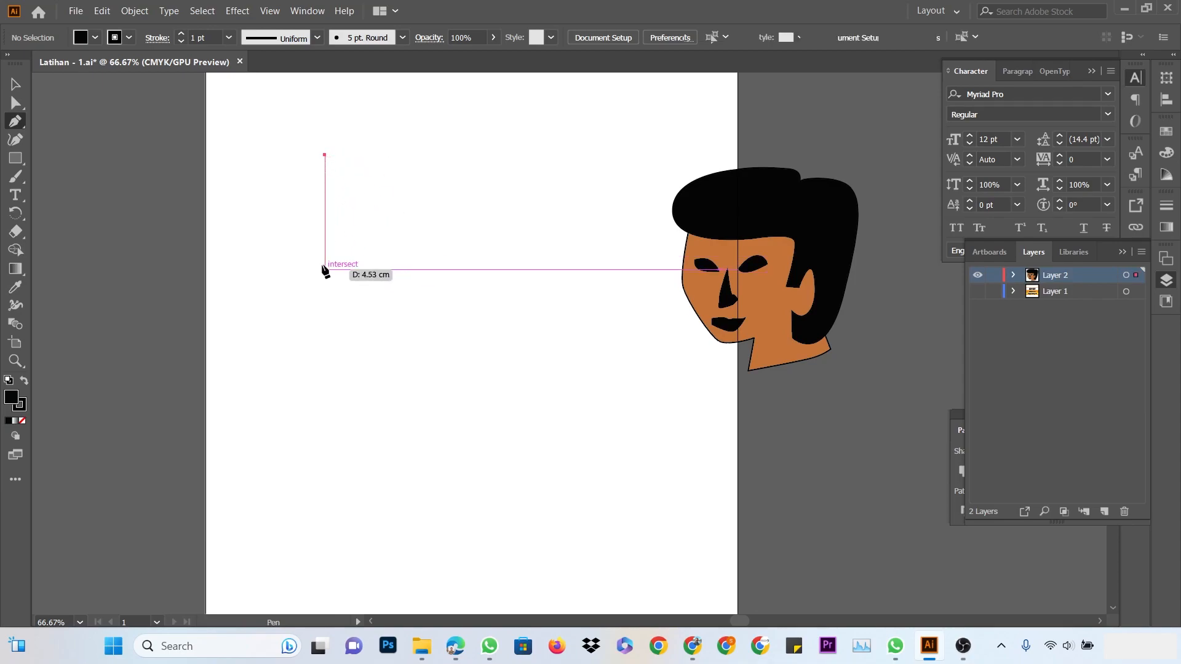
{"action": "left_click_drag", "start_coordinate": [287, 261], "coordinate": [307, 244]}
{"action": "left_click", "coordinate": [342, 324]}
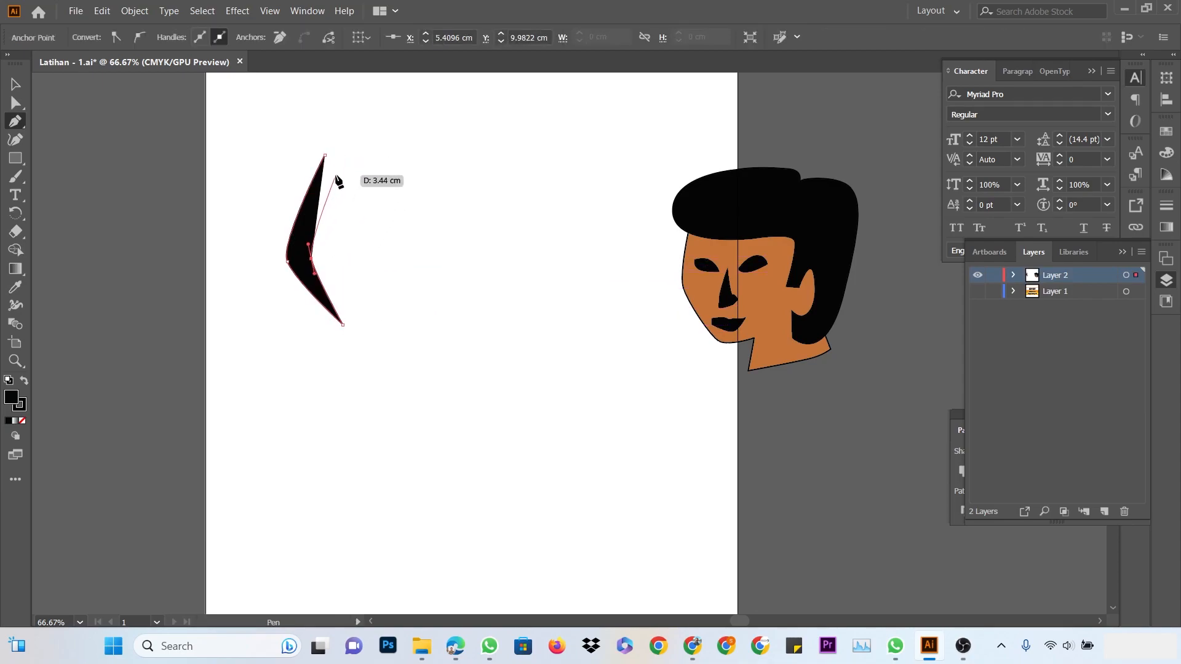
{"action": "left_click_drag", "start_coordinate": [337, 173], "coordinate": [329, 146]}
{"action": "left_click", "coordinate": [395, 137]}
{"action": "left_click", "coordinate": [324, 155]}
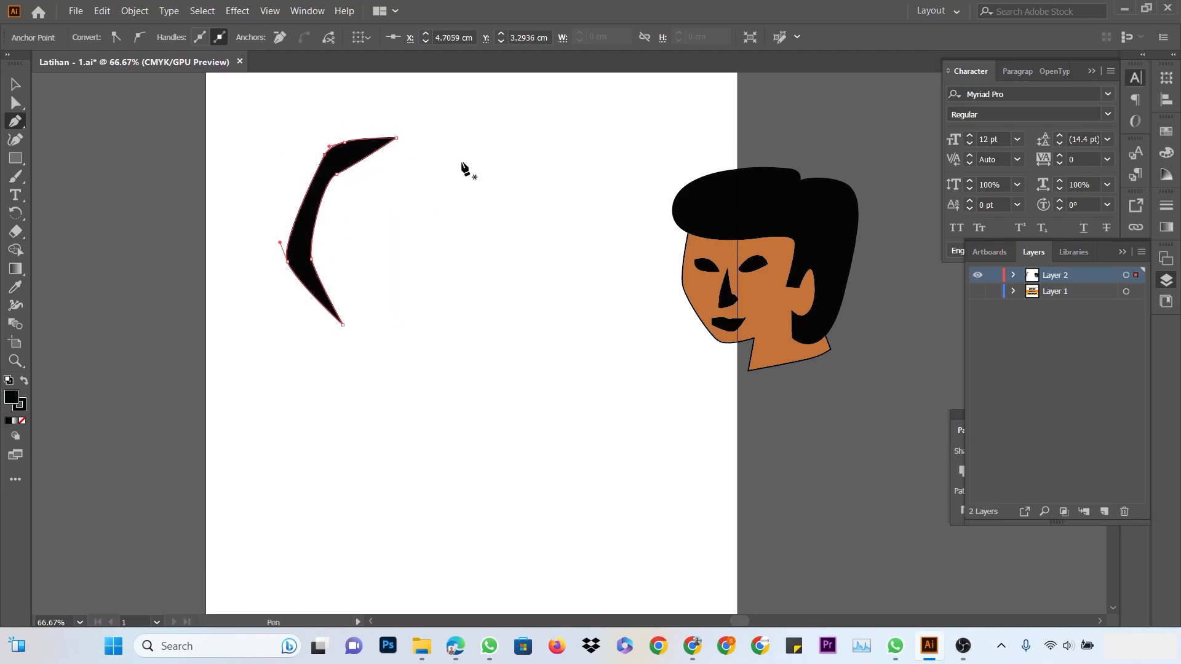
Reshape the swoosh's anchors into a C shape and shift it slightly left
{"action": "left_click", "coordinate": [16, 103]}
{"action": "left_click_drag", "start_coordinate": [397, 139], "coordinate": [406, 197]}
{"action": "left_click_drag", "start_coordinate": [337, 175], "coordinate": [341, 168]}
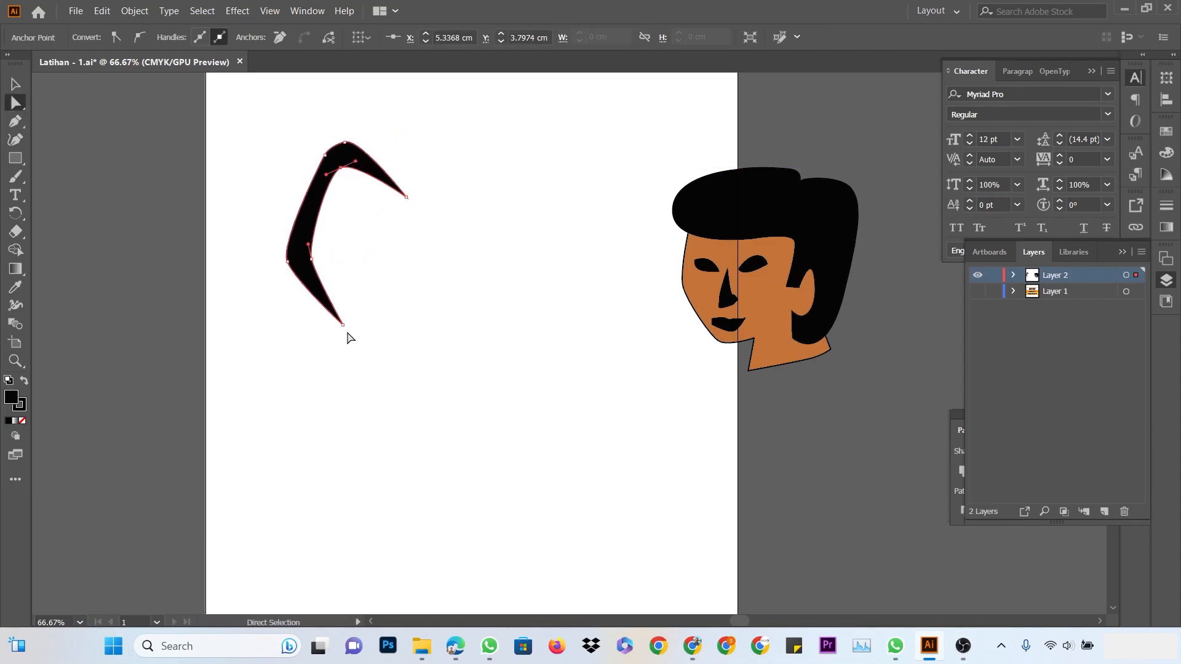
{"action": "left_click_drag", "start_coordinate": [342, 324], "coordinate": [395, 297]}
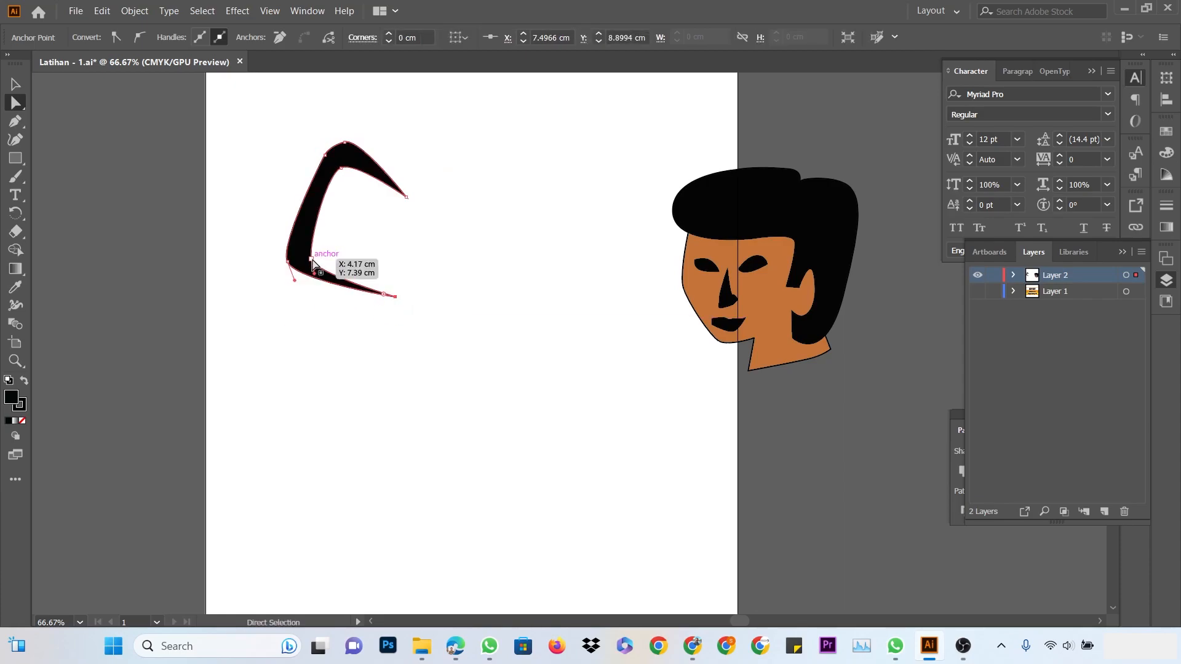
{"action": "left_click", "coordinate": [312, 259]}
{"action": "left_click_drag", "start_coordinate": [348, 180], "coordinate": [325, 219]}
{"action": "left_click", "coordinate": [15, 84]}
{"action": "left_click", "coordinate": [315, 110]}
{"action": "left_click", "coordinate": [461, 142]}
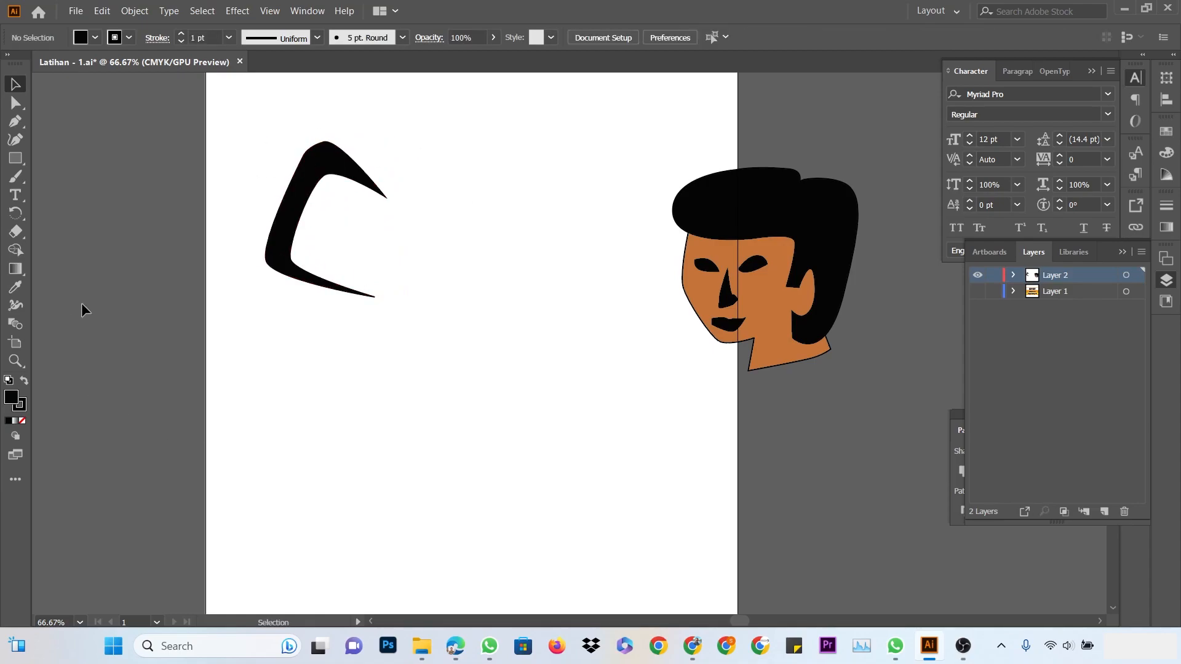
Type 'Education Center' inside the swoosh and scale it up to about 54.77 pt
{"action": "key", "text": "t"}
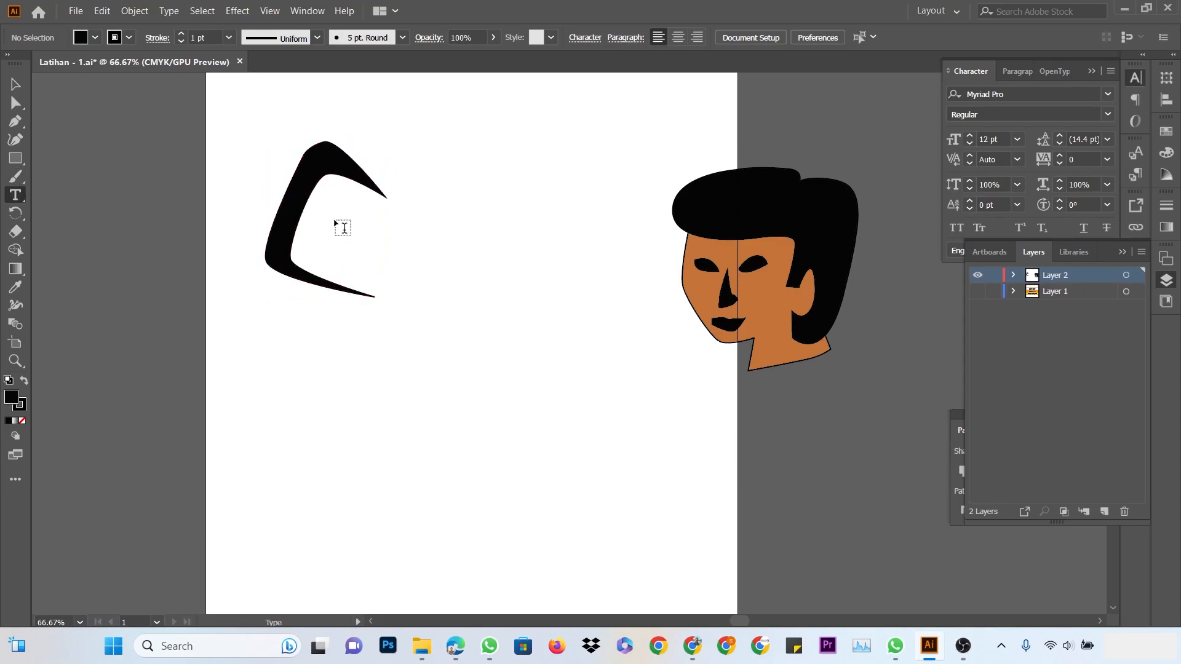
{"action": "left_click", "coordinate": [329, 219]}
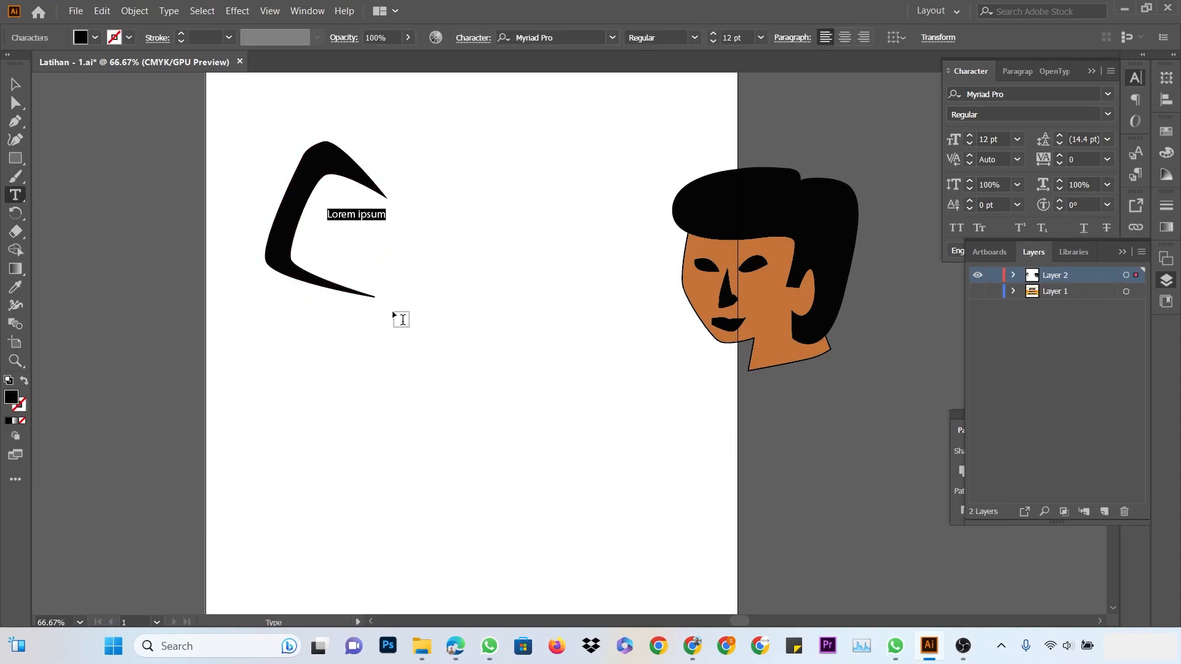
{"action": "type", "text": "q"}
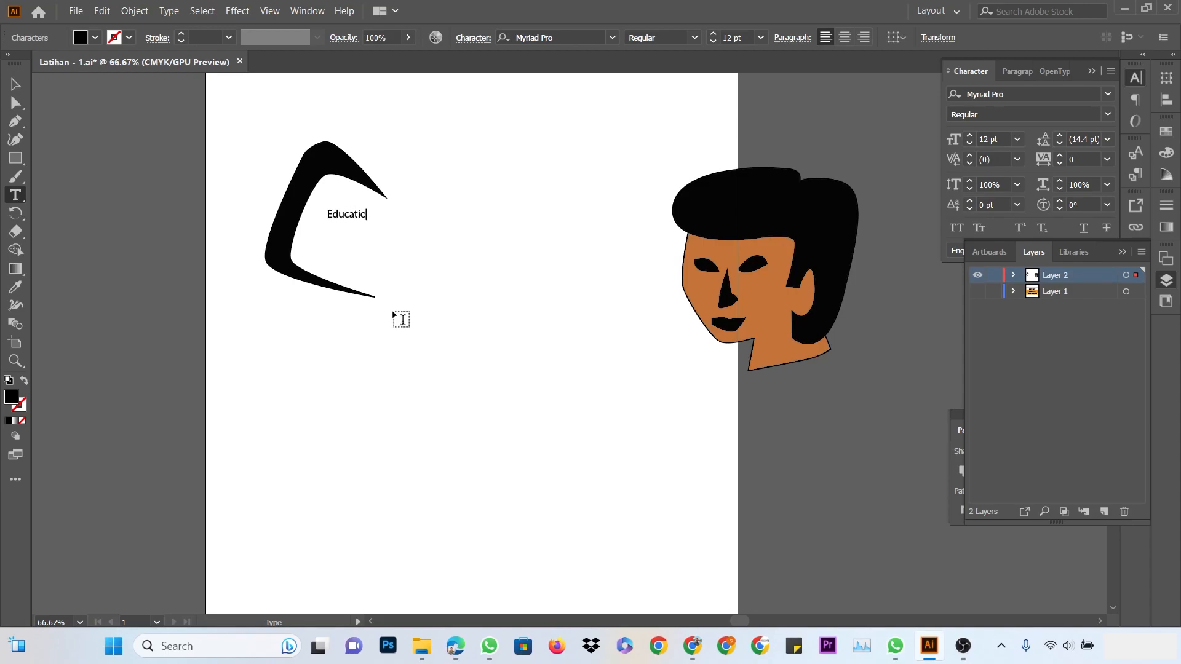
{"action": "type", "text": "Center"}
{"action": "left_click", "coordinate": [24, 85]}
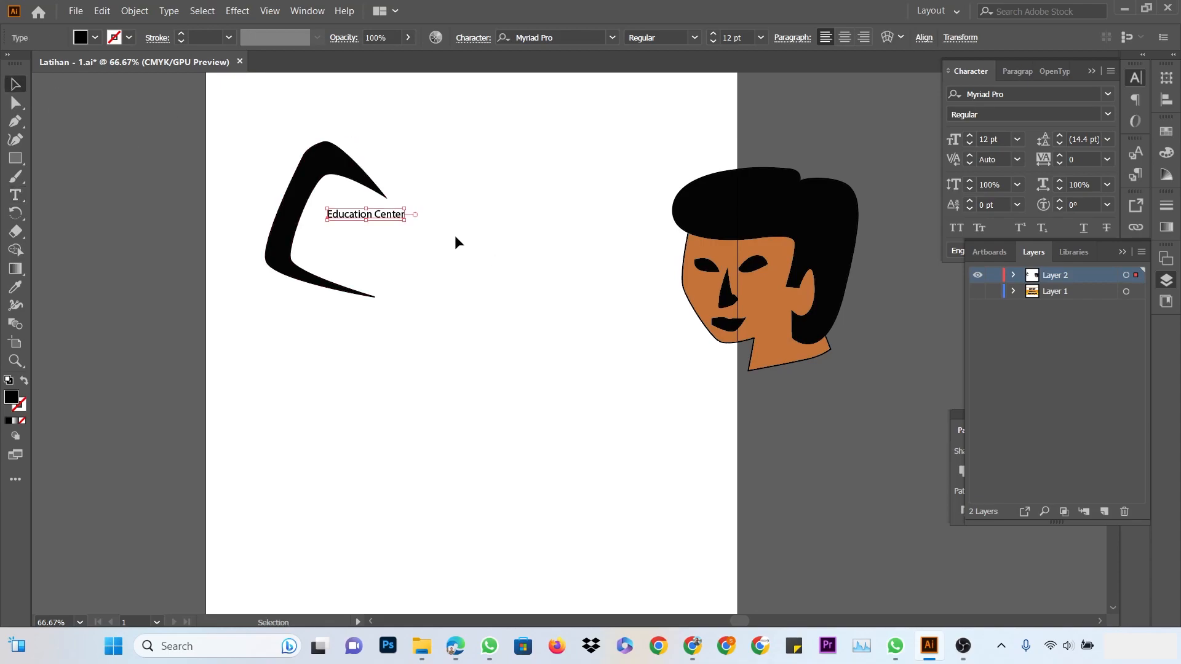
{"action": "left_click_drag", "start_coordinate": [406, 223], "coordinate": [672, 257]}
{"action": "left_click", "coordinate": [650, 178]}
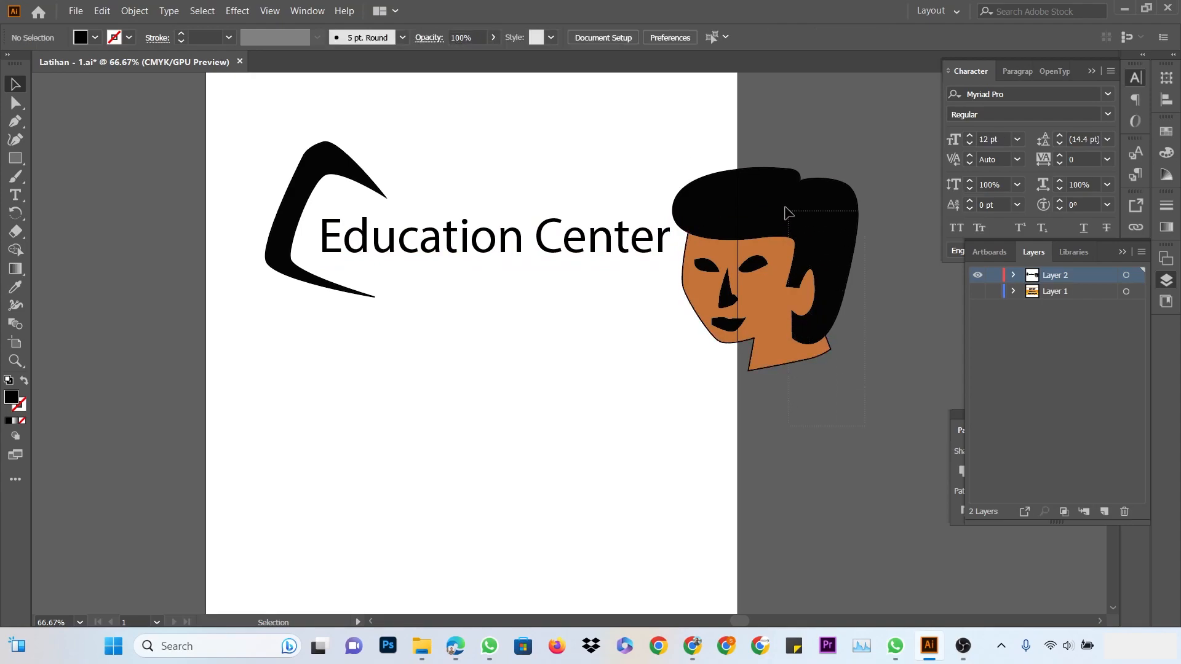
Try moving the portrait head down-right, then undo the misplaced move
{"action": "left_click_drag", "start_coordinate": [751, 209], "coordinate": [871, 417]}
{"action": "left_click", "coordinate": [813, 231]}
{"action": "left_click_drag", "start_coordinate": [692, 225], "coordinate": [817, 371]}
{"action": "key", "text": "ctrl+z"}
Move the portrait head down to the lower right beside the artboard
{"action": "key", "text": "v"}
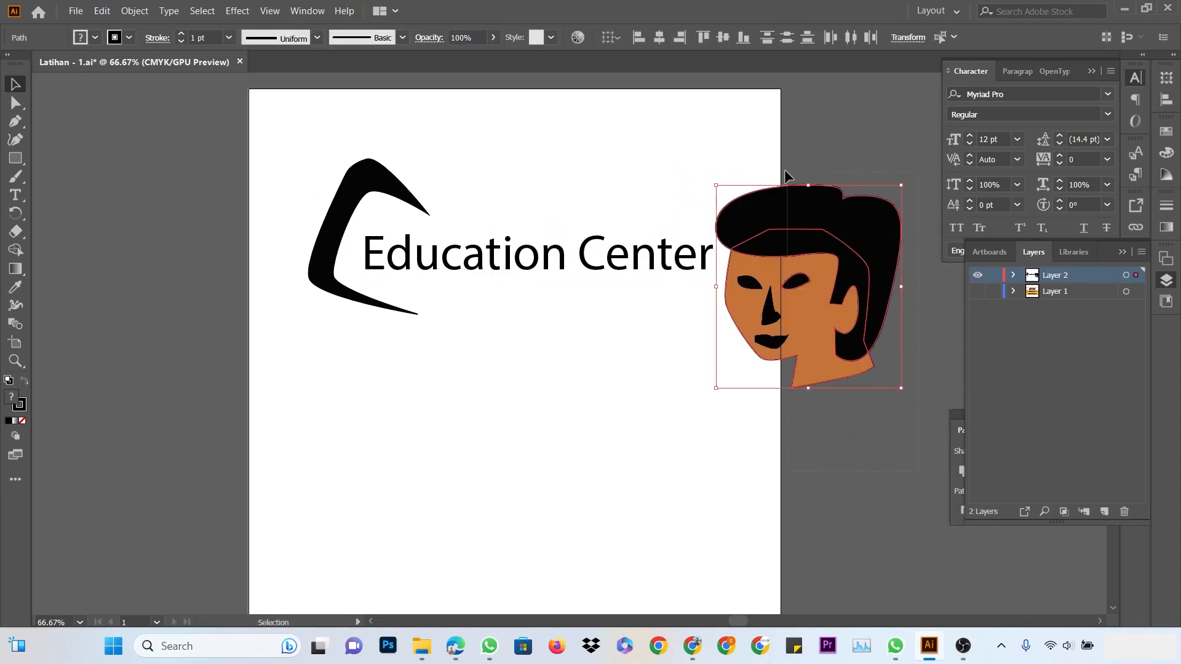
{"action": "left_click_drag", "start_coordinate": [753, 210], "coordinate": [863, 500]}
{"action": "left_click", "coordinate": [535, 298]}
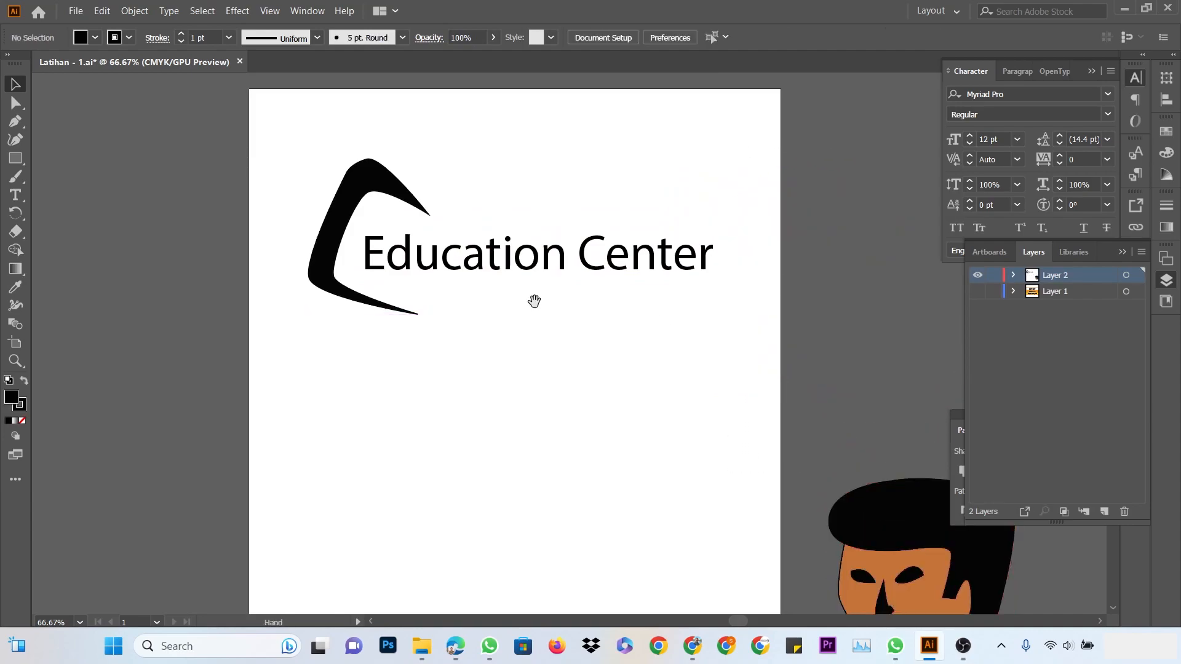
{"action": "scroll", "coordinate": [492, 240], "scroll_direction": "up", "scroll_amount": 3}
Round the swoosh's upper arm into a smooth, tapering curve over the text
{"action": "key", "text": "a"}
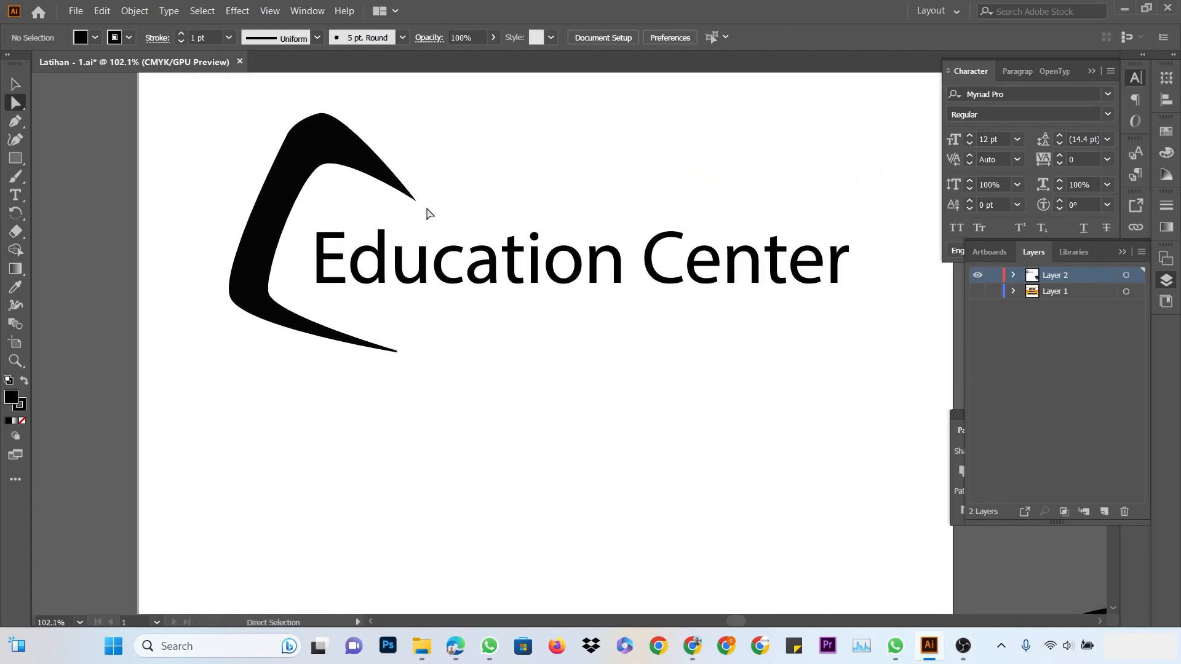
{"action": "left_click_drag", "start_coordinate": [416, 201], "coordinate": [412, 211]}
{"action": "left_click_drag", "start_coordinate": [322, 164], "coordinate": [317, 180]}
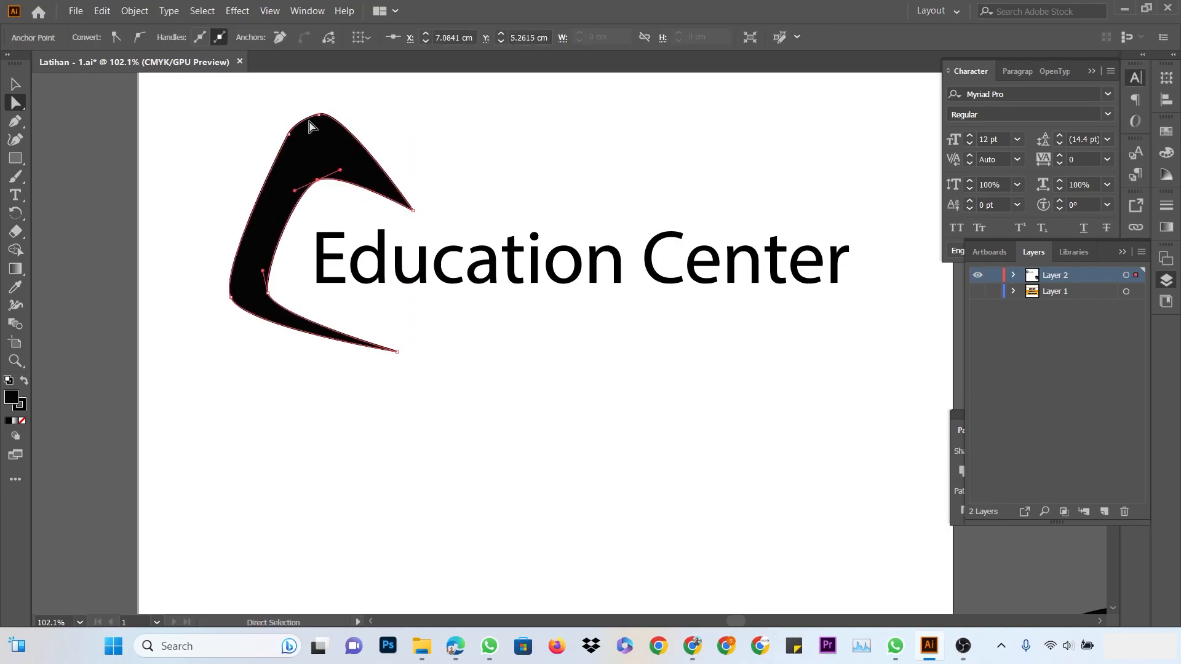
{"action": "left_click_drag", "start_coordinate": [320, 115], "coordinate": [289, 153]}
{"action": "key", "text": "ctrl+z"}
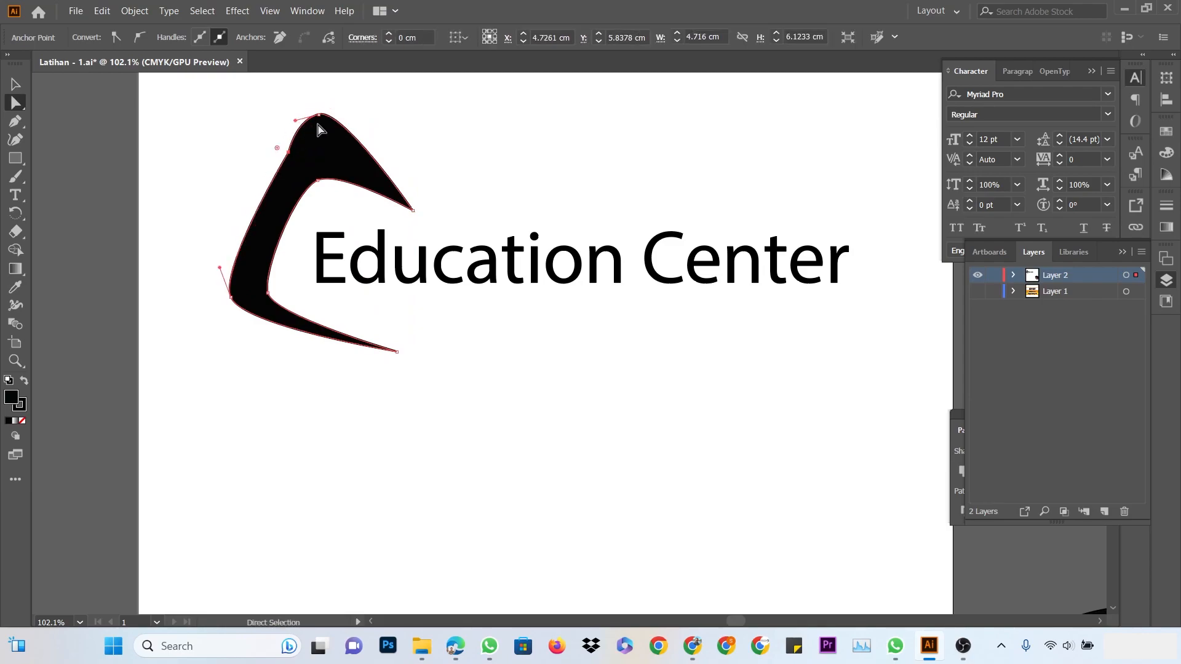
{"action": "mouse_move", "coordinate": [321, 114]}
{"action": "left_mouse_down"}
{"action": "mouse_move", "coordinate": [329, 131]}
{"action": "mouse_move", "coordinate": [317, 119]}
{"action": "mouse_move", "coordinate": [334, 120]}
{"action": "mouse_move", "coordinate": [322, 120]}
{"action": "mouse_move", "coordinate": [330, 131]}
{"action": "left_mouse_up"}
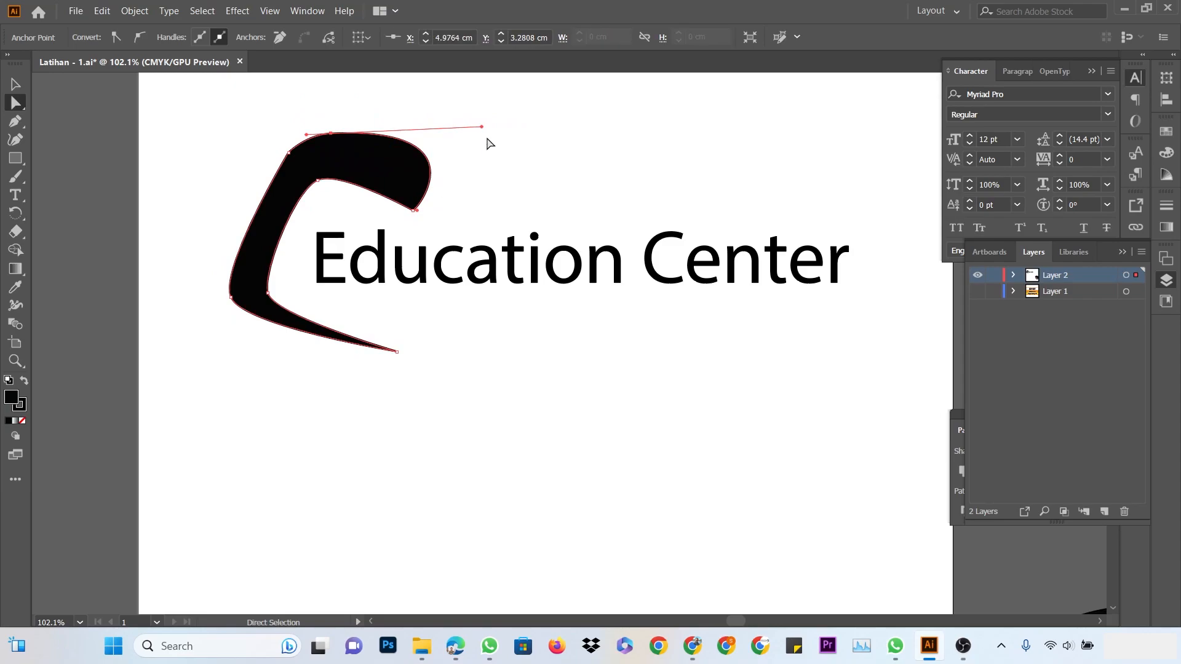
{"action": "left_click_drag", "start_coordinate": [478, 121], "coordinate": [387, 161]}
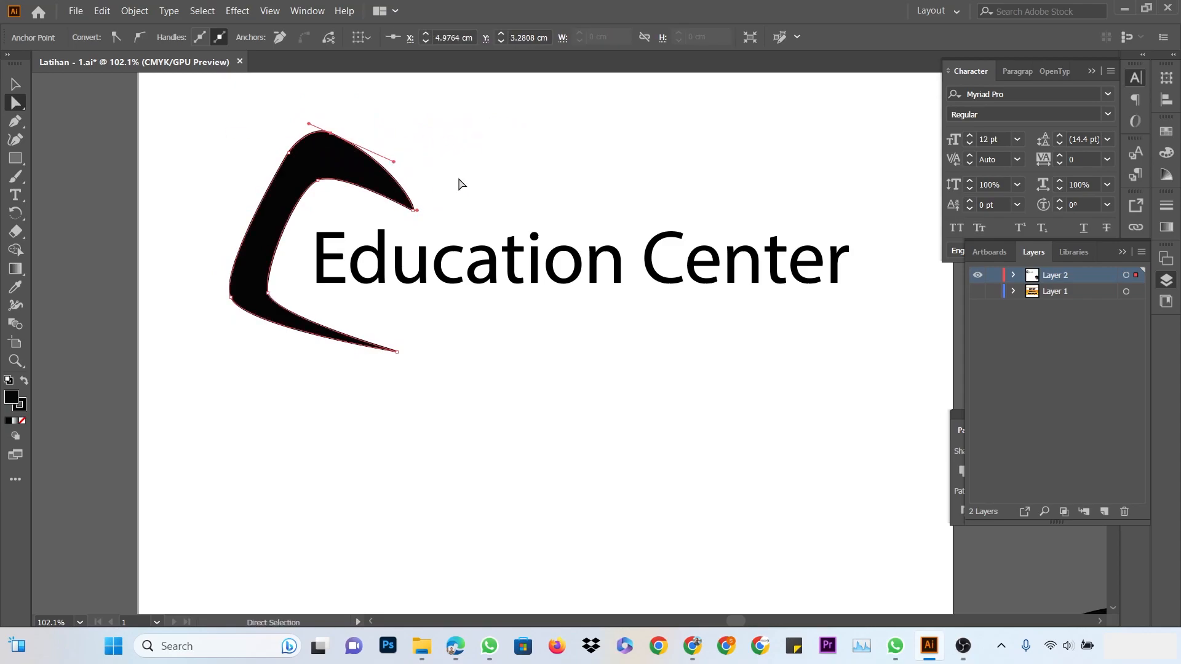
{"action": "left_click", "coordinate": [513, 152]}
{"action": "left_click", "coordinate": [591, 195], "text": "ctrl+alt"}
{"action": "left_click", "coordinate": [592, 194], "text": "ctrl+alt"}
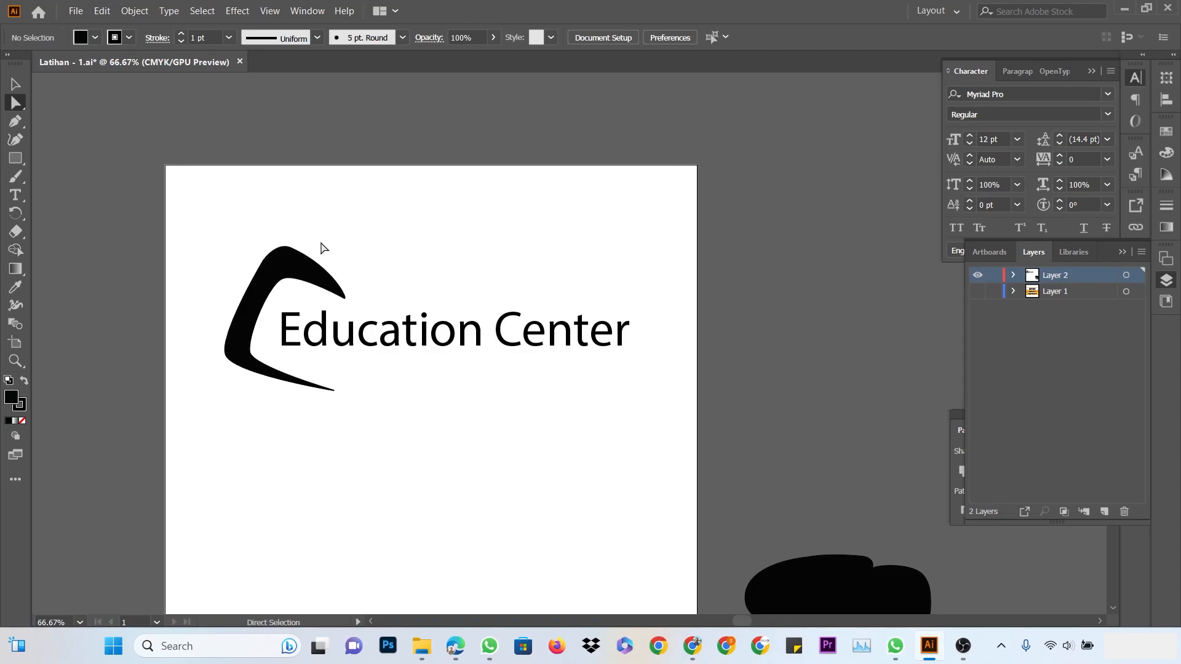
Draw a closed black checkmark shape below the Education Center logo
{"action": "key", "text": "p"}
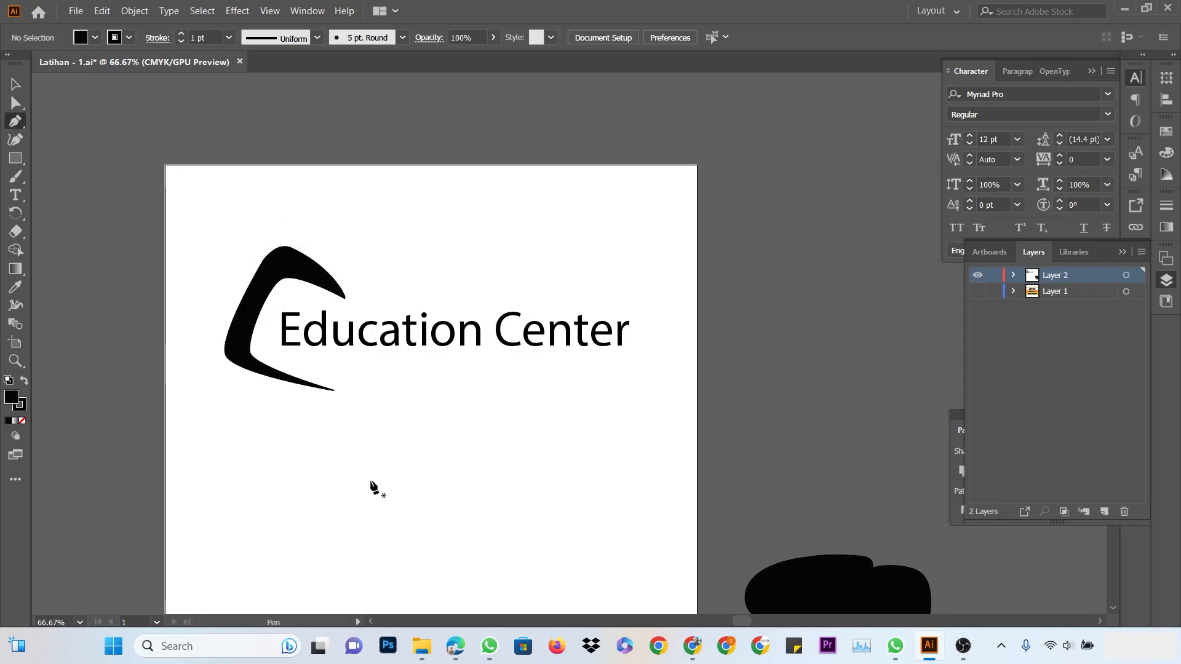
{"action": "left_click", "coordinate": [351, 460]}
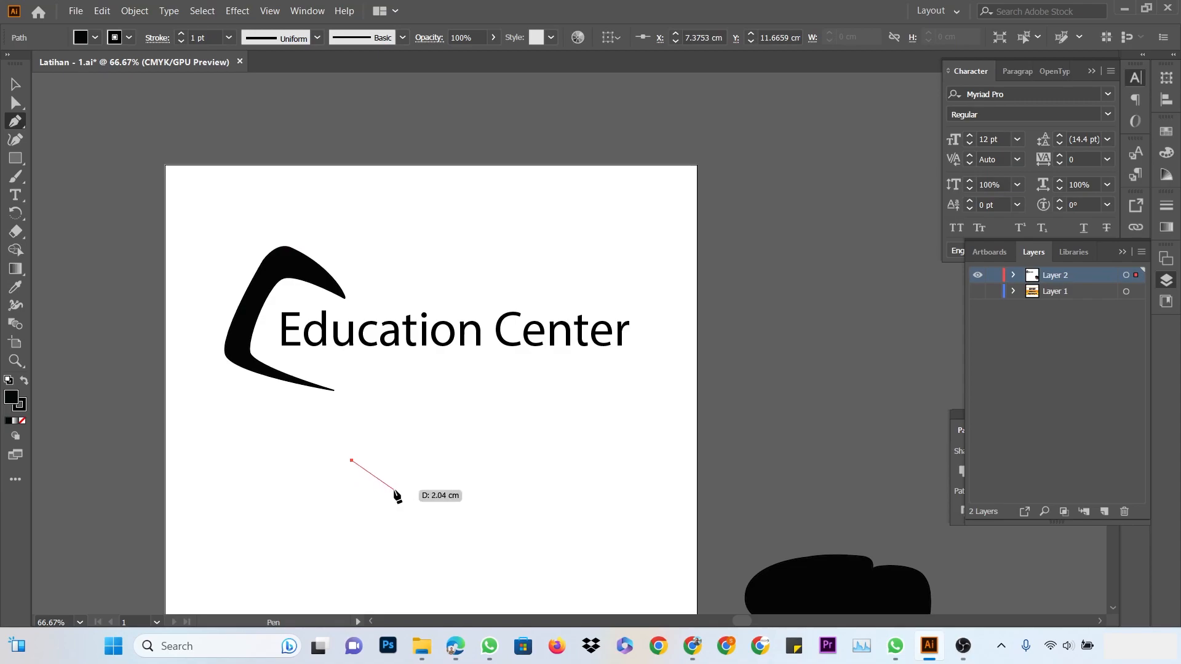
{"action": "left_click", "coordinate": [394, 490]}
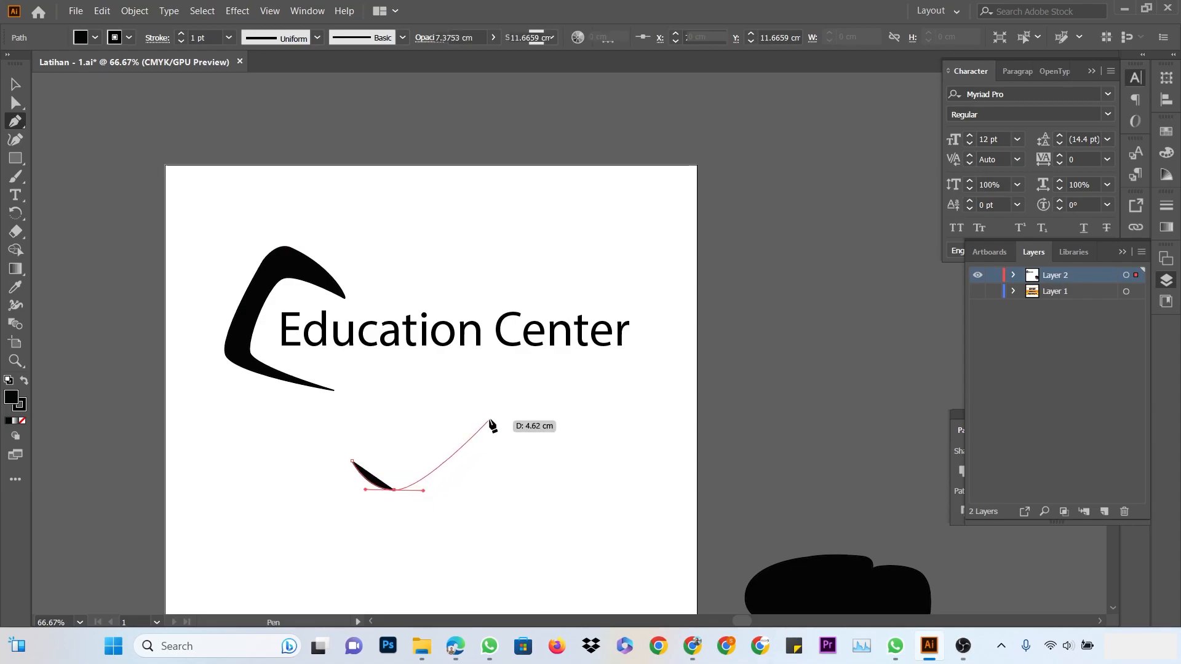
{"action": "left_click_drag", "start_coordinate": [490, 419], "coordinate": [384, 516]}
{"action": "mouse_move", "coordinate": [347, 466]}
{"action": "left_mouse_down"}
{"action": "mouse_move", "coordinate": [351, 483]}
{"action": "mouse_move", "coordinate": [367, 469]}
{"action": "left_mouse_up"}
Raise the checkmark's top-left tip and smooth its bottom and lower-left curves
{"action": "left_click", "coordinate": [15, 102]}
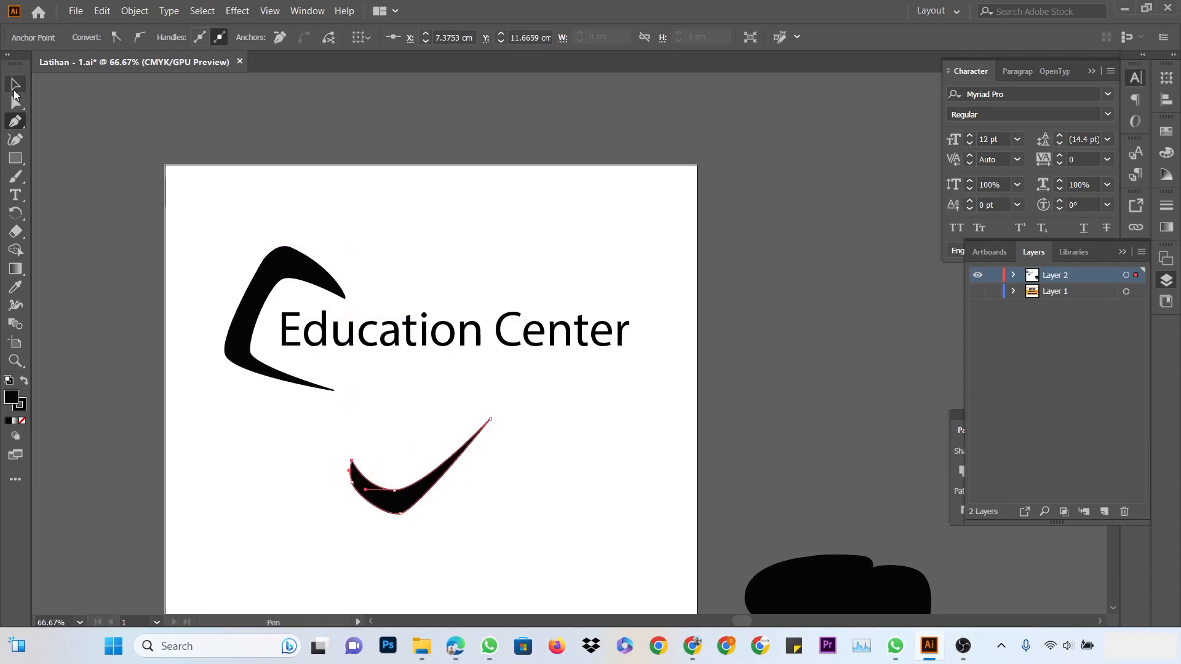
{"action": "left_click", "coordinate": [590, 511]}
{"action": "left_click_drag", "start_coordinate": [510, 497], "coordinate": [551, 422]}
{"action": "left_click_drag", "start_coordinate": [443, 417], "coordinate": [529, 425]}
{"action": "left_click", "coordinate": [317, 340]}
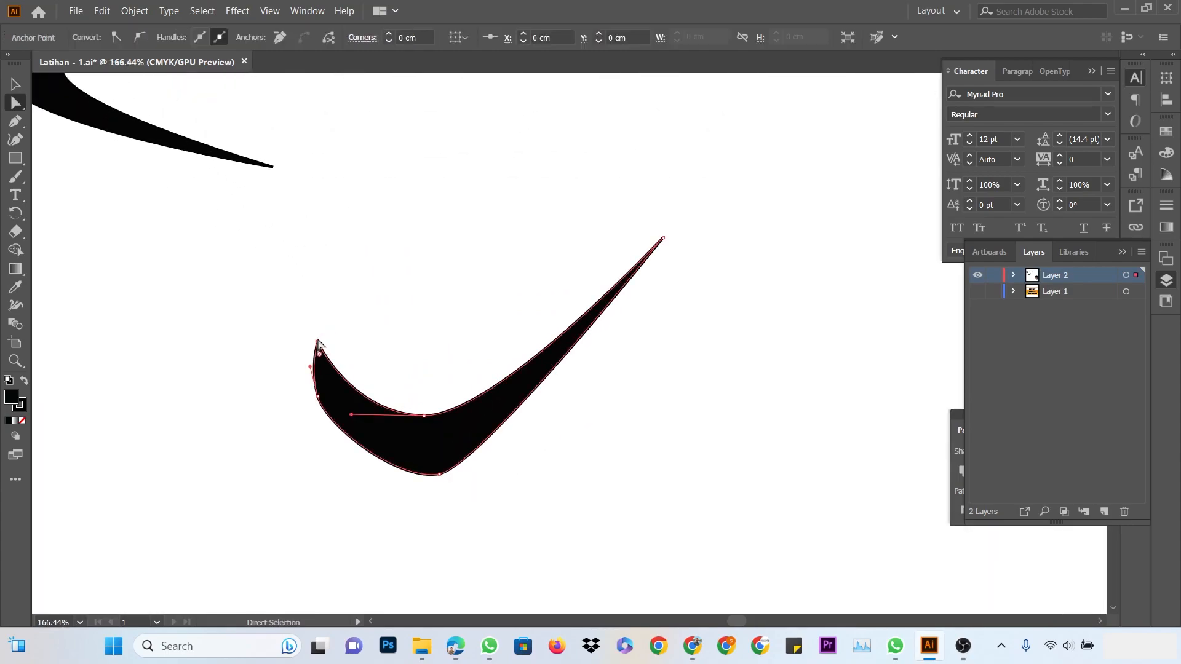
{"action": "left_click", "coordinate": [315, 332]}
{"action": "left_click_drag", "start_coordinate": [319, 343], "coordinate": [314, 321]}
{"action": "left_click_drag", "start_coordinate": [439, 474], "coordinate": [435, 474]}
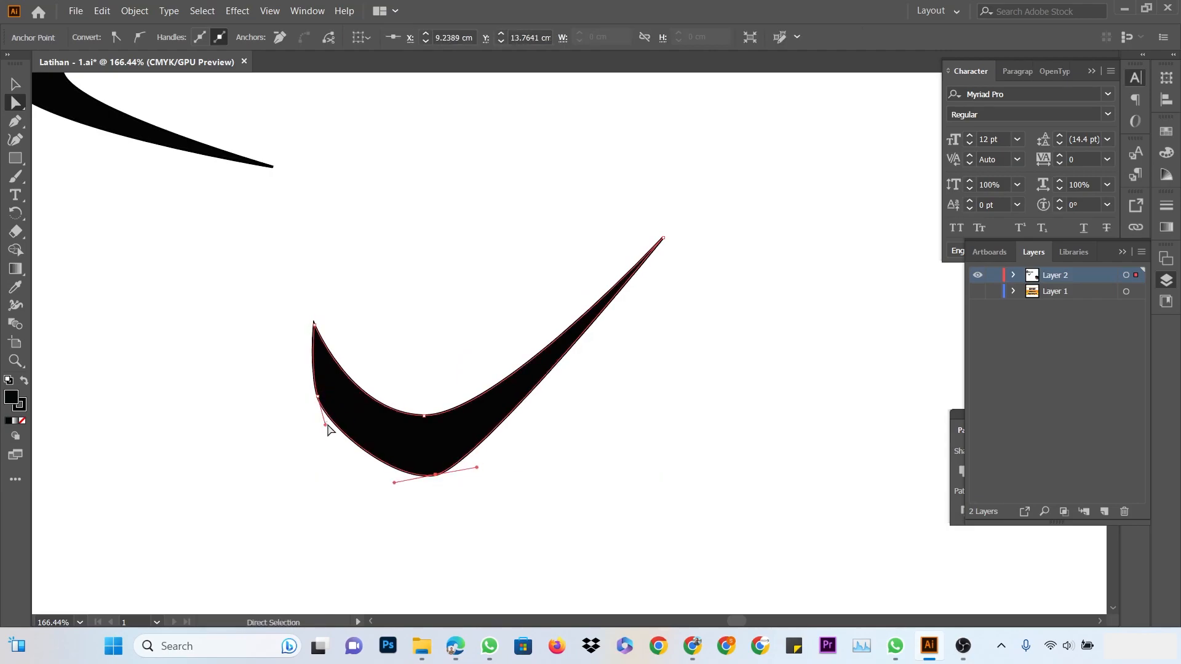
{"action": "left_click", "coordinate": [318, 396]}
{"action": "left_click_drag", "start_coordinate": [325, 425], "coordinate": [331, 429]}
{"action": "left_click", "coordinate": [555, 495]}
{"action": "left_click", "coordinate": [566, 422], "text": "ctrl+alt"}
{"action": "left_click", "coordinate": [564, 422], "text": "ctrl+alt"}
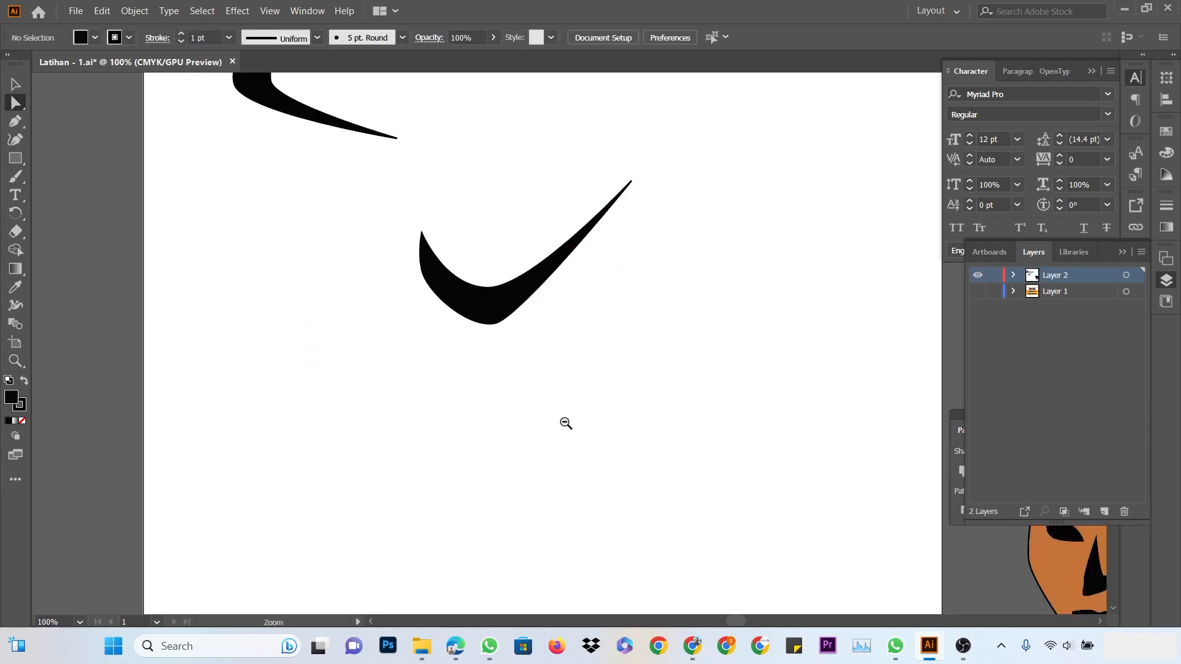
{"action": "left_click", "coordinate": [564, 422], "text": "ctrl+alt"}
{"action": "left_click", "coordinate": [564, 422], "text": "ctrl+alt"}
{"action": "left_click_drag", "start_coordinate": [572, 313], "coordinate": [483, 602]}
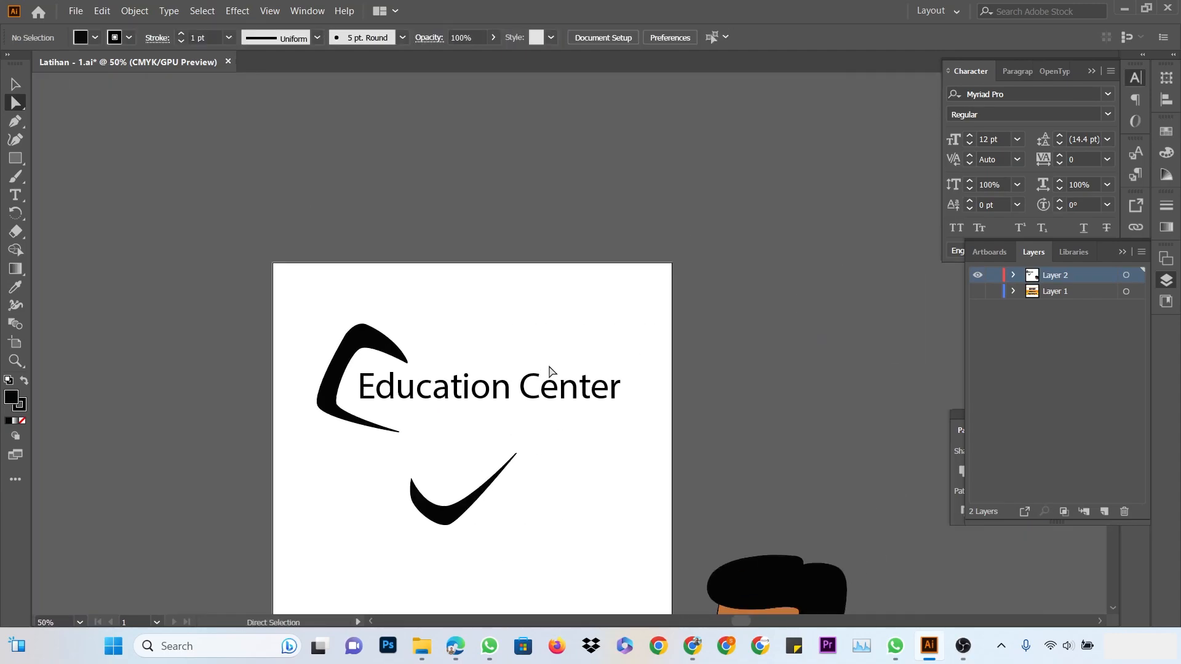
{"action": "scroll", "coordinate": [566, 312], "scroll_direction": "down", "scroll_amount": 3}
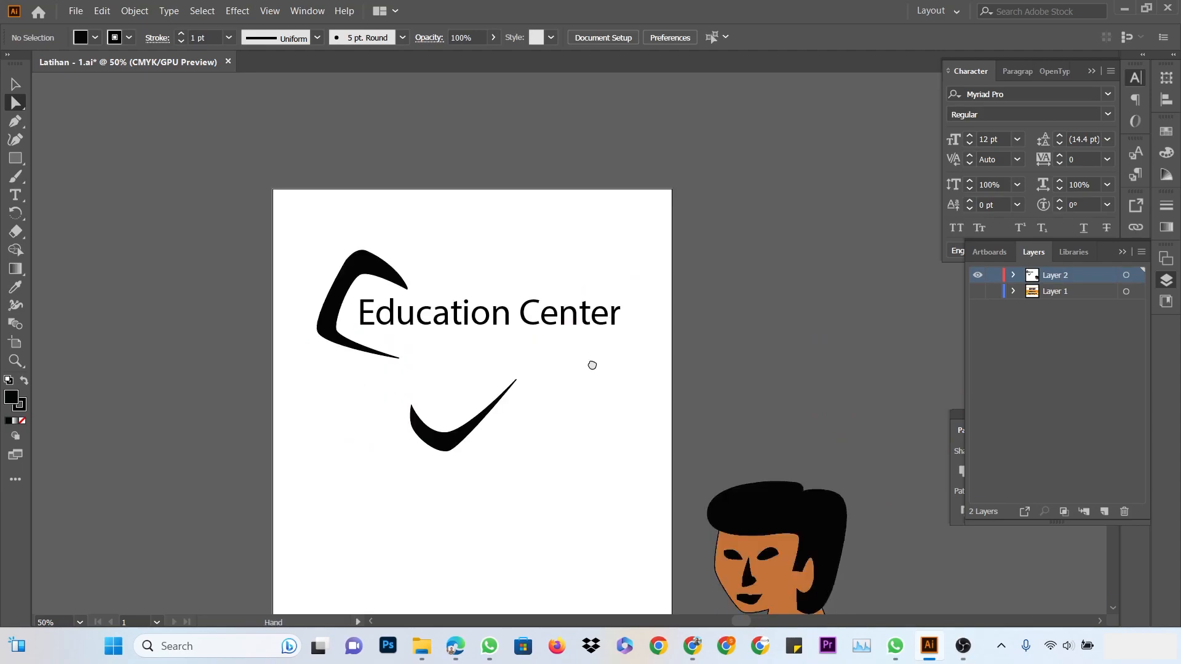
{"action": "left_click_drag", "start_coordinate": [589, 370], "coordinate": [662, 315]}
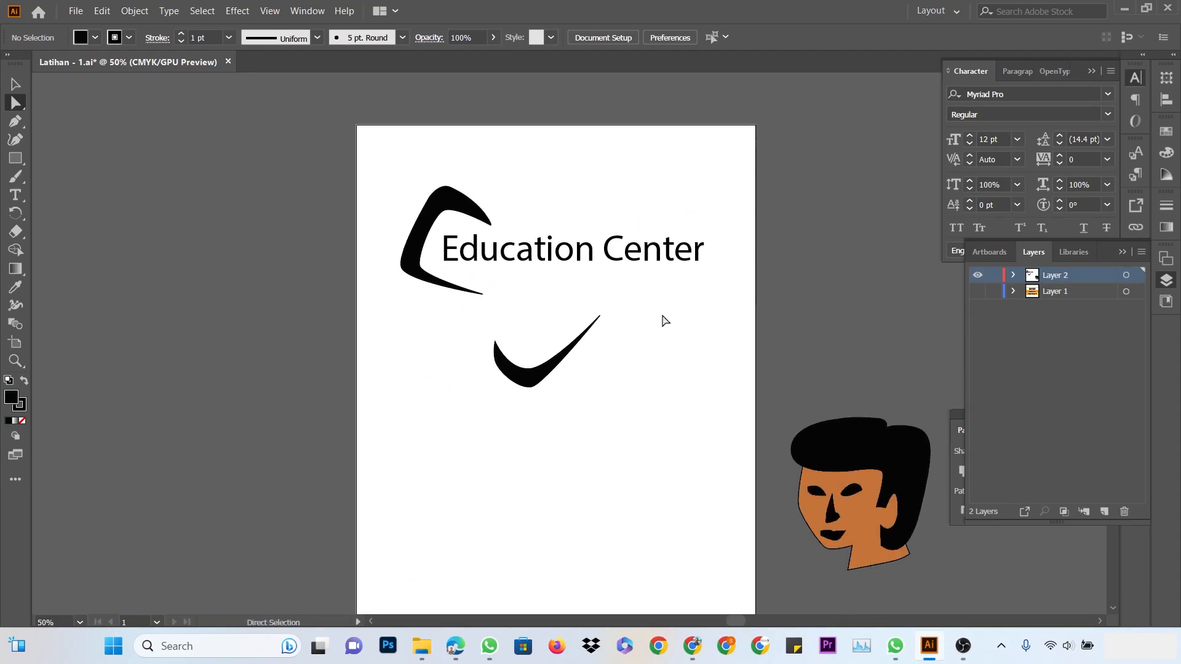